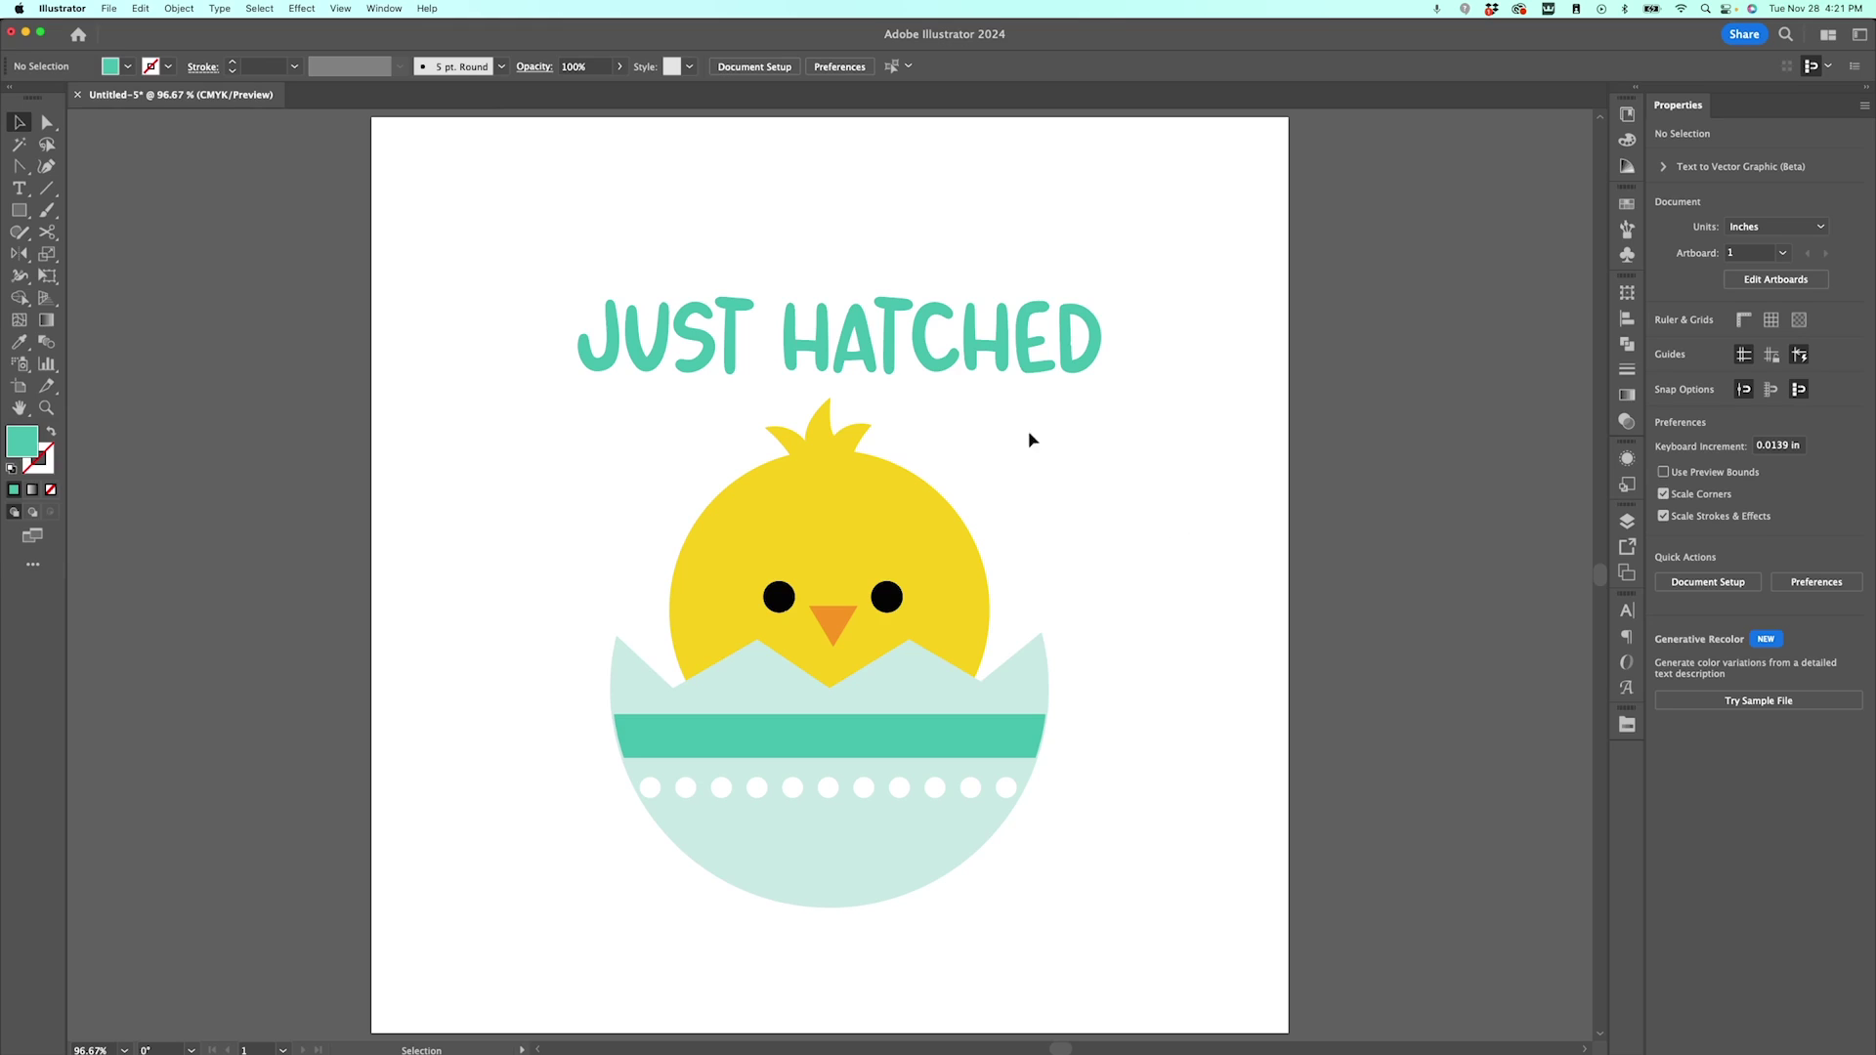
- Select the JUST HATCHED text and apply an Arc warp effect
click(894, 356)
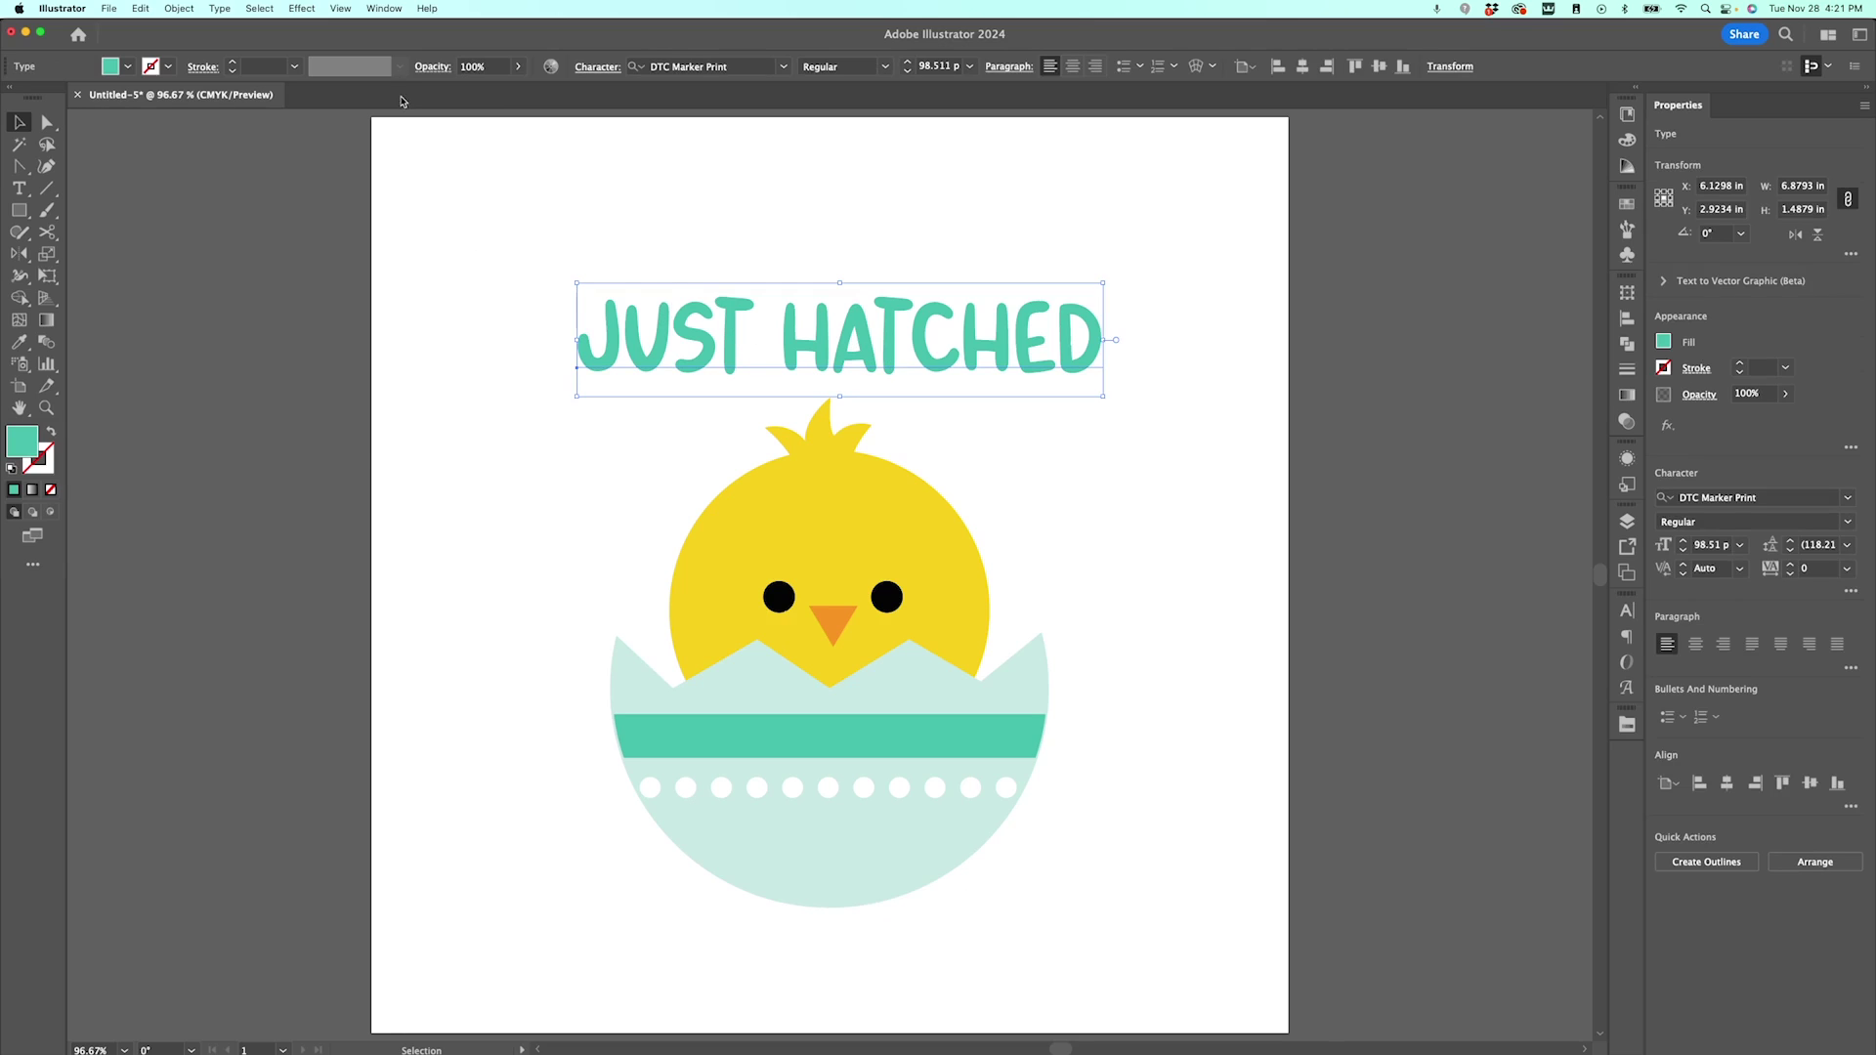
click(301, 9)
mouse_move(311, 256)
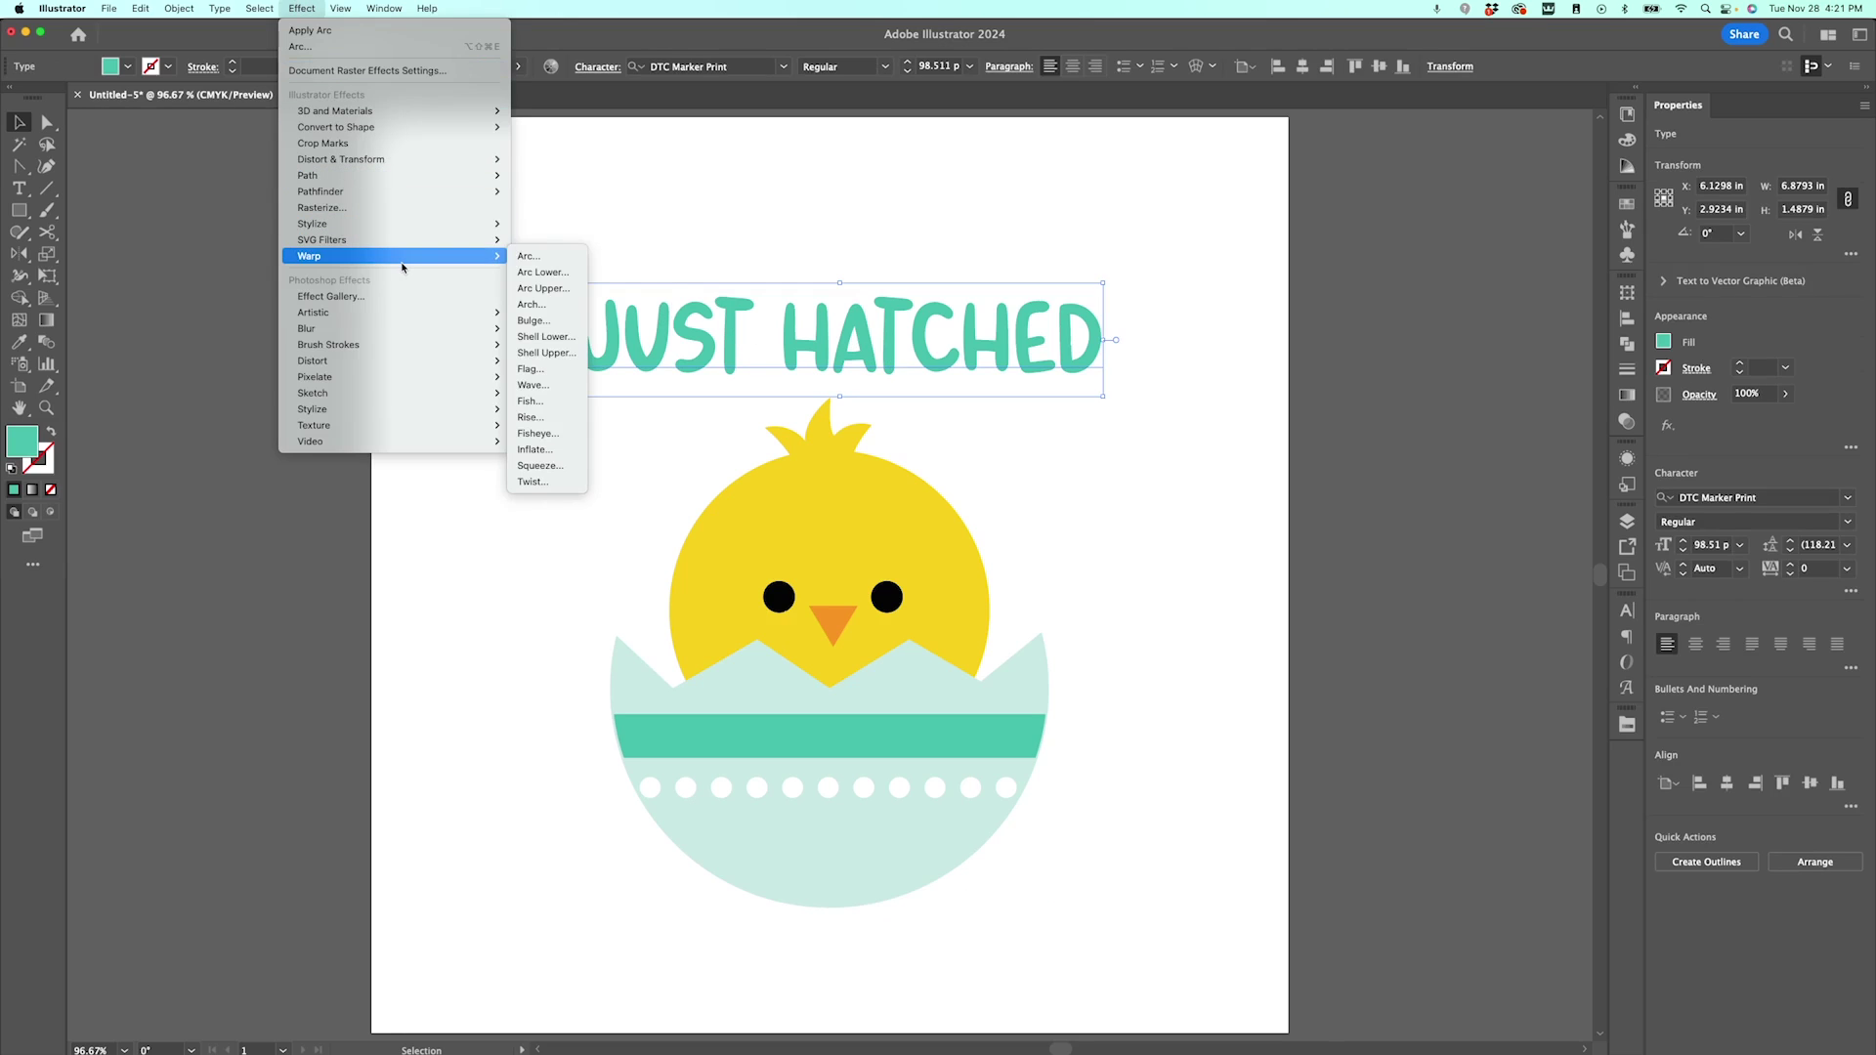
click(535, 259)
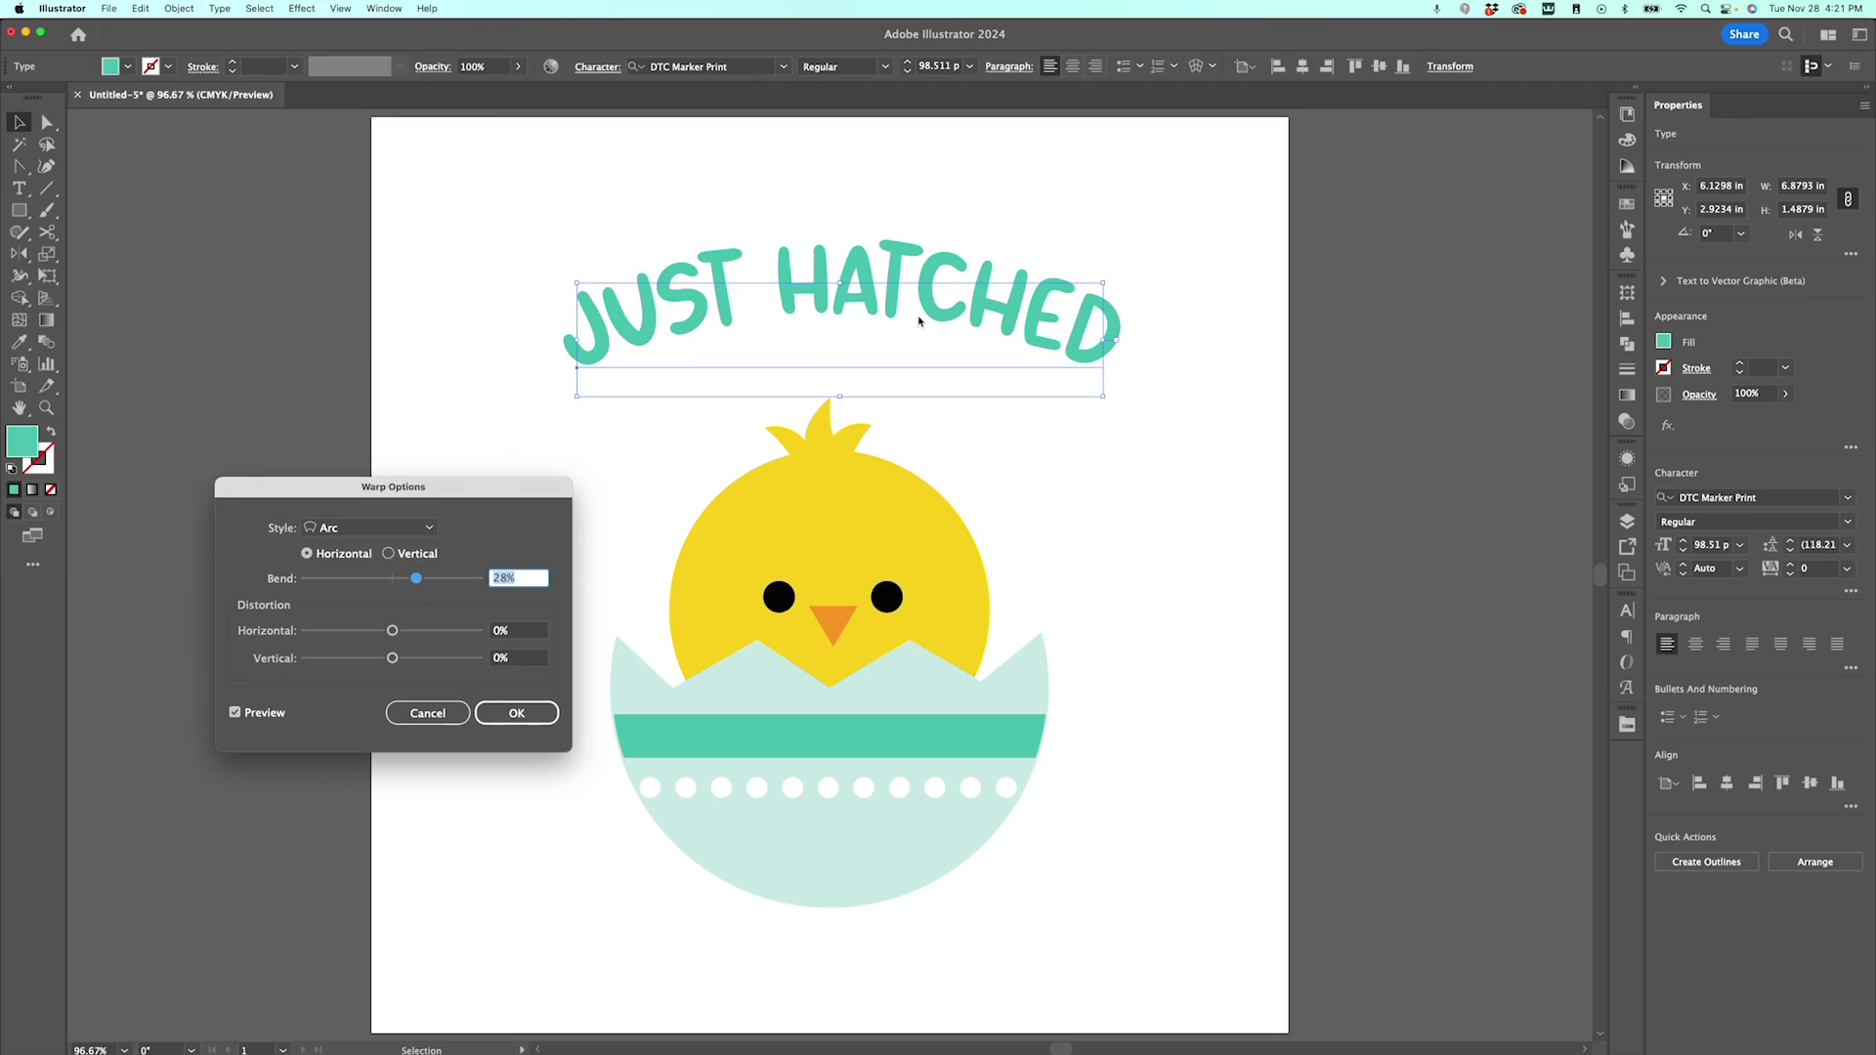
- Settle the arc on an upward 30% bend with 0% horizontal distortion and confirm
drag(419, 580, 430, 579)
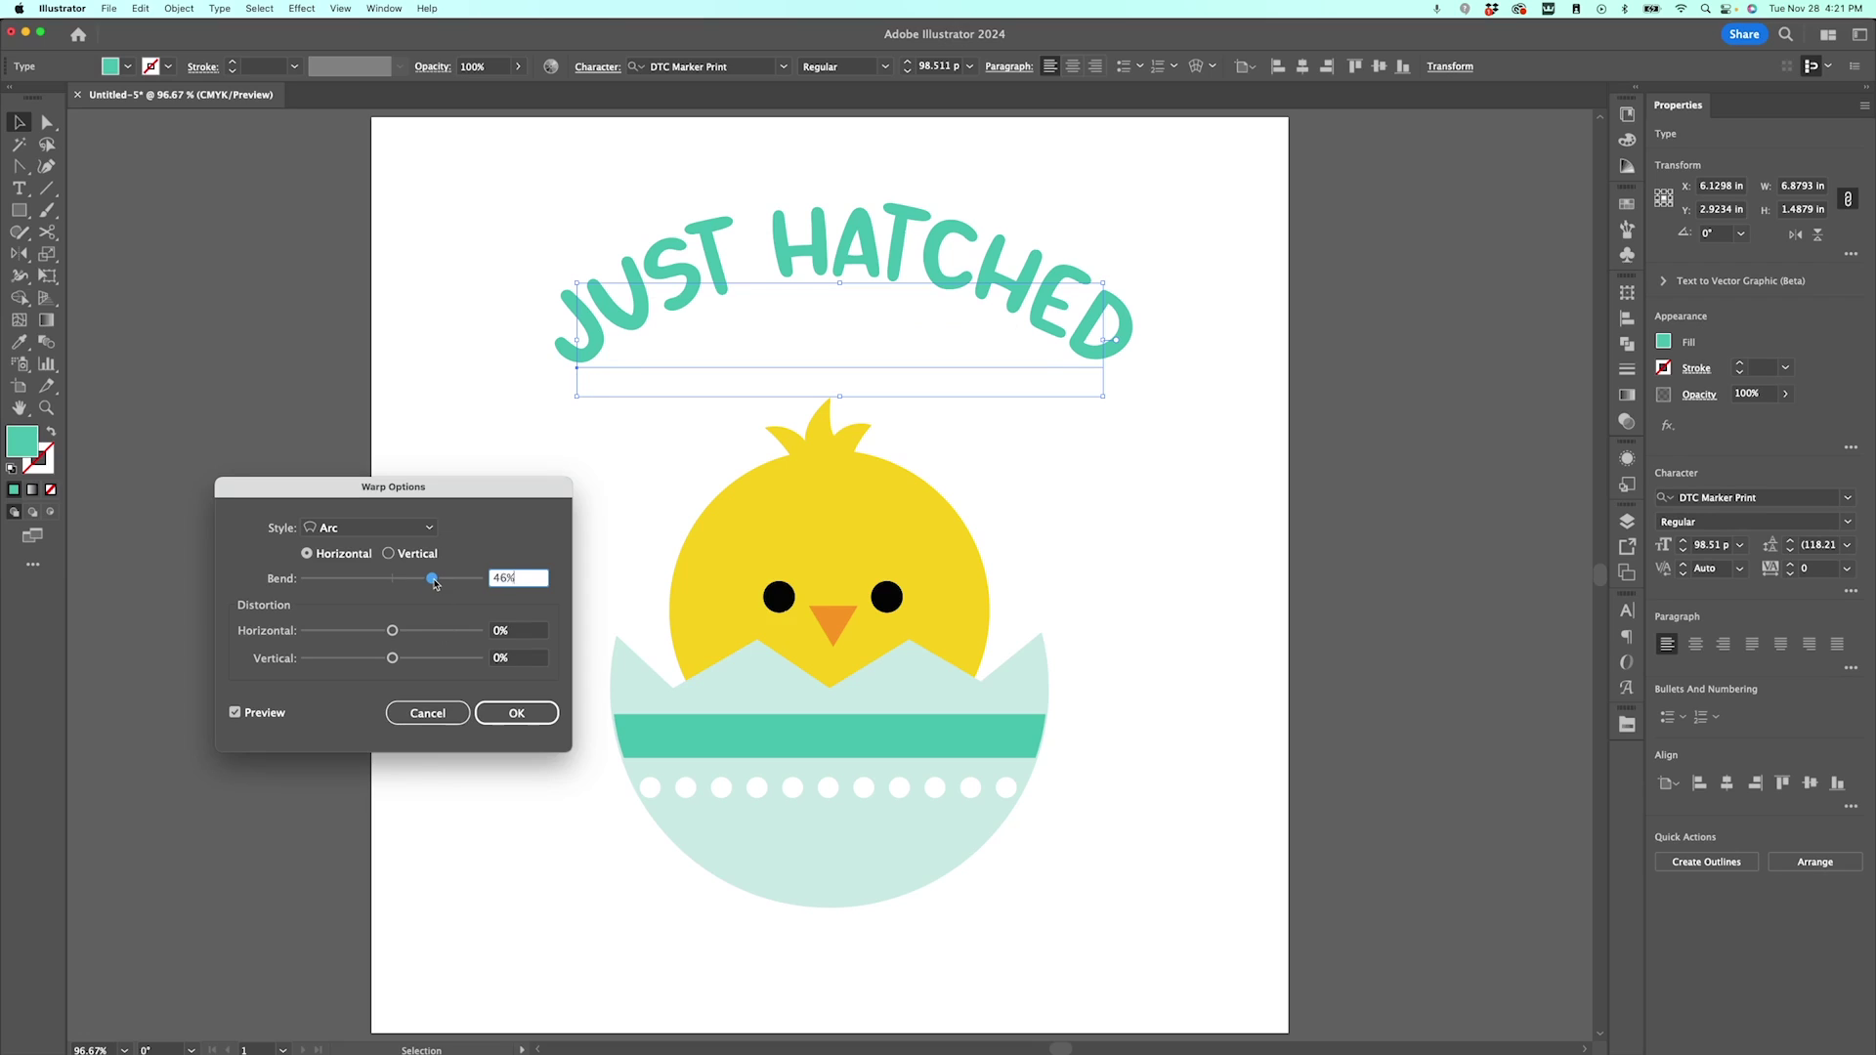
drag(433, 580, 470, 580)
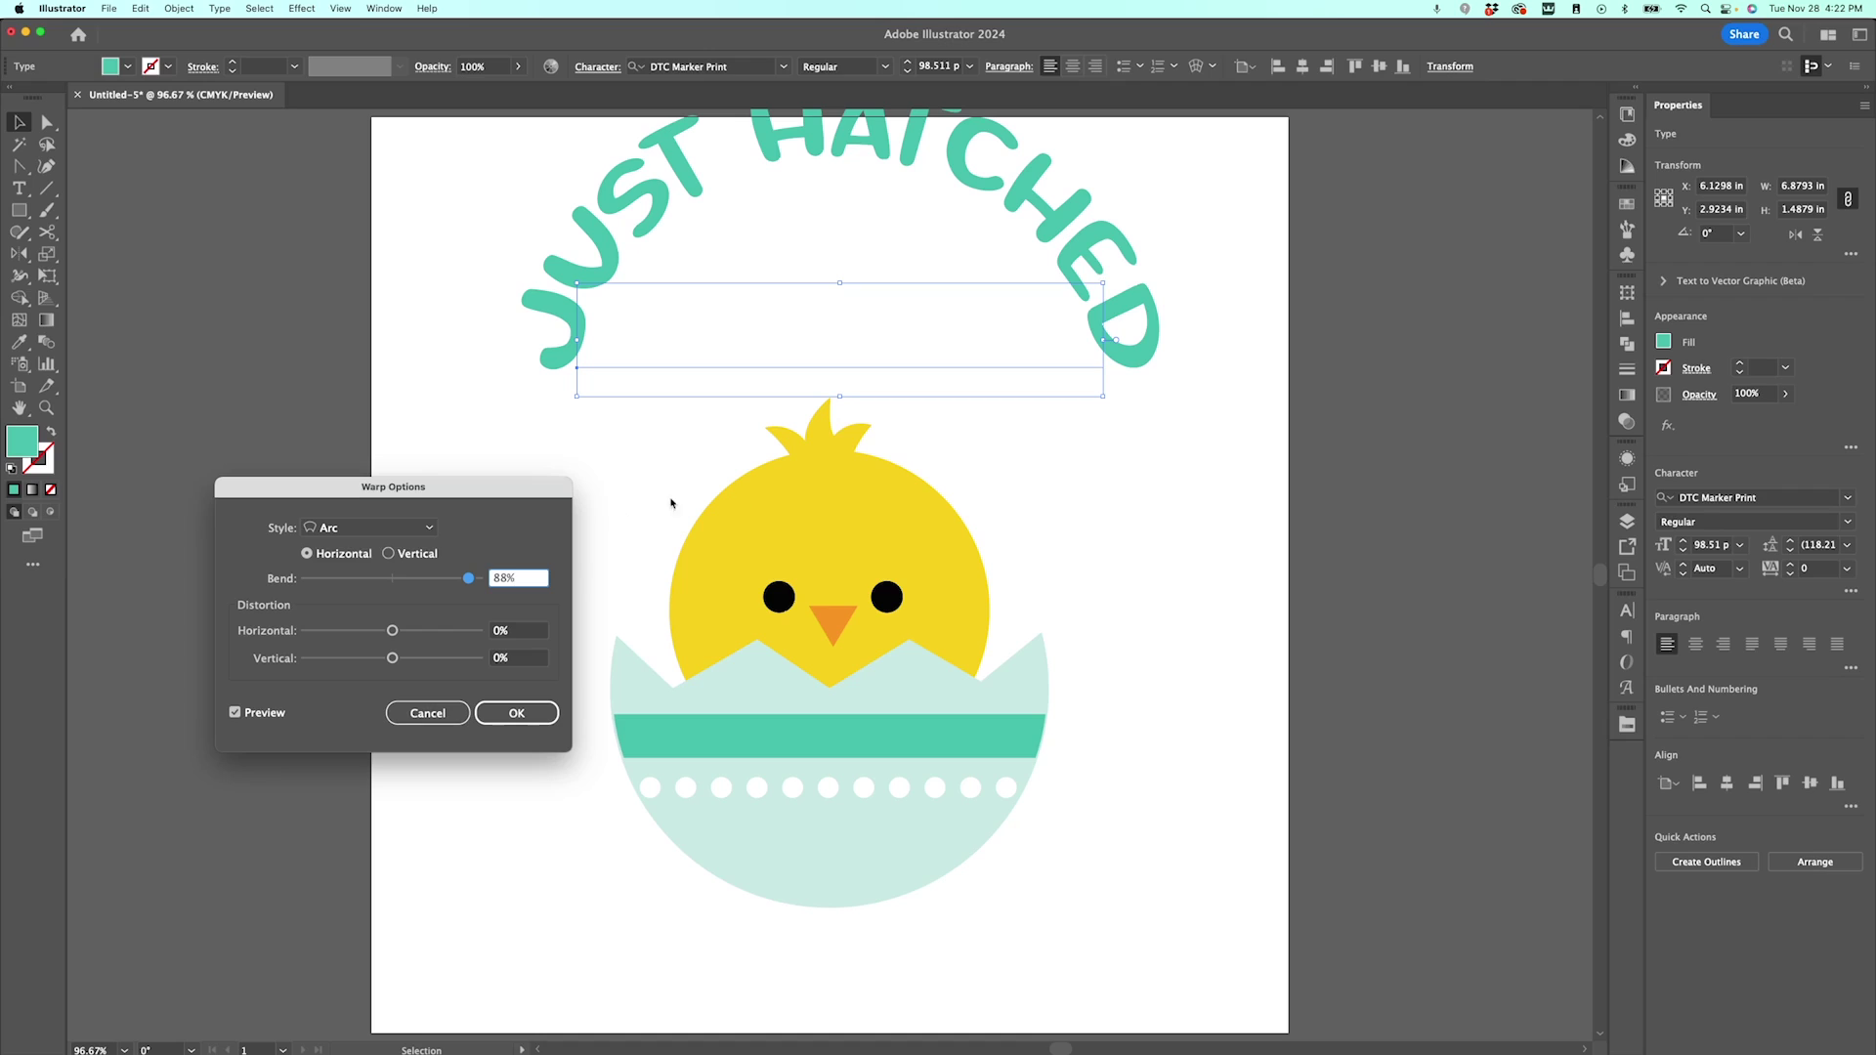
click(413, 579)
drag(415, 578, 419, 579)
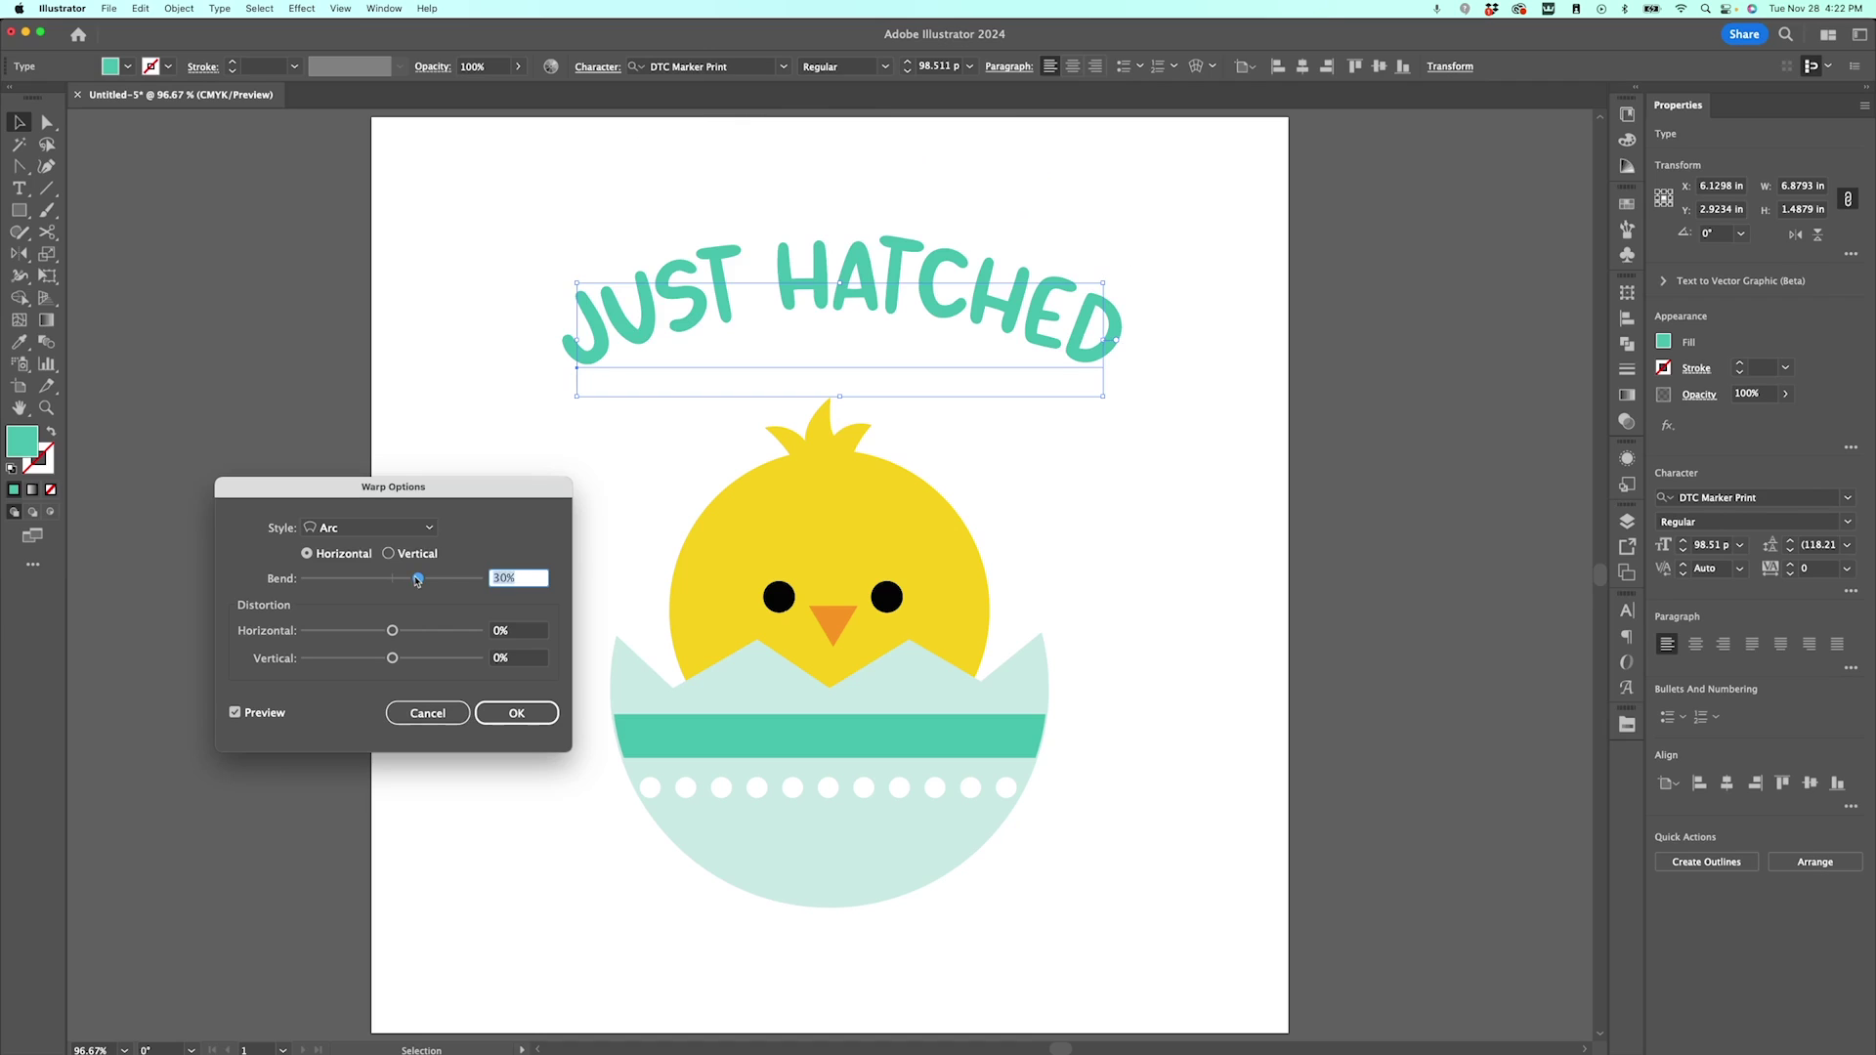
drag(419, 580, 370, 579)
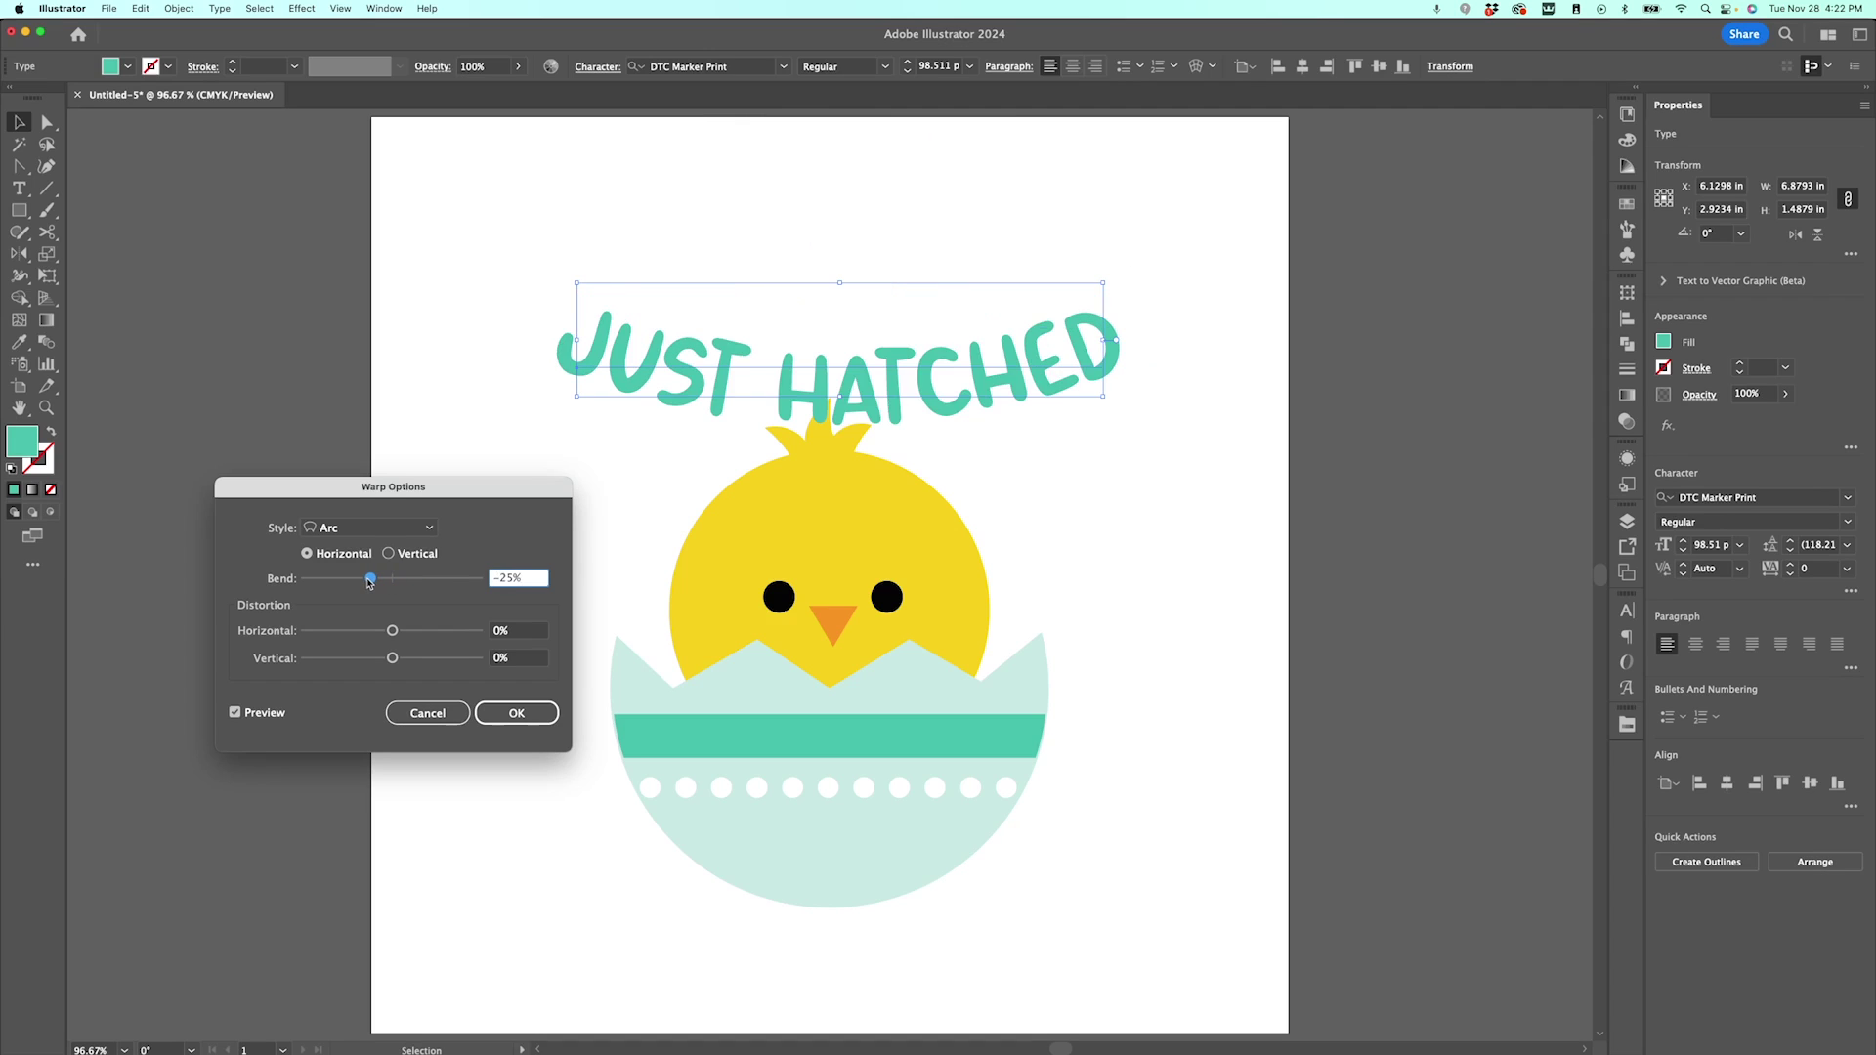
drag(371, 579, 418, 579)
click(391, 631)
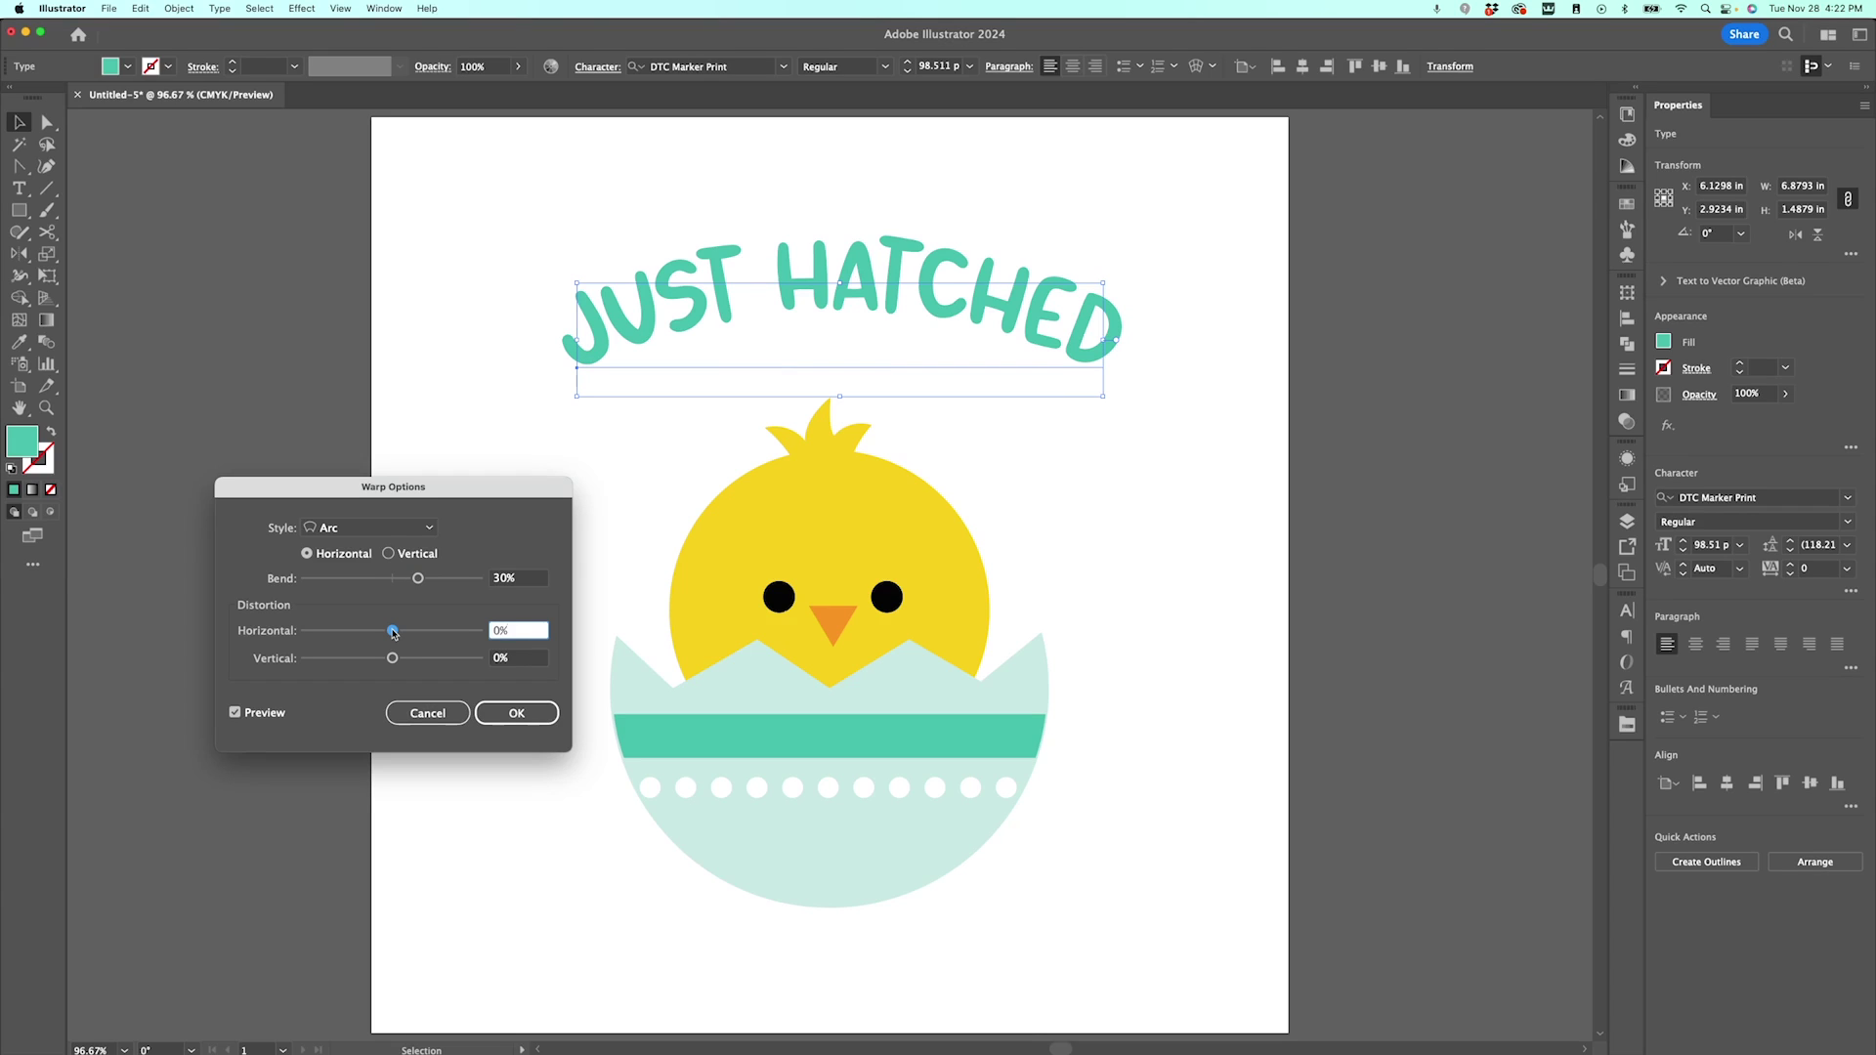
drag(393, 632, 436, 632)
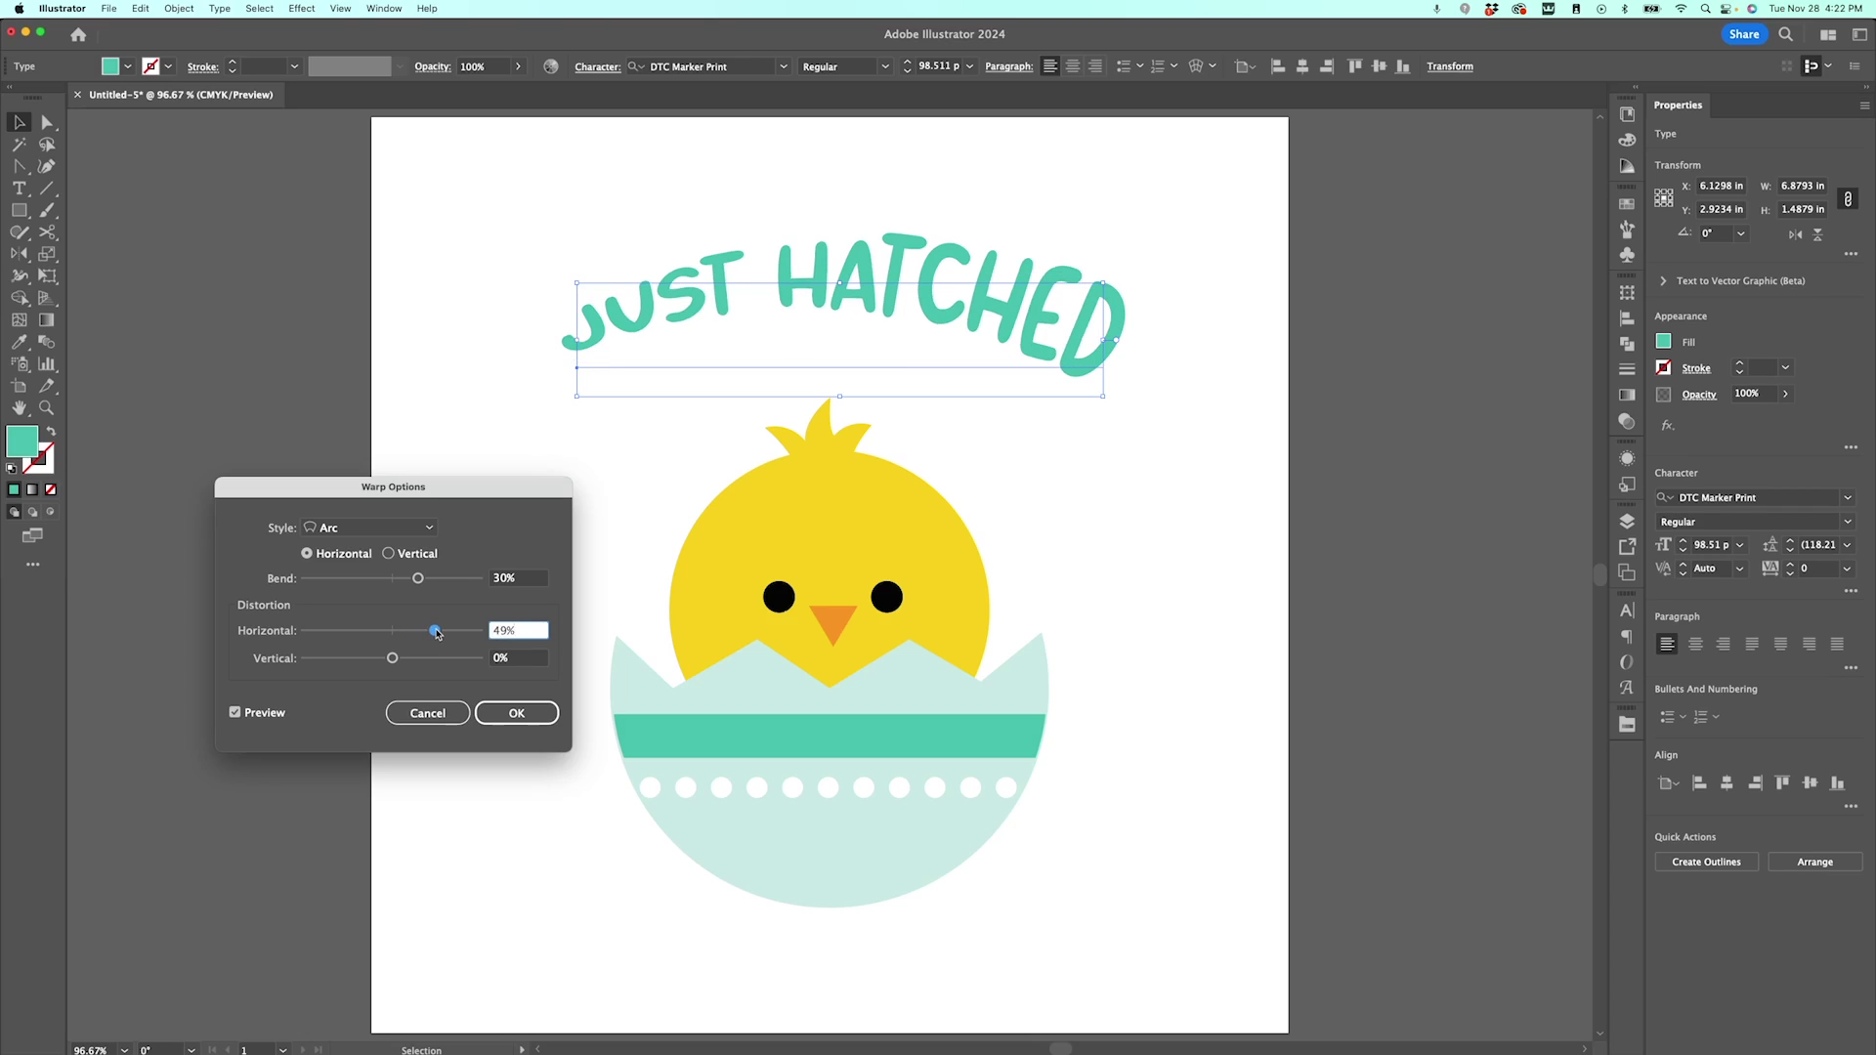
drag(435, 631, 393, 632)
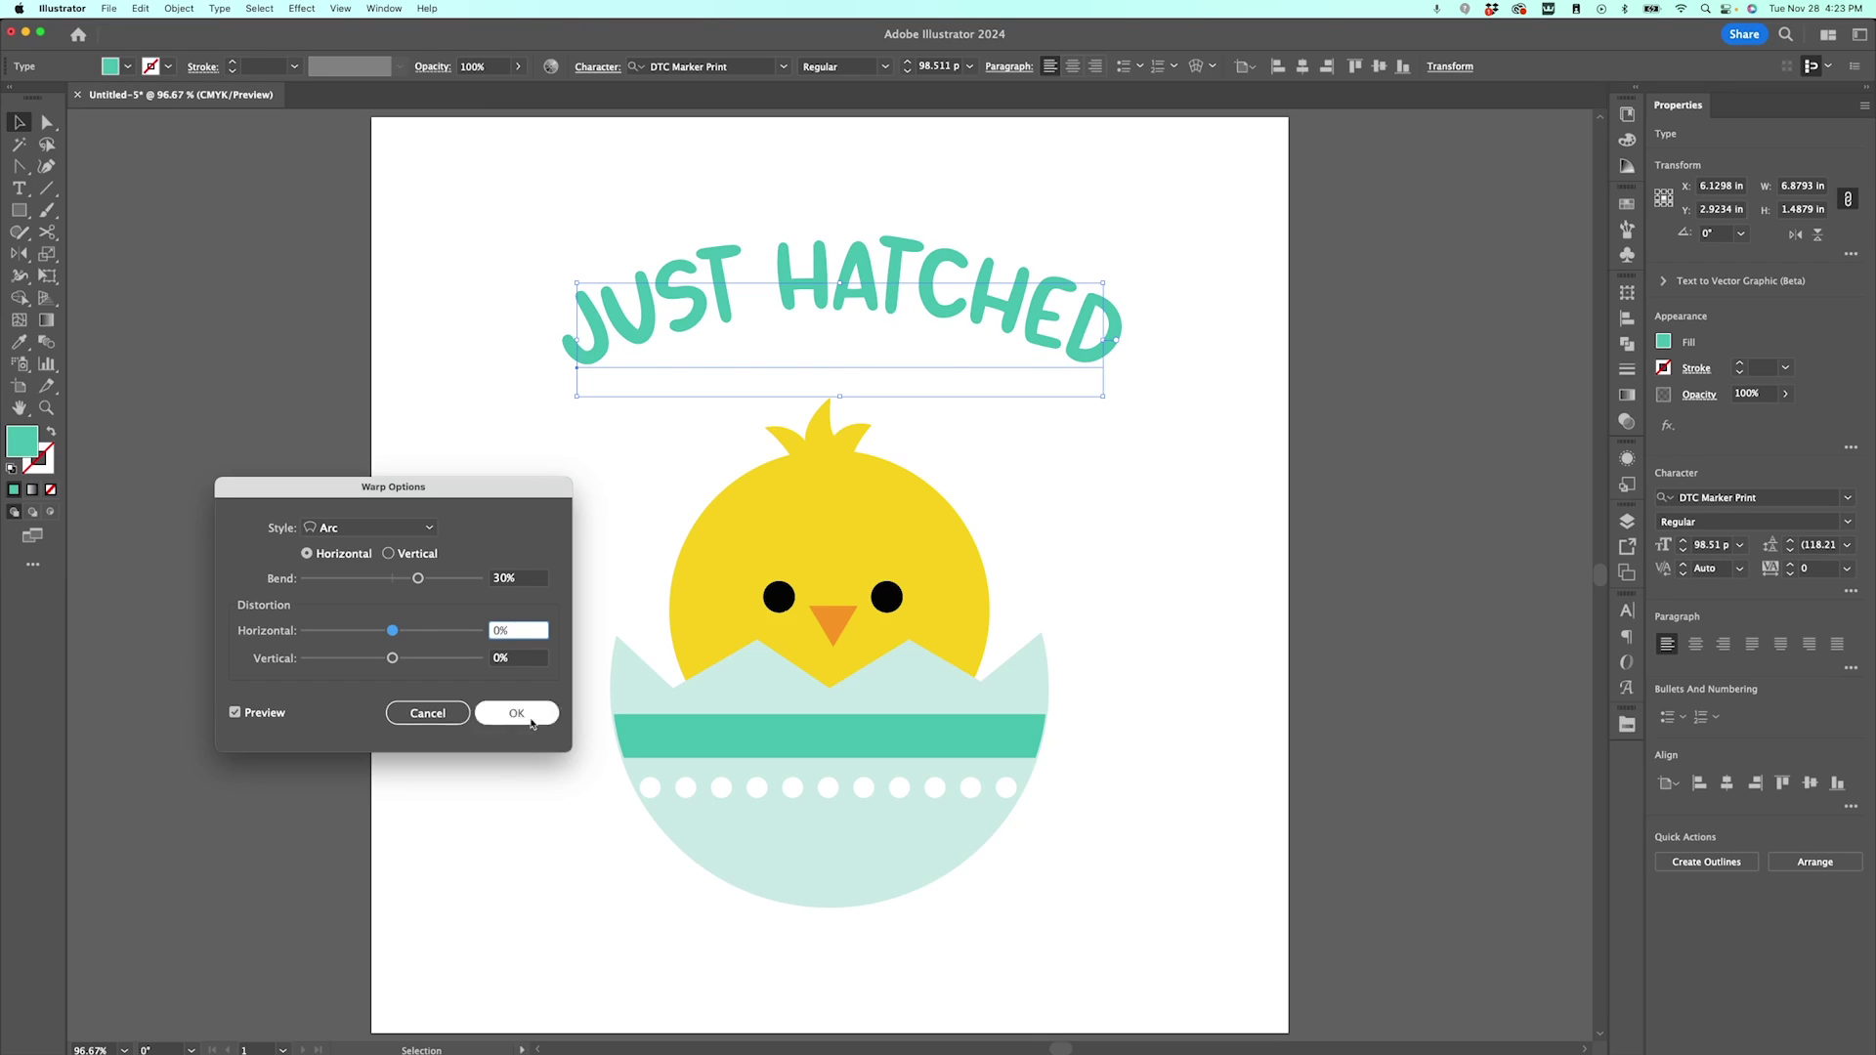
click(516, 713)
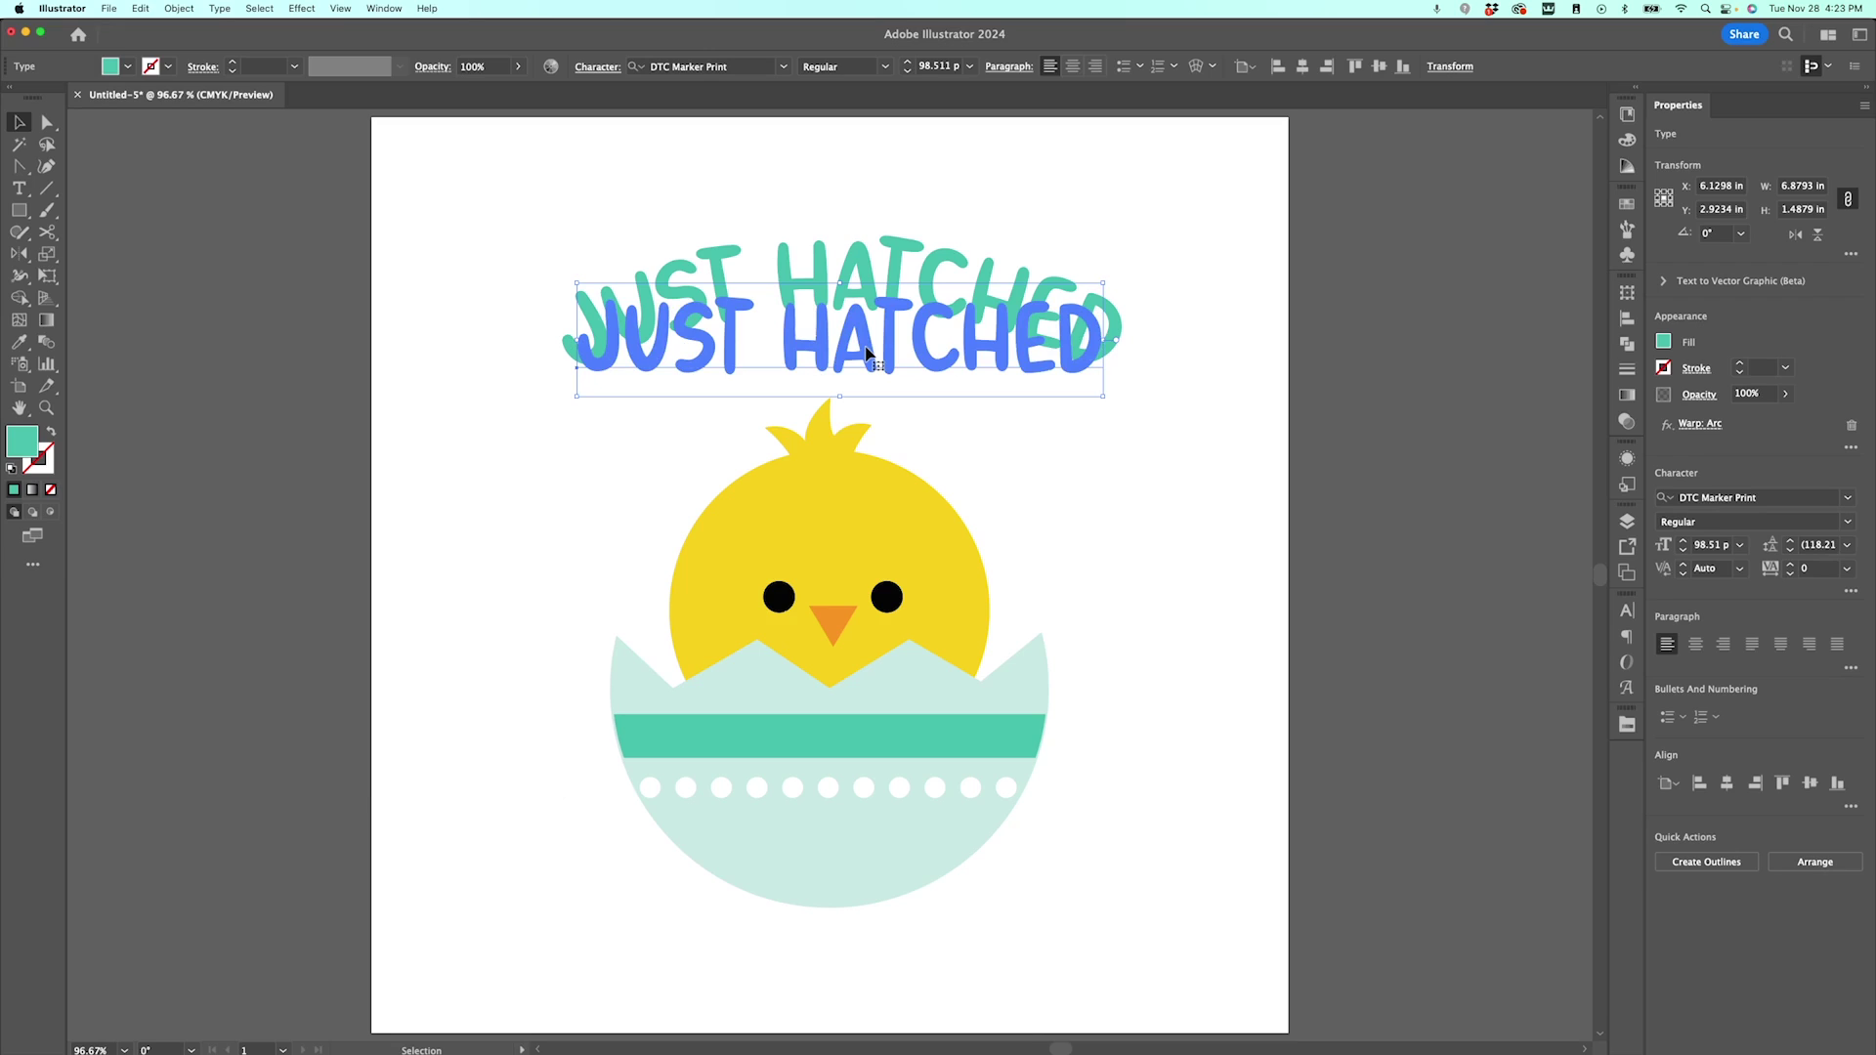
- Expand the warped JUST HATCHED appearance and combine the letters into one compound path
key(v)
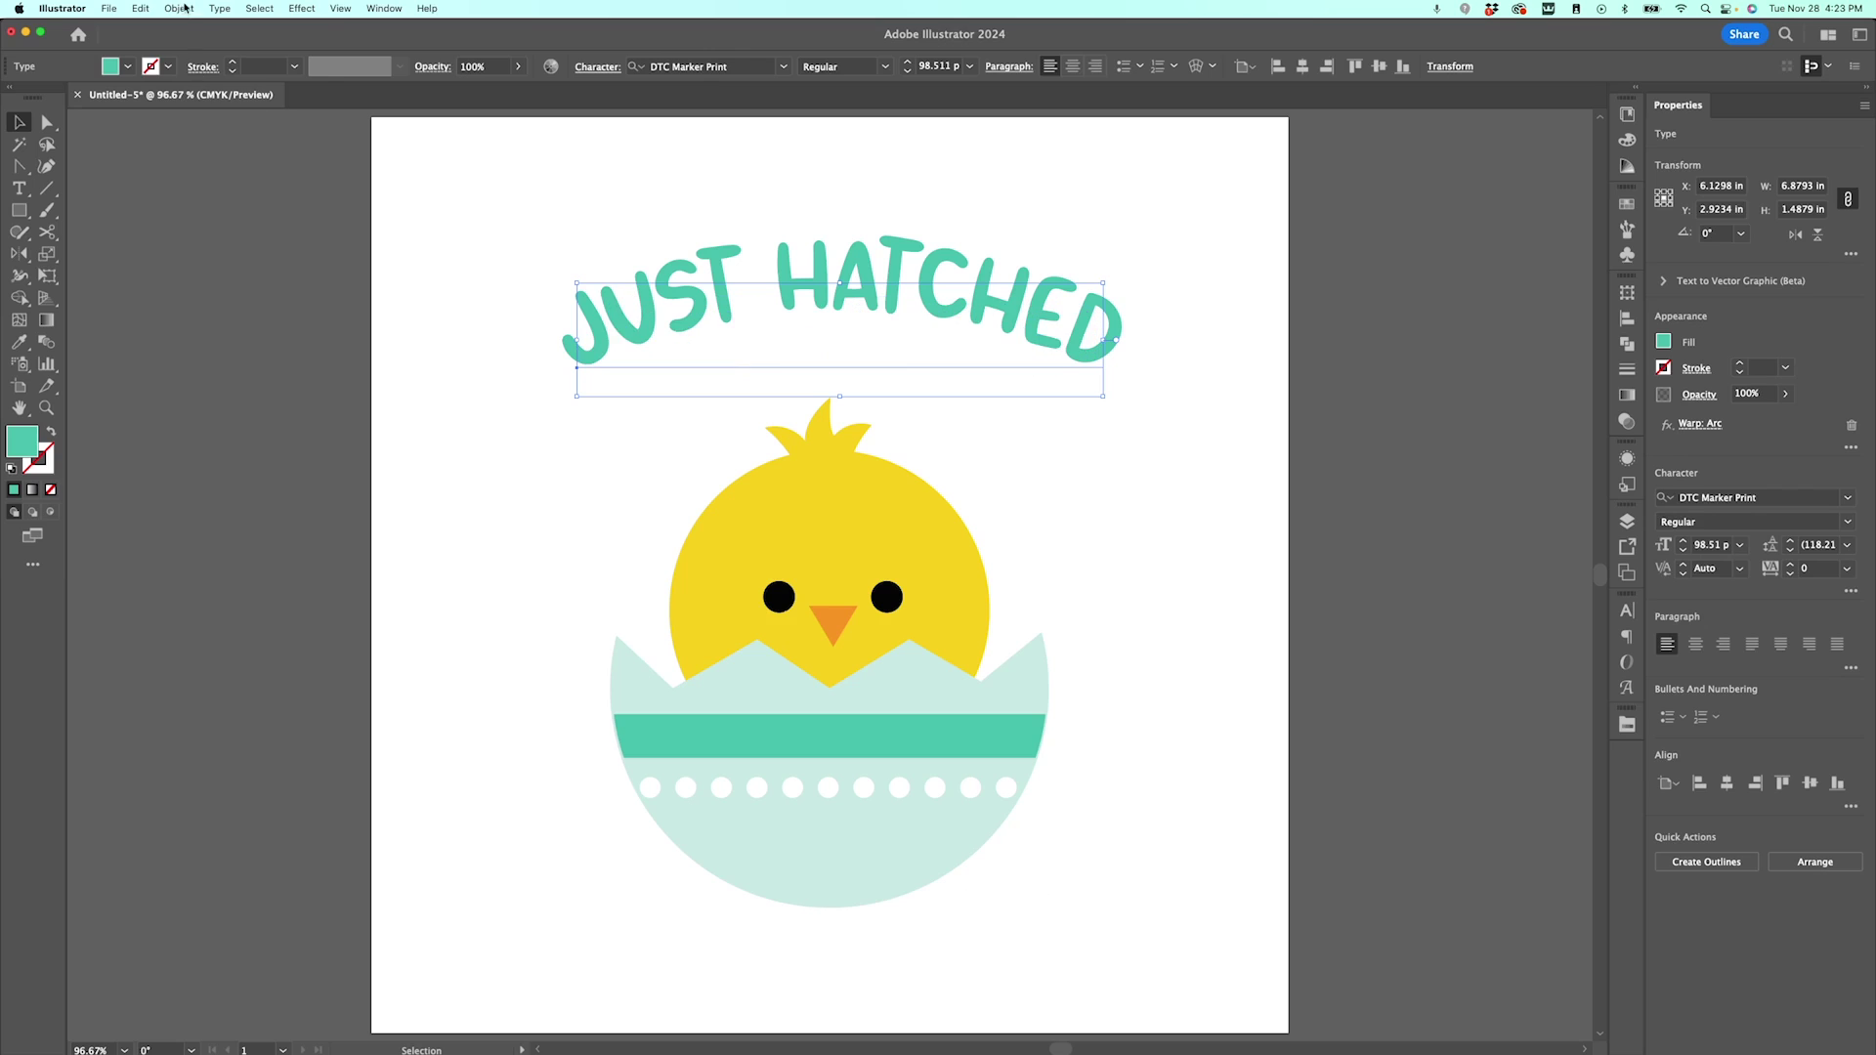
click(178, 9)
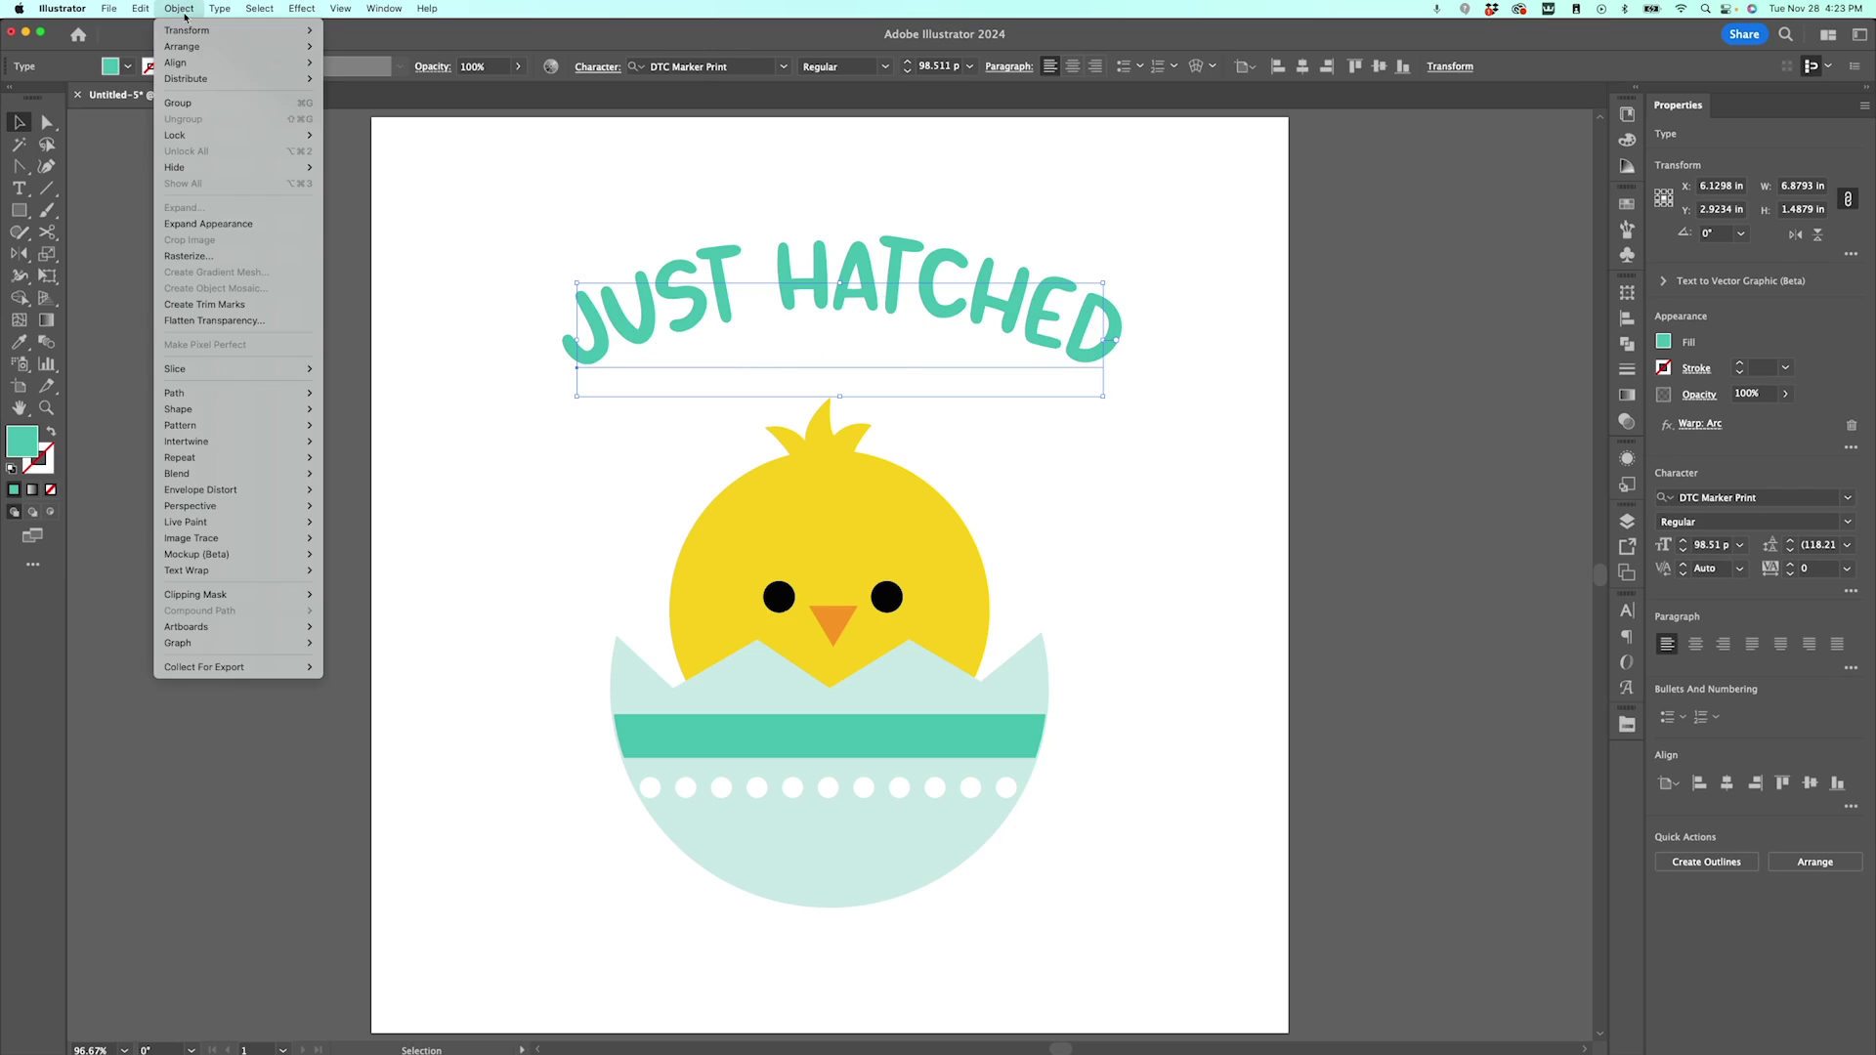
click(238, 223)
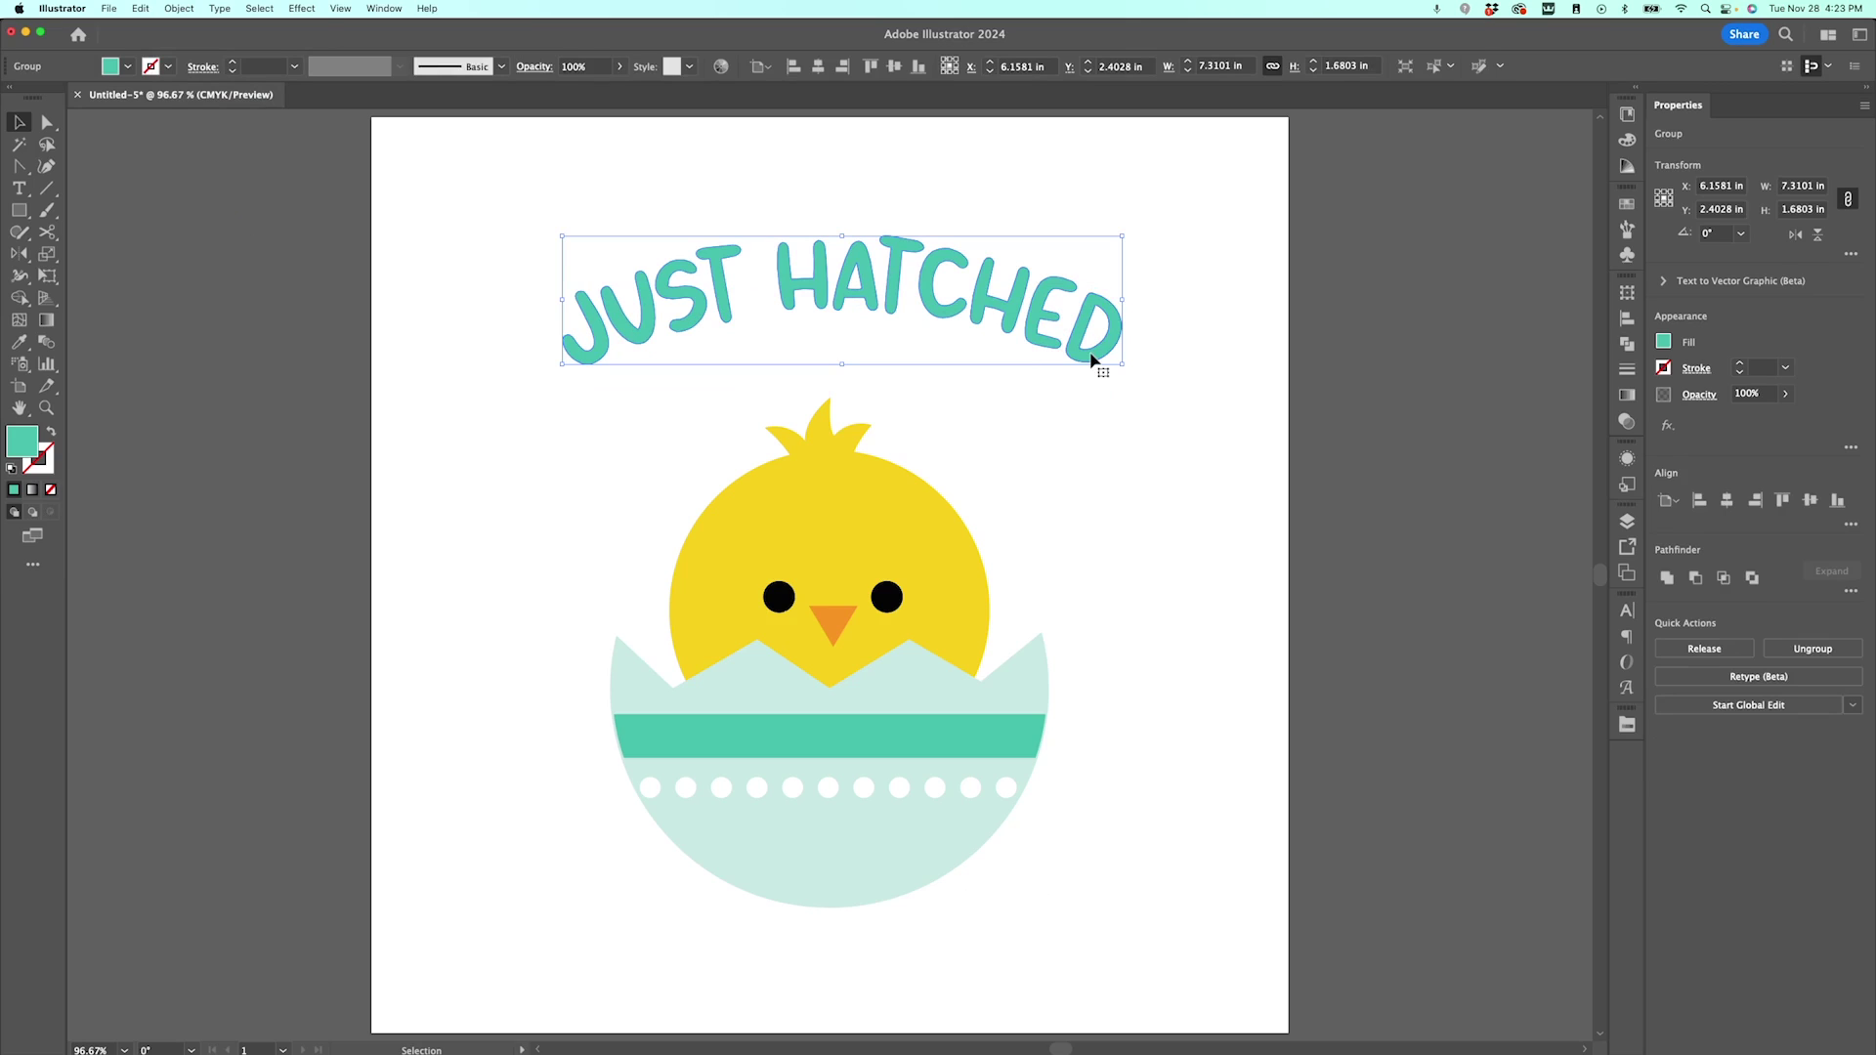
key(super+8)
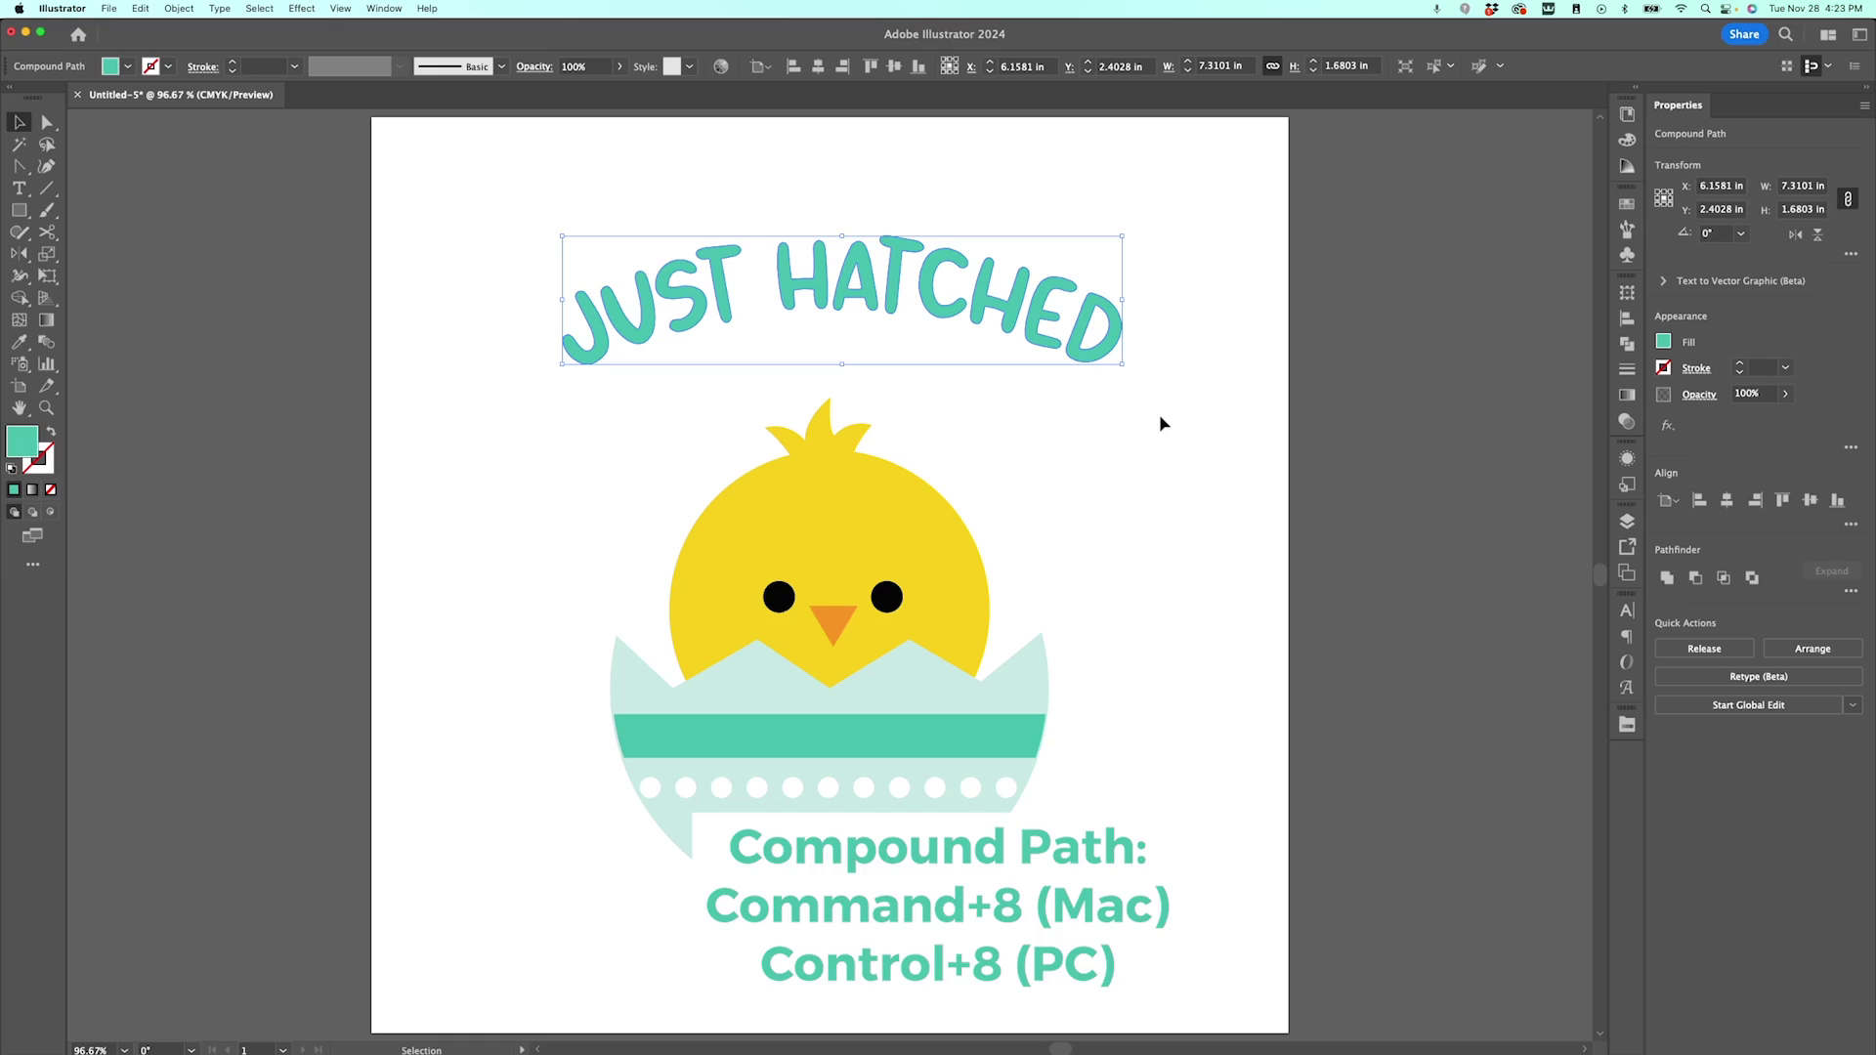
- Move the lettering down to sit just above the chick's head, then deselect
key(a)
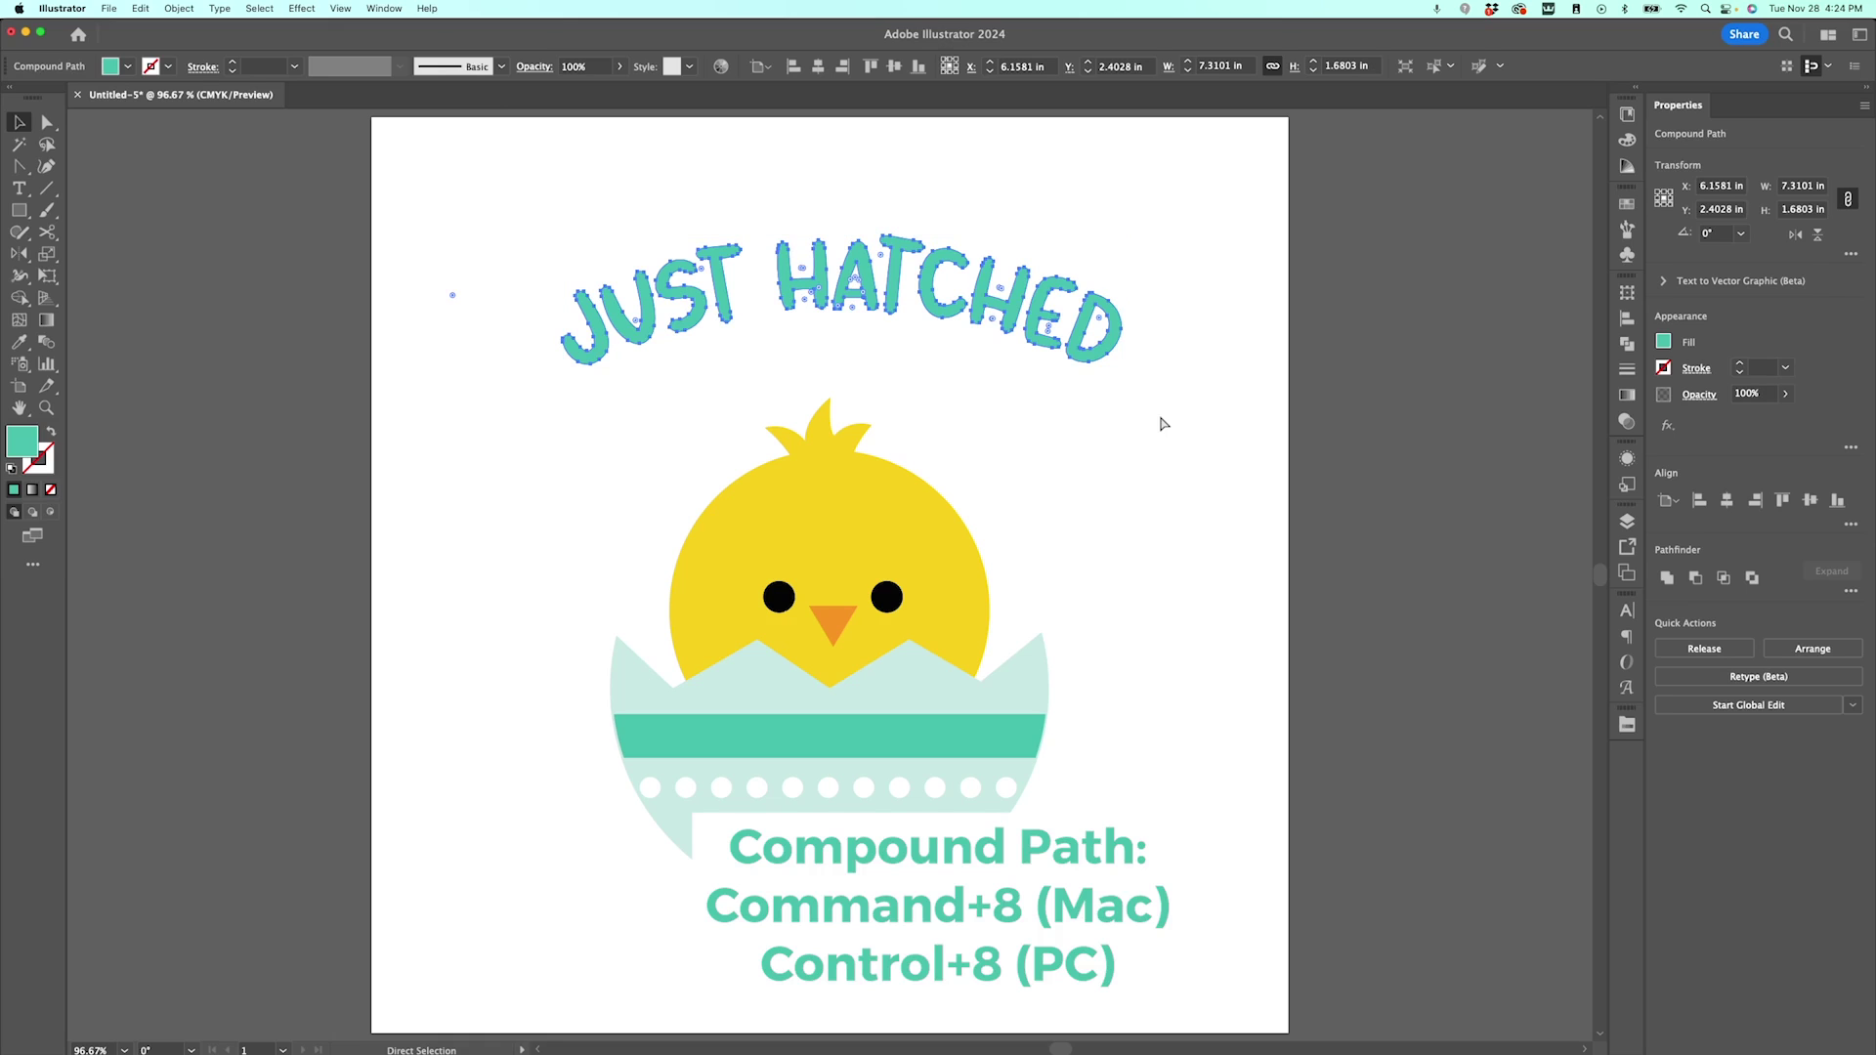
key(v)
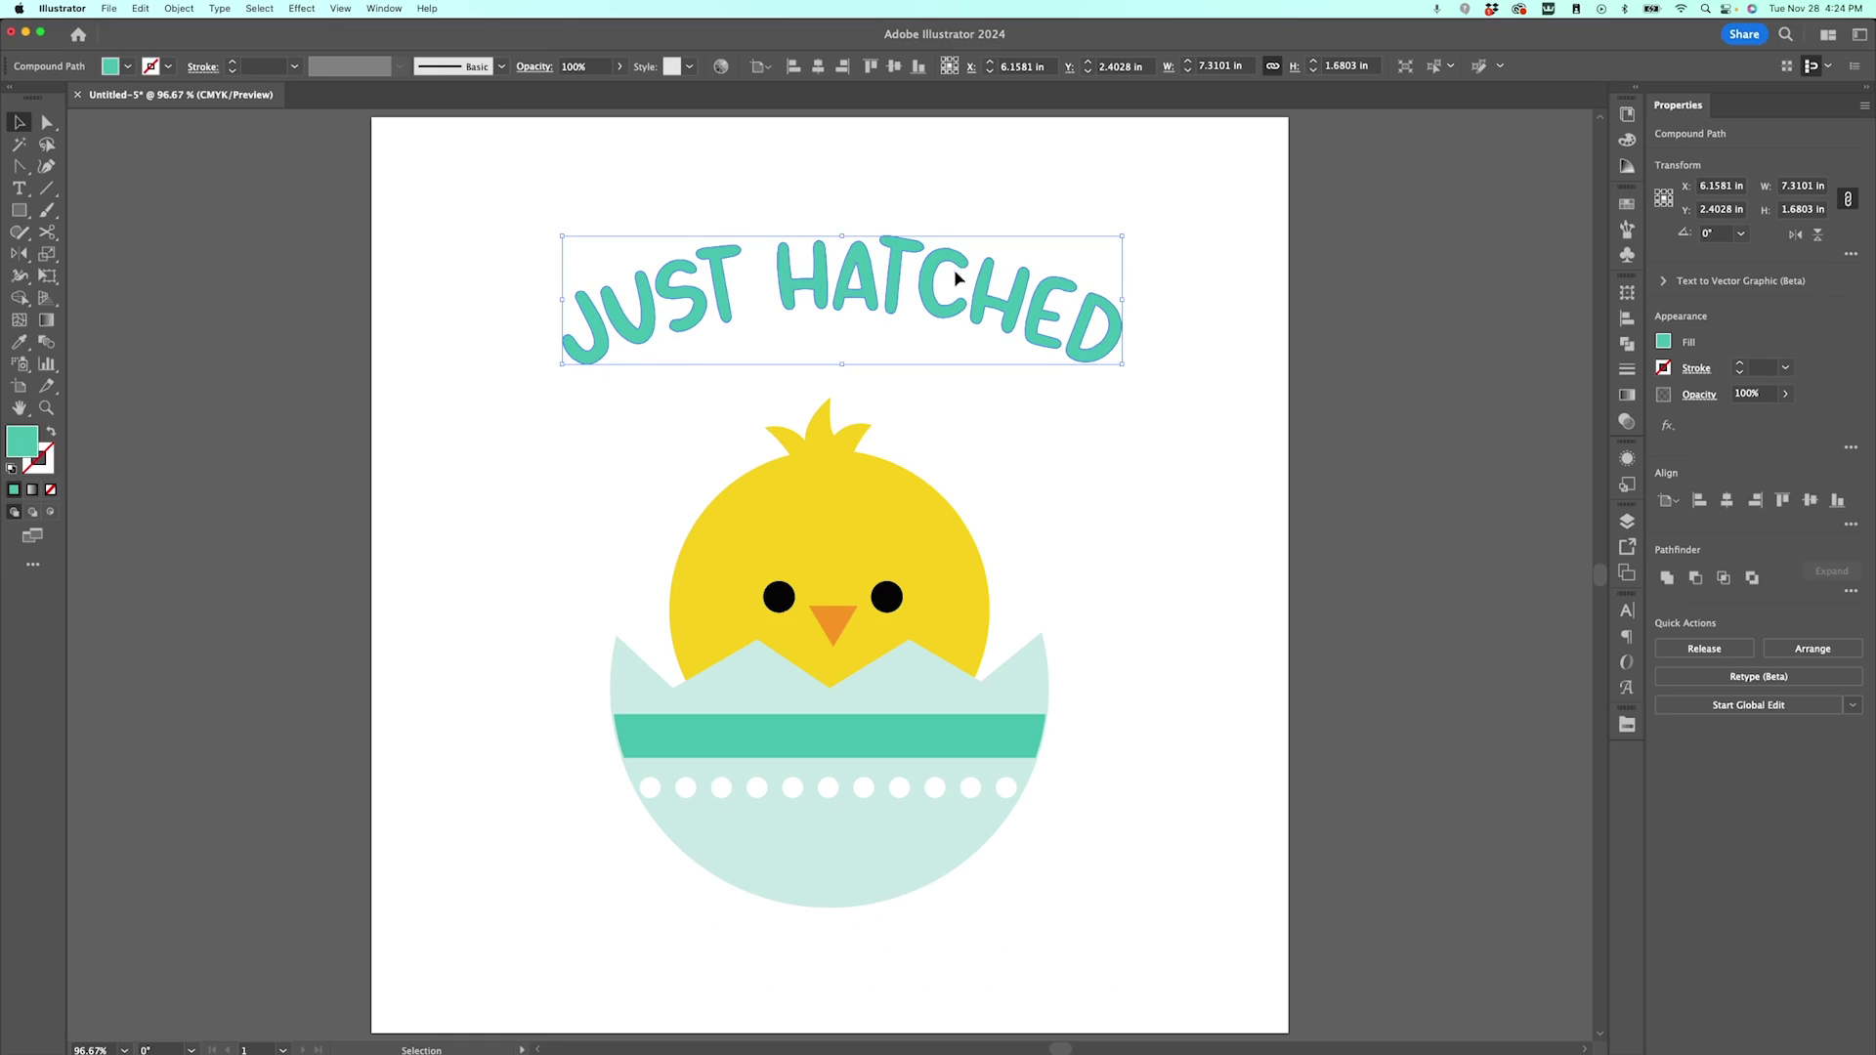
drag(1011, 319, 1004, 366)
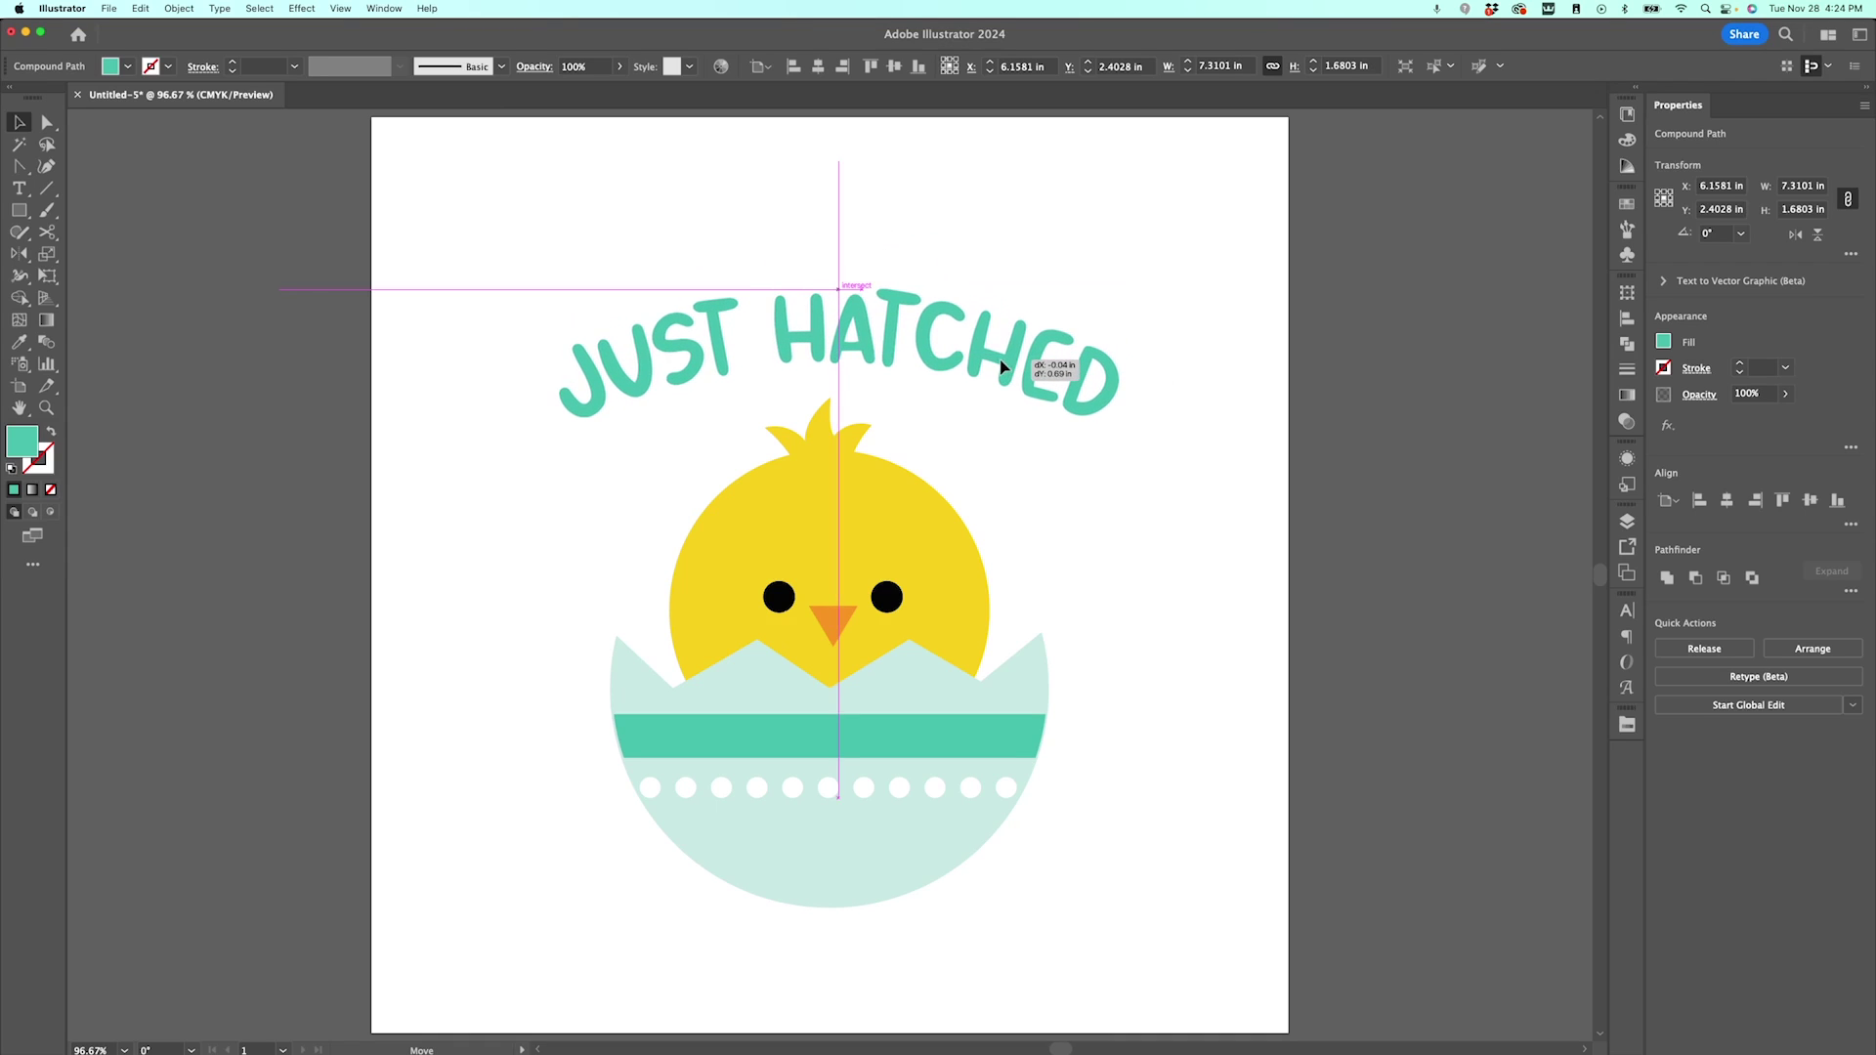
drag(1005, 368, 1004, 369)
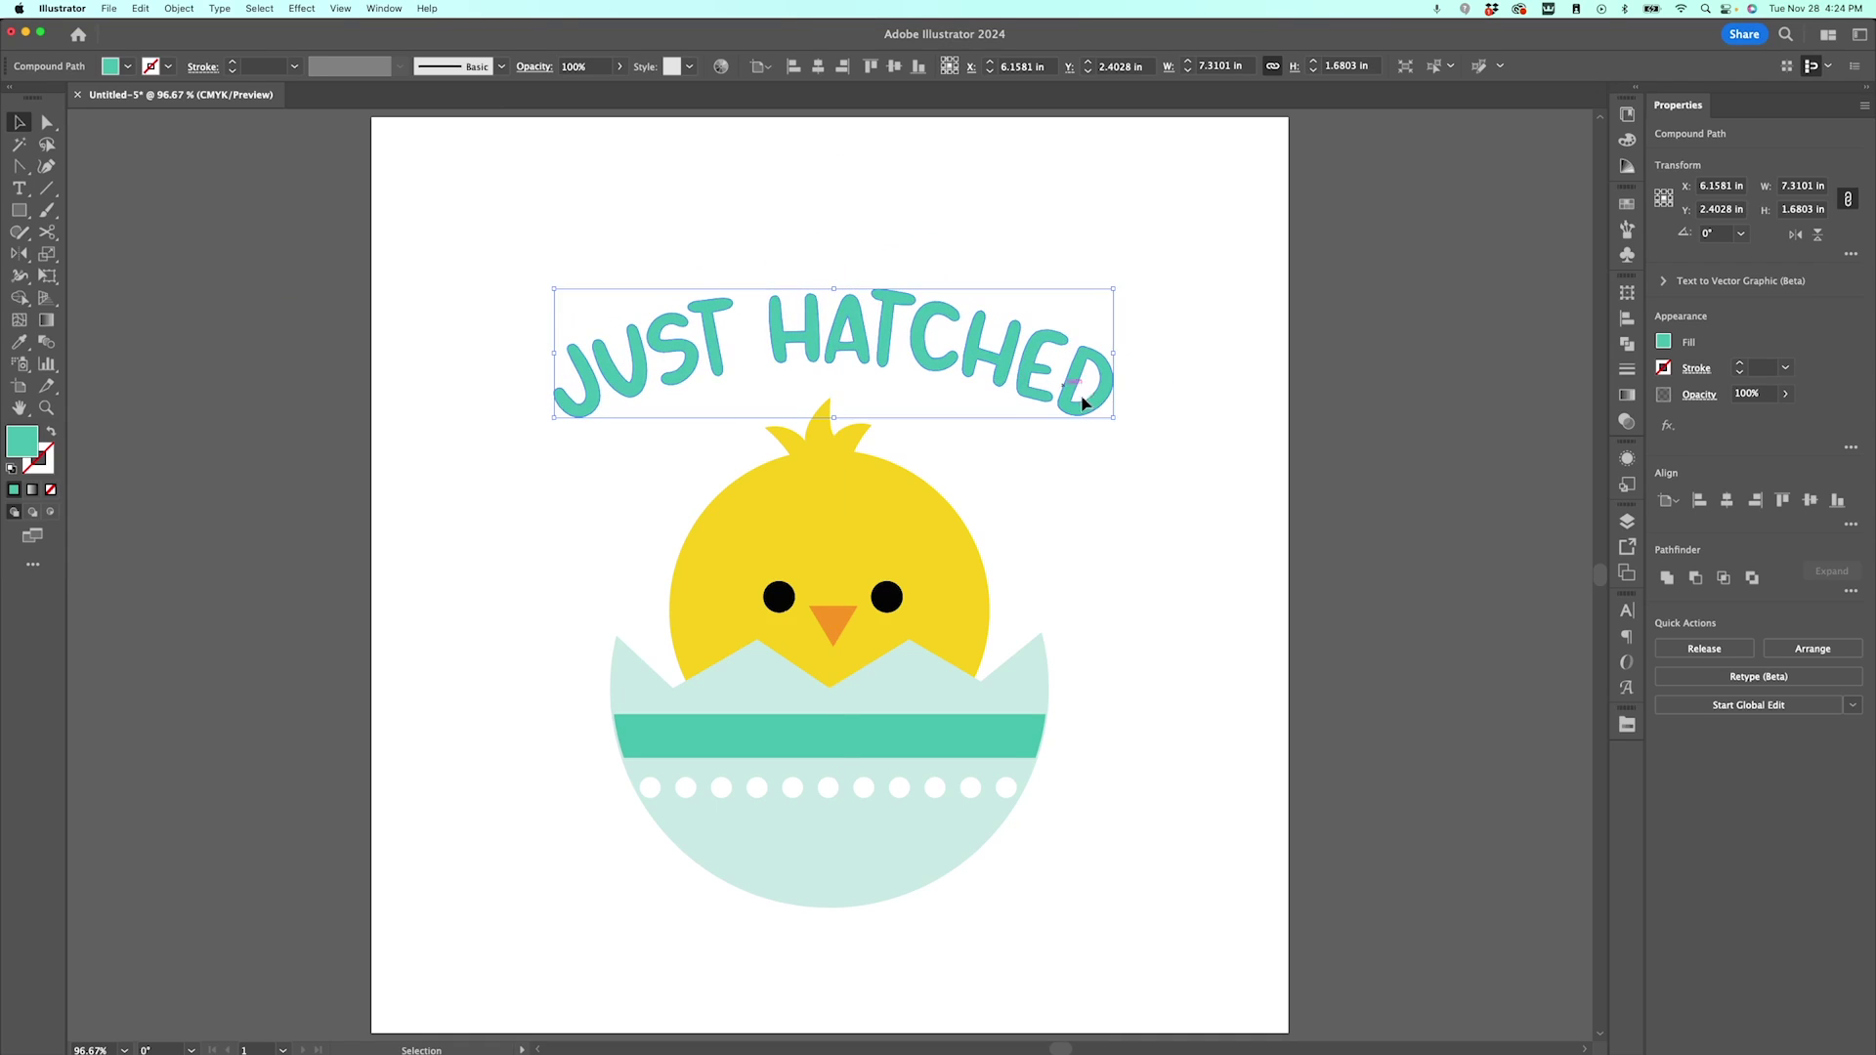
click(1151, 672)
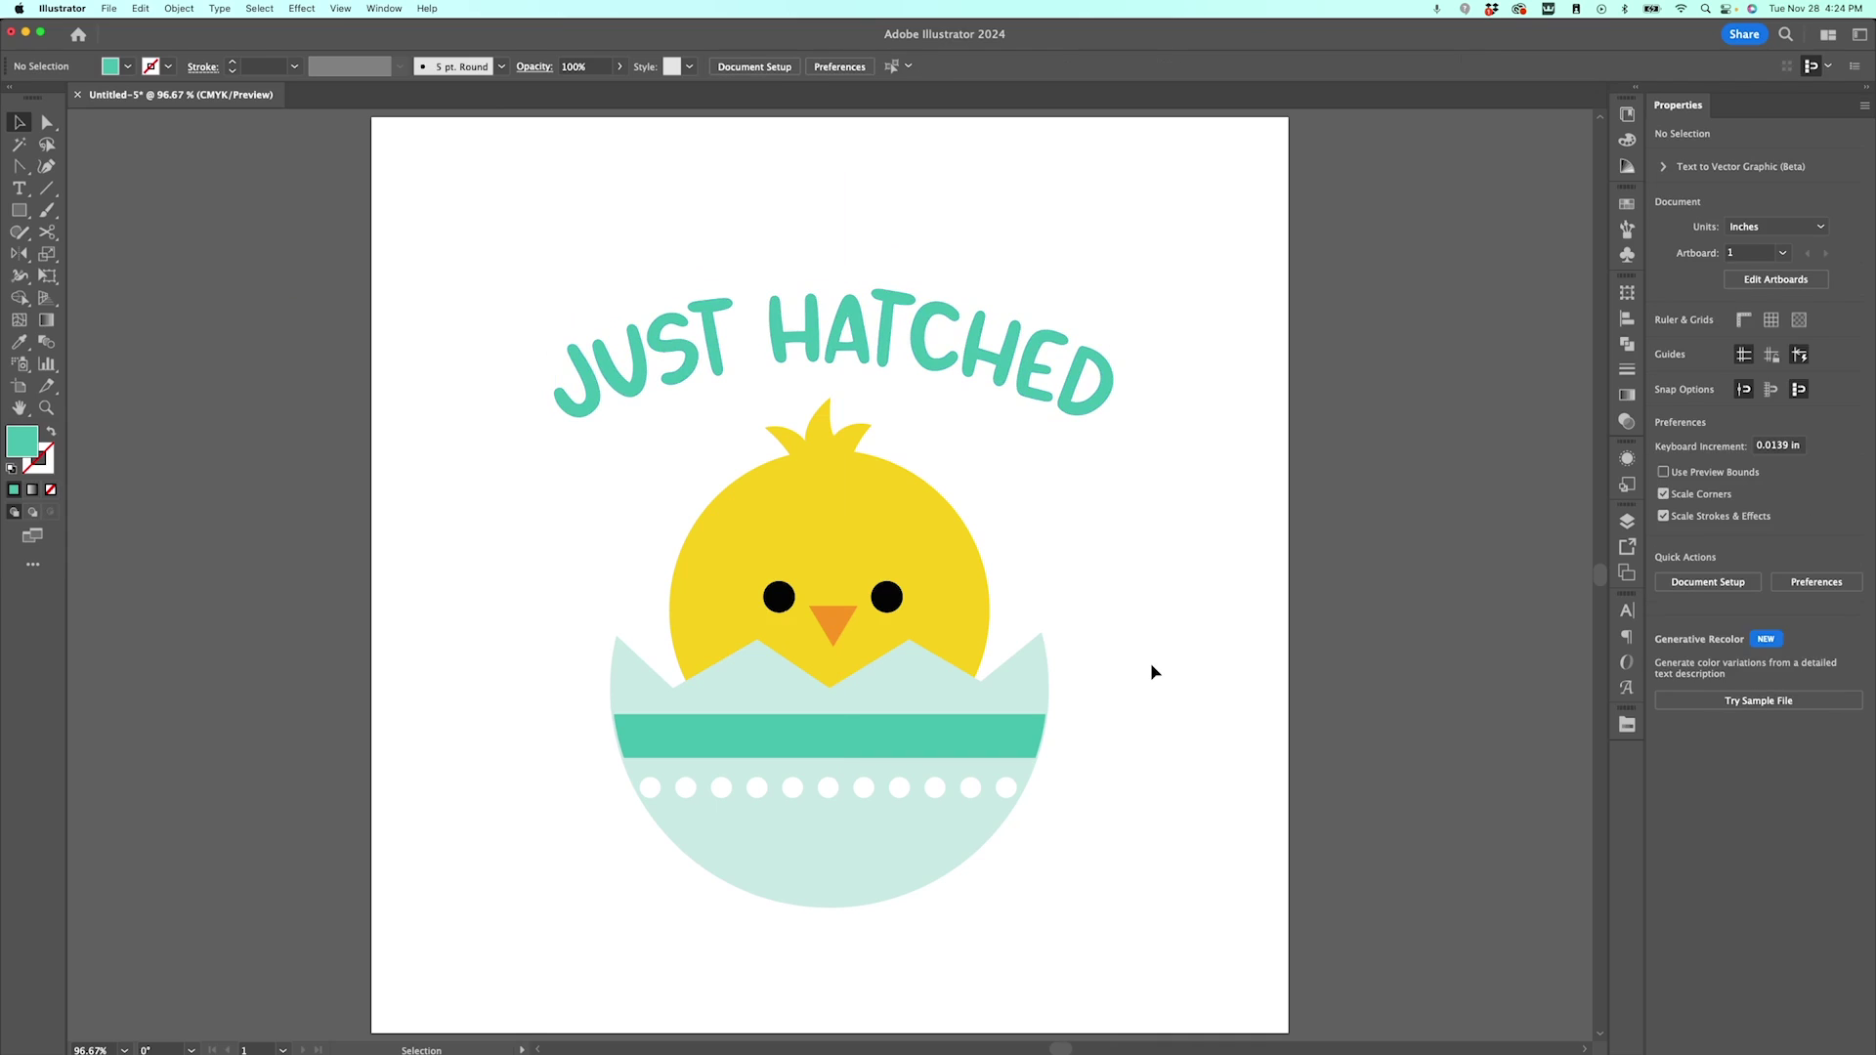
- Show the Layers panel with Layer 1 expanded to reveal its objects
click(1627, 521)
click(1284, 574)
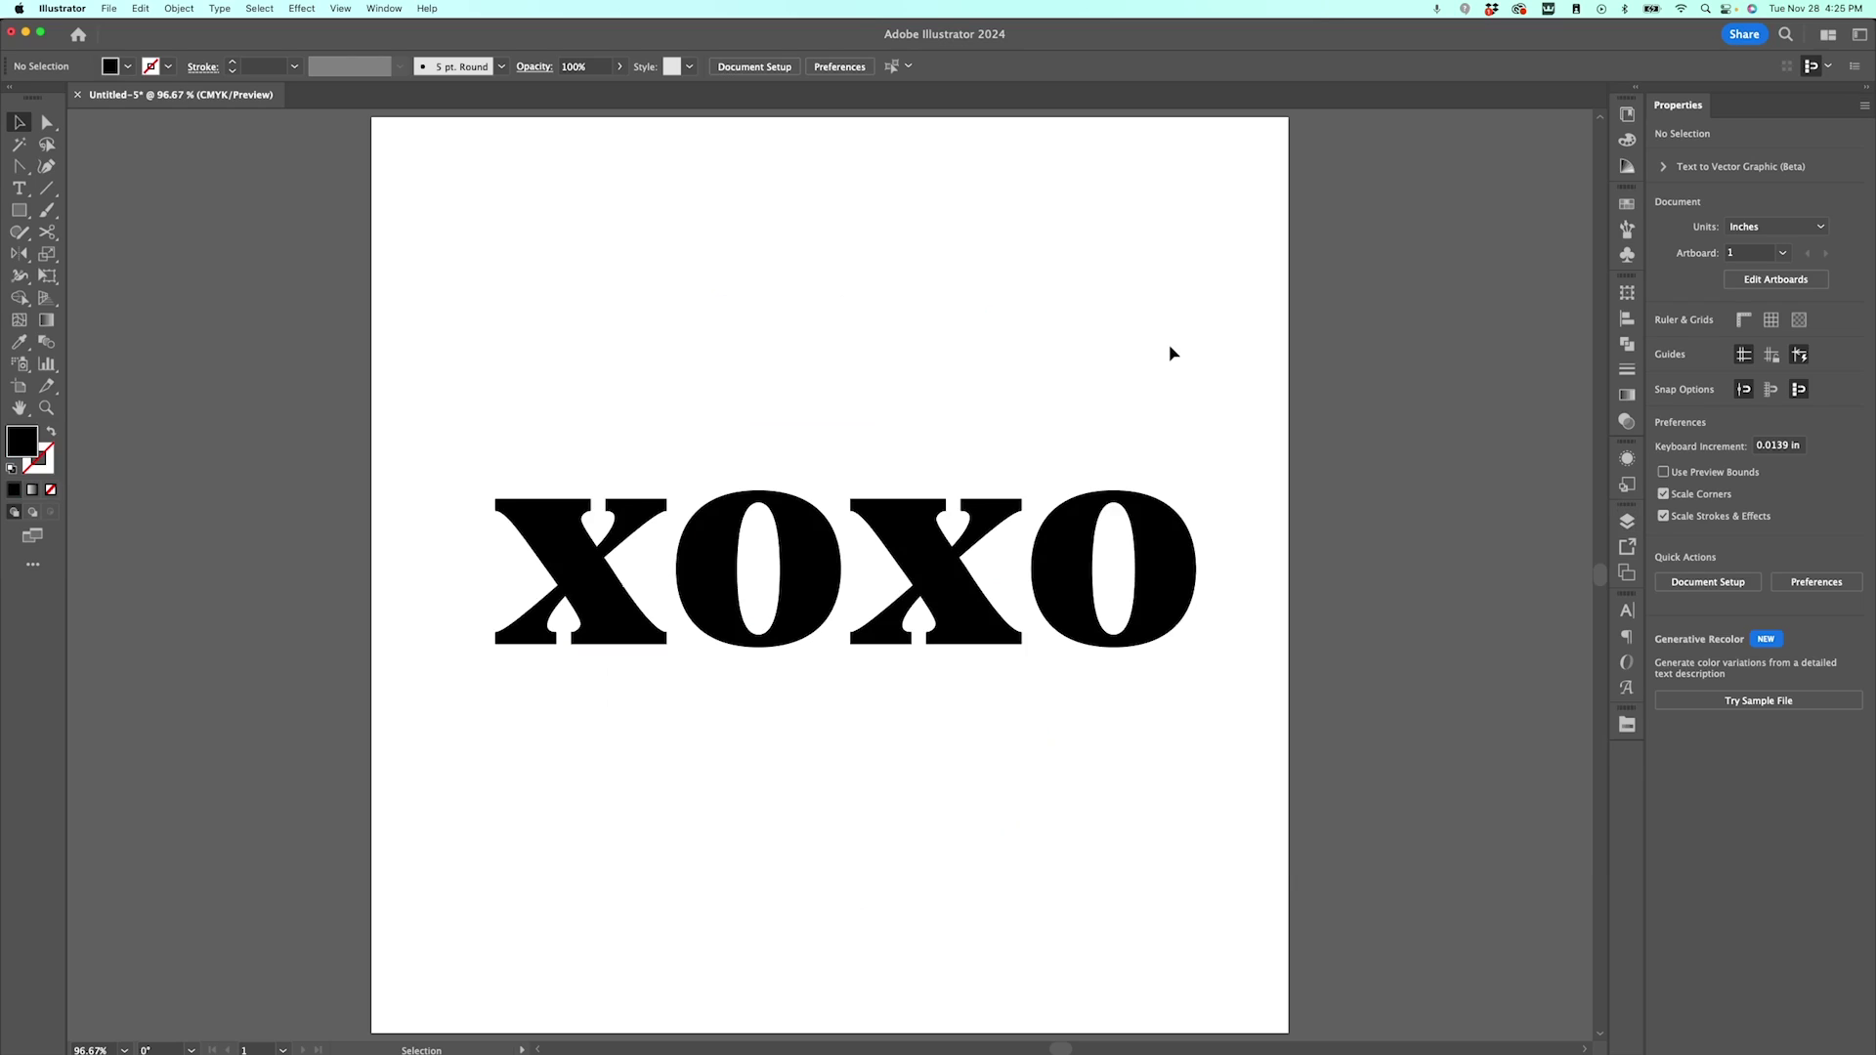
- Swap the first x for a swash alternate and the second x for a descending swash
click(858, 623)
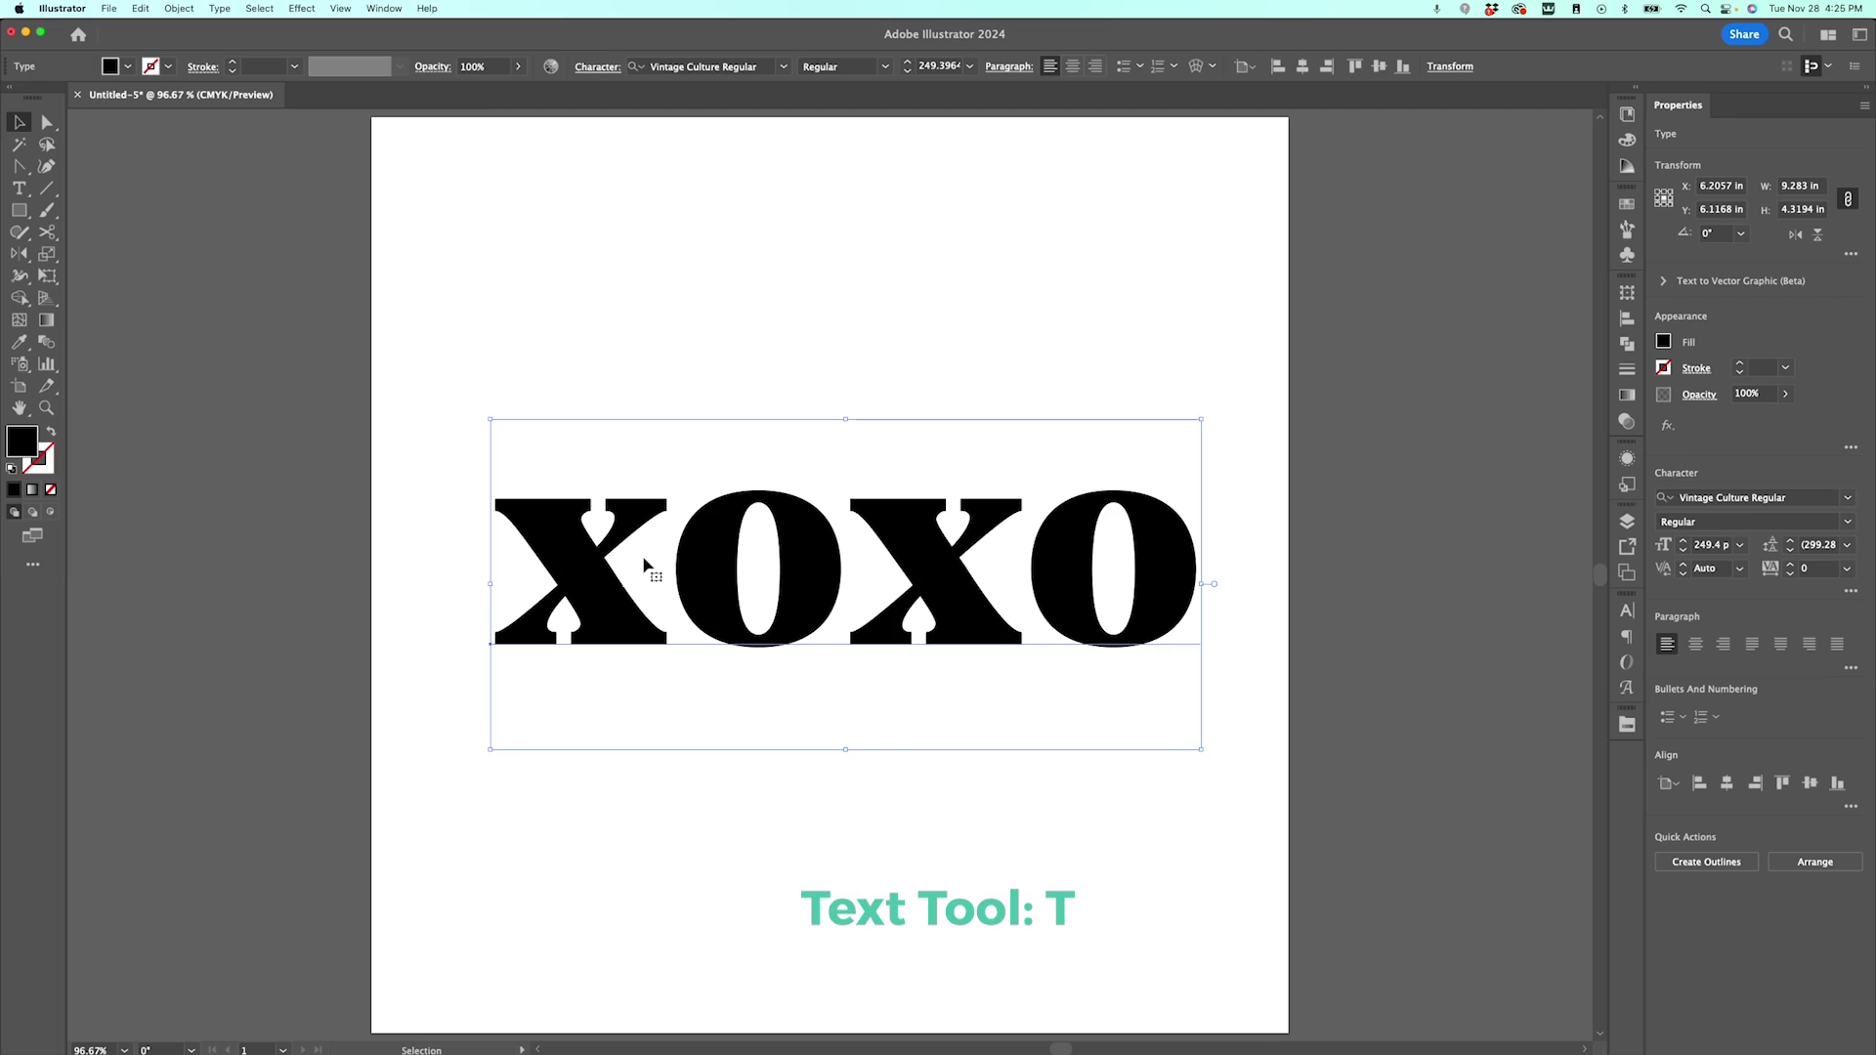
key(t)
drag(663, 561, 584, 560)
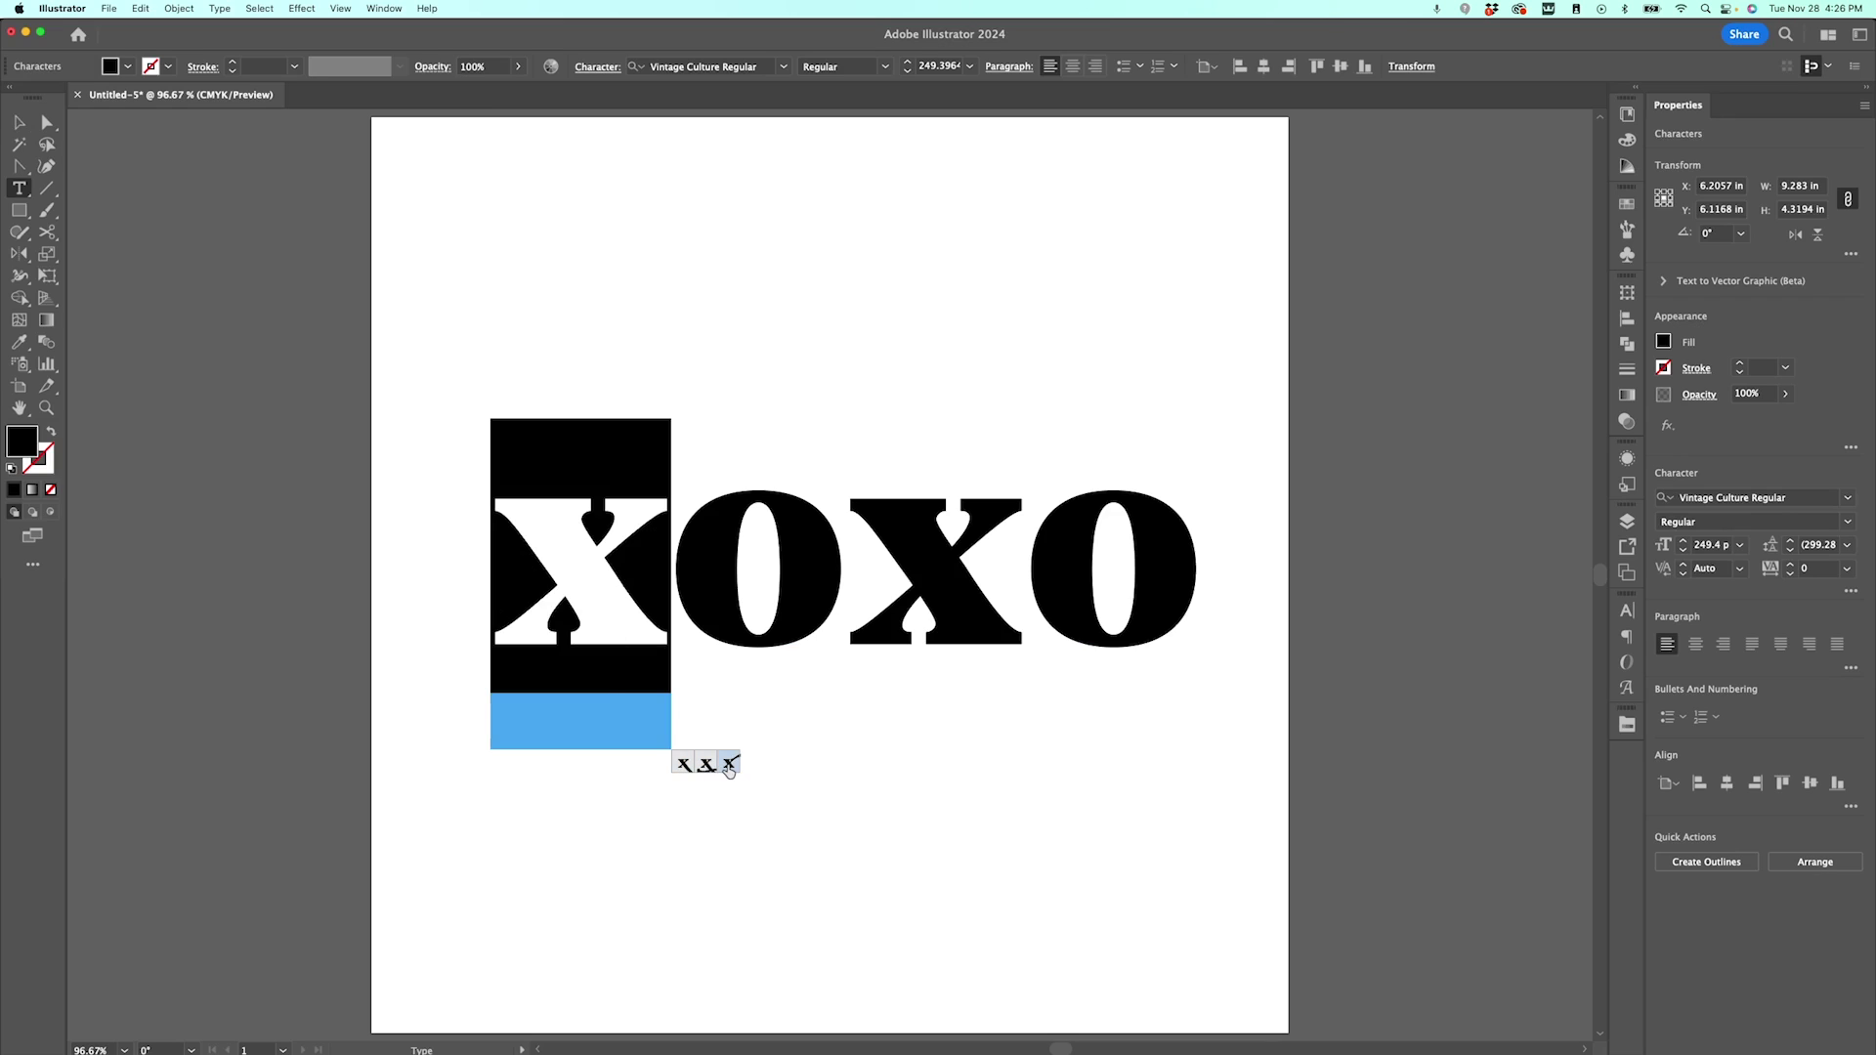
click(729, 764)
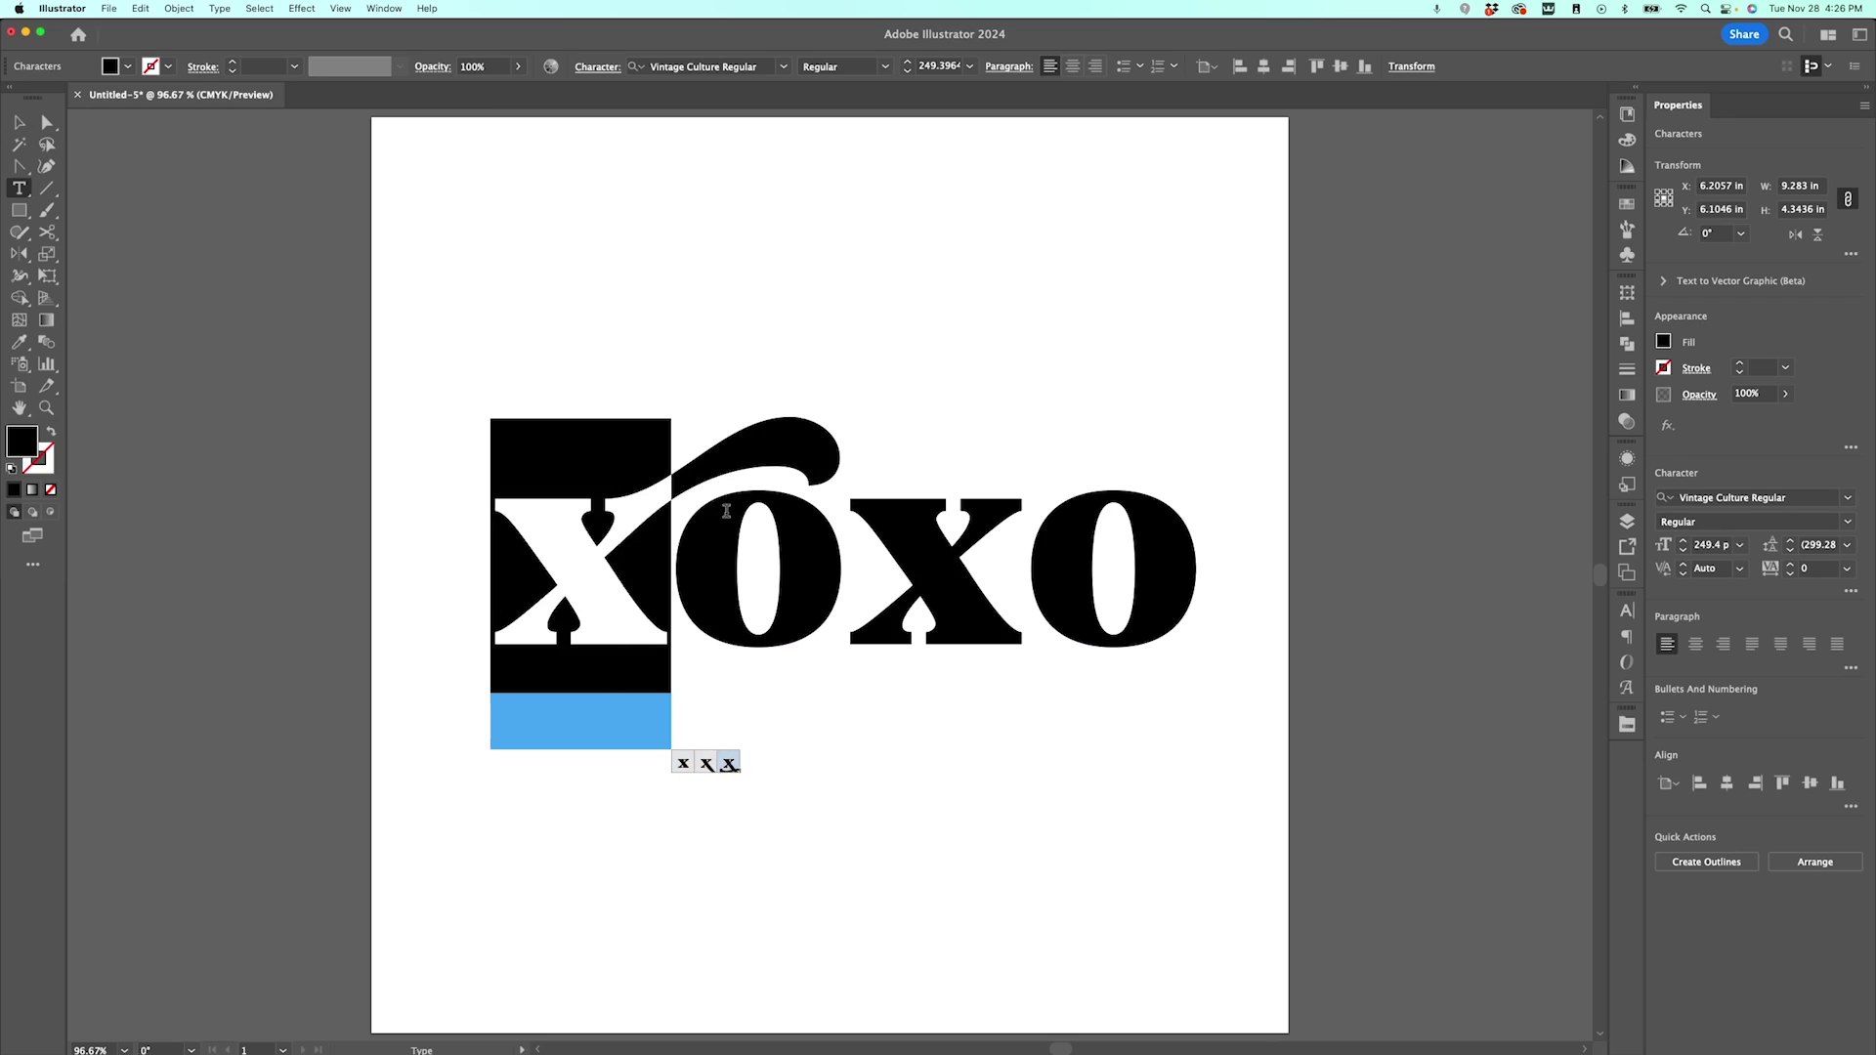
double_click(932, 586)
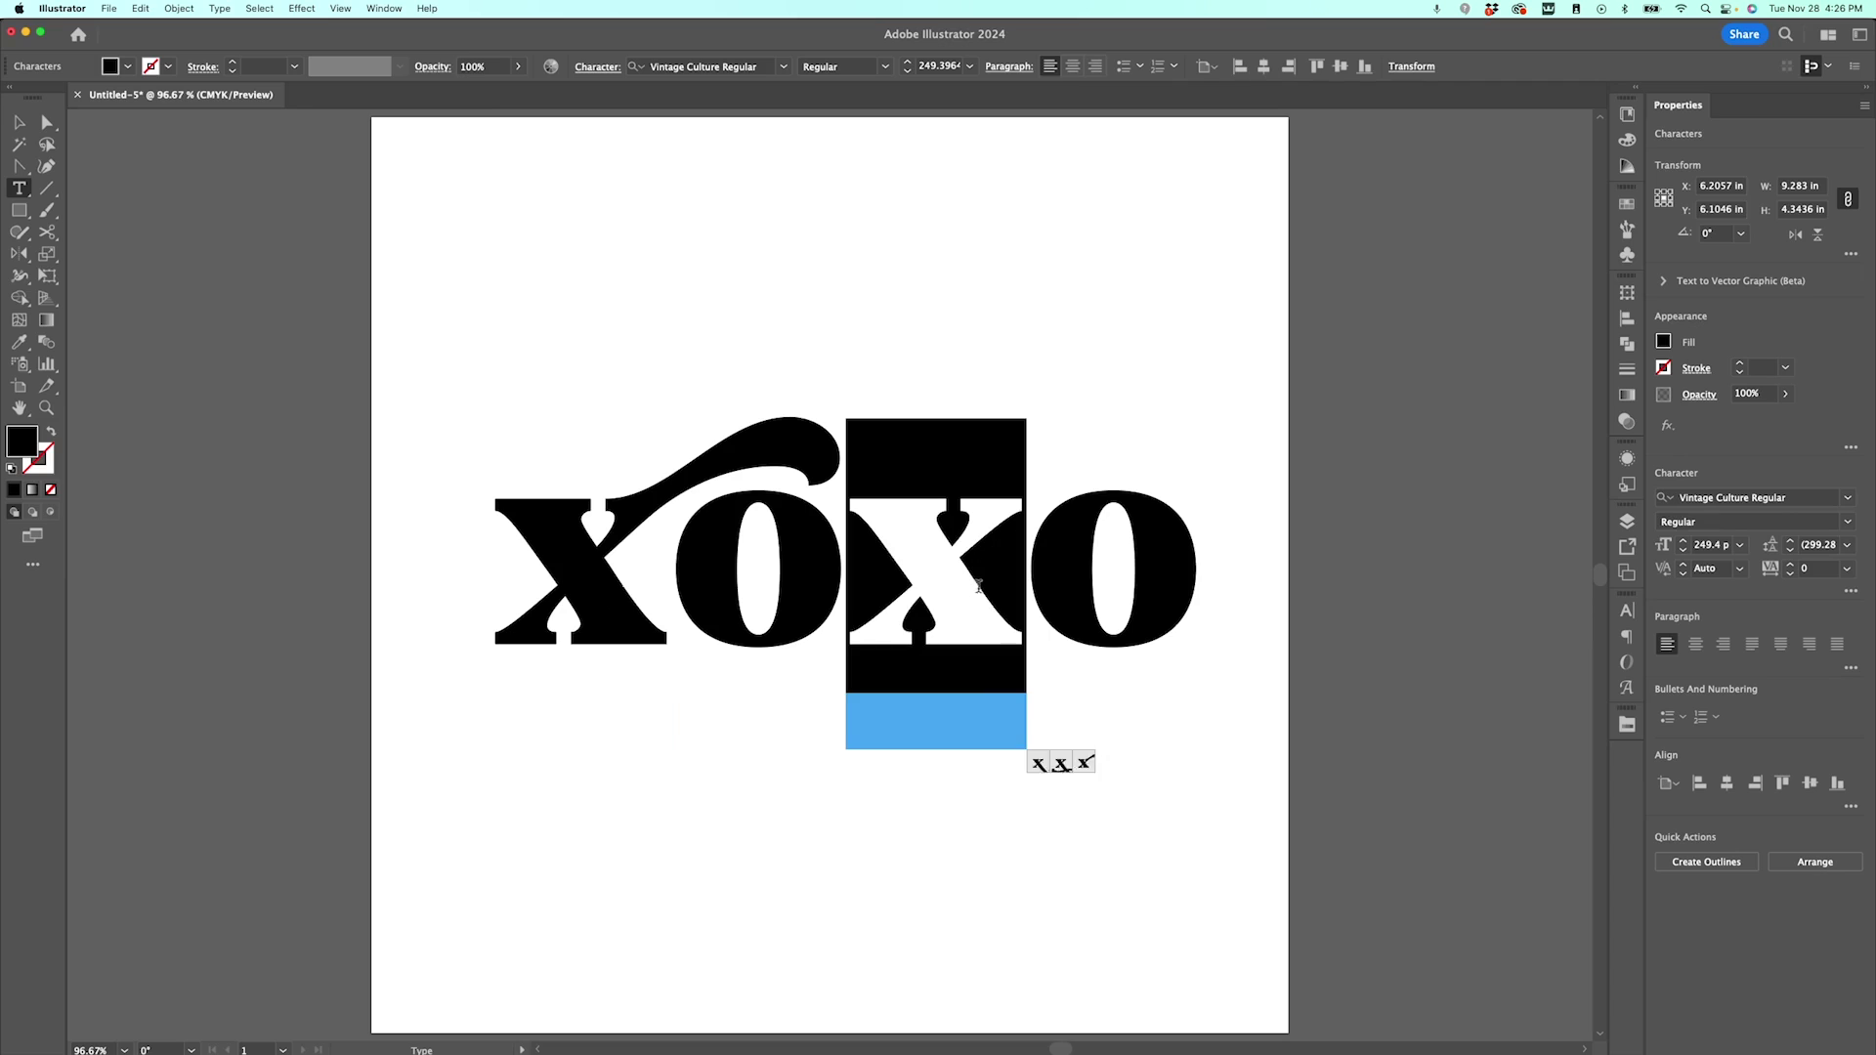
click(1060, 765)
key(Escape)
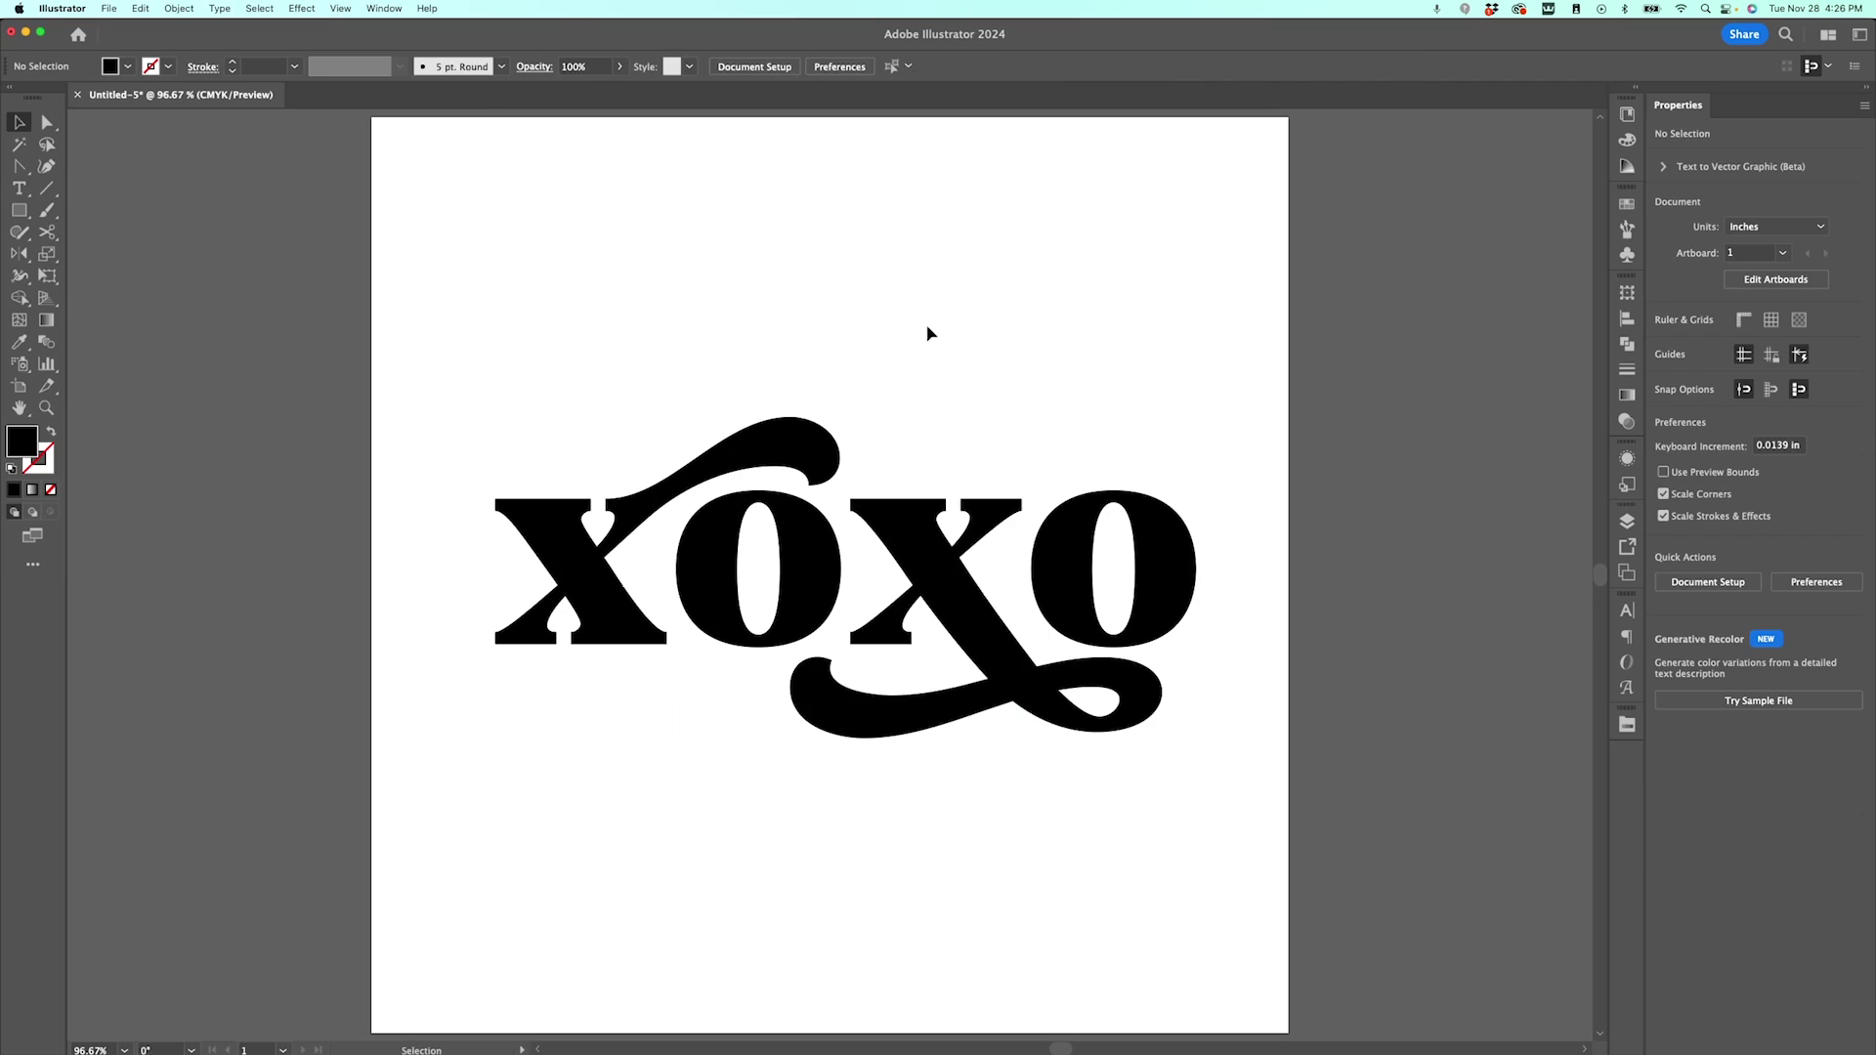
- Convert the xoxo text to outlines and combine them into one compound path
key(v)
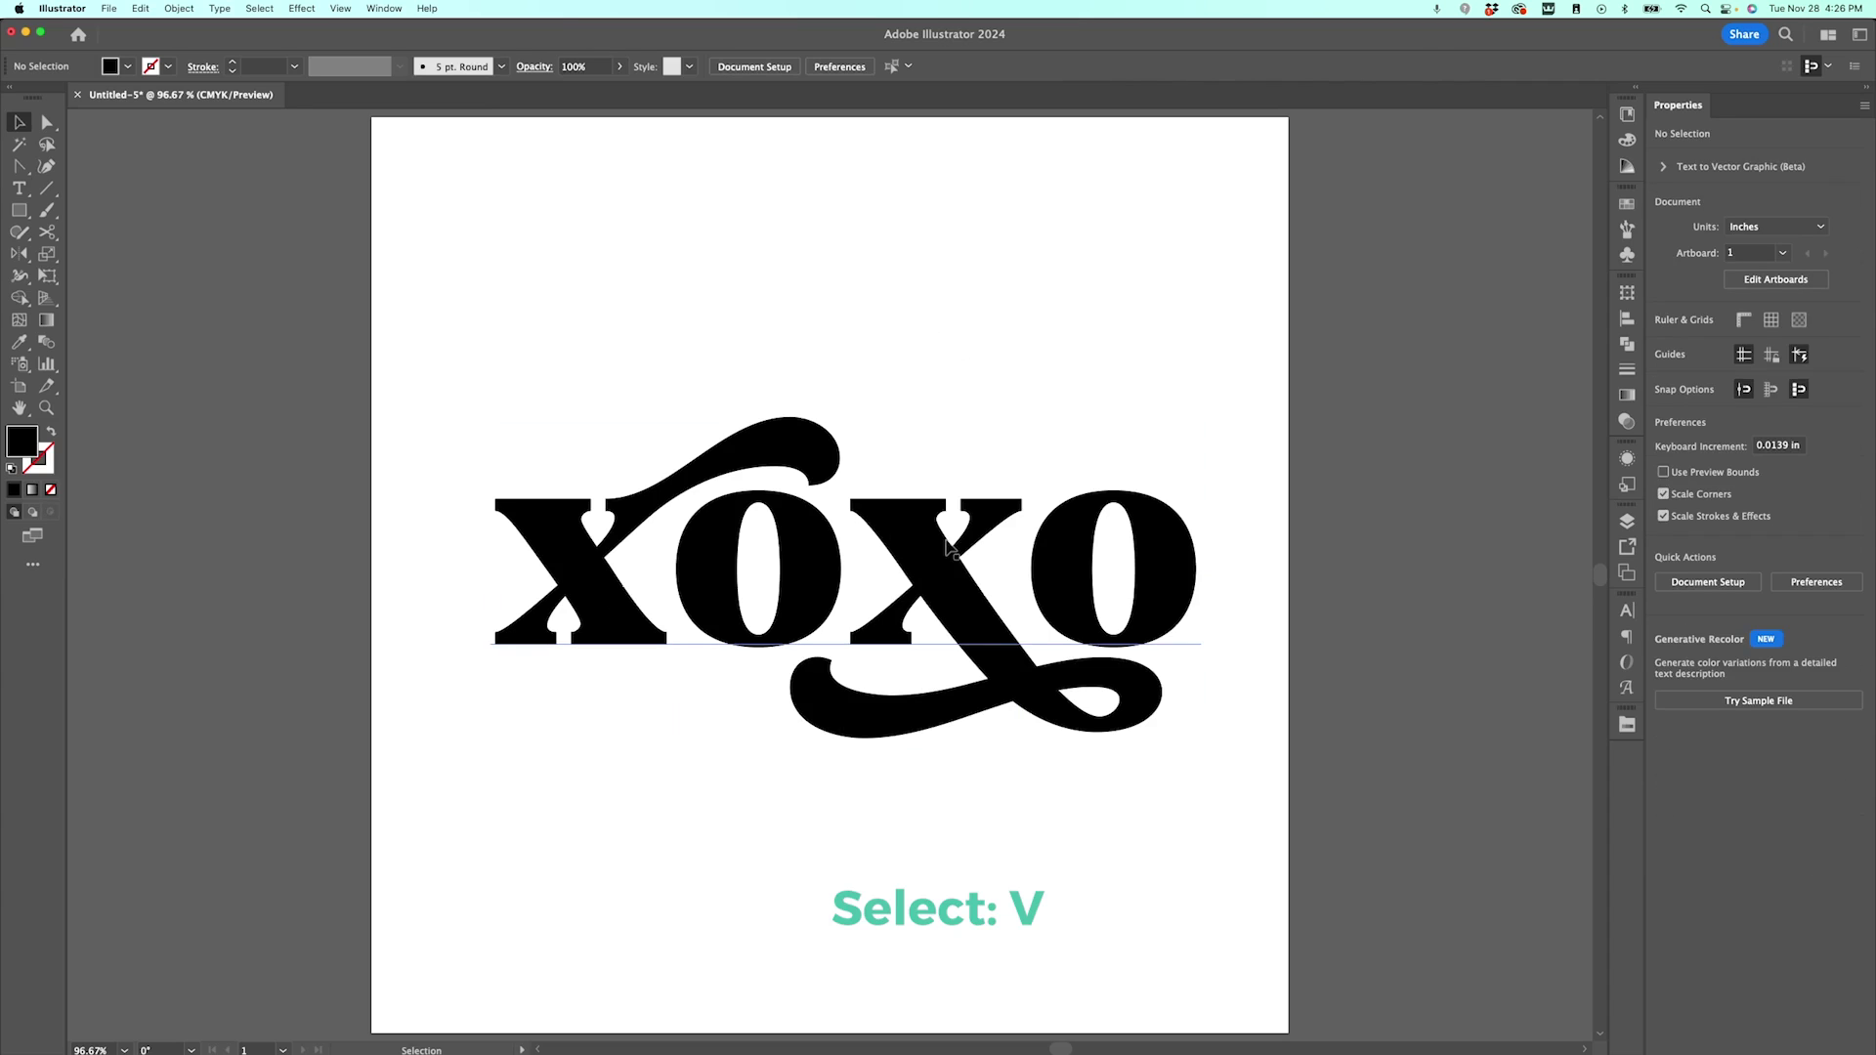
click(946, 550)
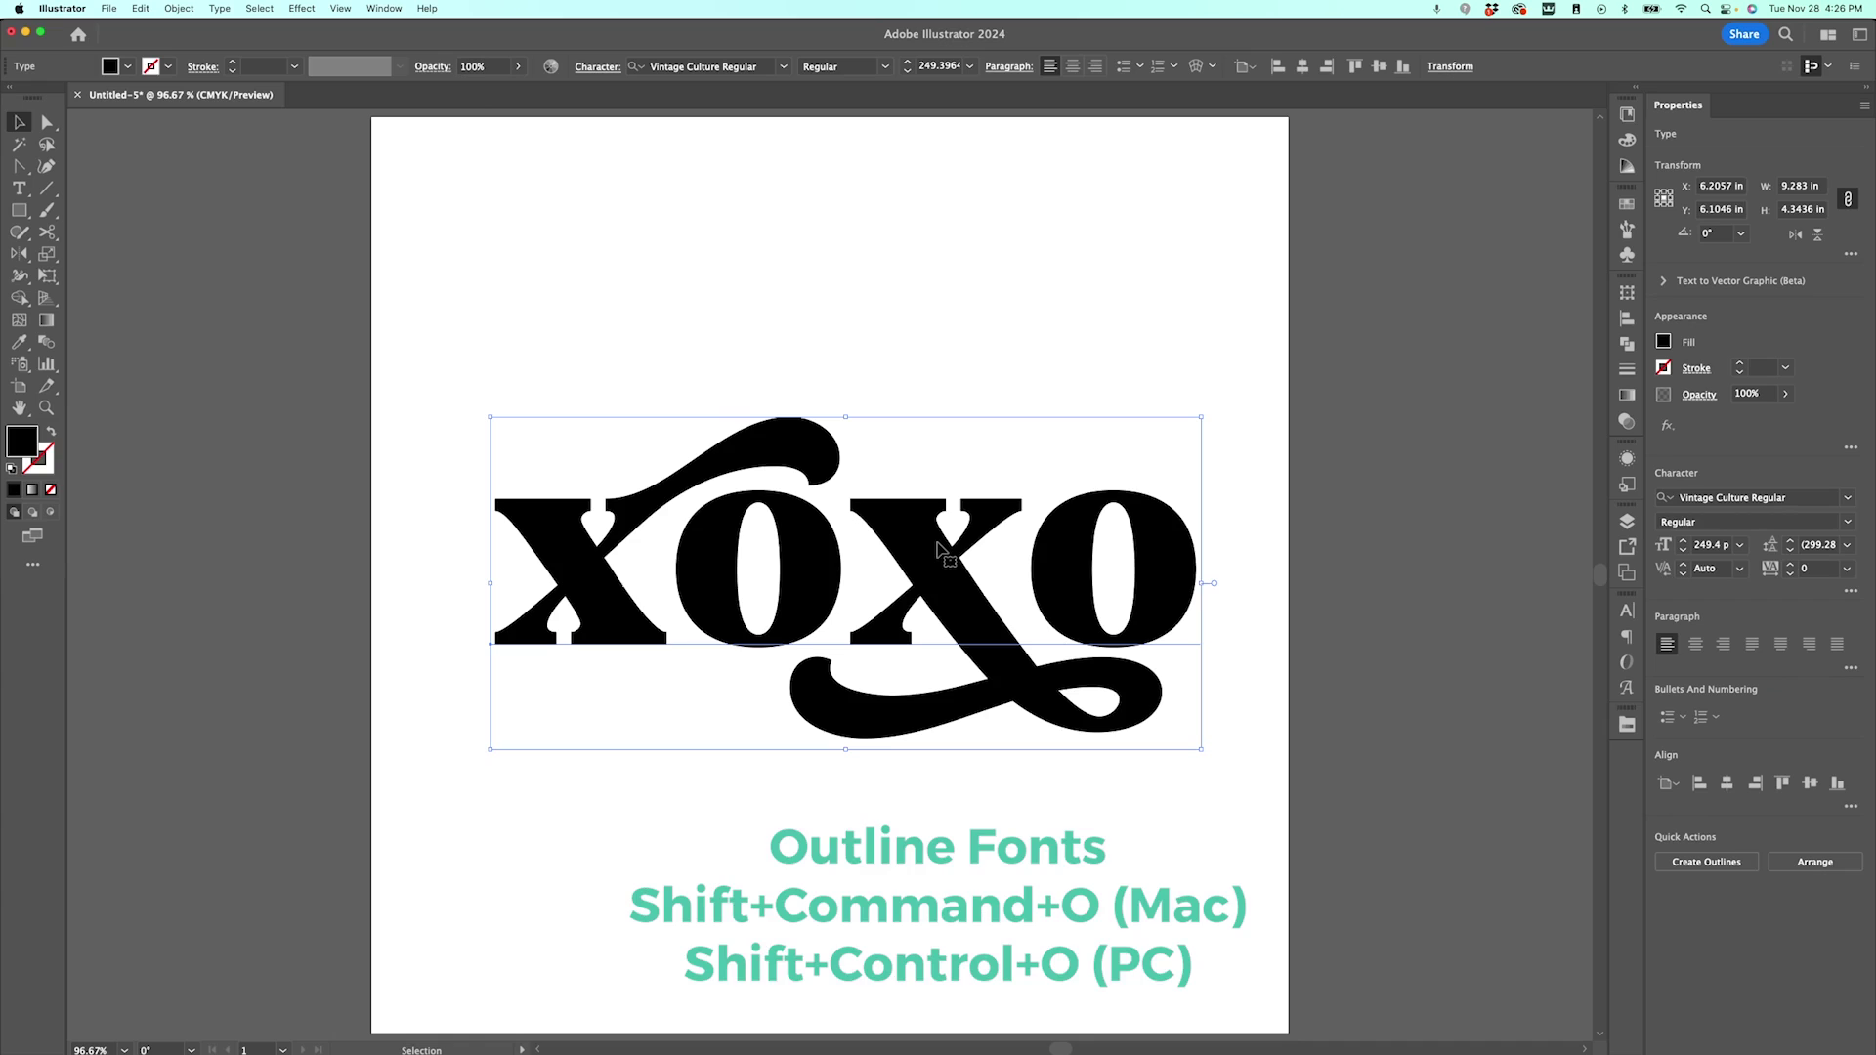
key(super)
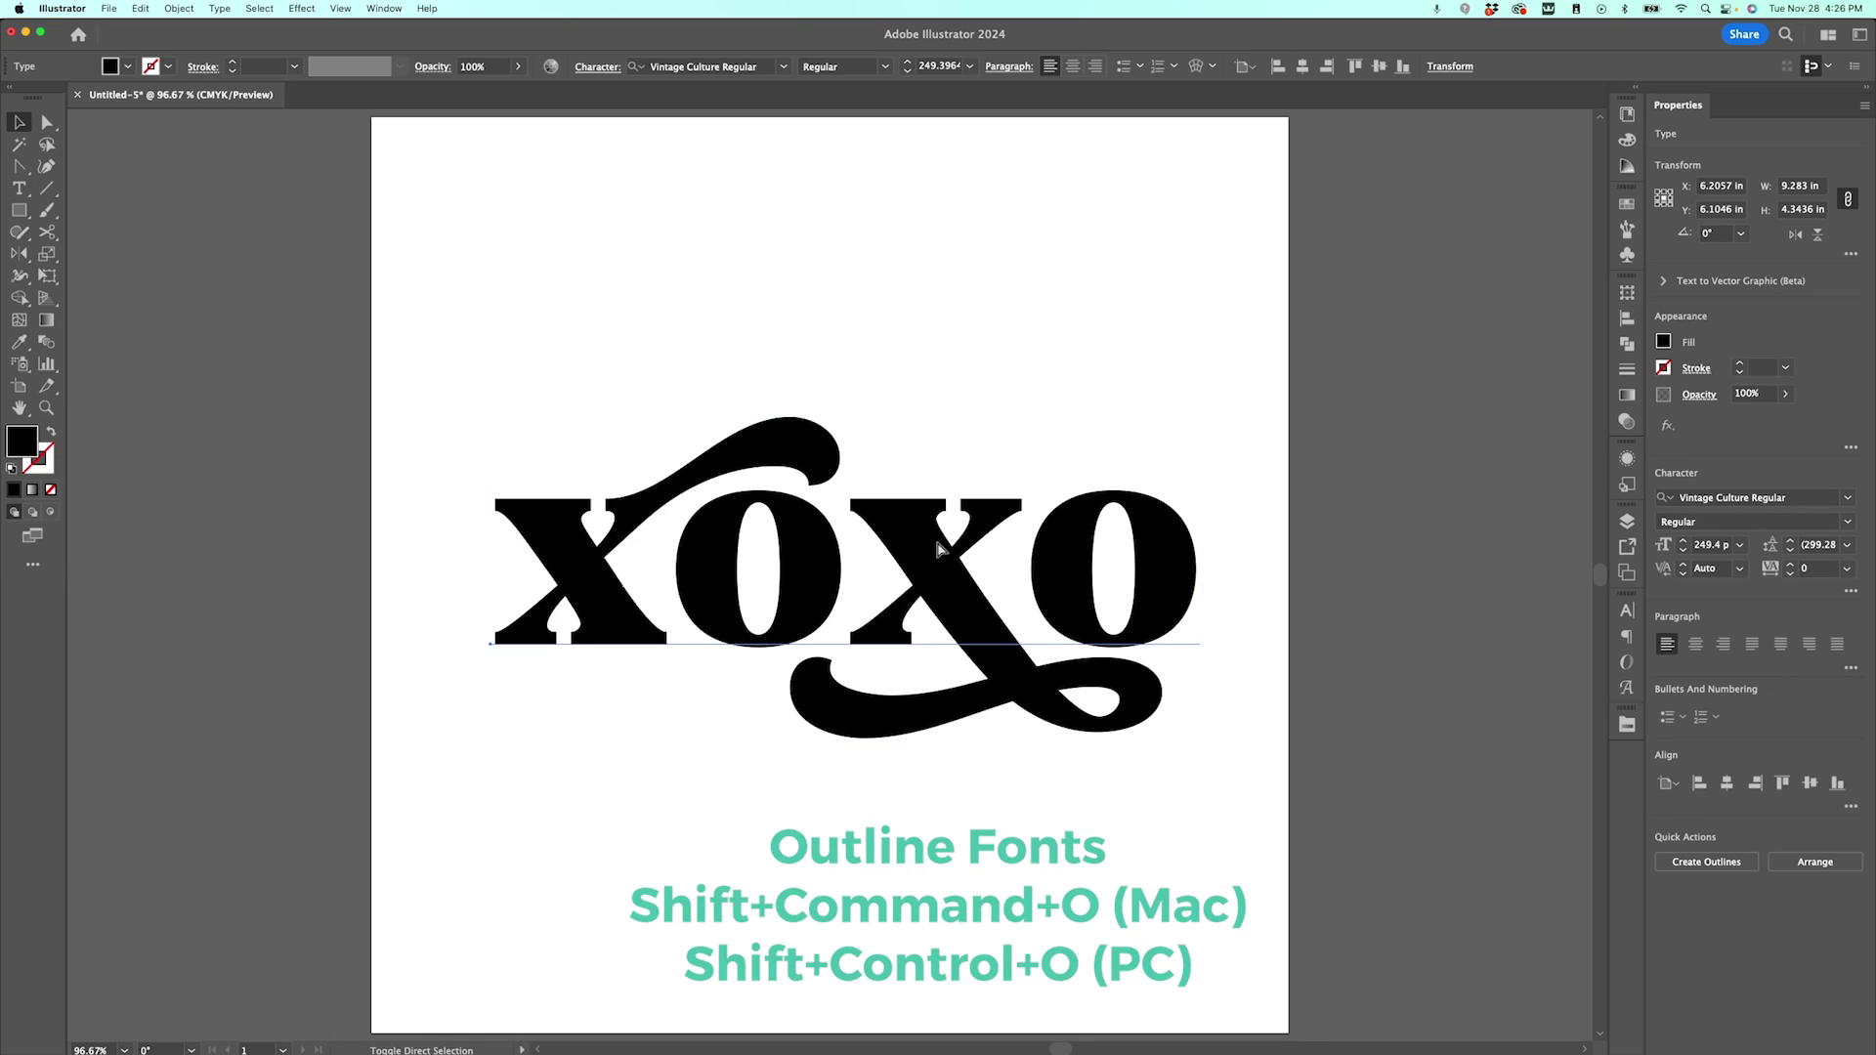
key(shift+super+o)
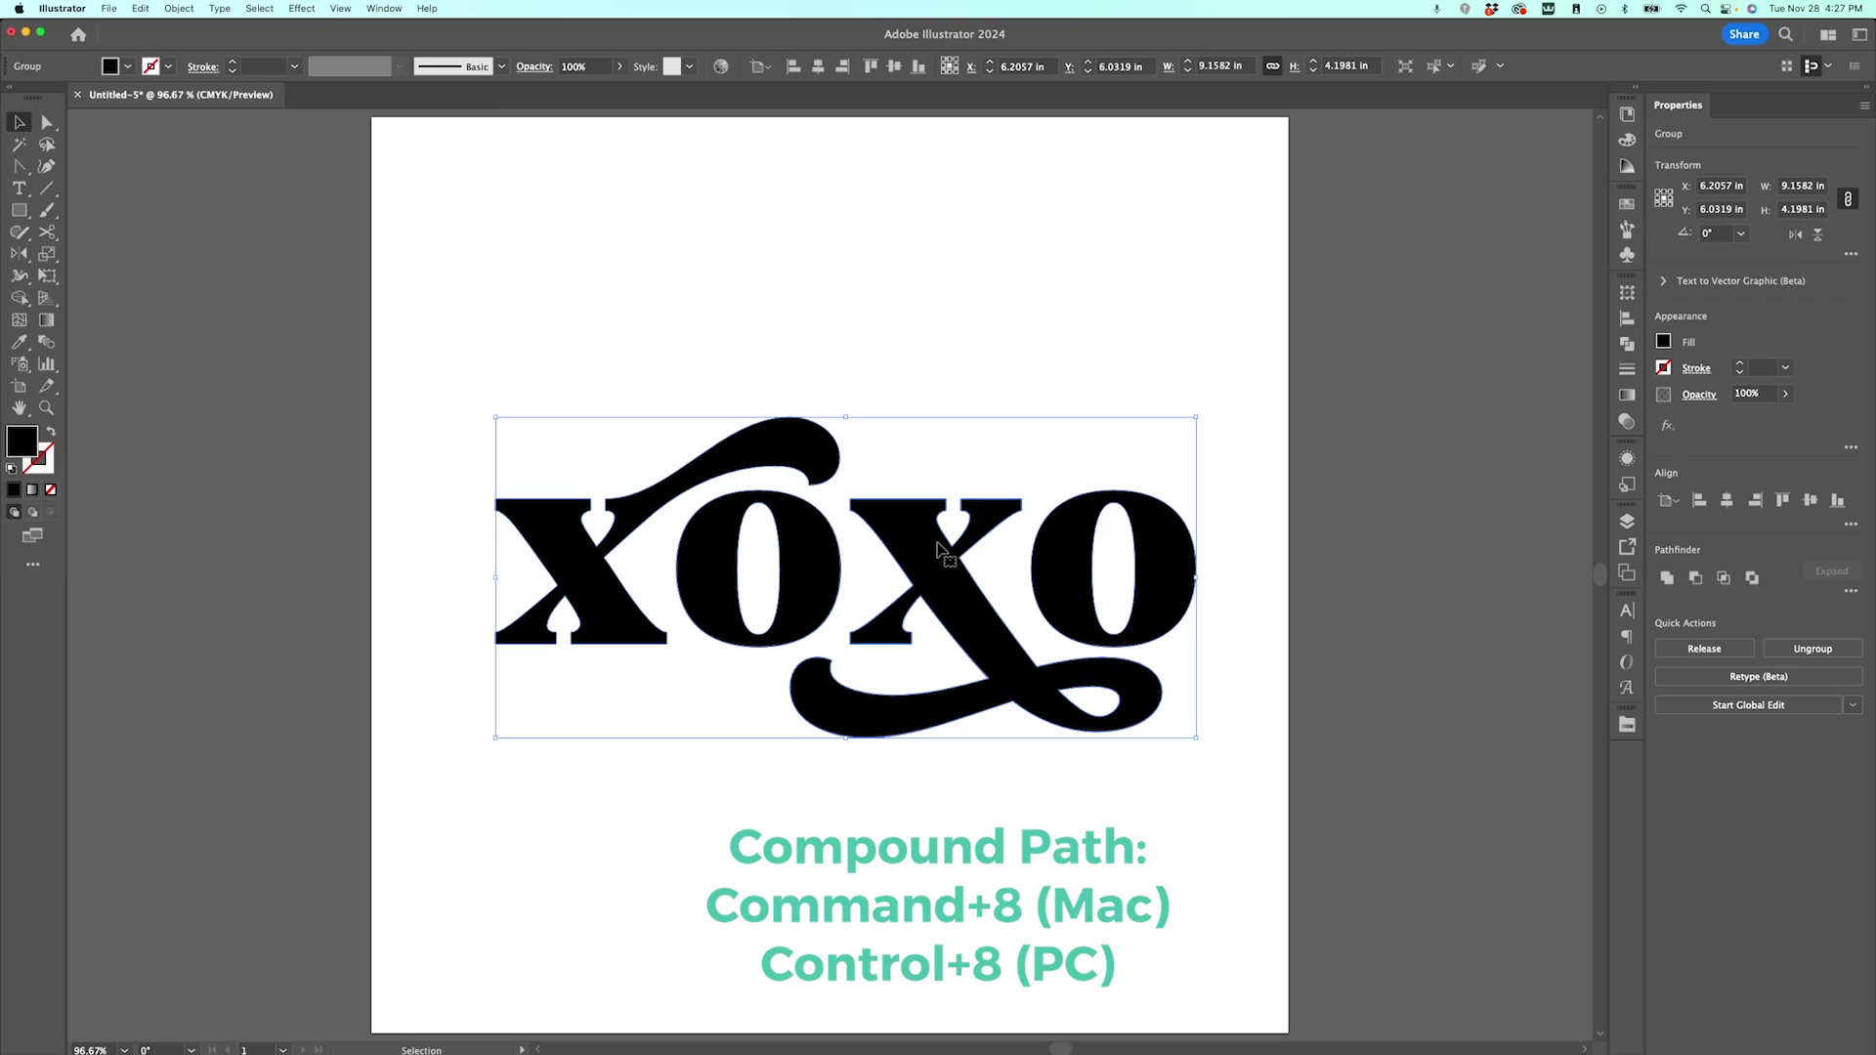
key(a)
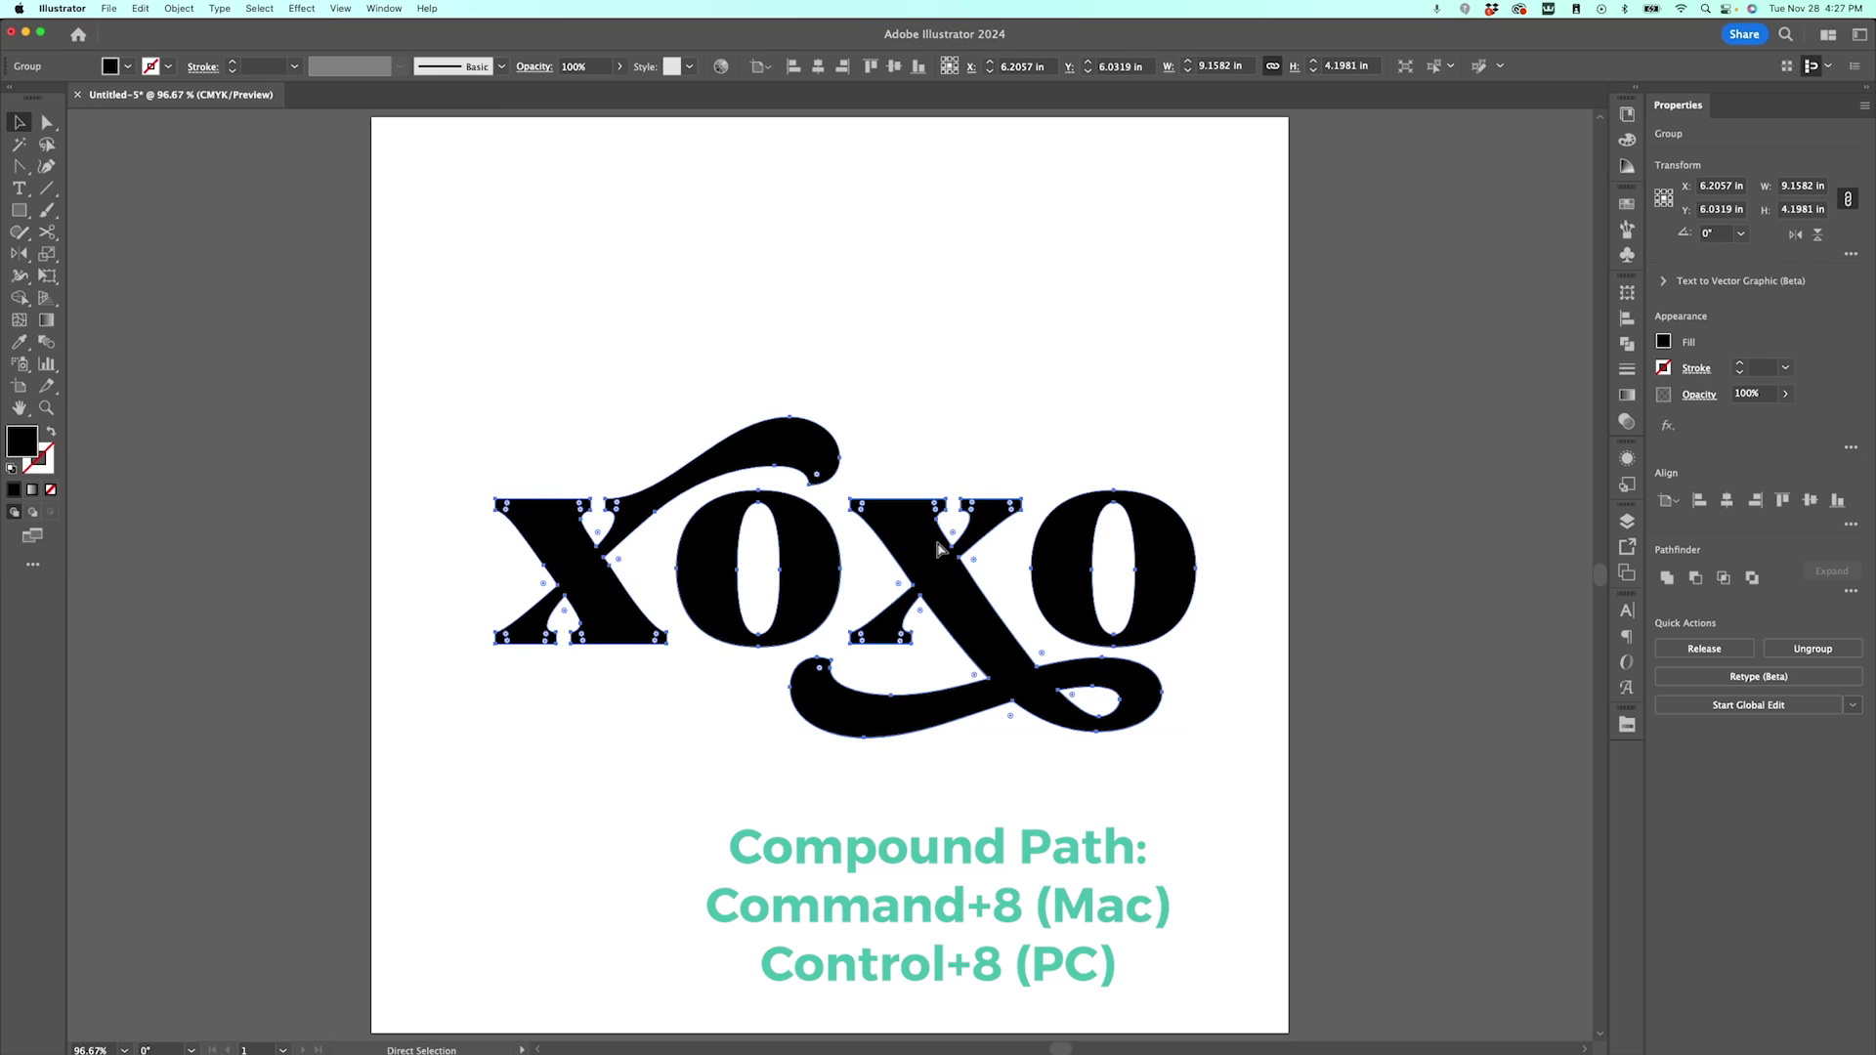
key(super+8)
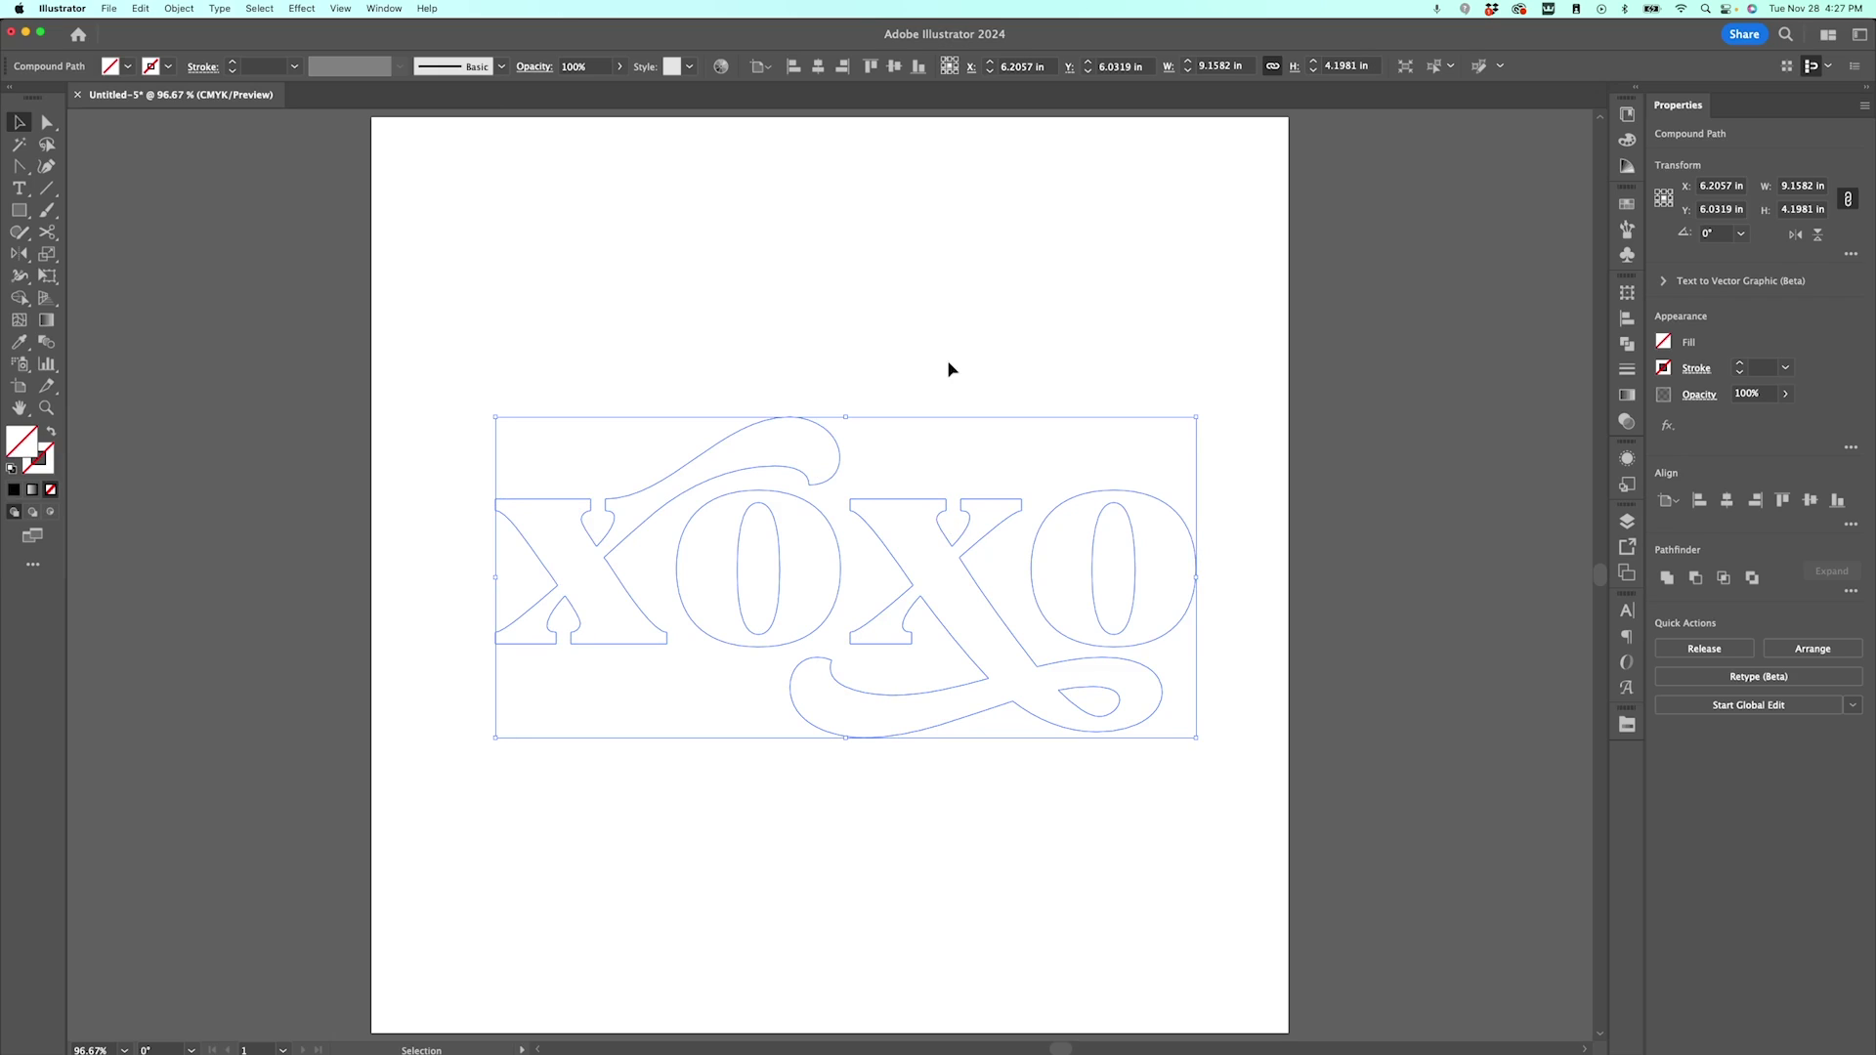
- Fill the xoxo compound path with black
click(951, 335)
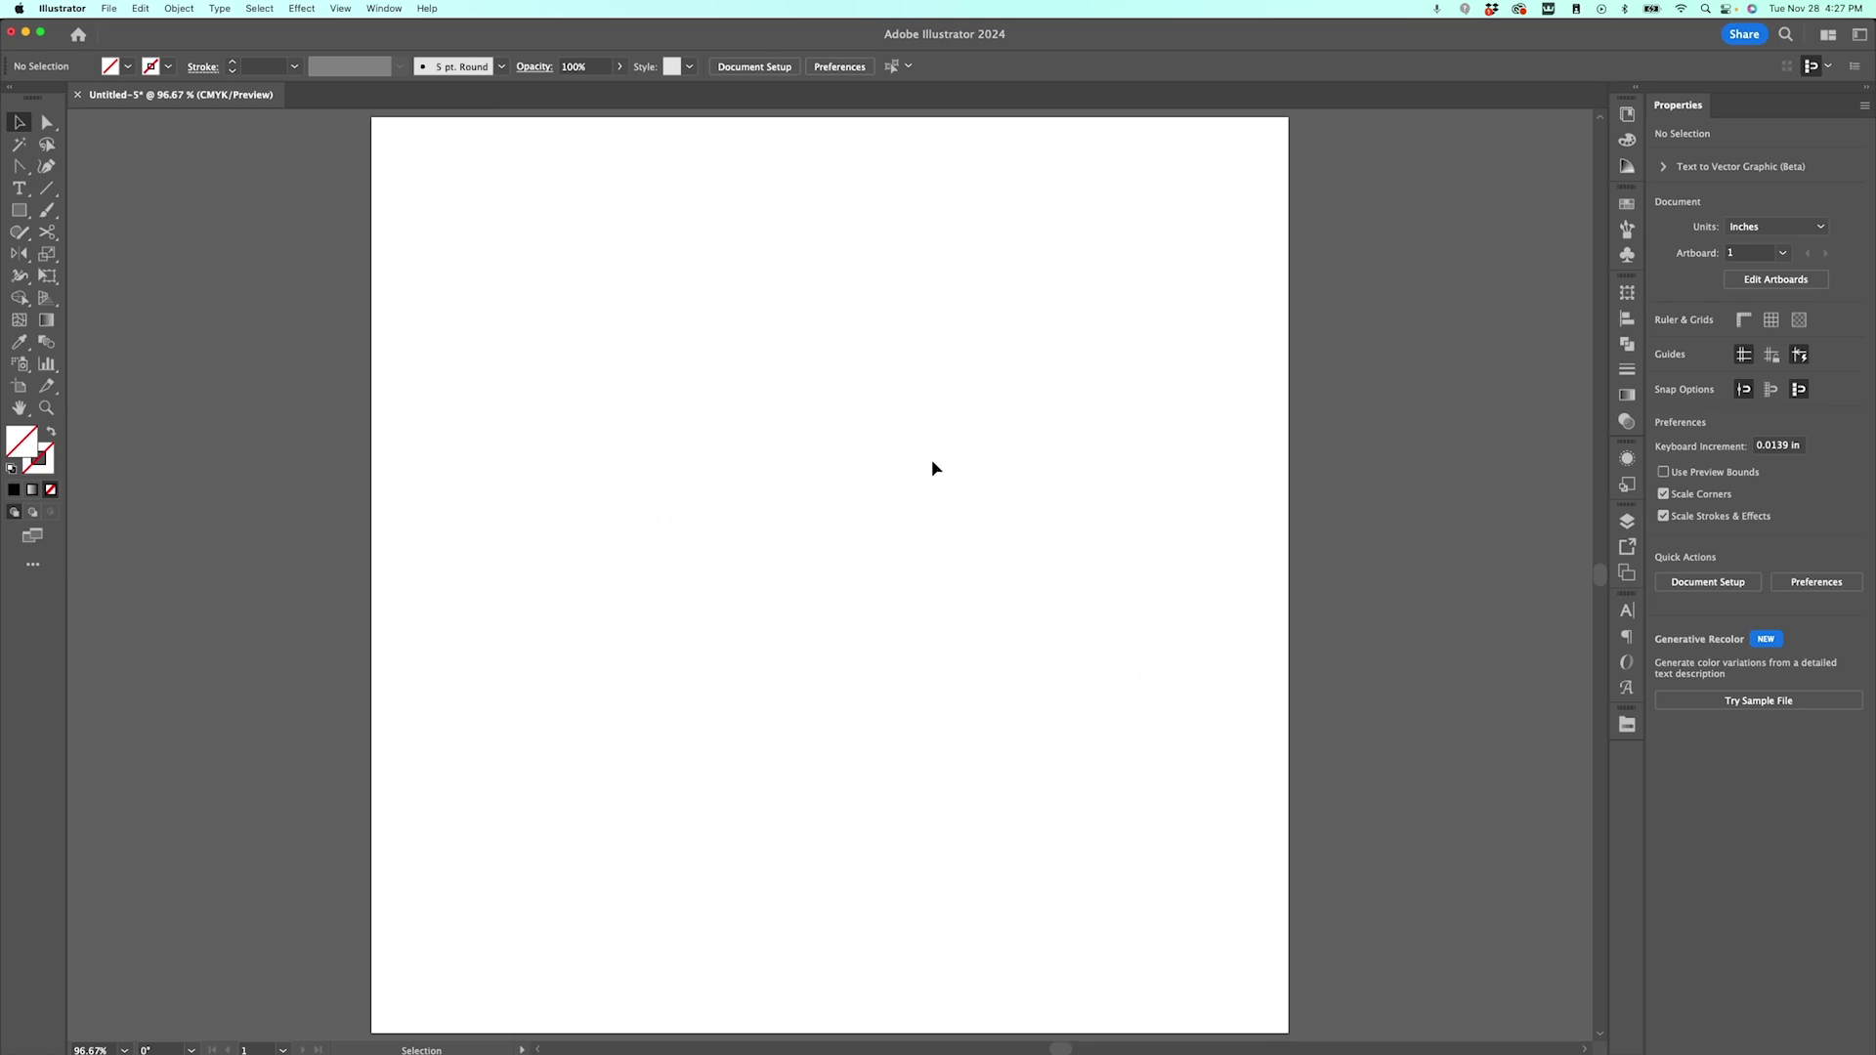
click(942, 503)
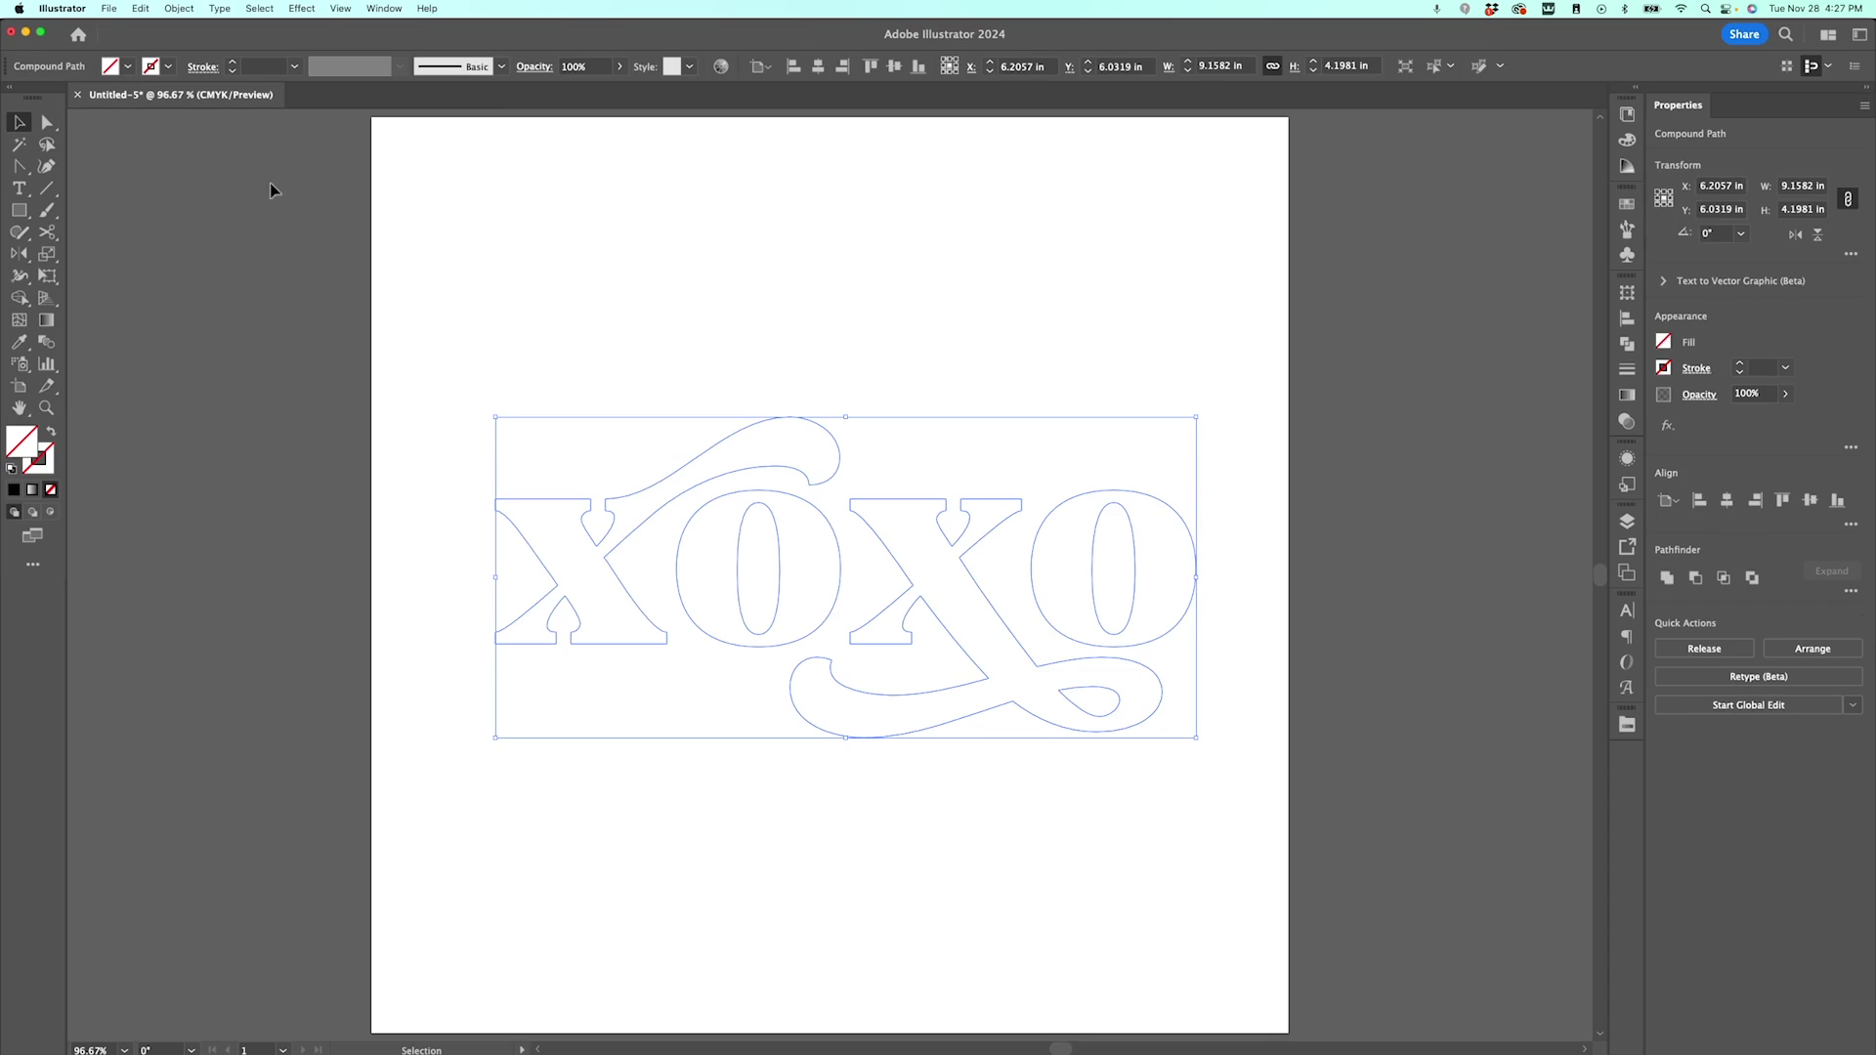
click(128, 68)
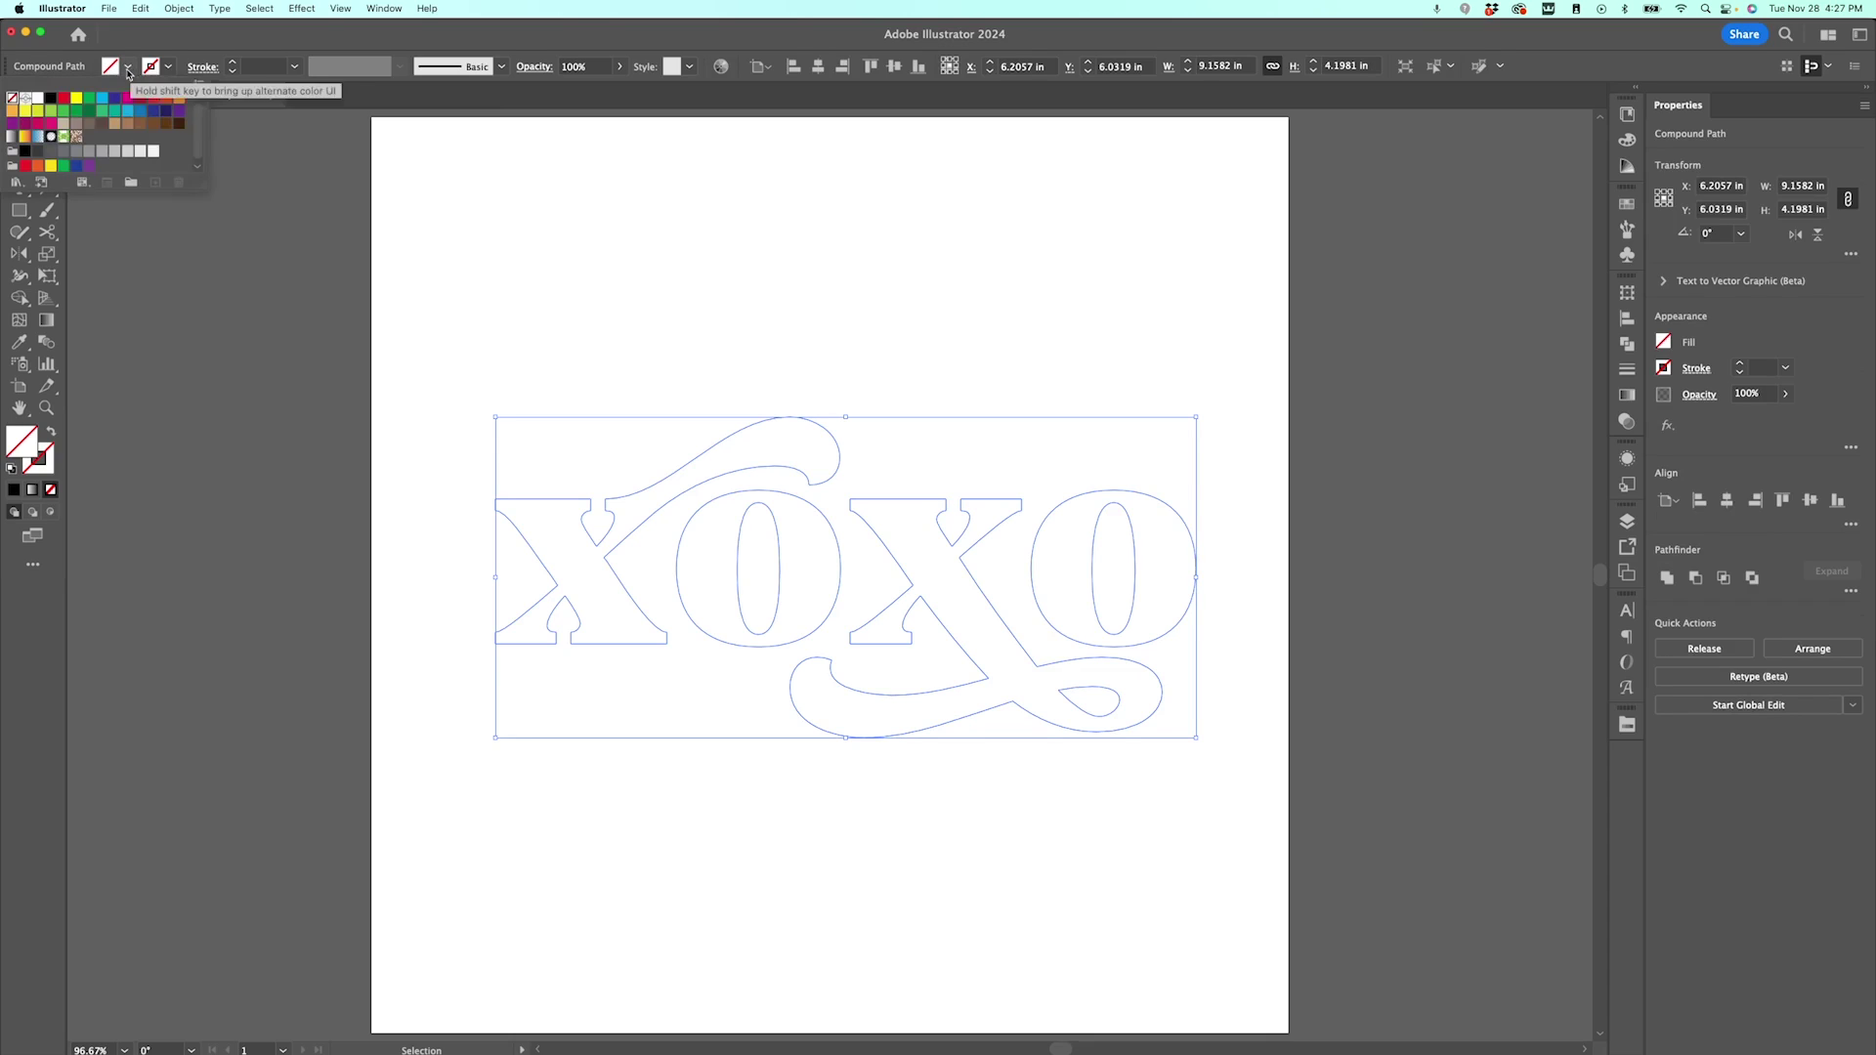
click(57, 99)
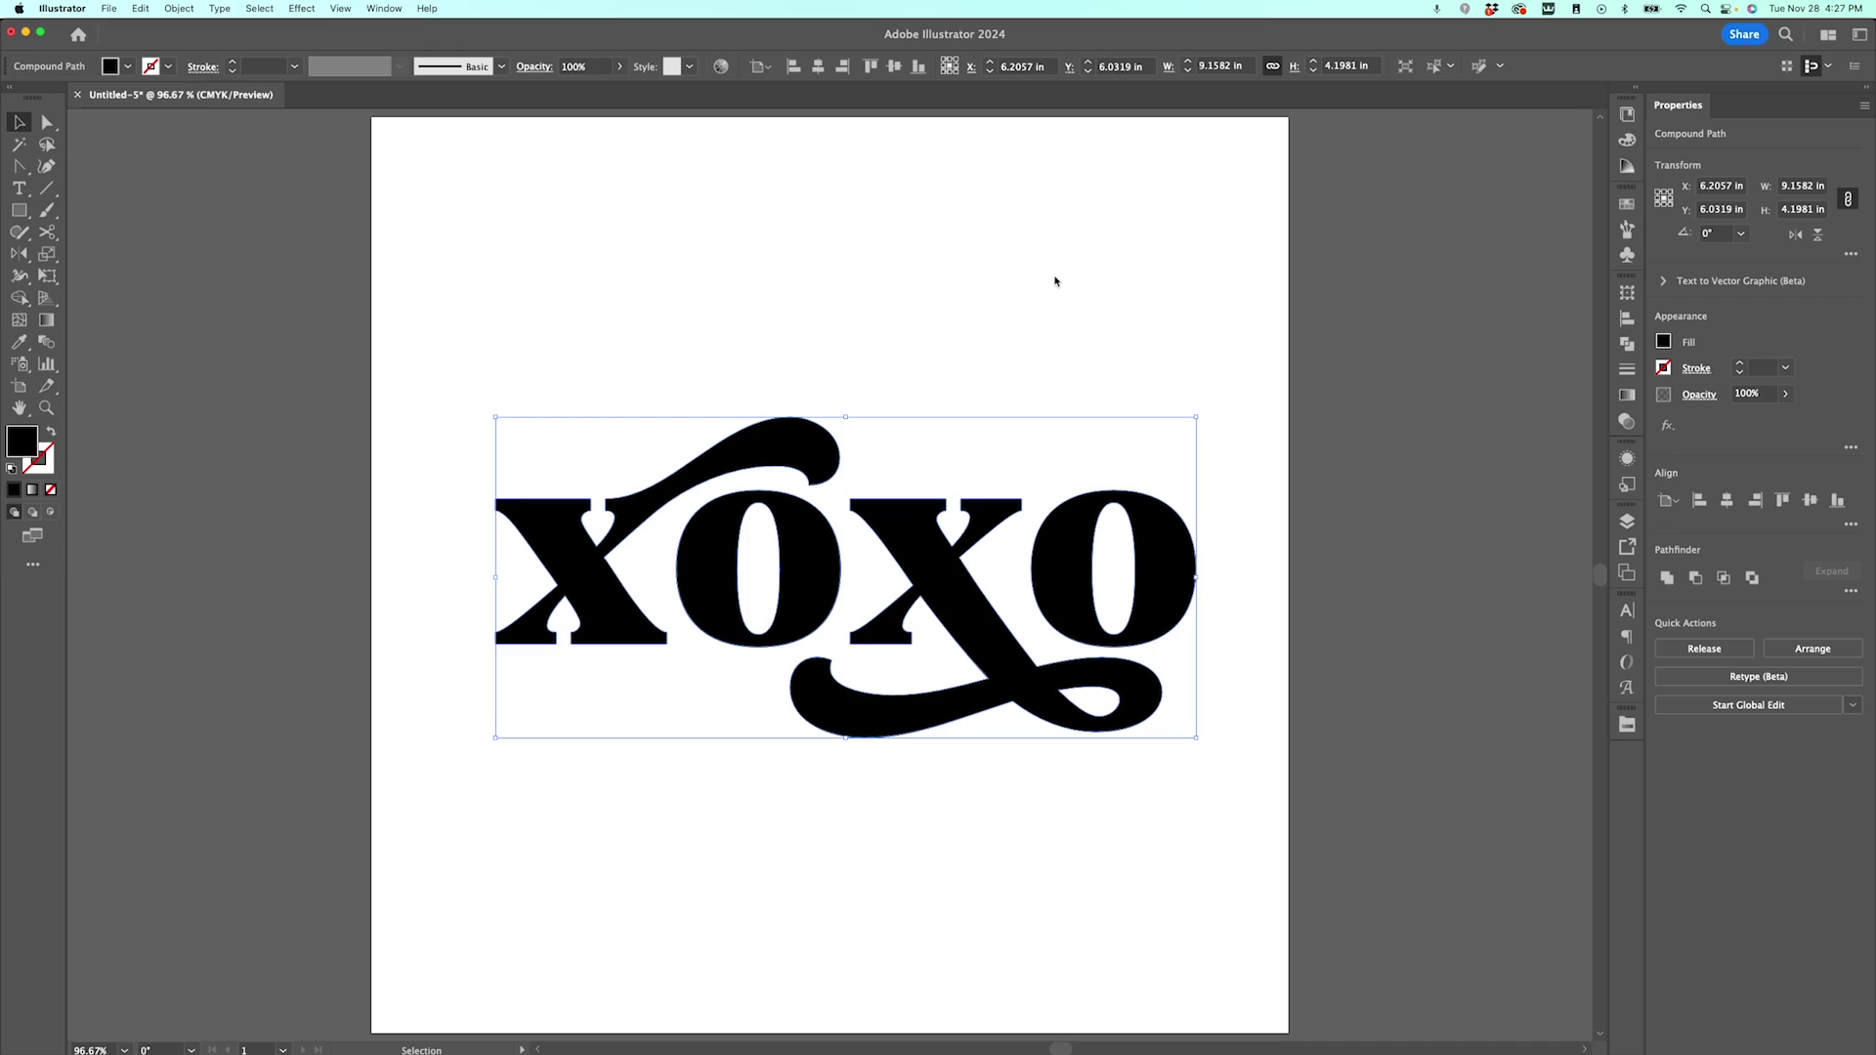
click(179, 7)
mouse_move(234, 393)
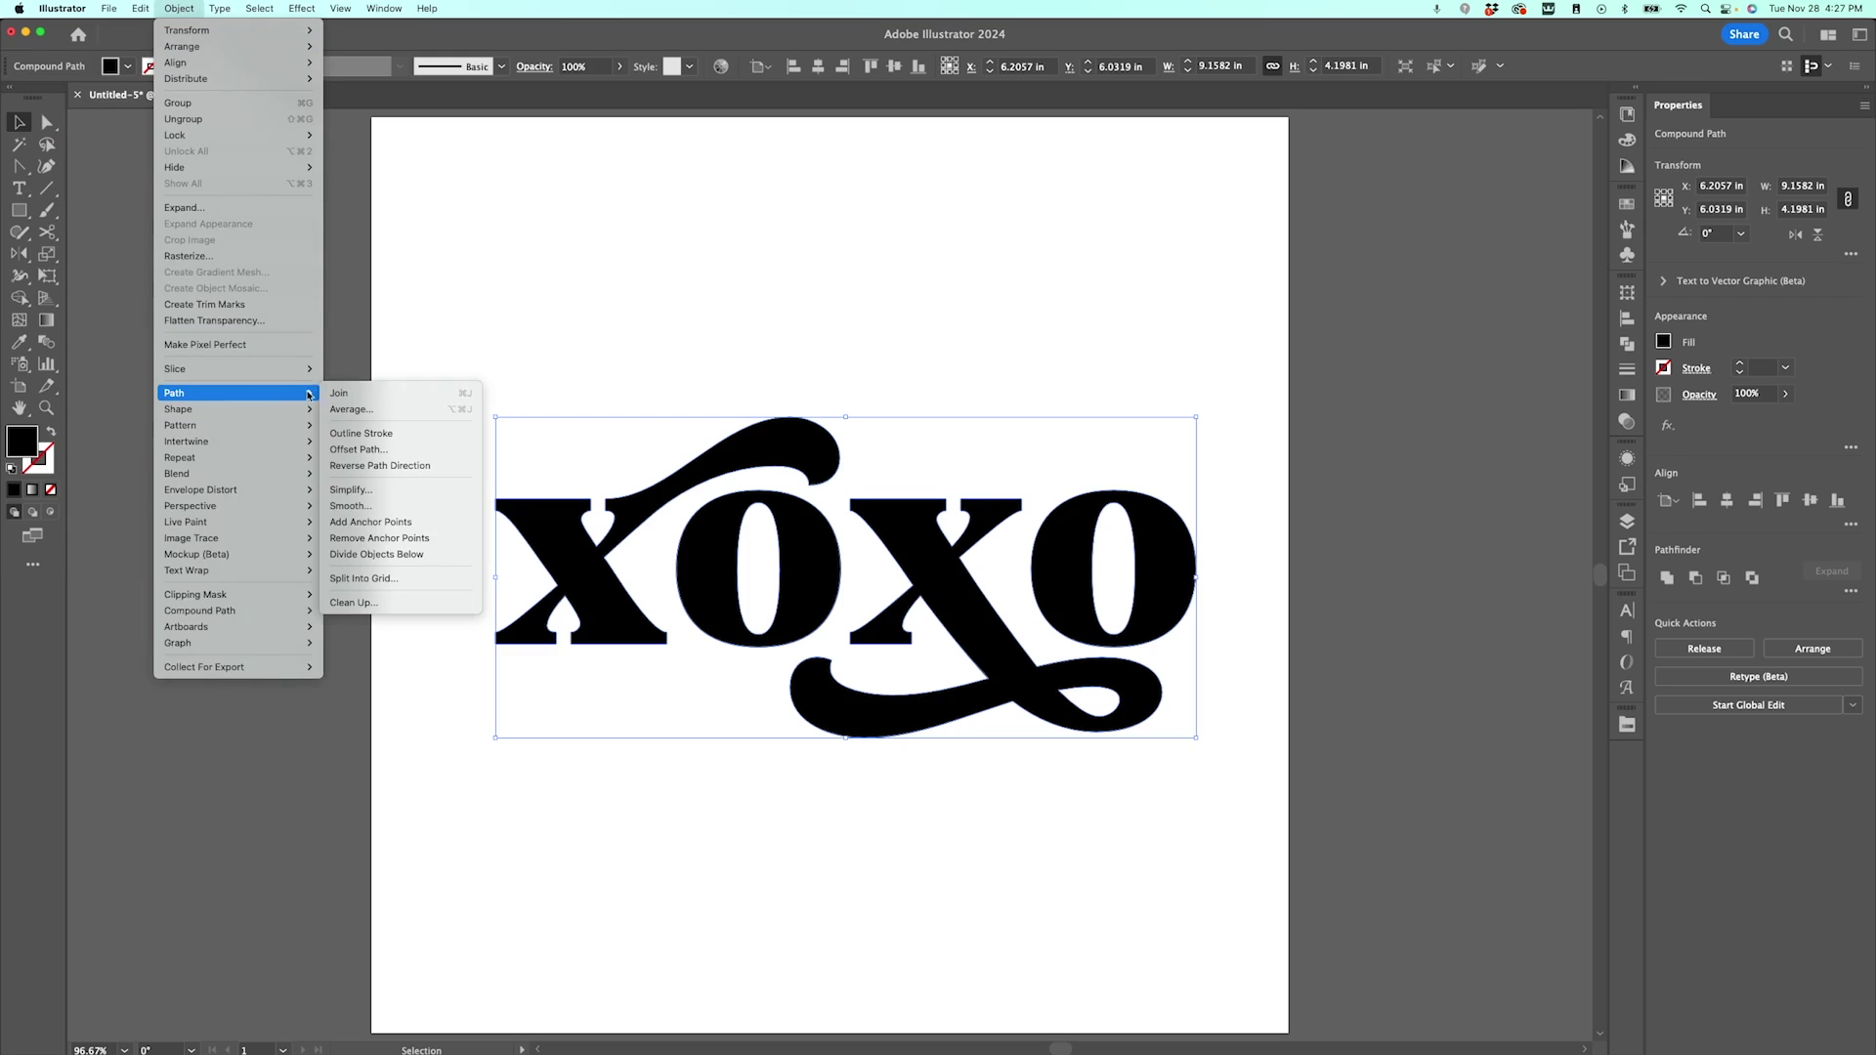
- Offset the black xoxo outline by 0.3 in with Round joins
click(355, 450)
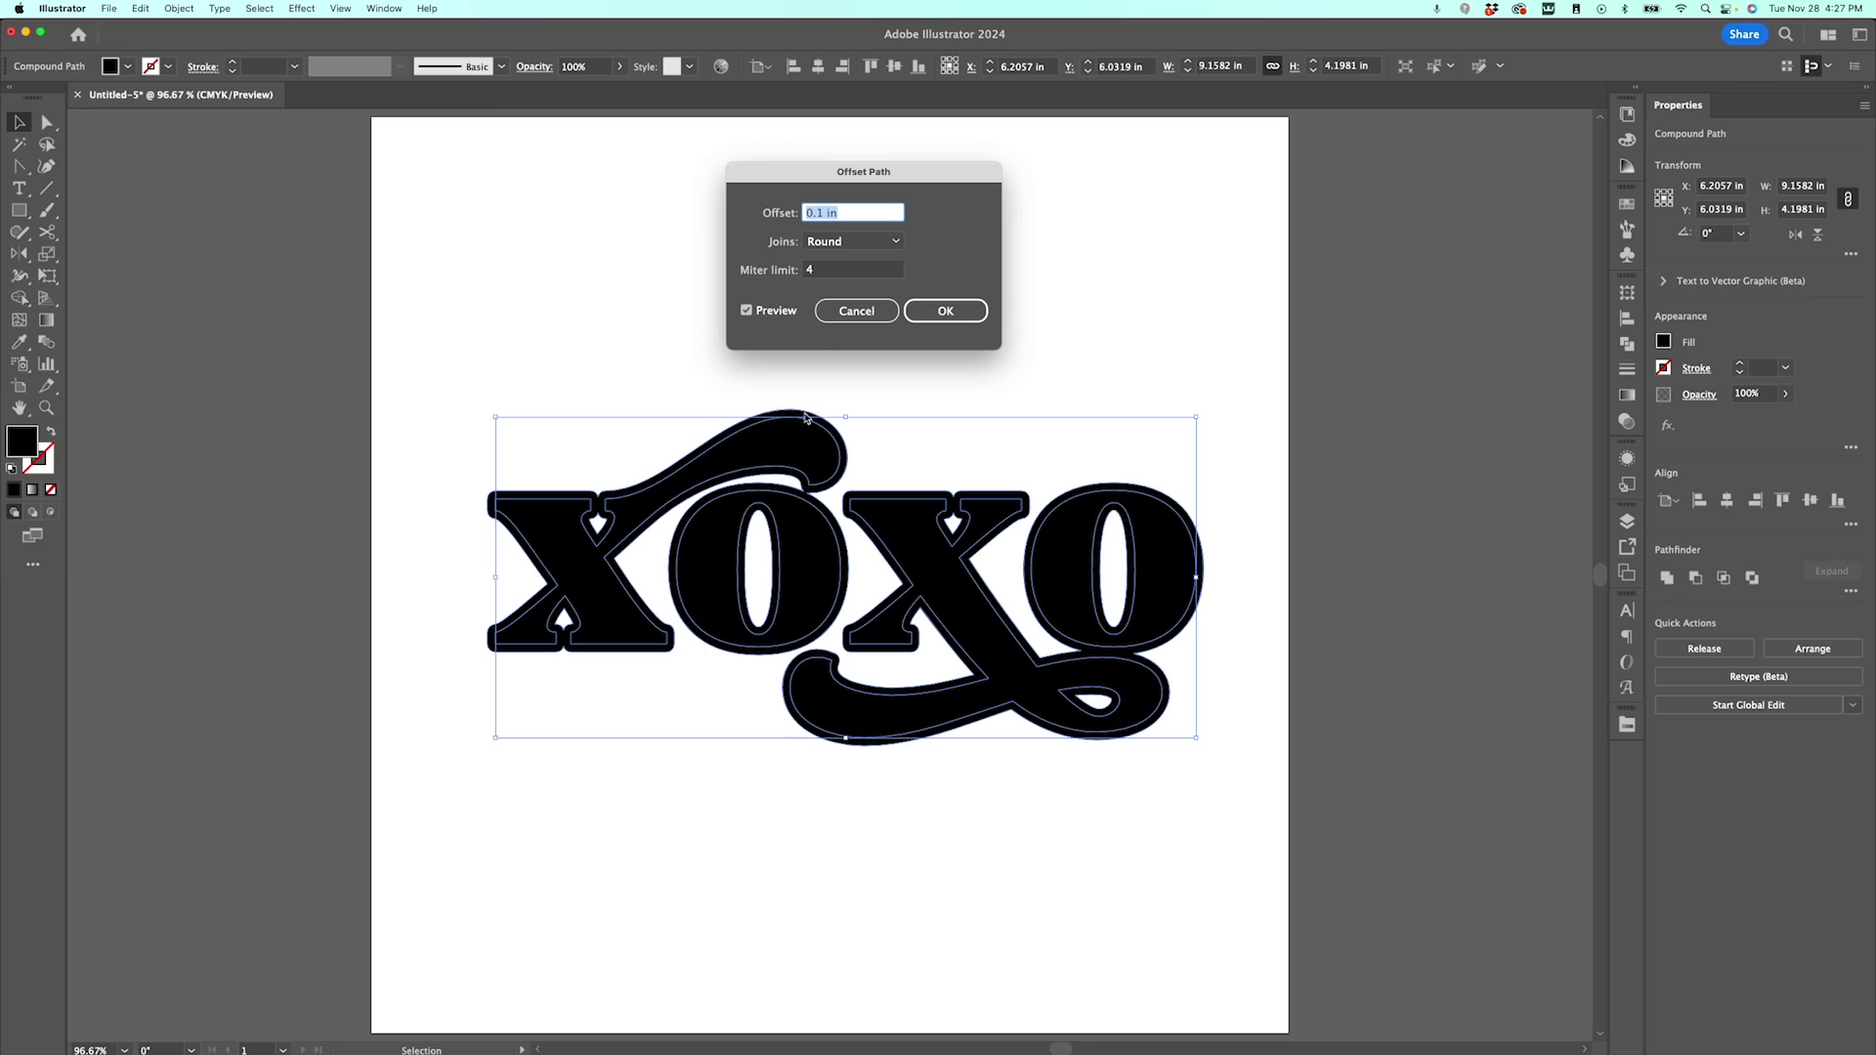
click(824, 212)
key(Tab)
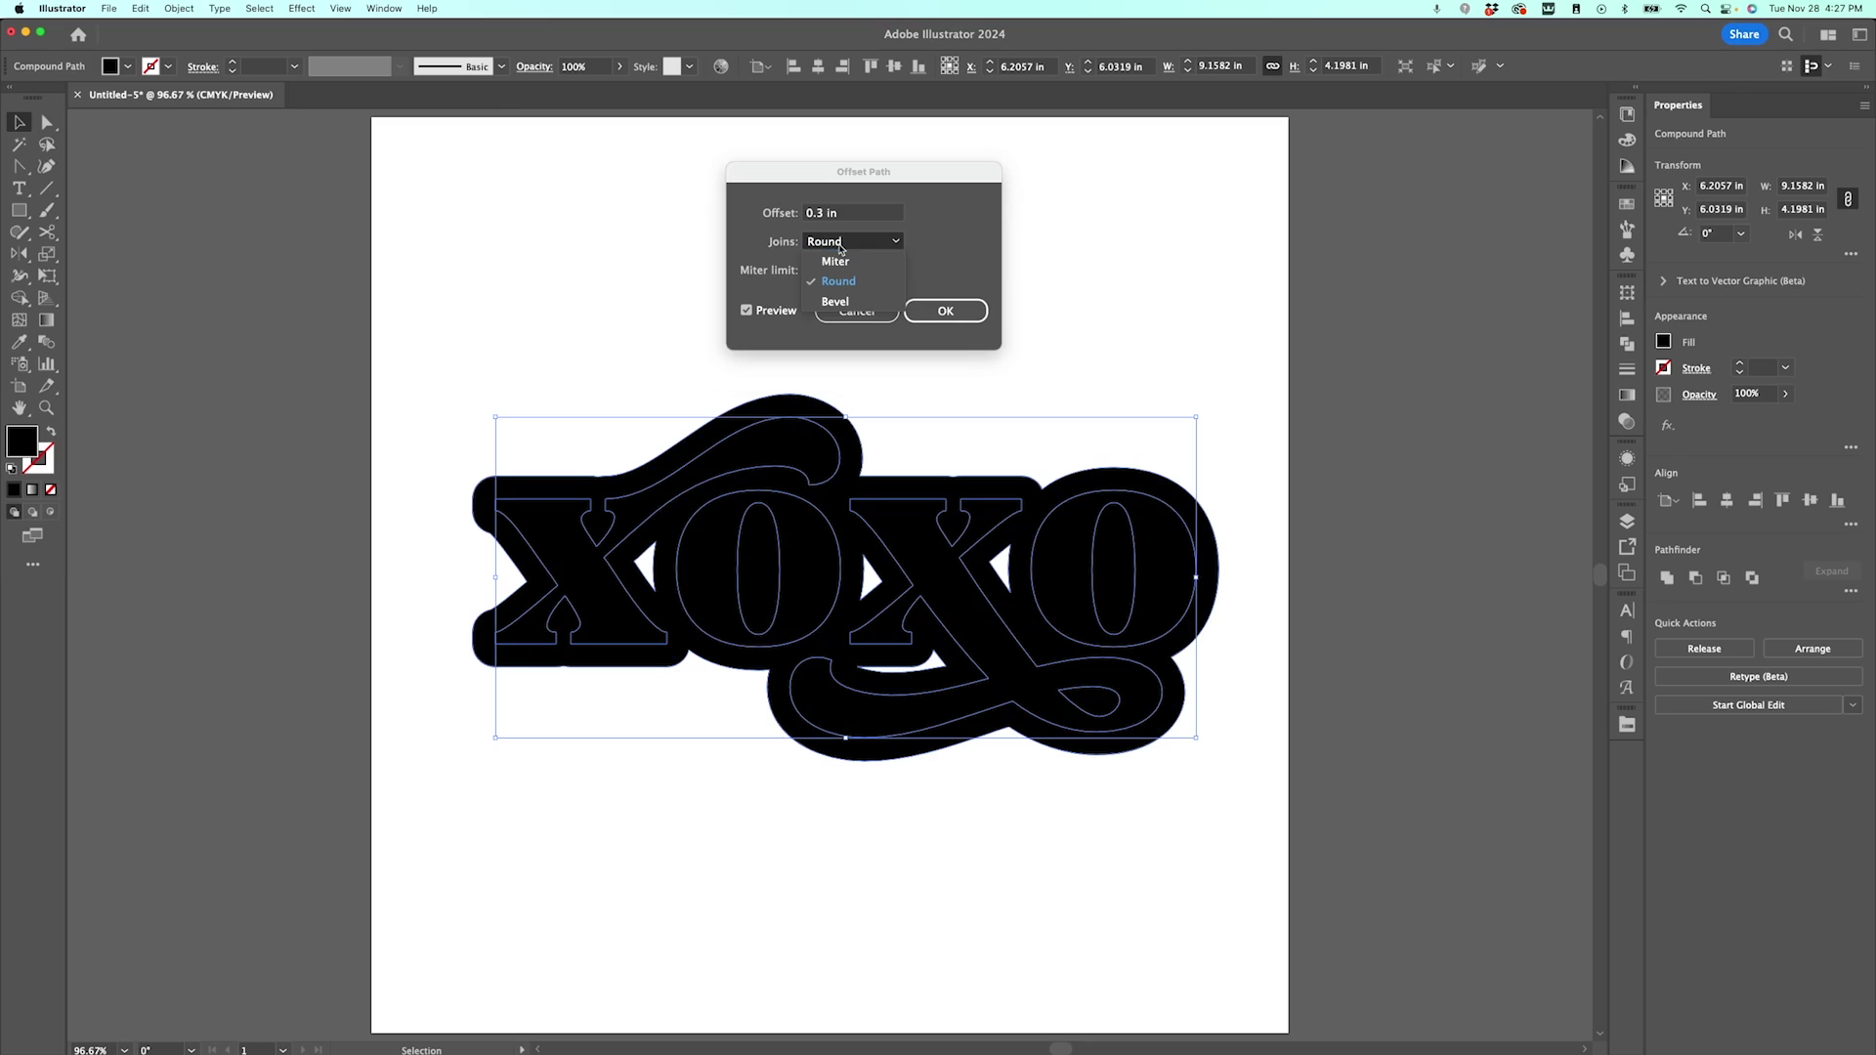
key(Up)
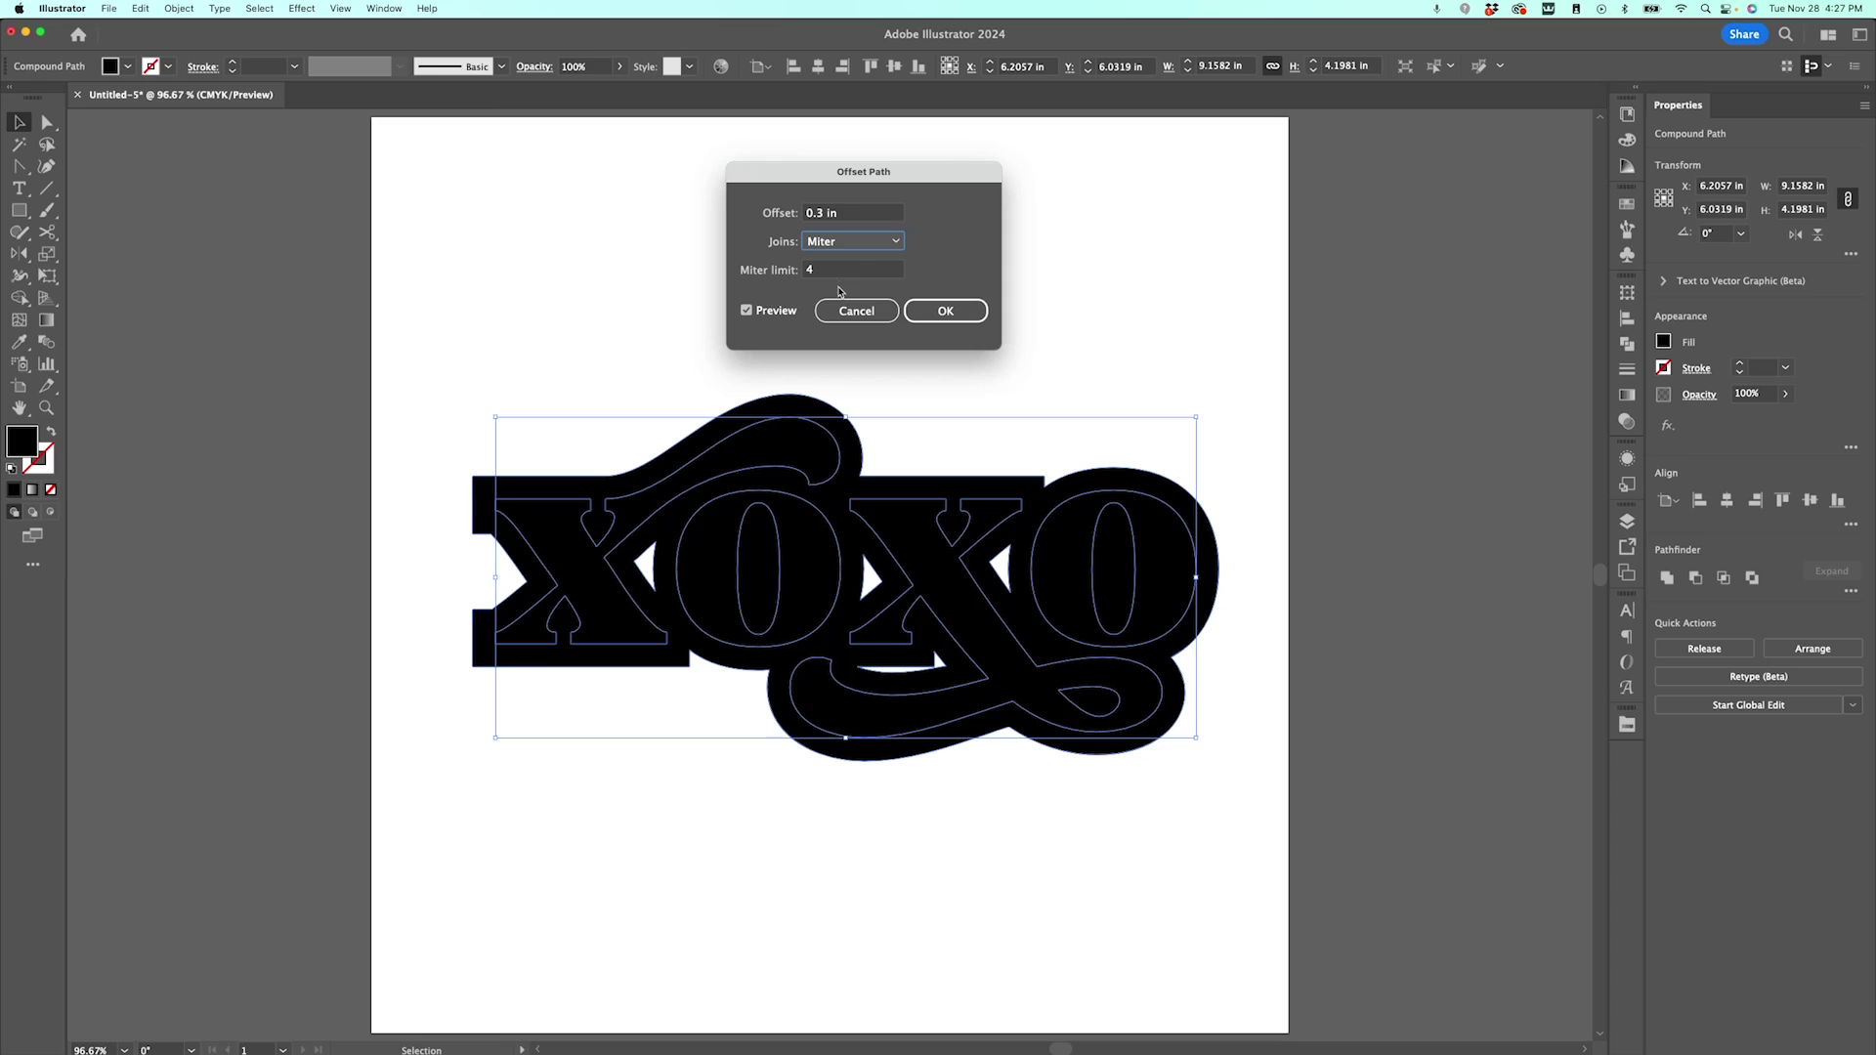
click(844, 241)
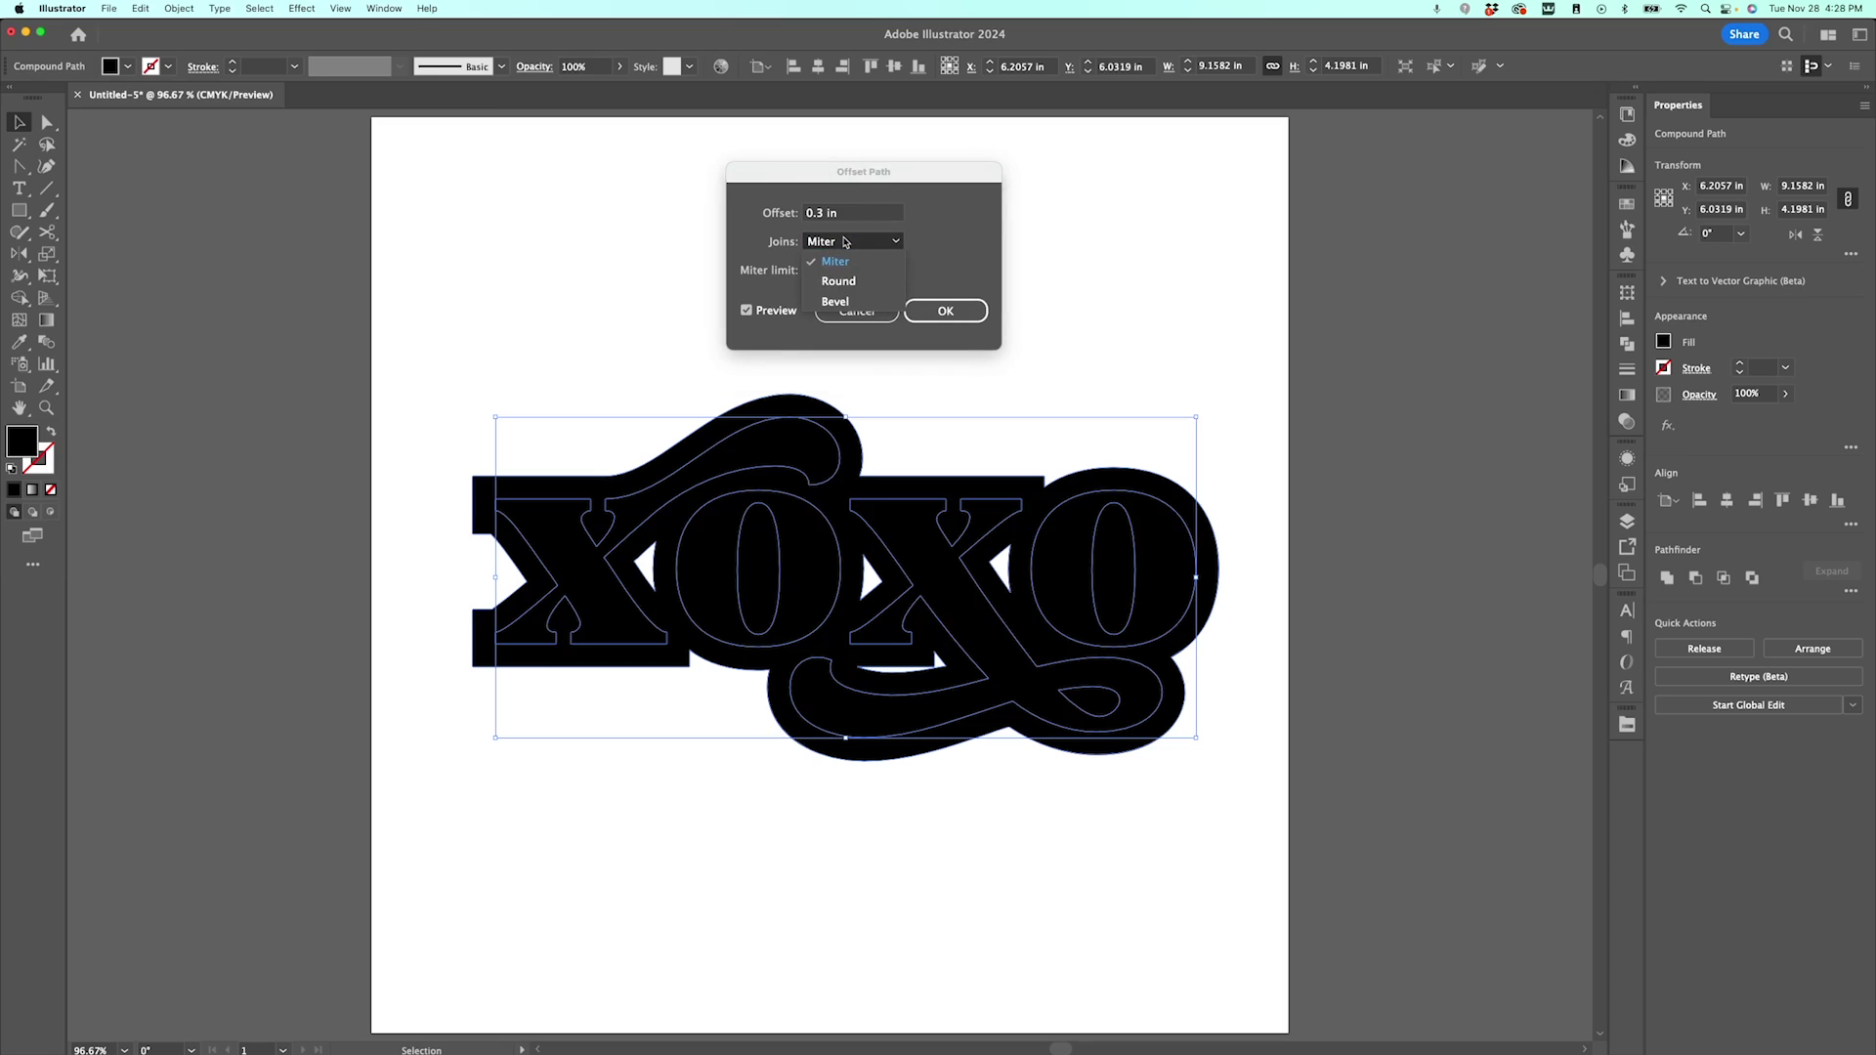
click(839, 280)
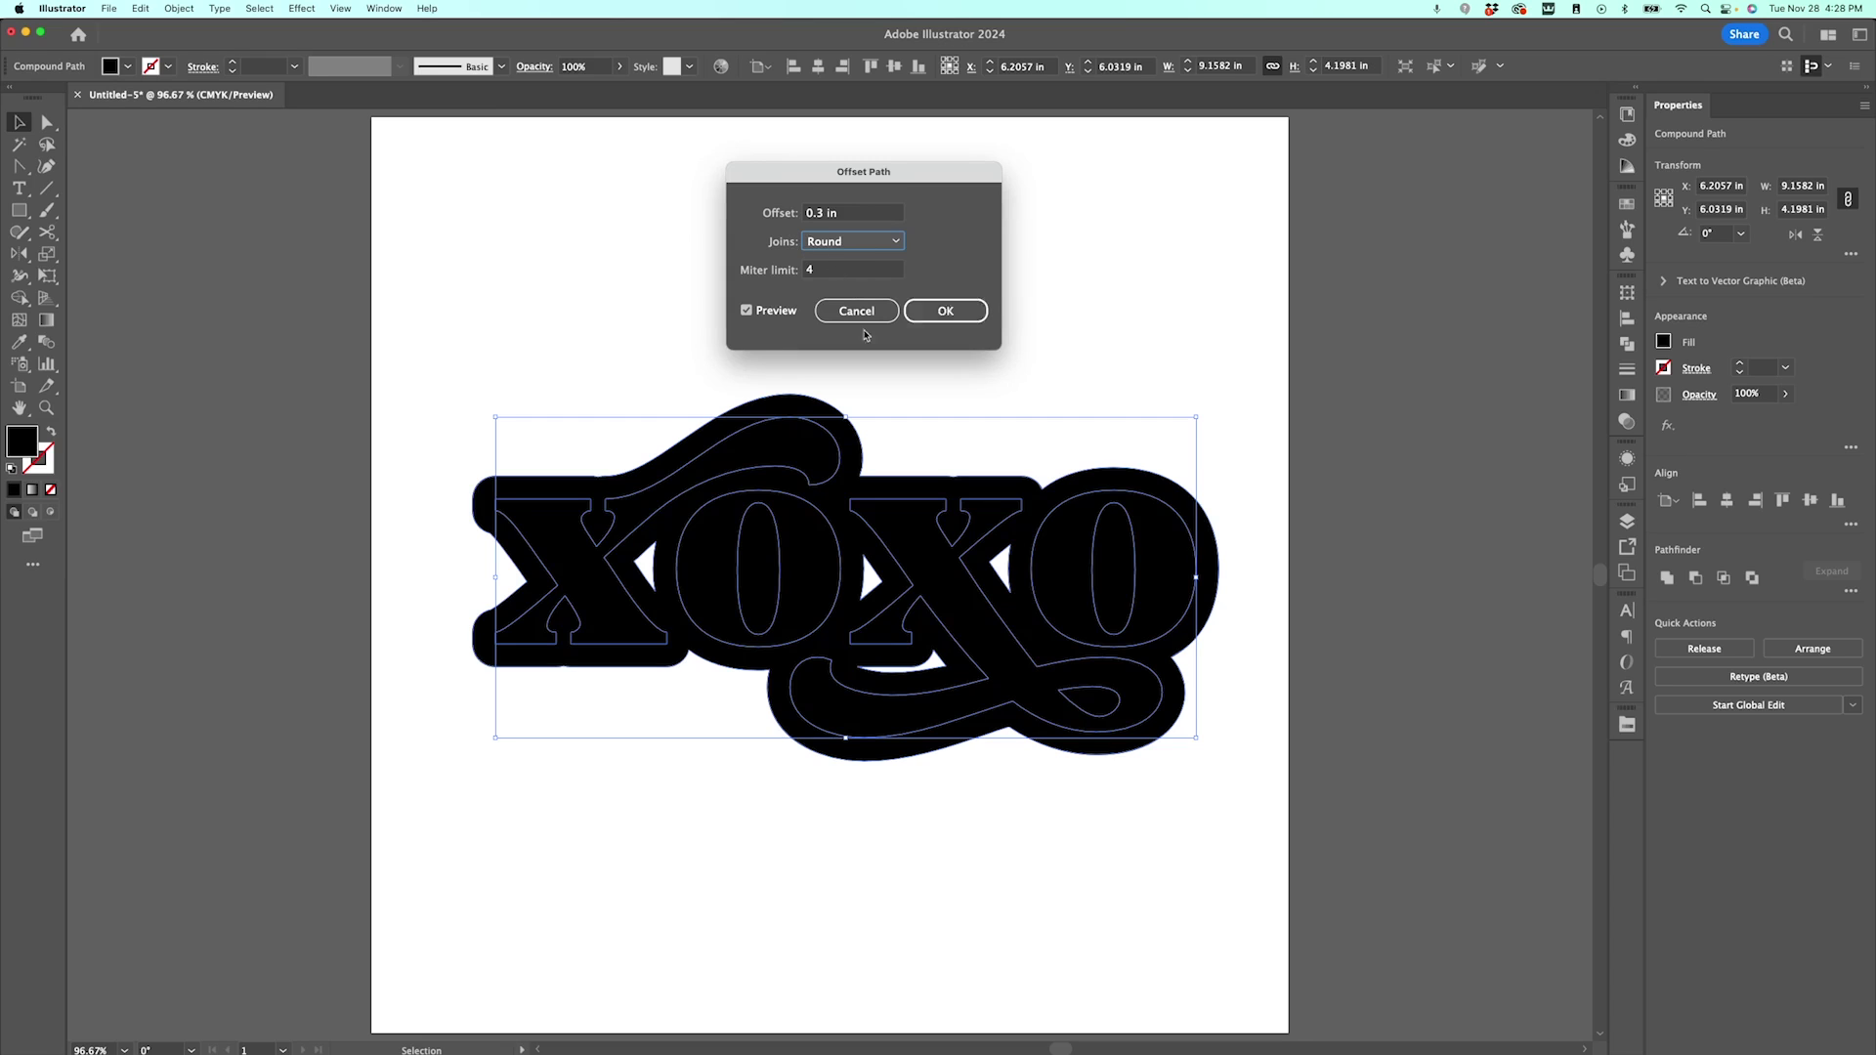
click(946, 311)
click(1045, 316)
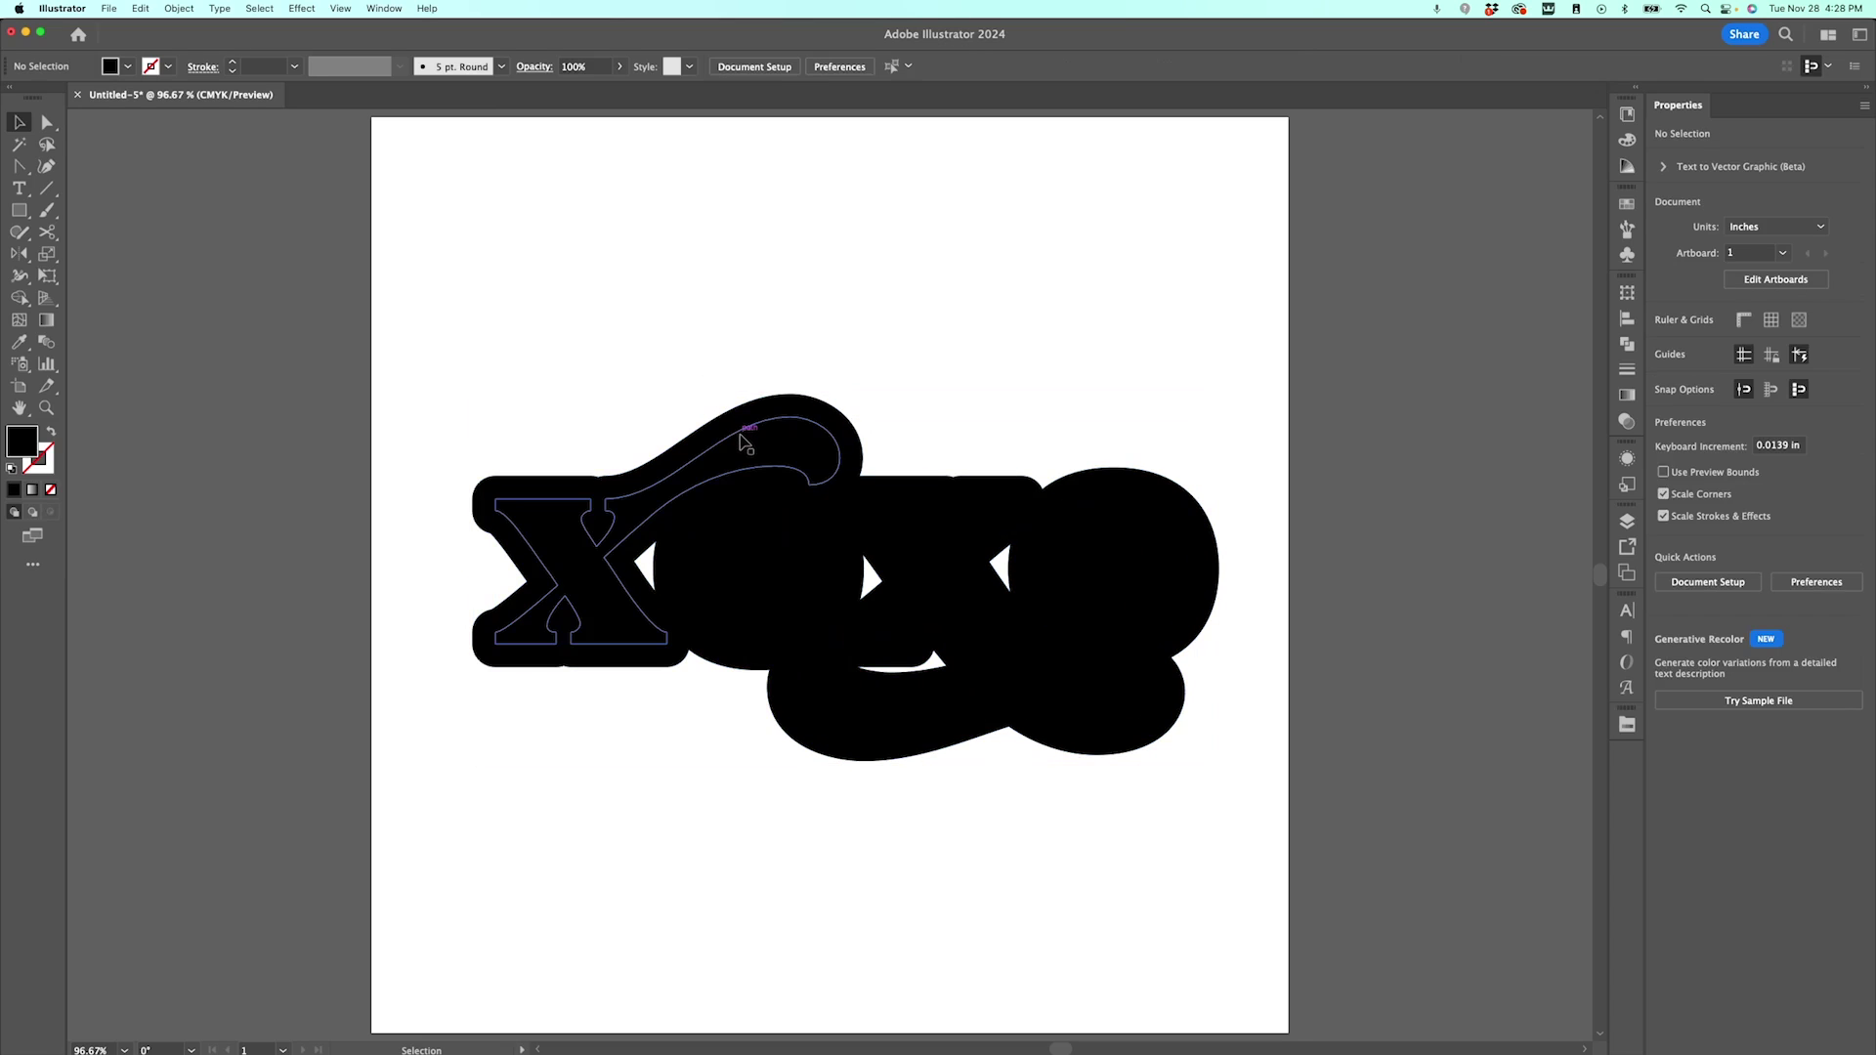
- Select the new offset shape and enter isolation mode on it
click(963, 560)
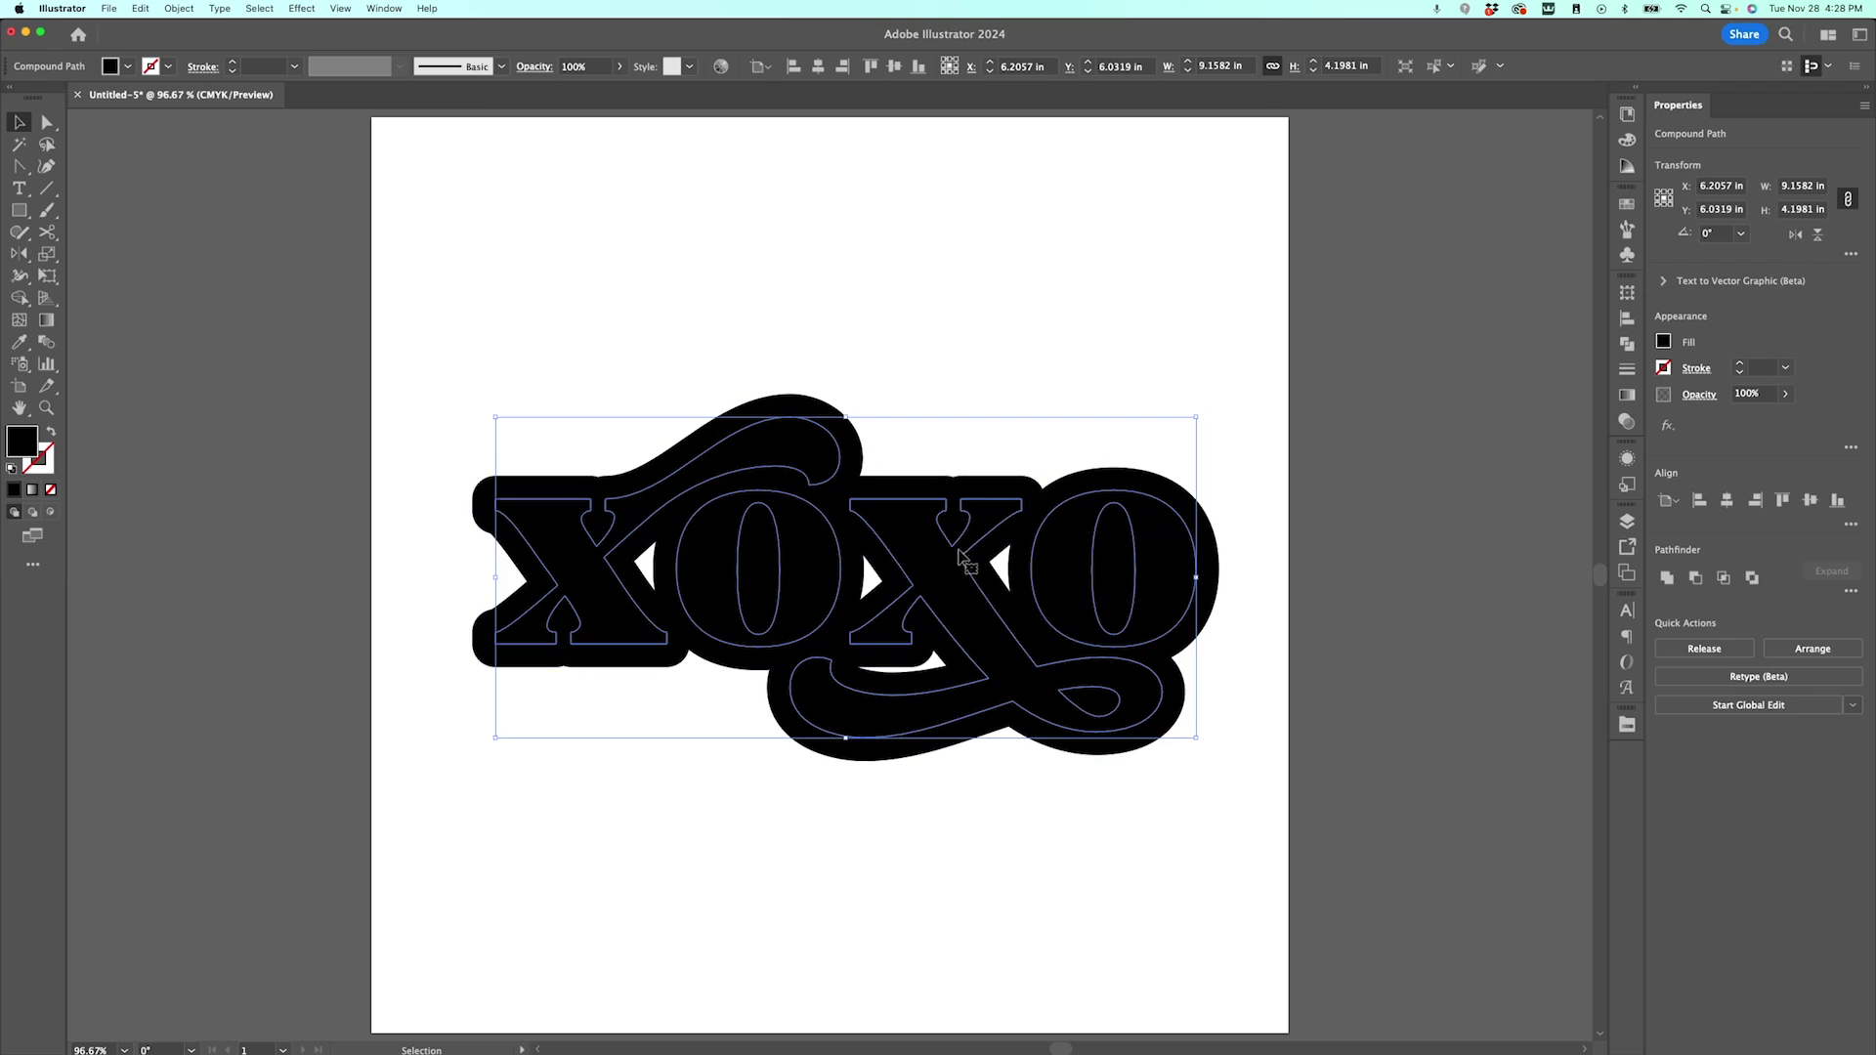
click(997, 357)
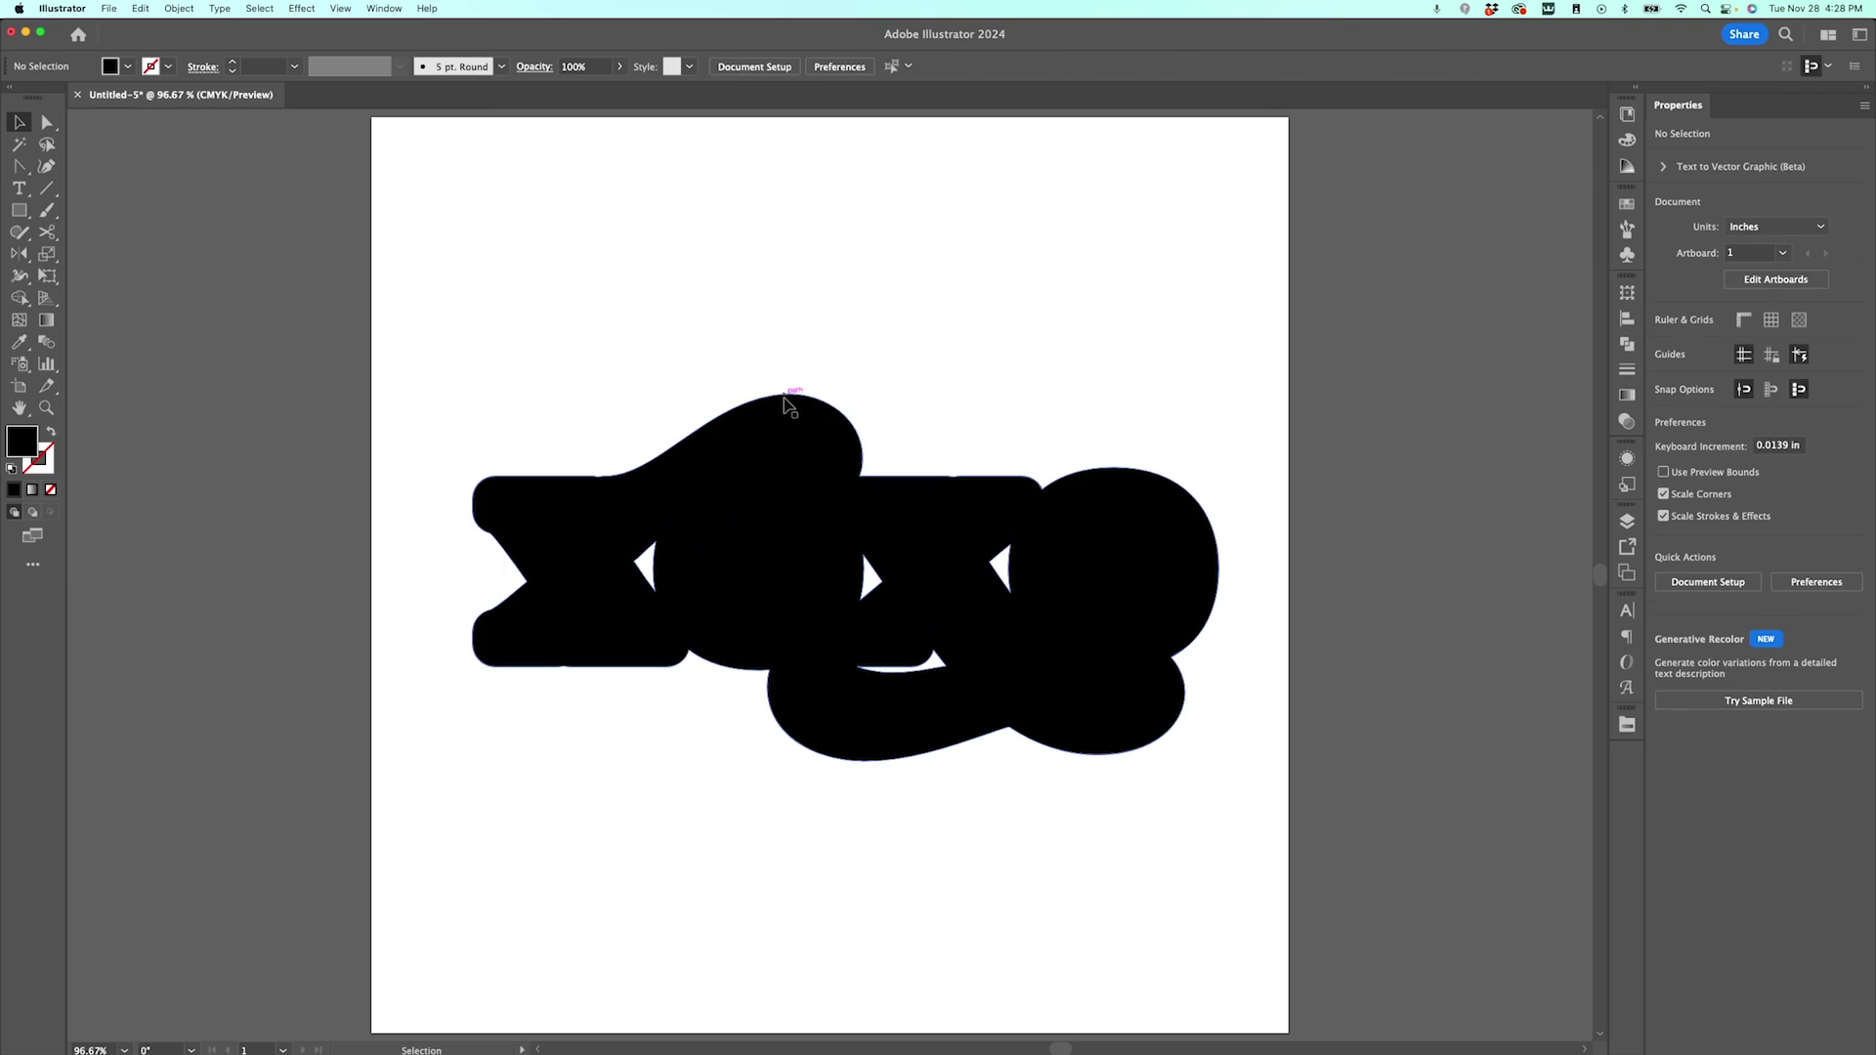
click(787, 405)
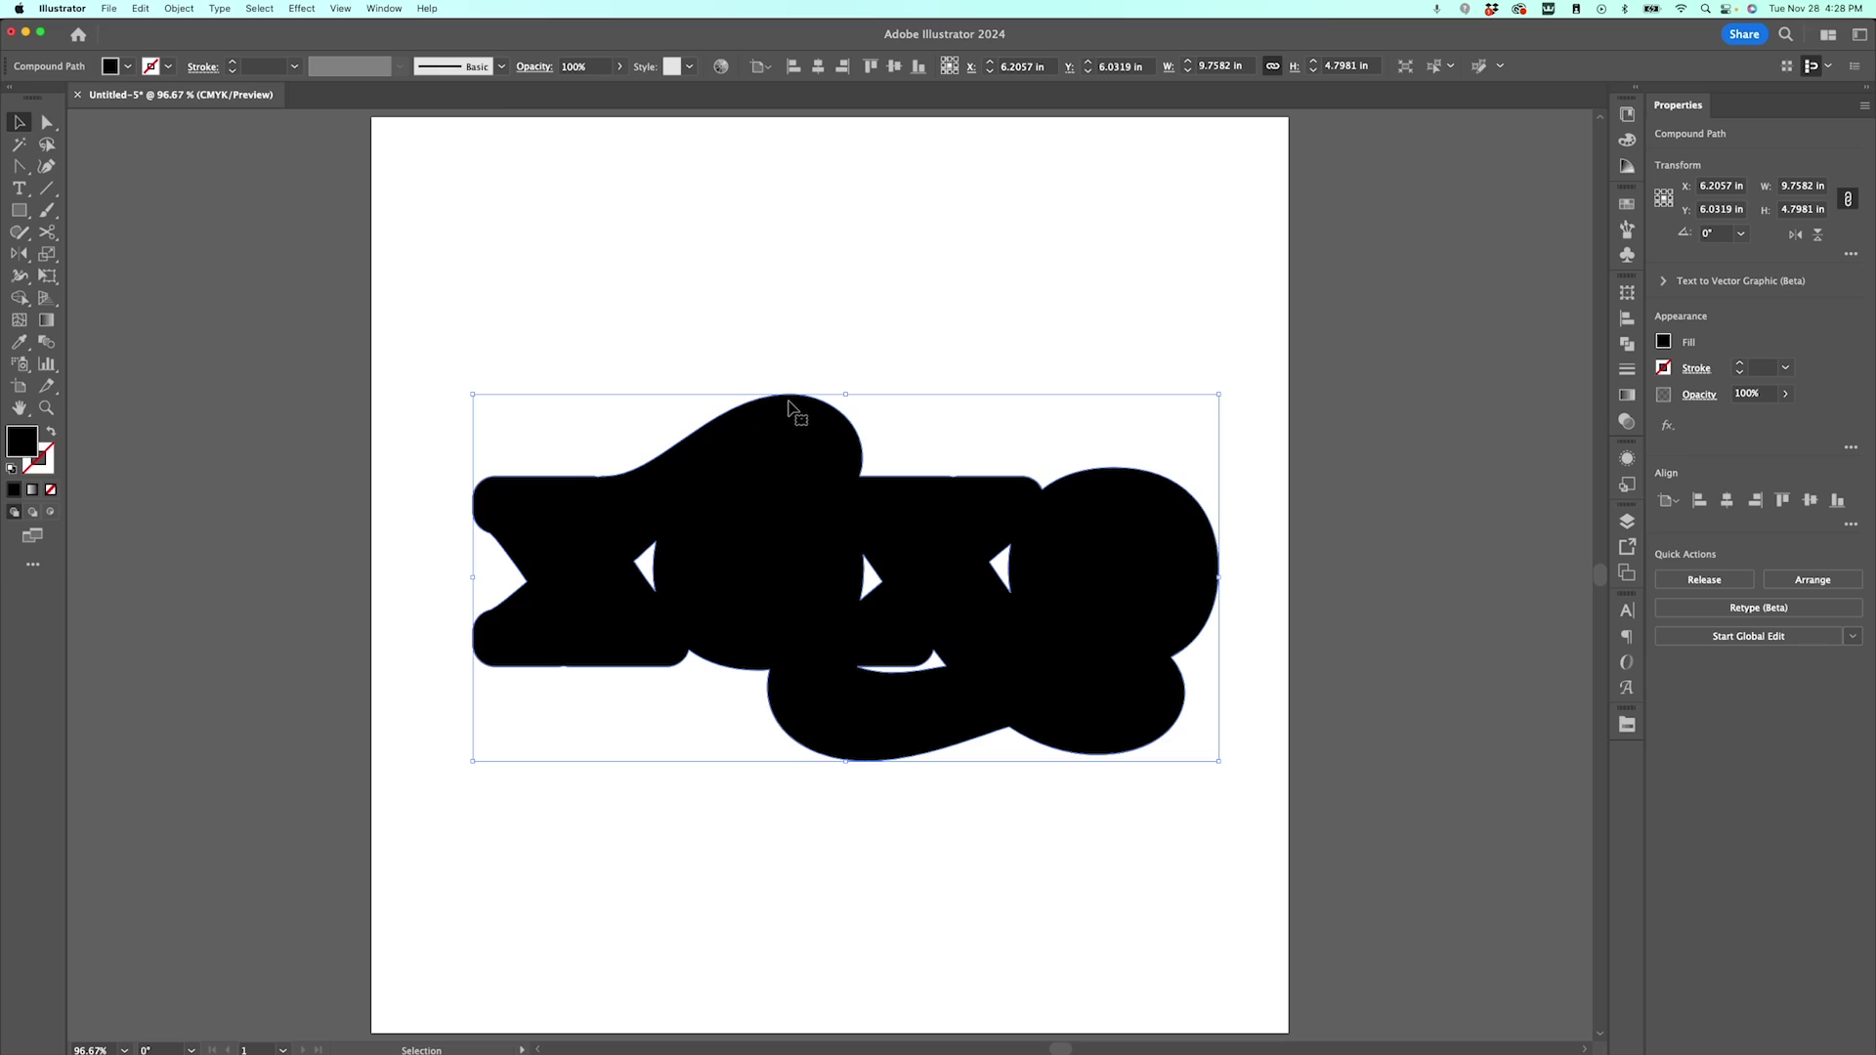
double_click(789, 408)
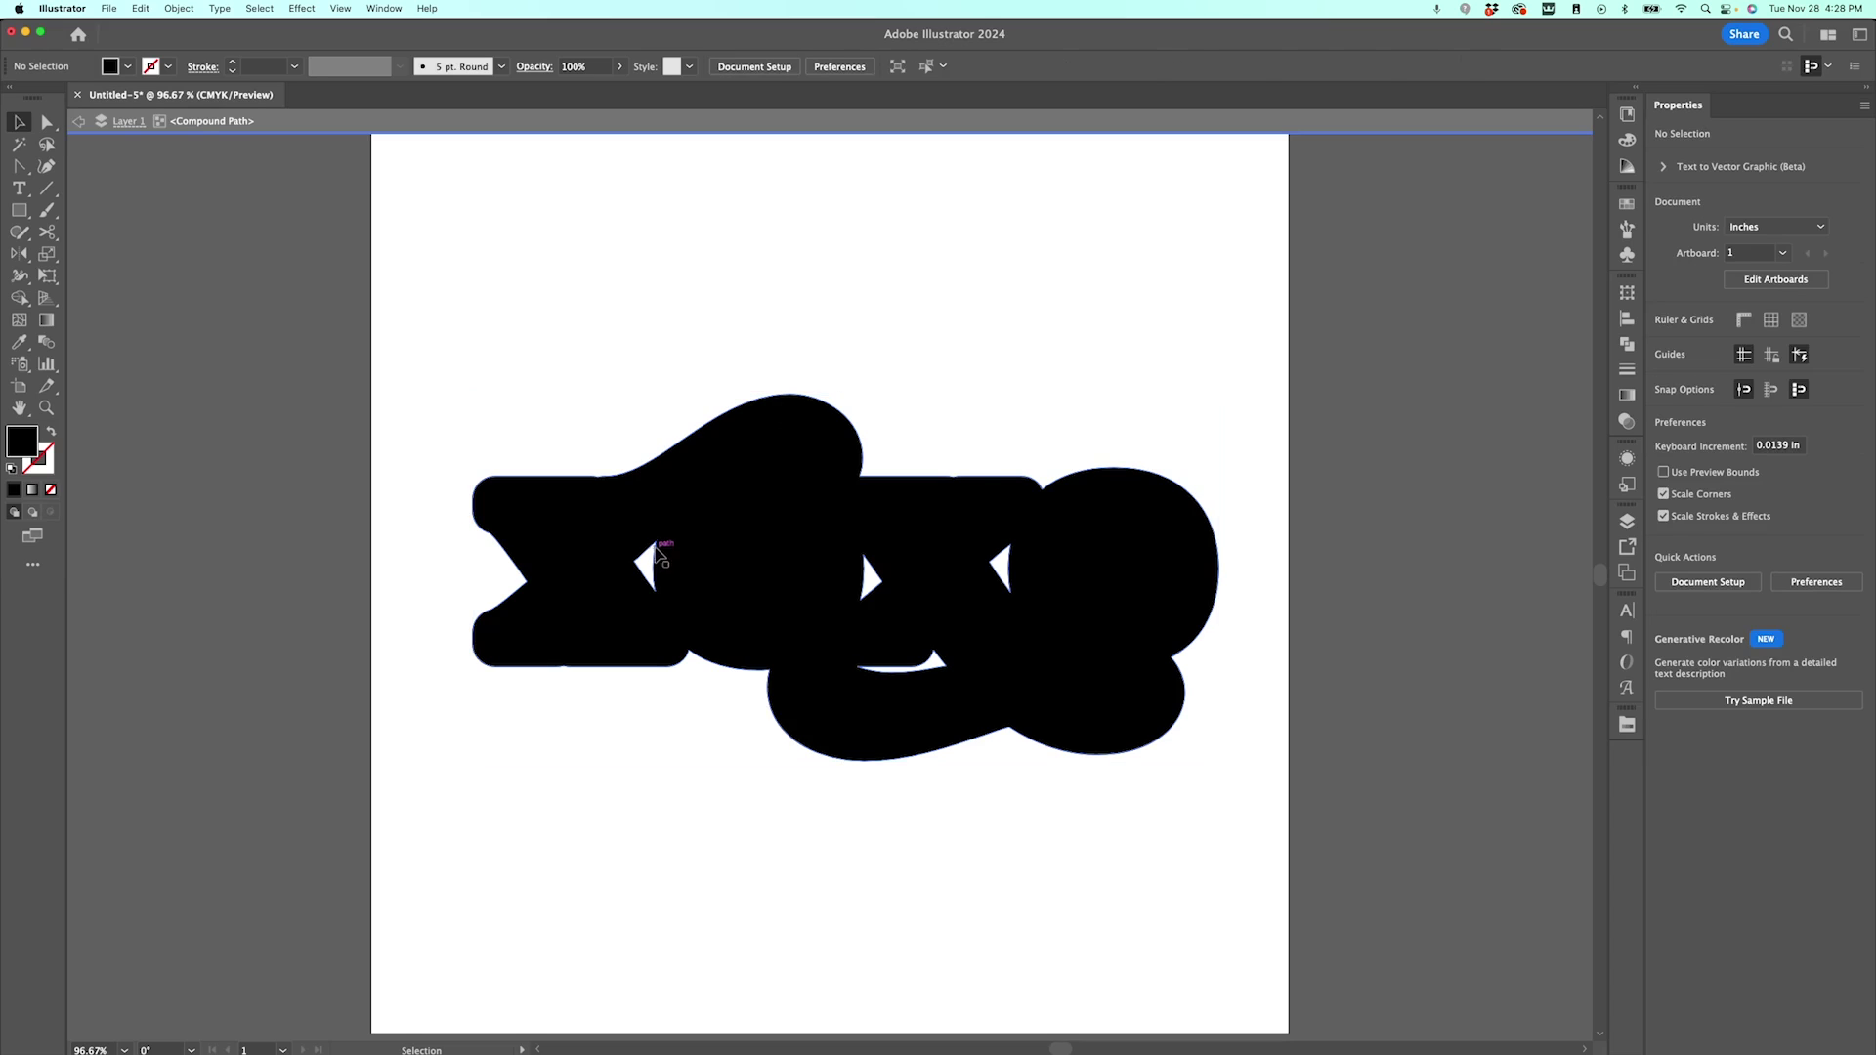
- Delete the triangular gaps and the crescent gap inside the offset, then exit isolation
click(645, 569)
click(868, 564)
click(898, 571)
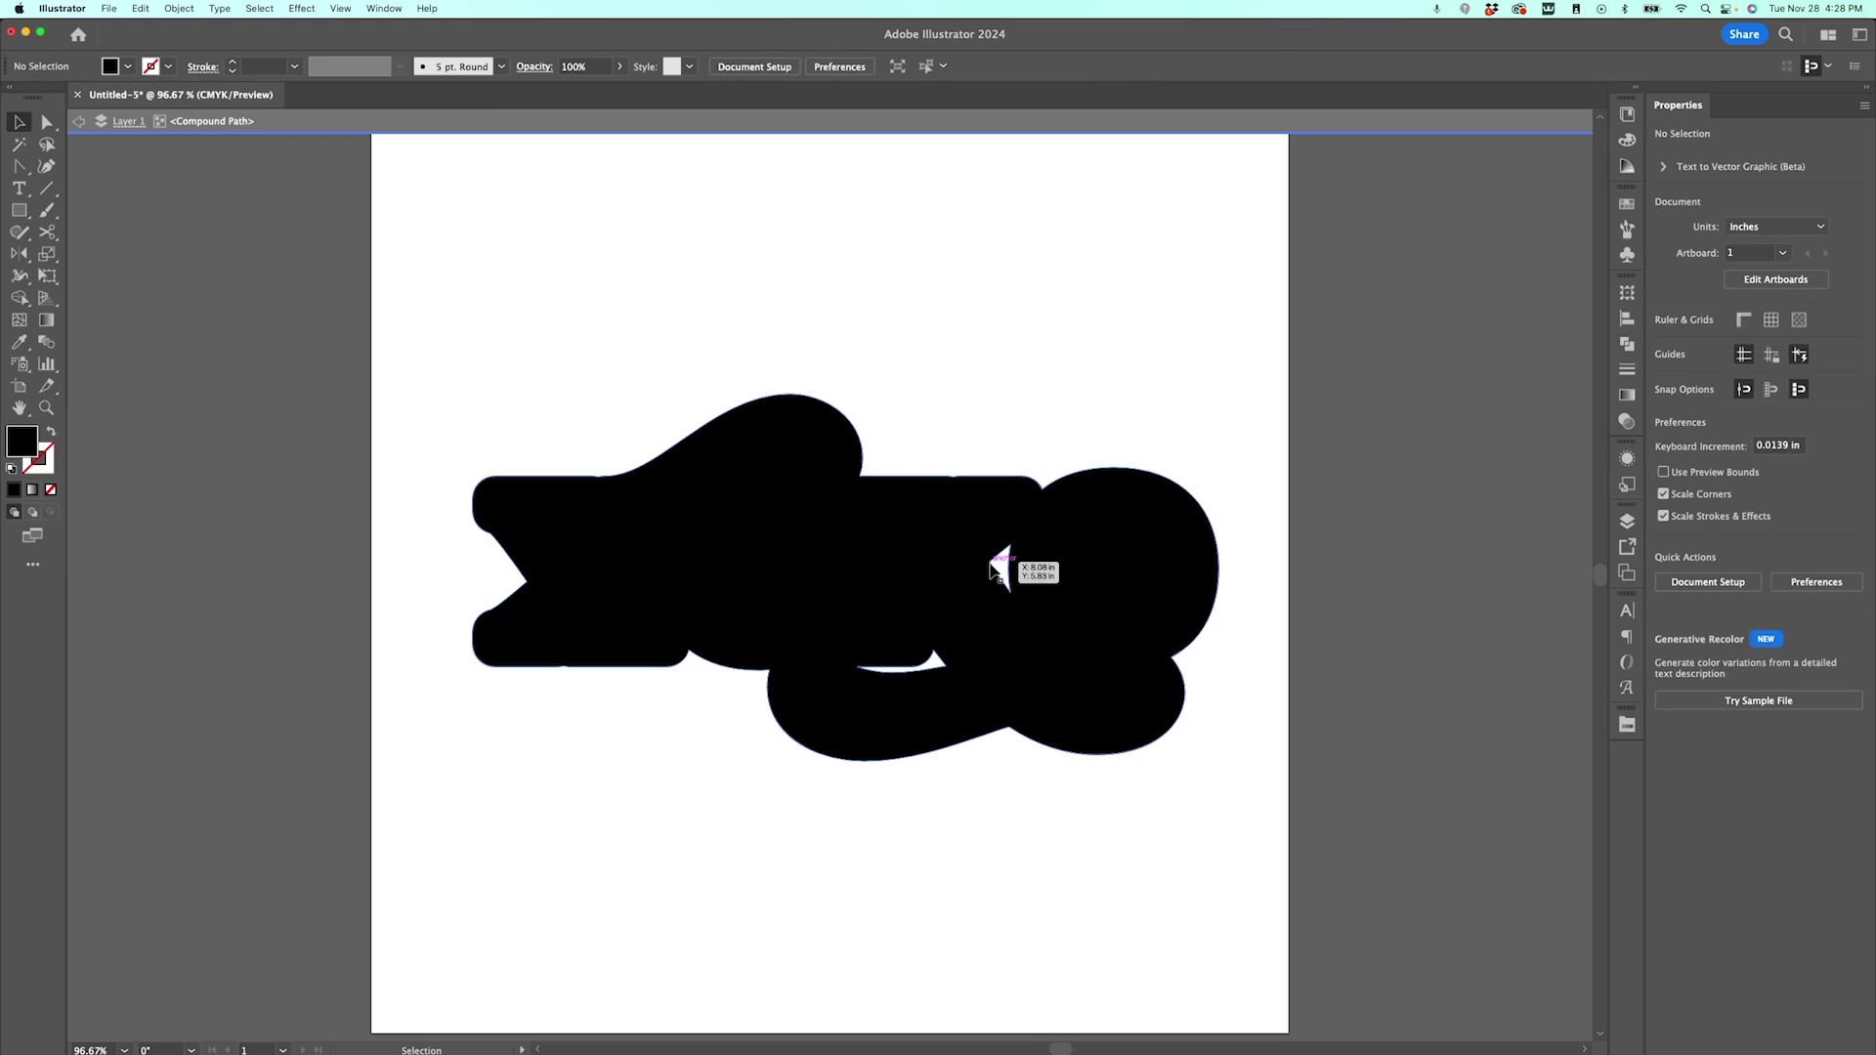
click(999, 569)
key(Delete)
click(902, 667)
key(Delete)
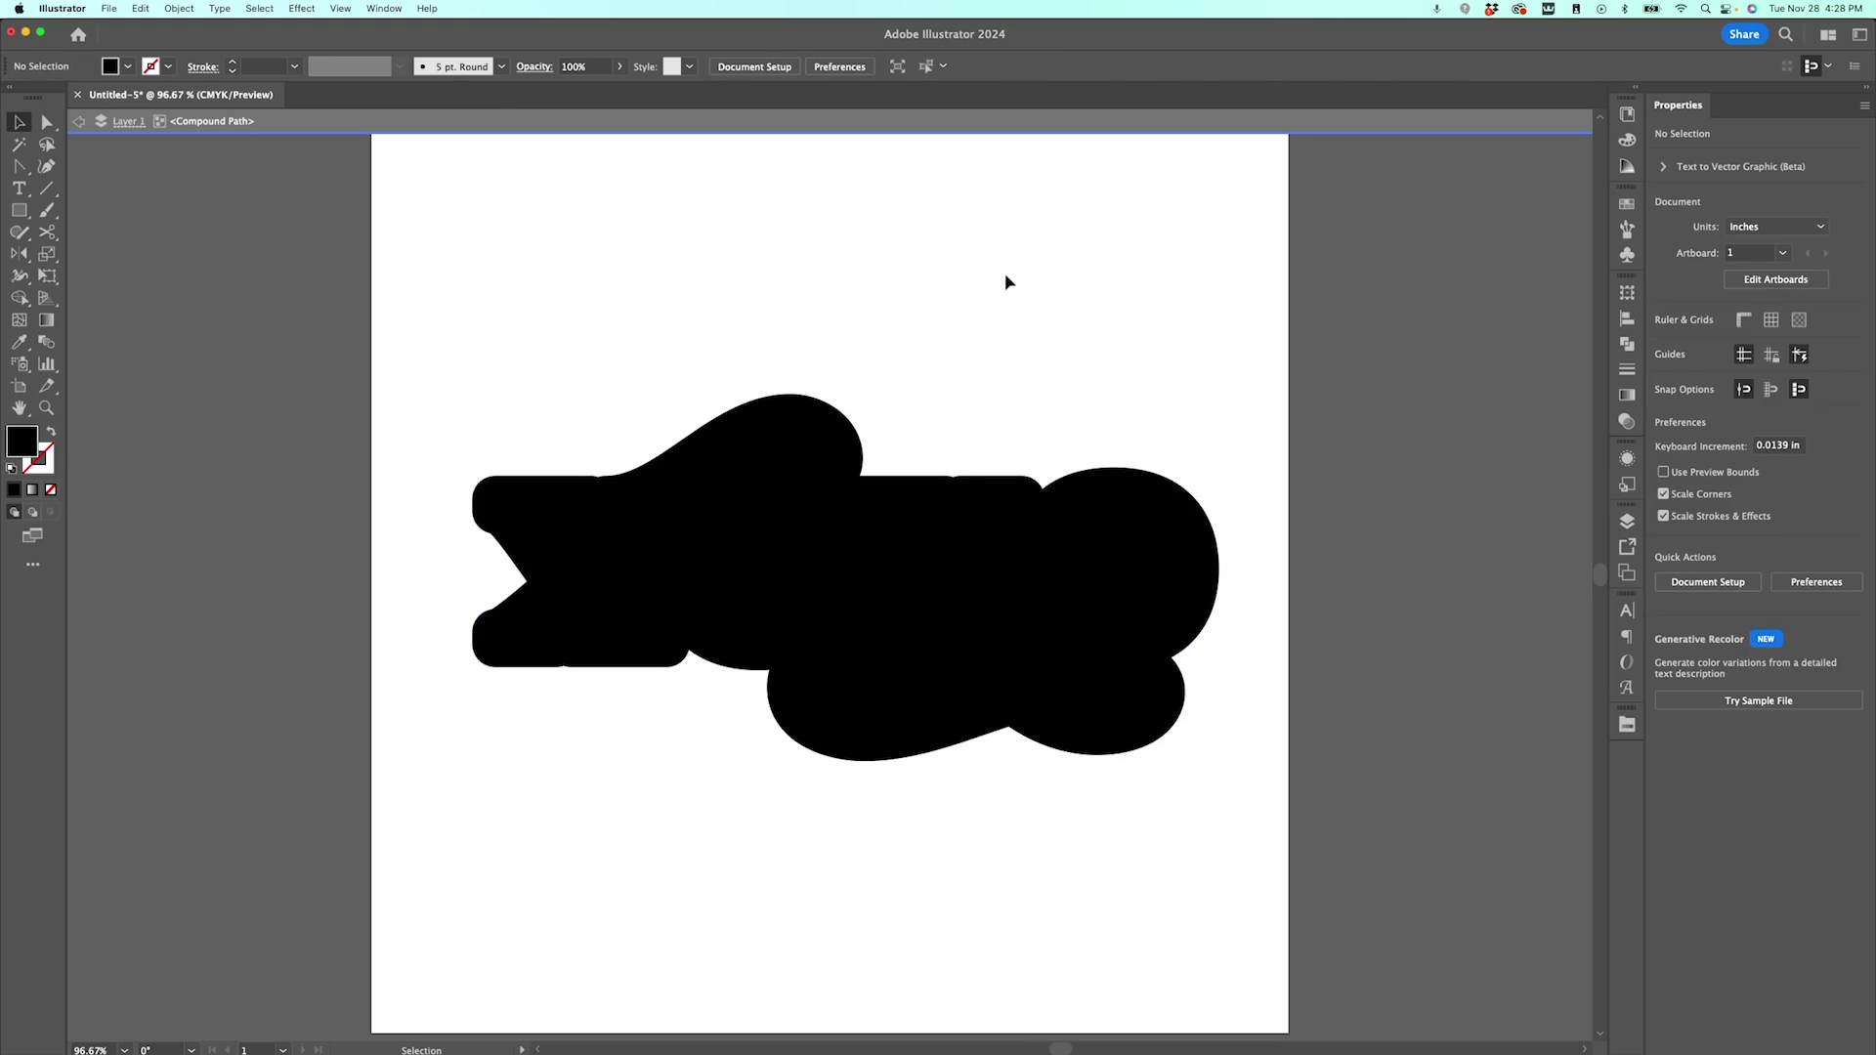
key(Escape)
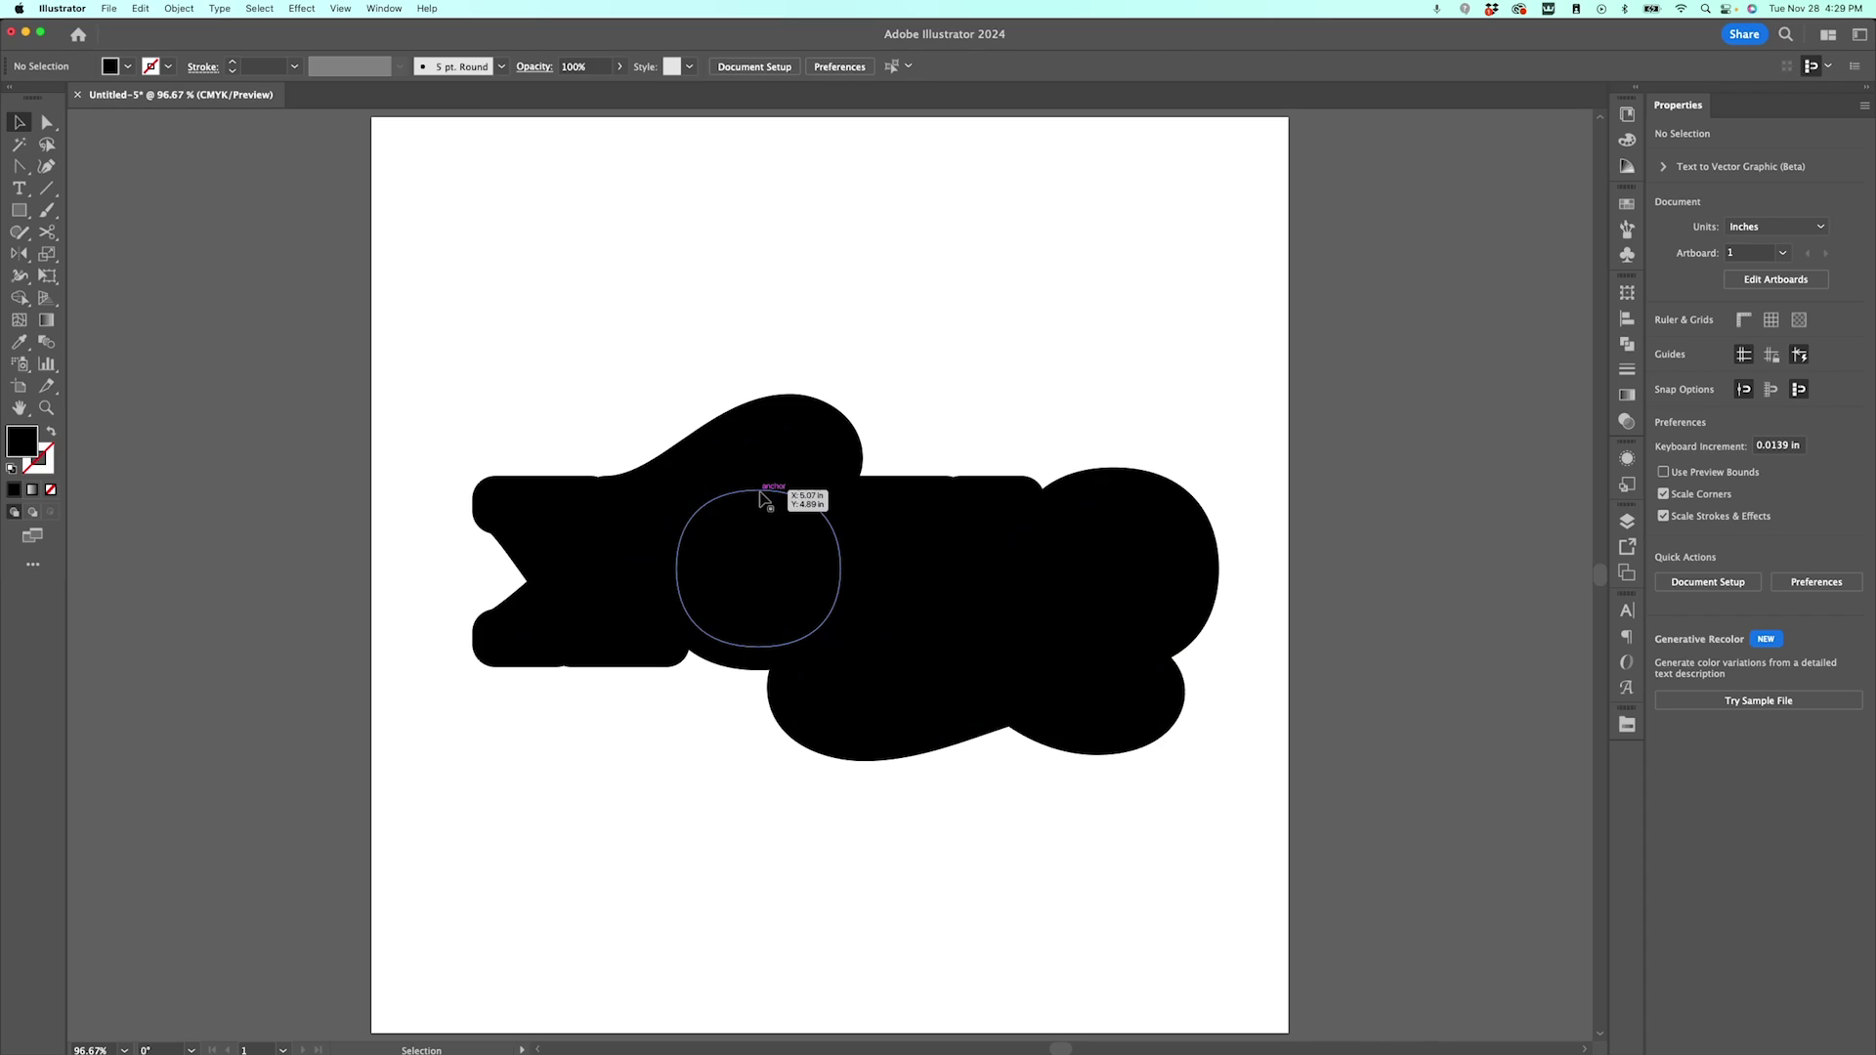
- Fill the xoxo lettering with white from the HLMS 2024 swatches
click(762, 498)
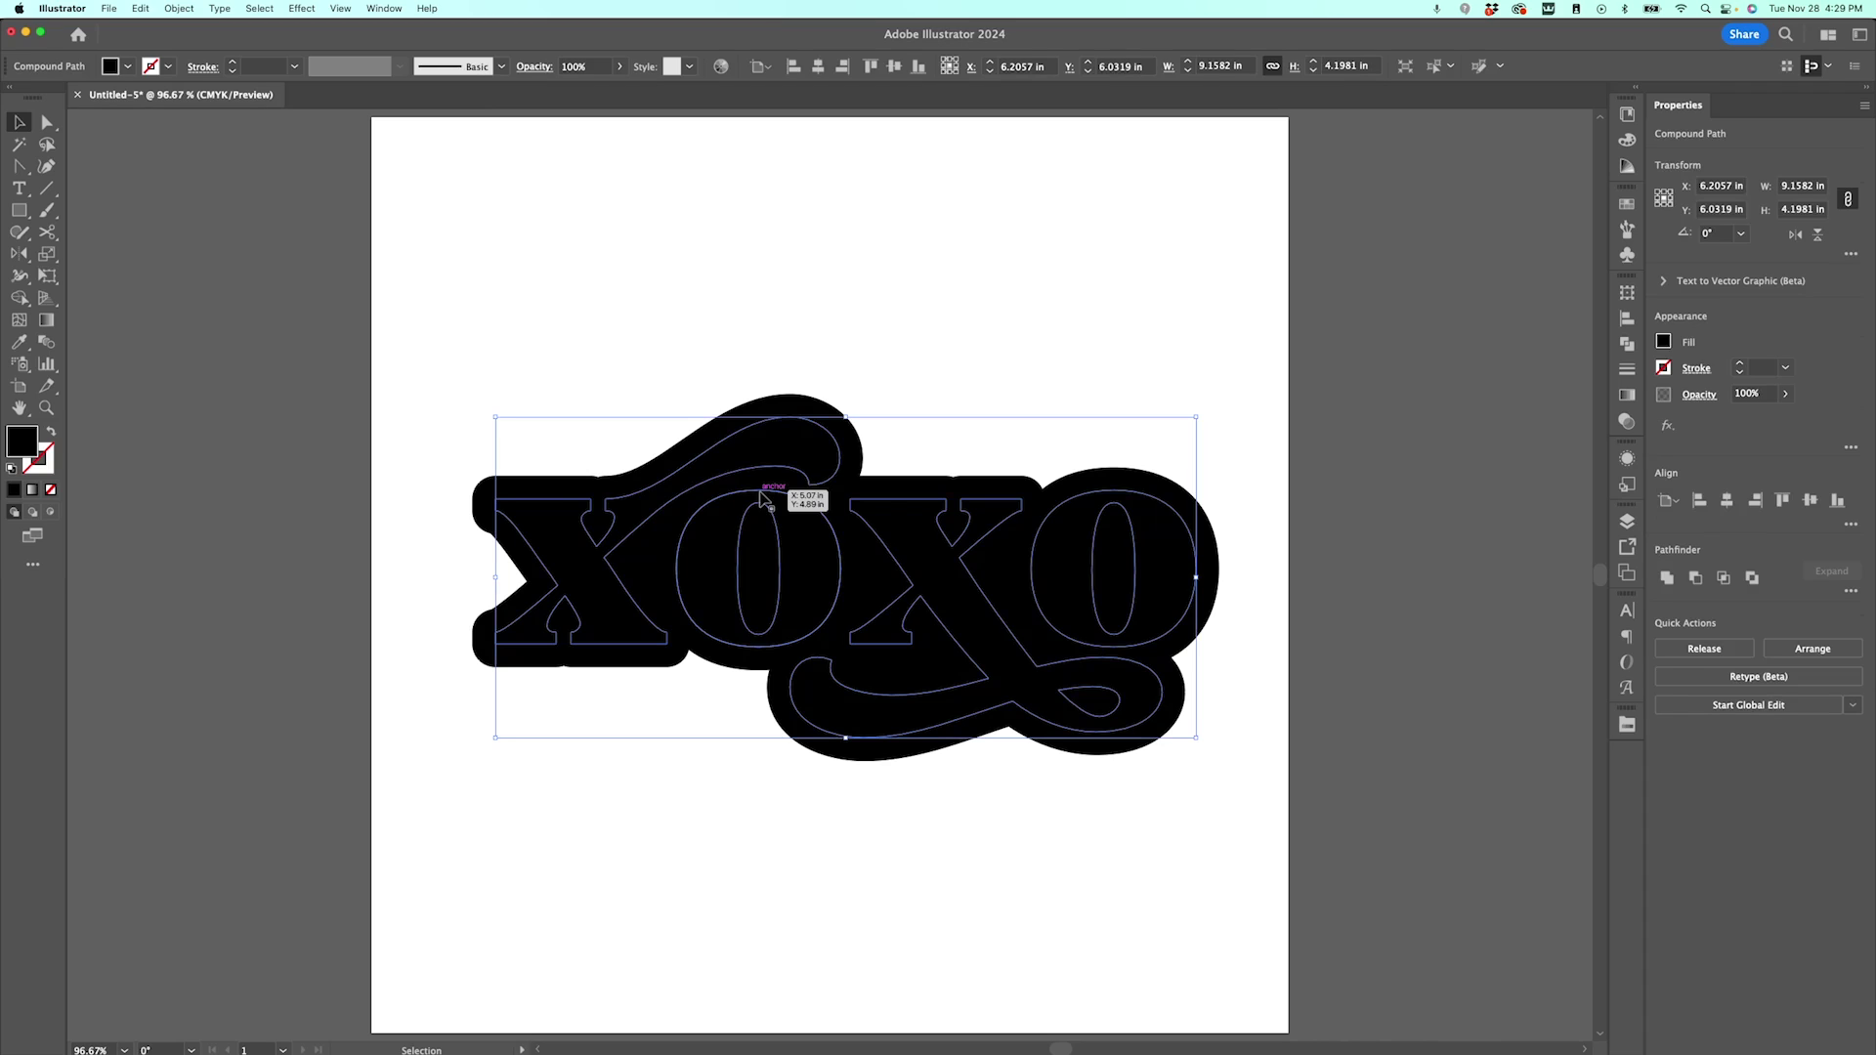
click(1627, 723)
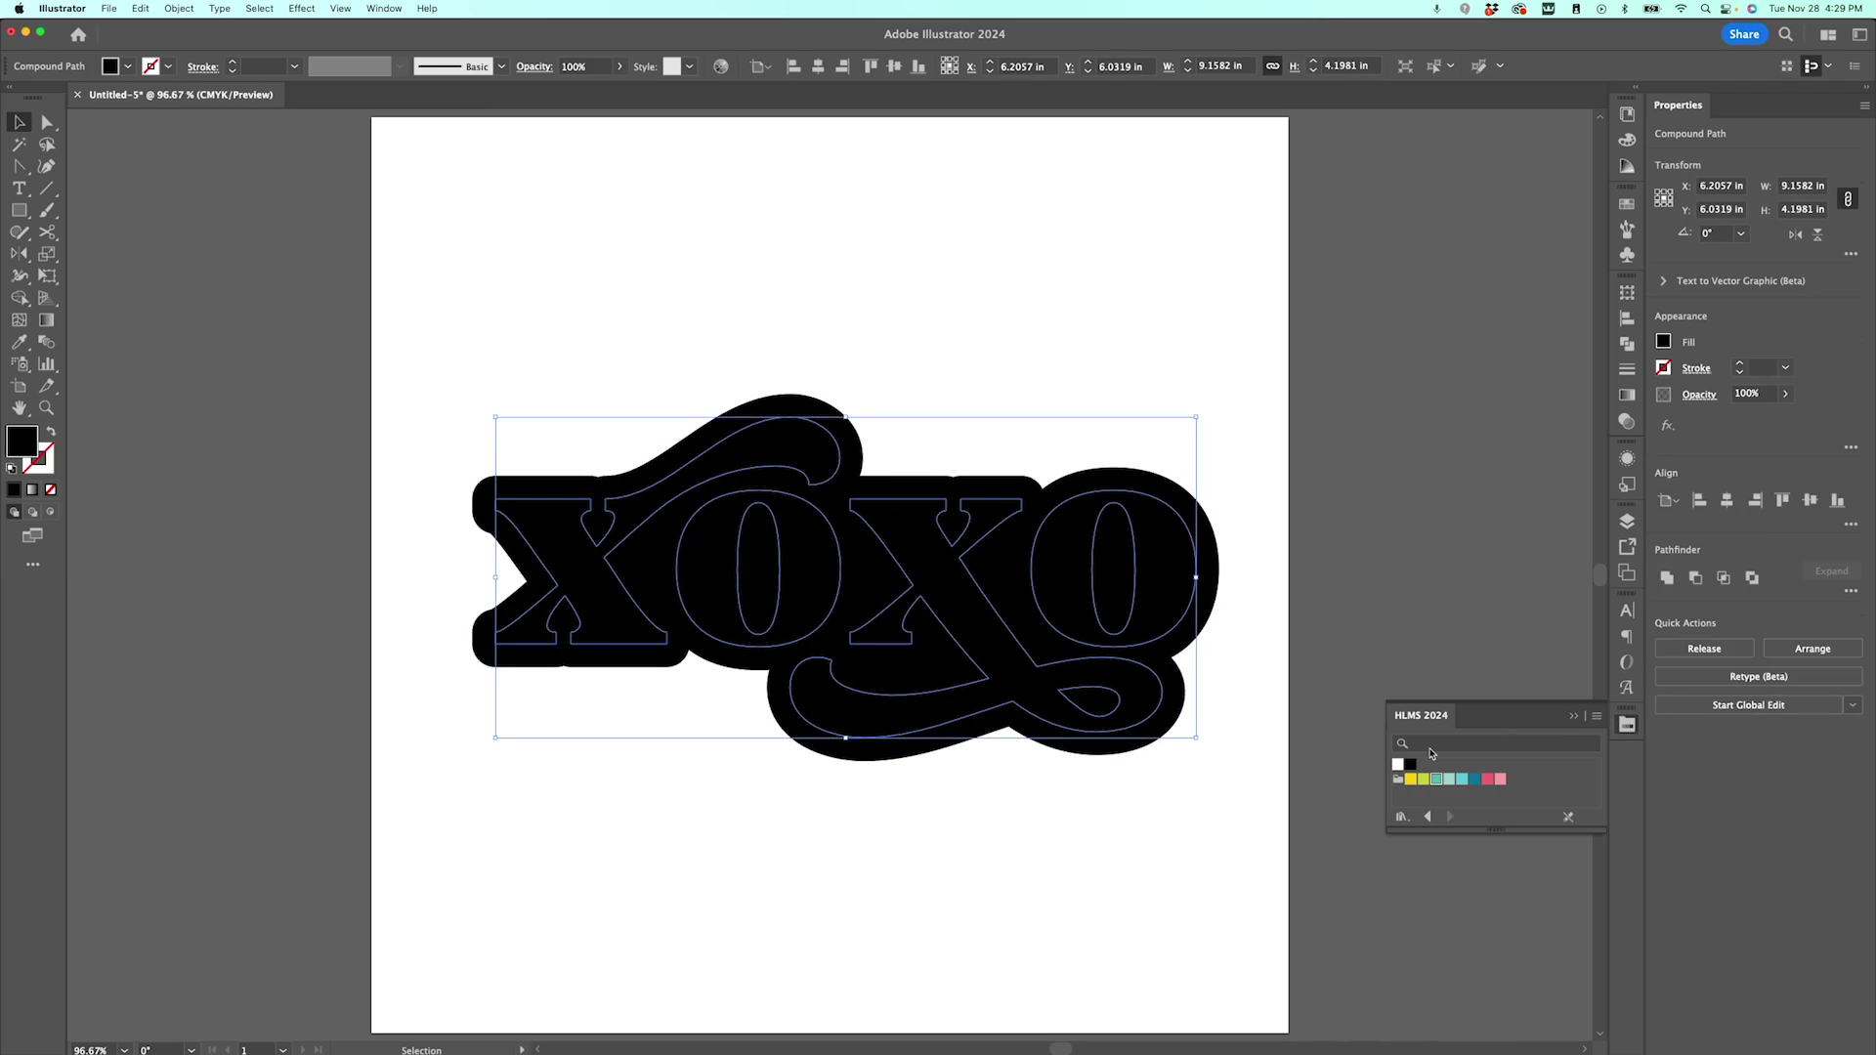
click(1399, 764)
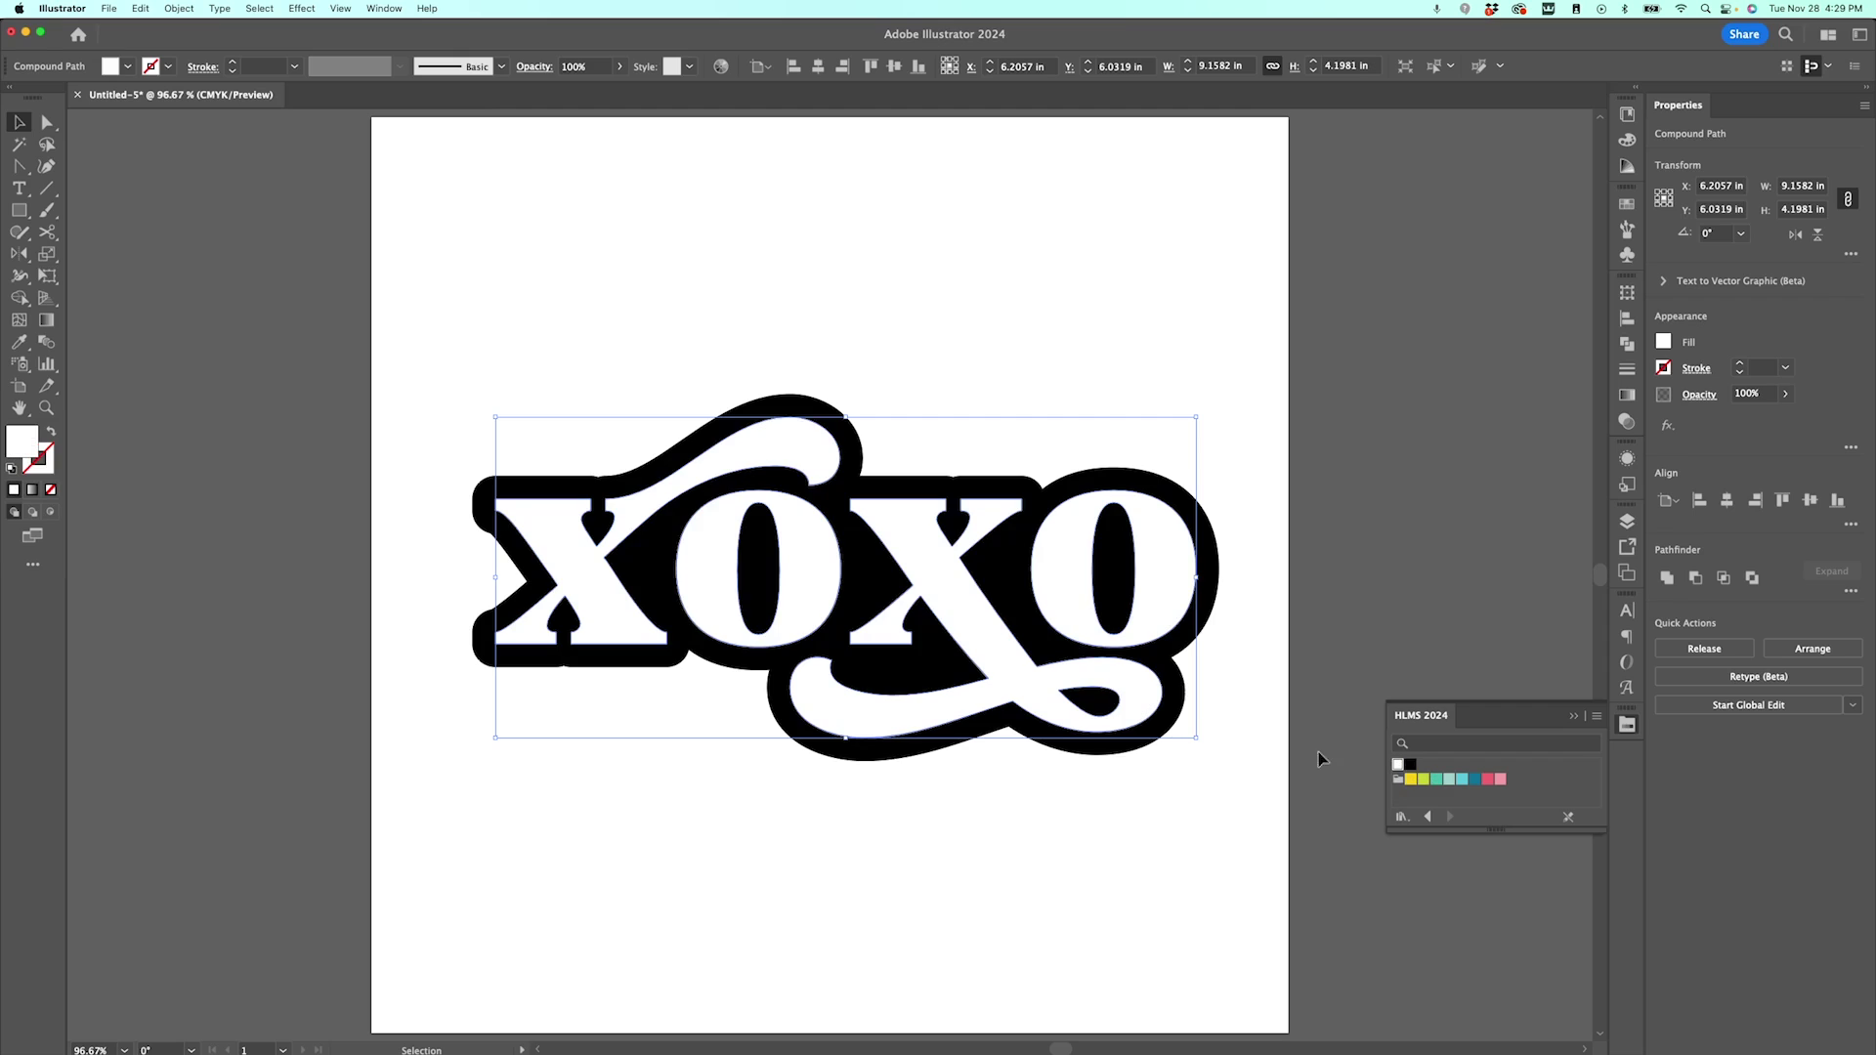
click(784, 376)
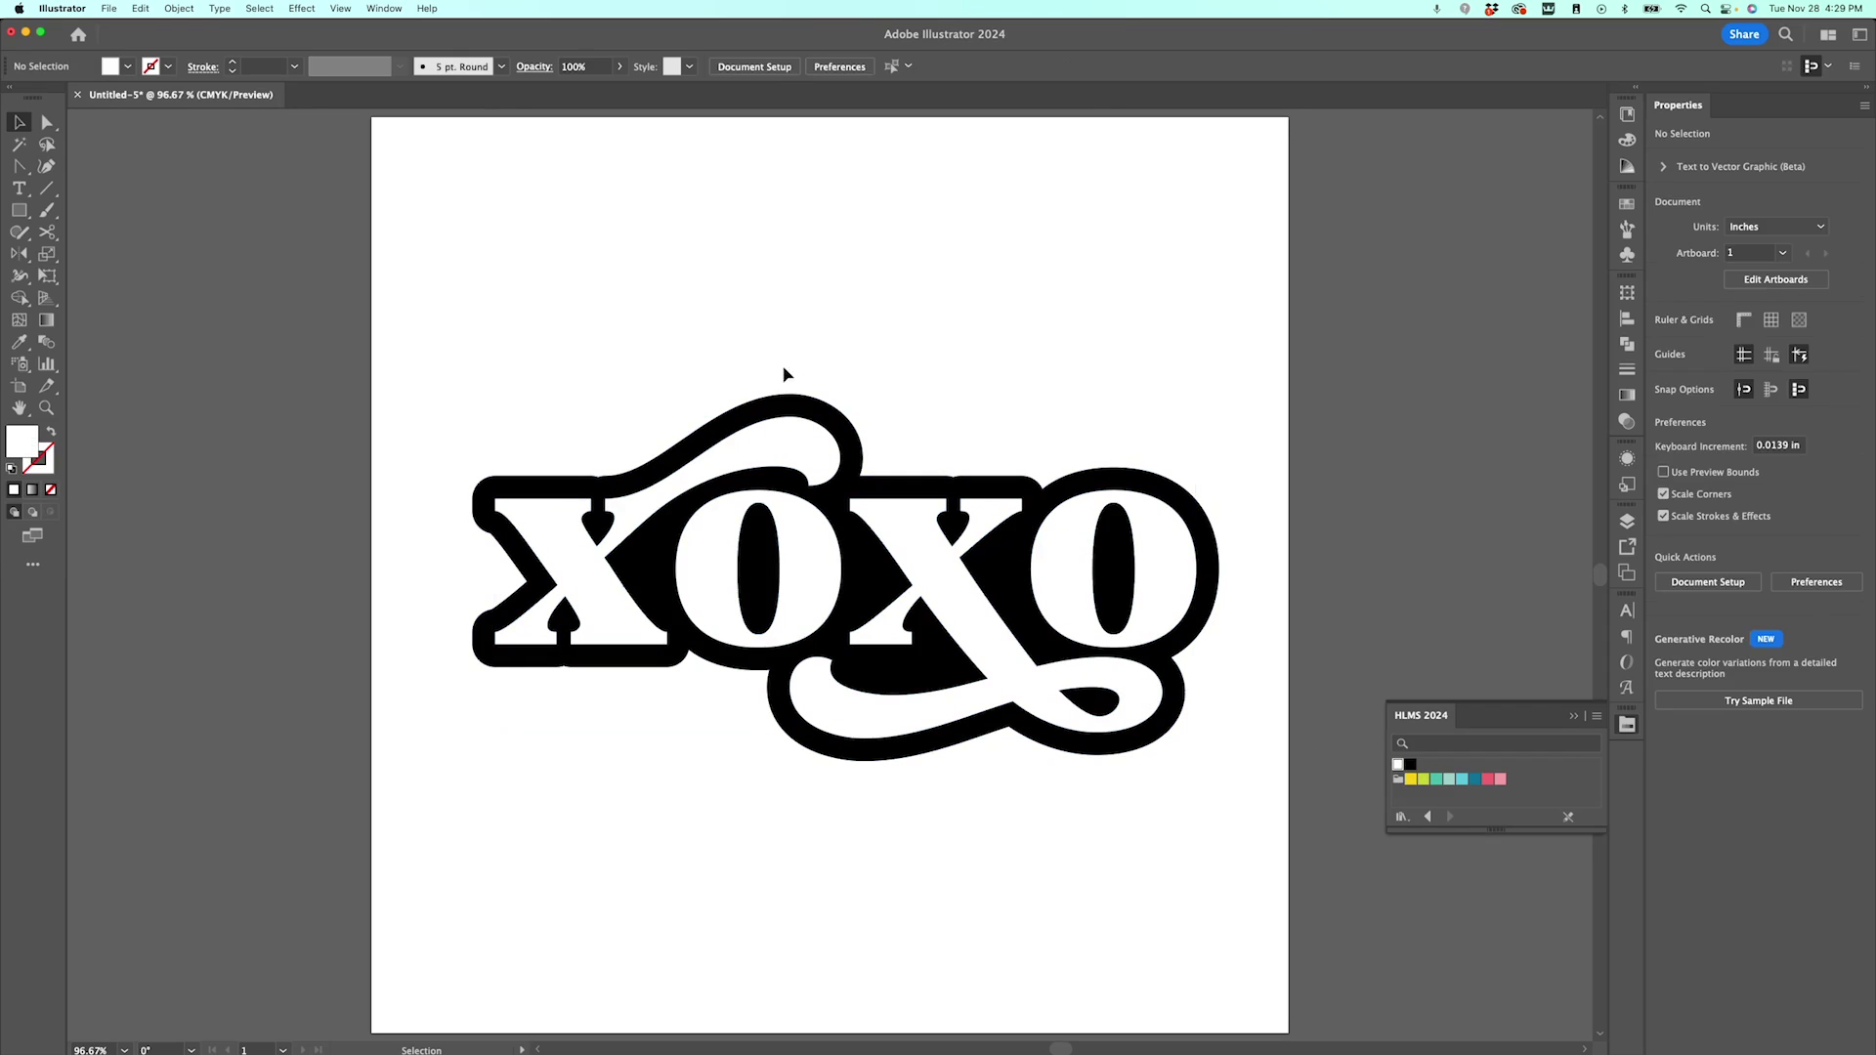
- Recolour the surrounding offset shape pink
click(806, 411)
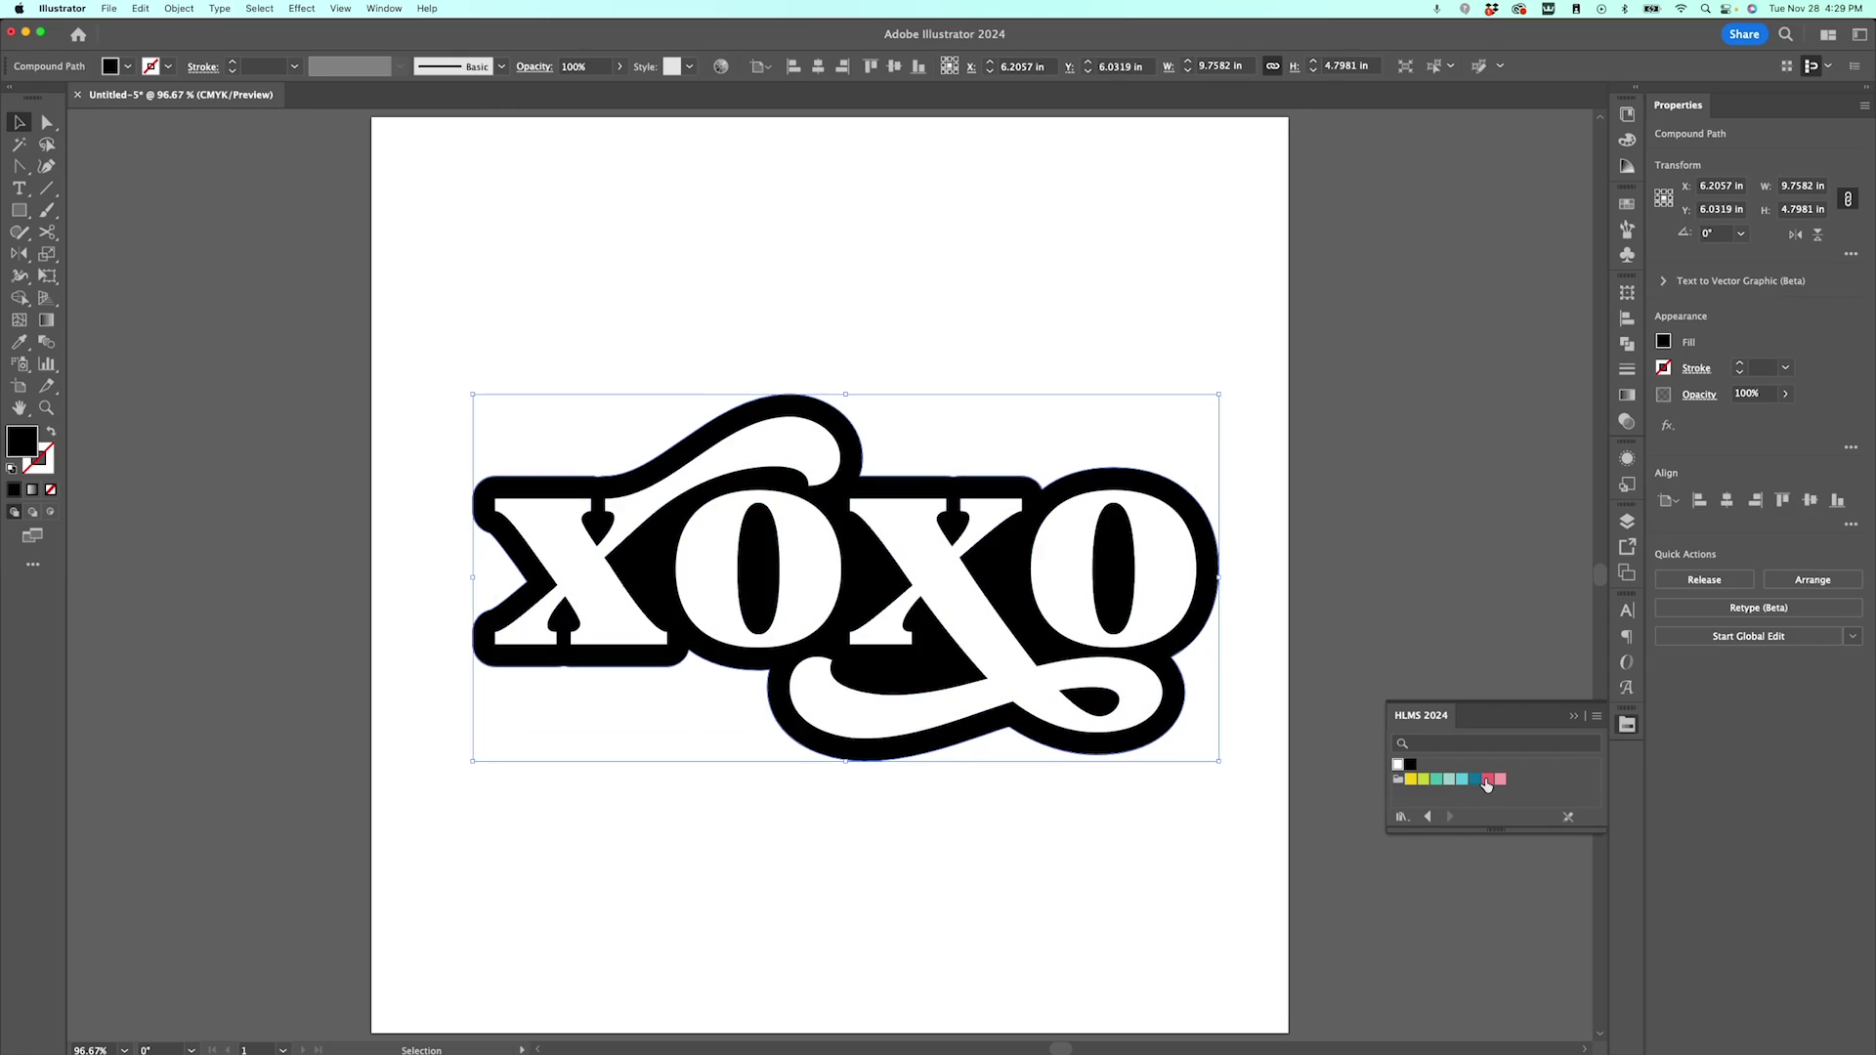
click(1486, 780)
click(980, 344)
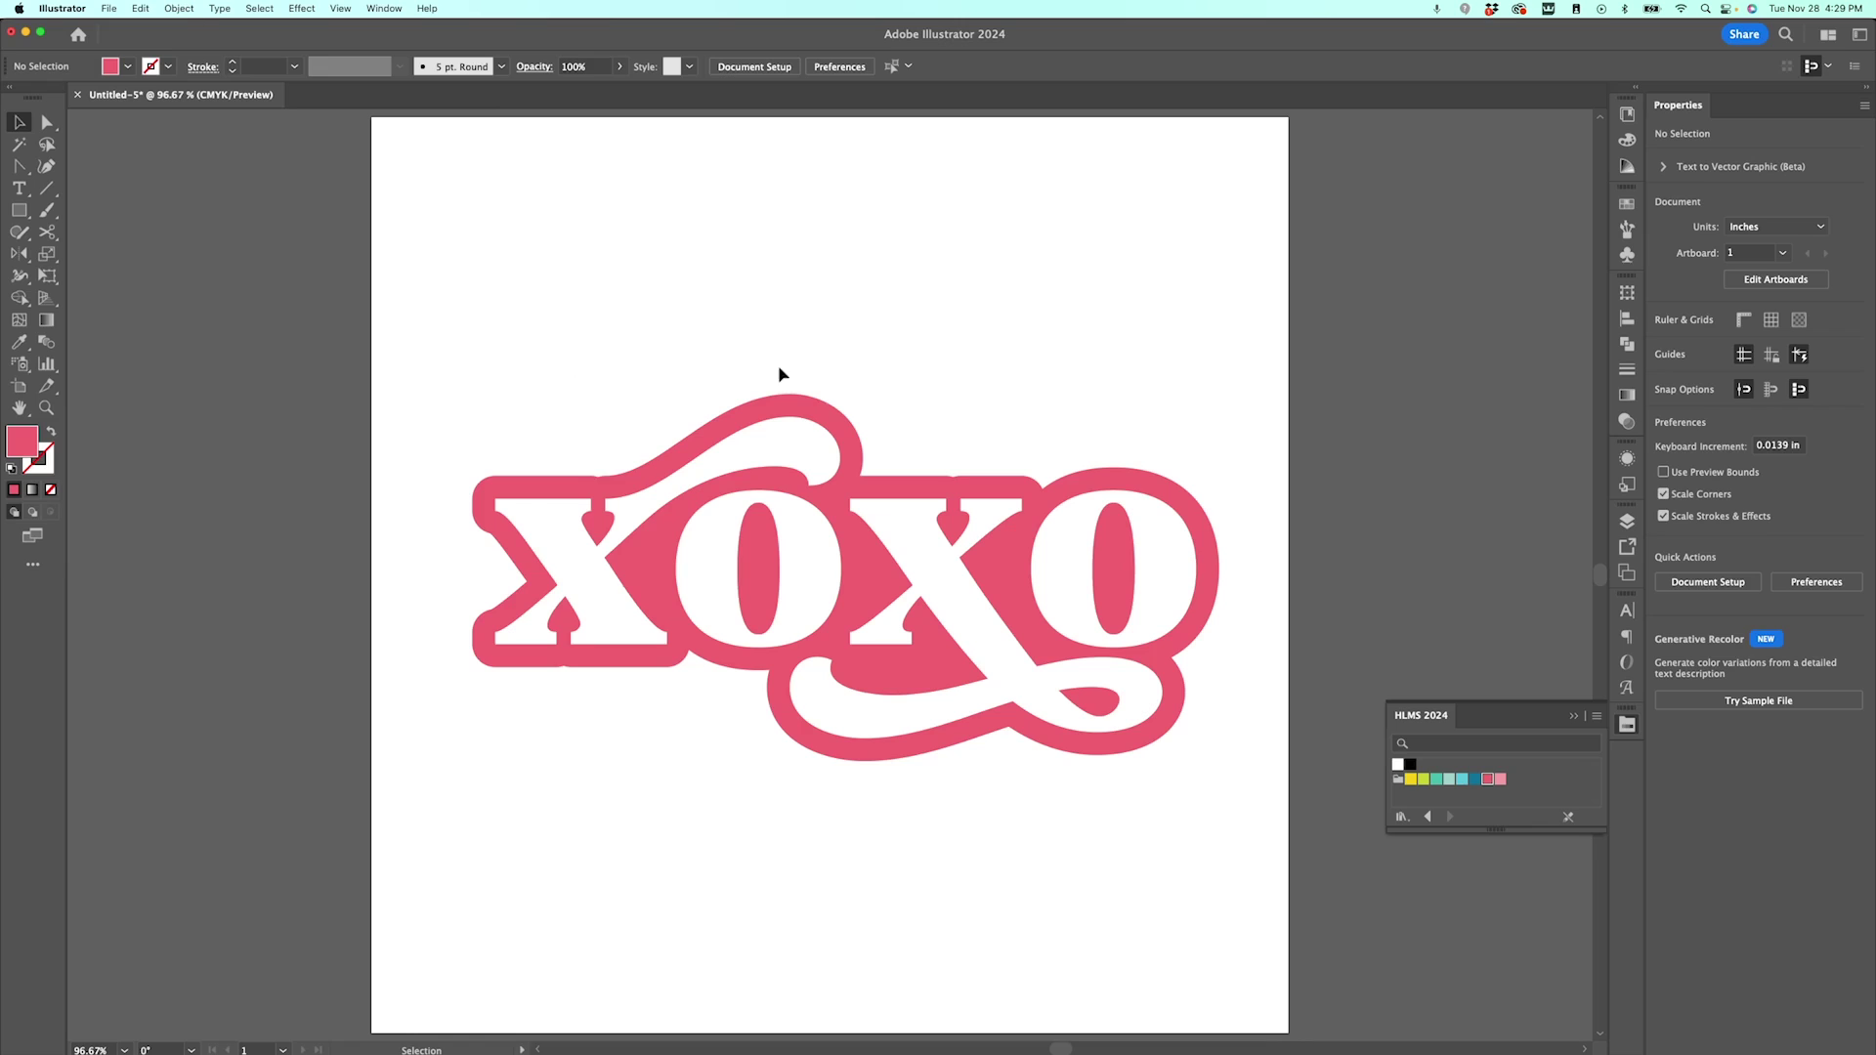
click(814, 401)
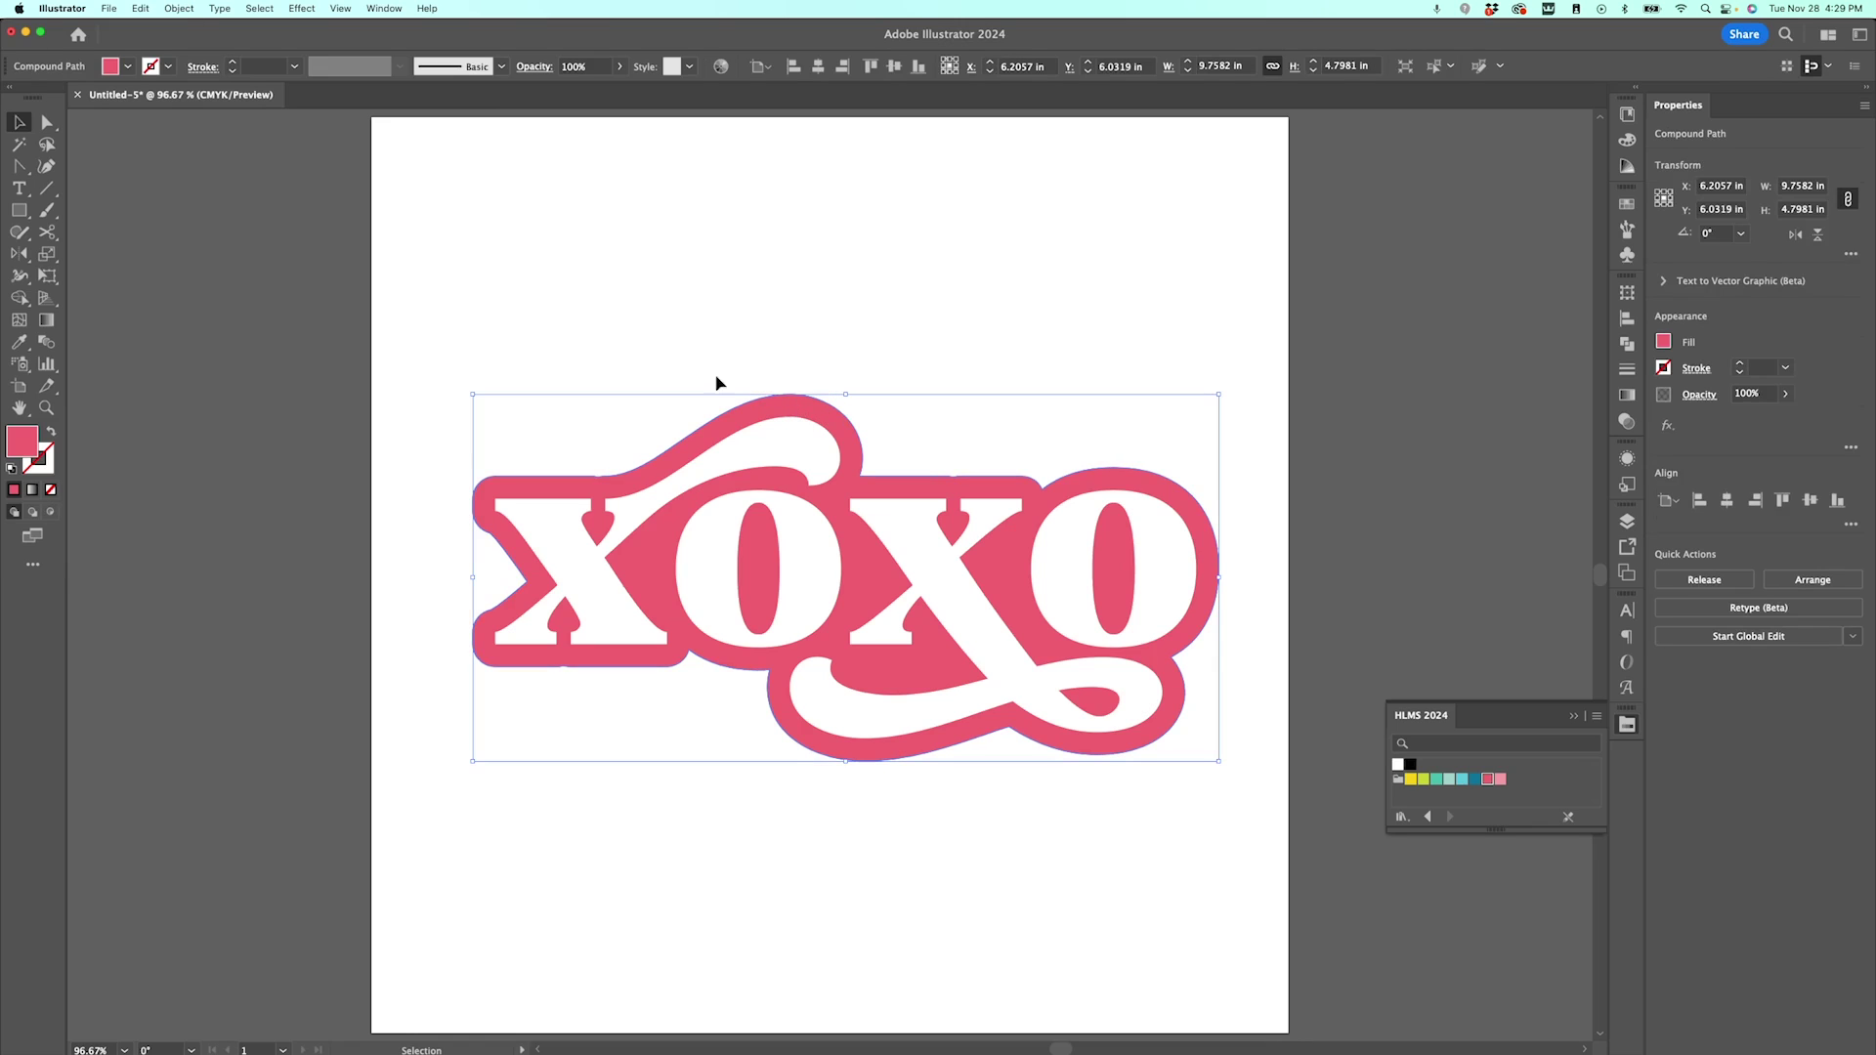
- Add a 0.3 in offset outline around the pink shape
click(177, 6)
mouse_move(174, 393)
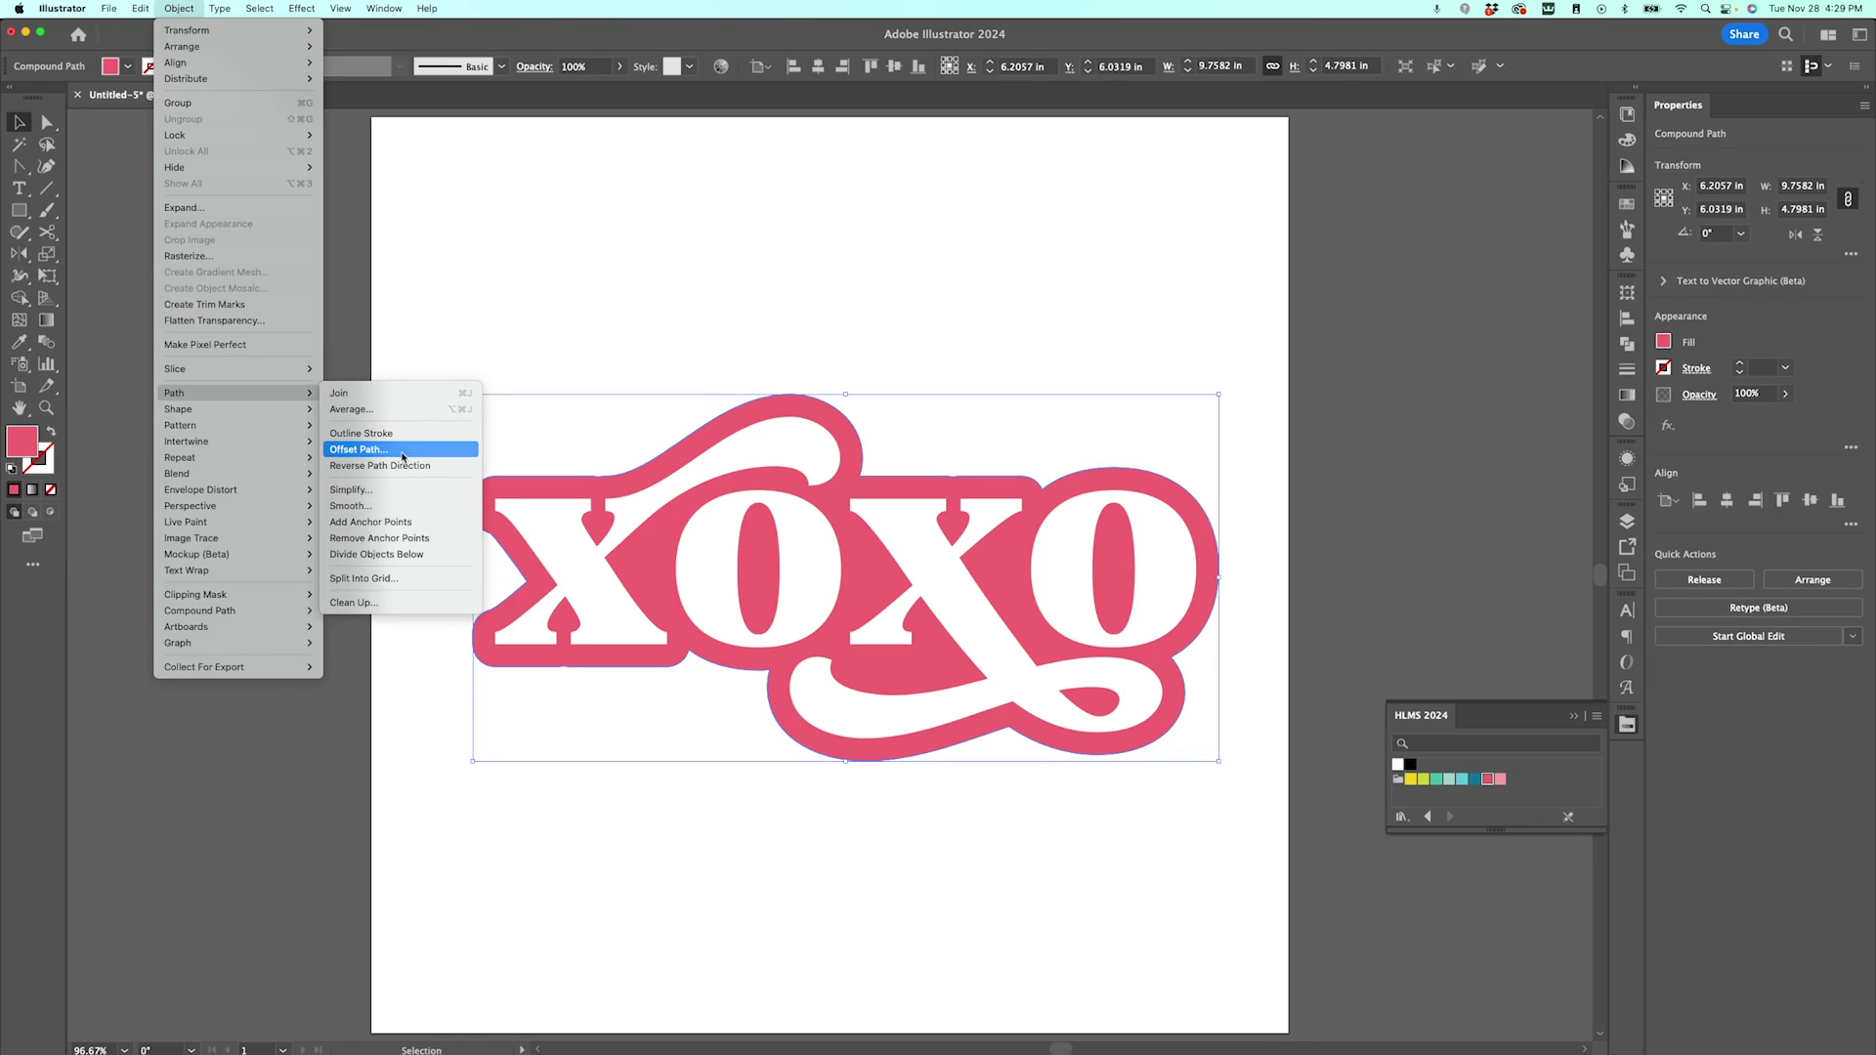
click(356, 449)
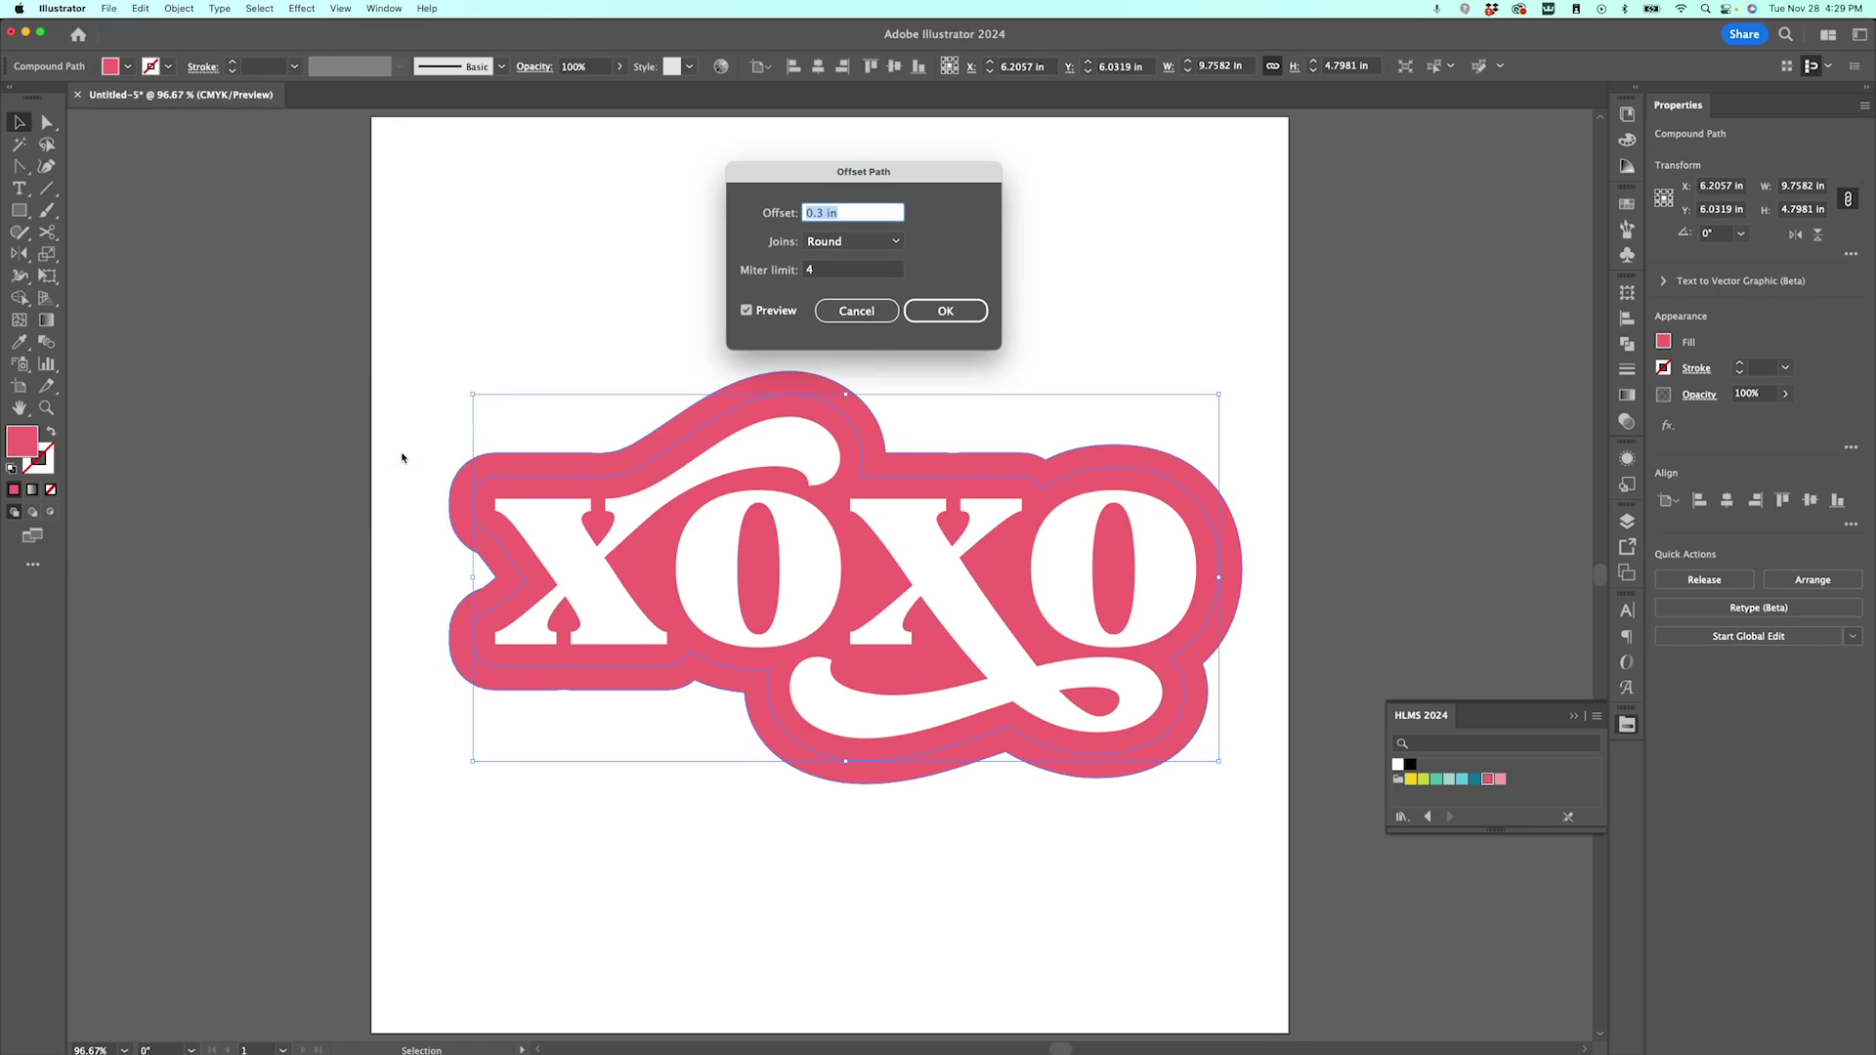
click(944, 311)
- Fill the new outer offset shape with the light pink swatch
click(1126, 358)
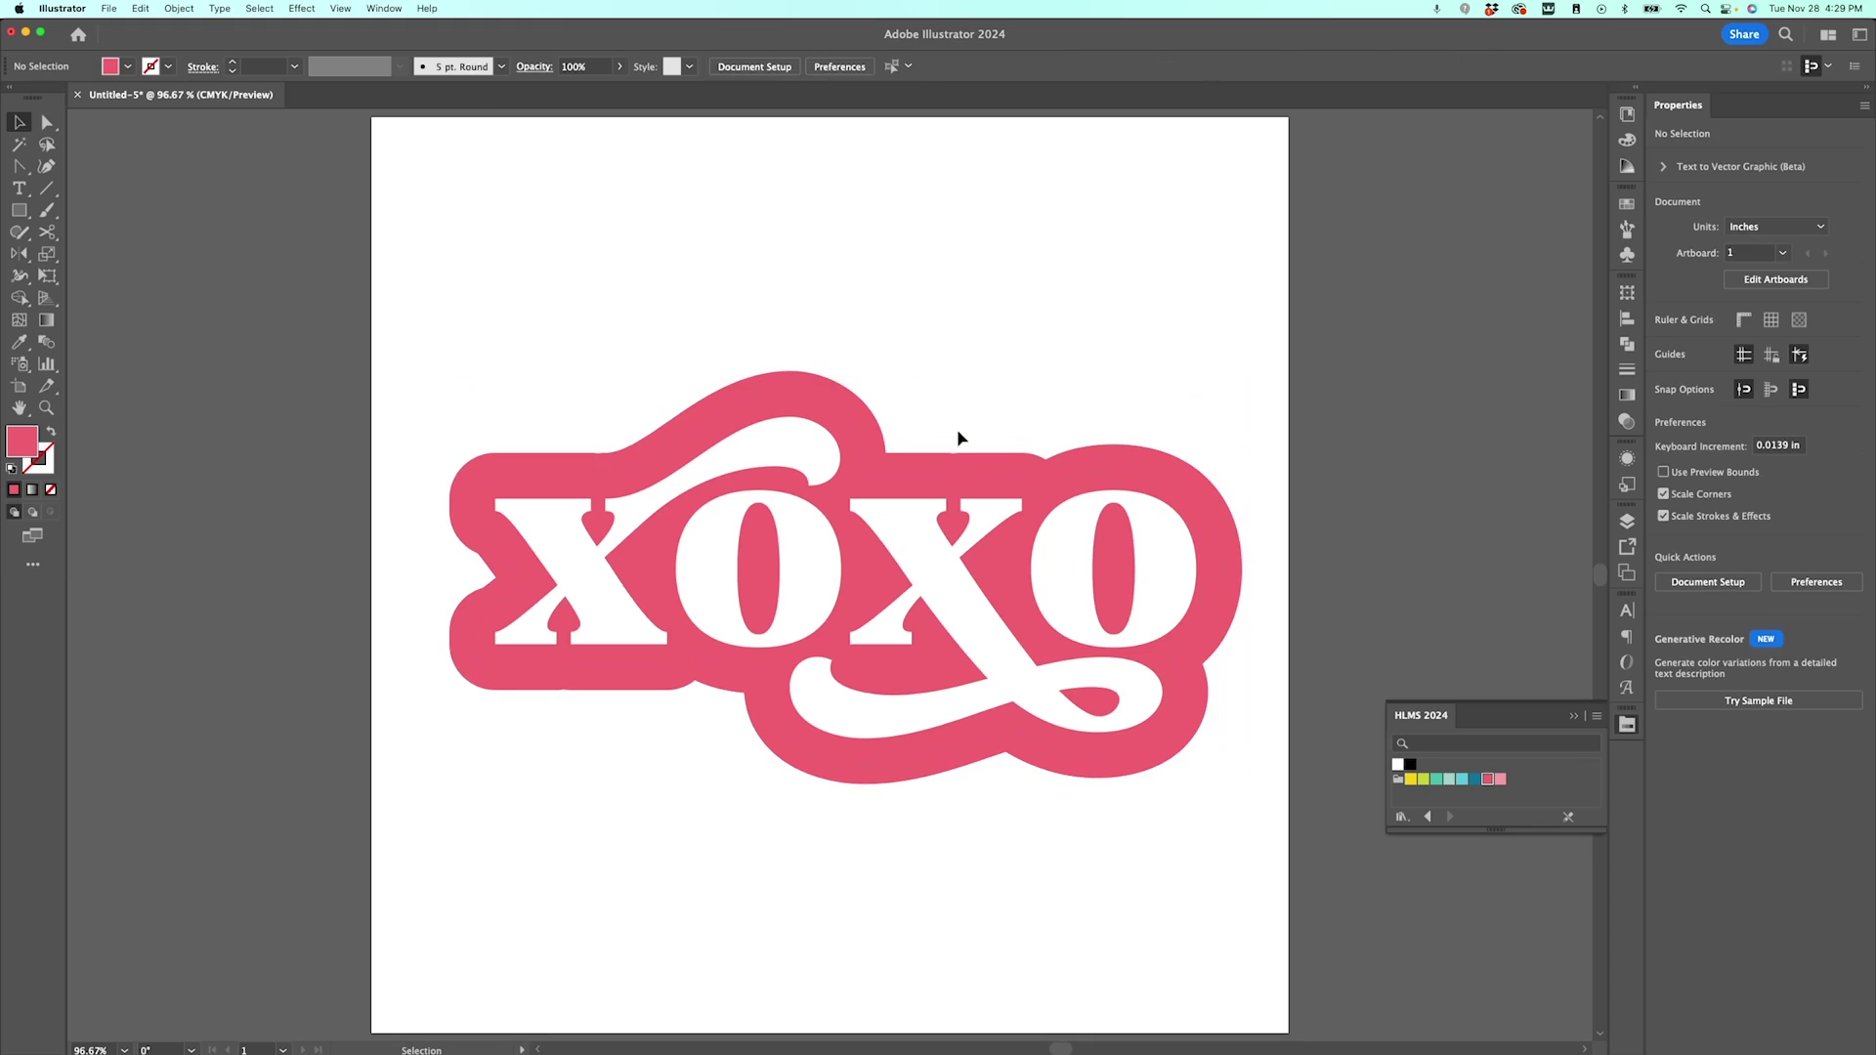
click(966, 455)
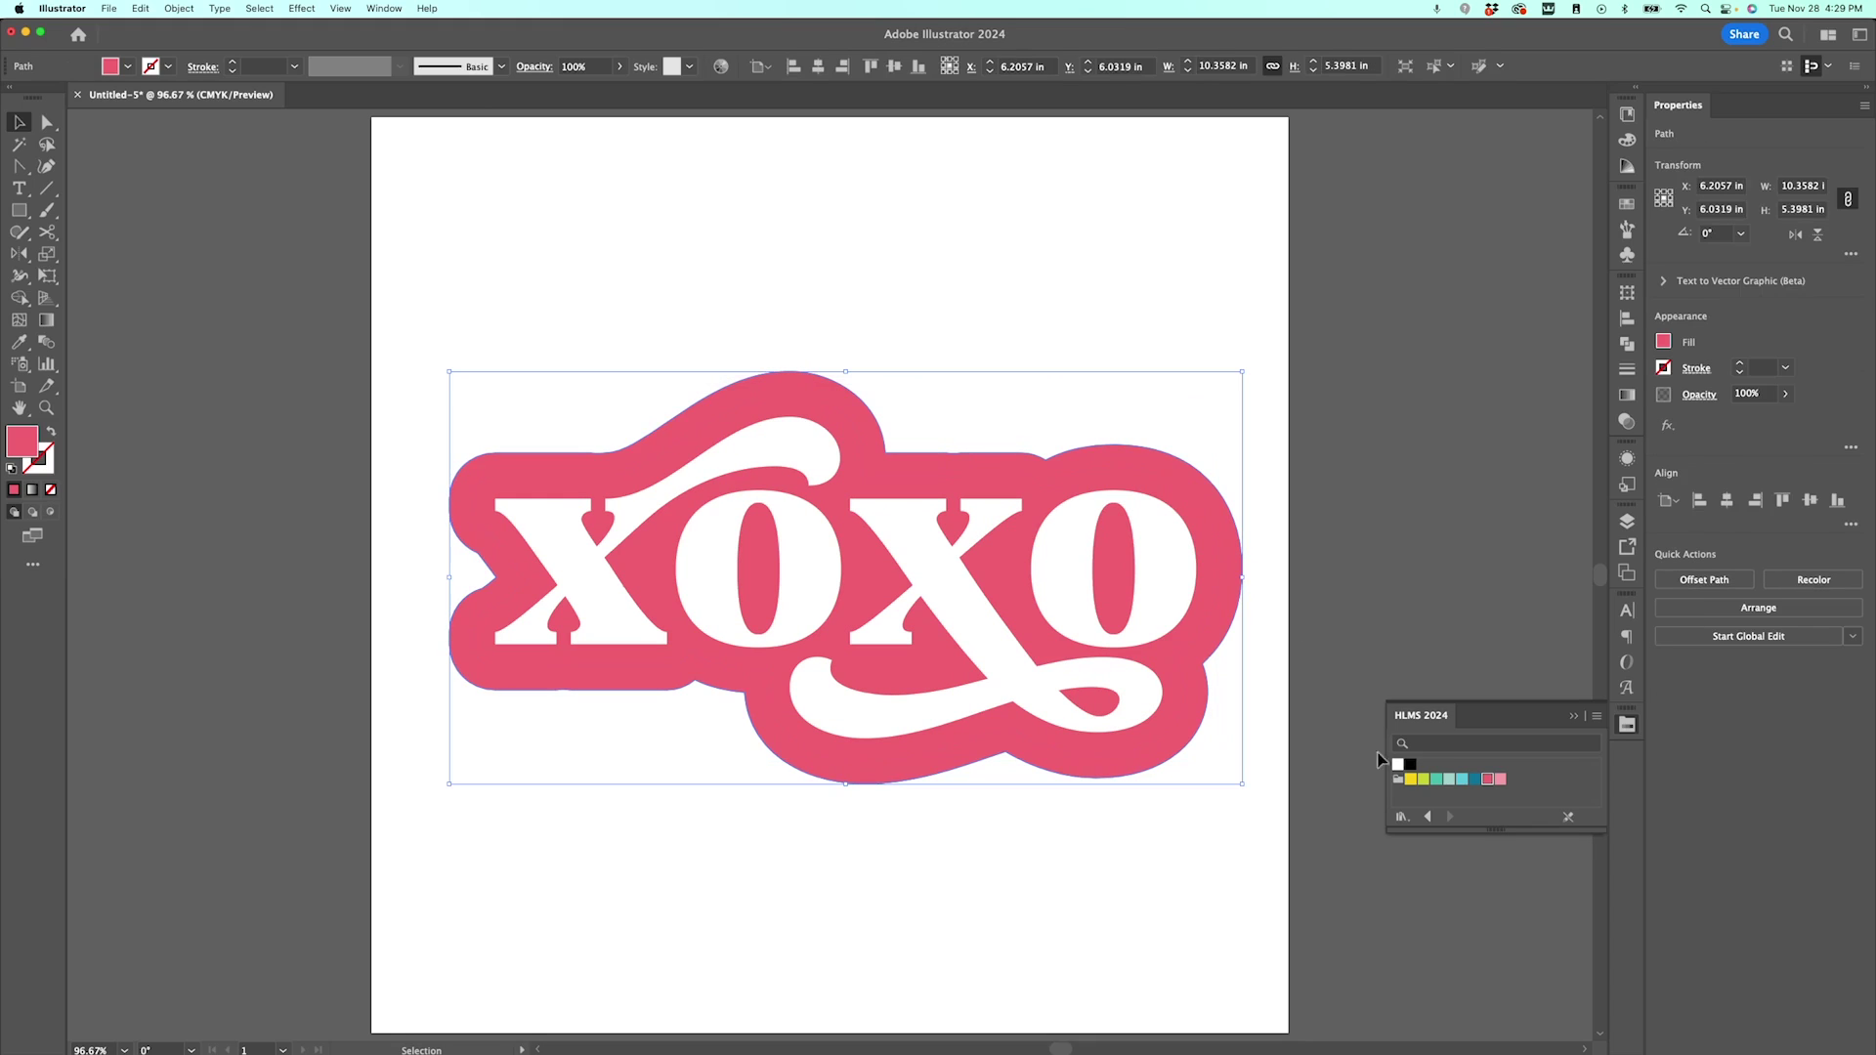
click(1495, 782)
click(945, 293)
- Check the white, dark pink and light pink paths, then view them in Layers
click(804, 455)
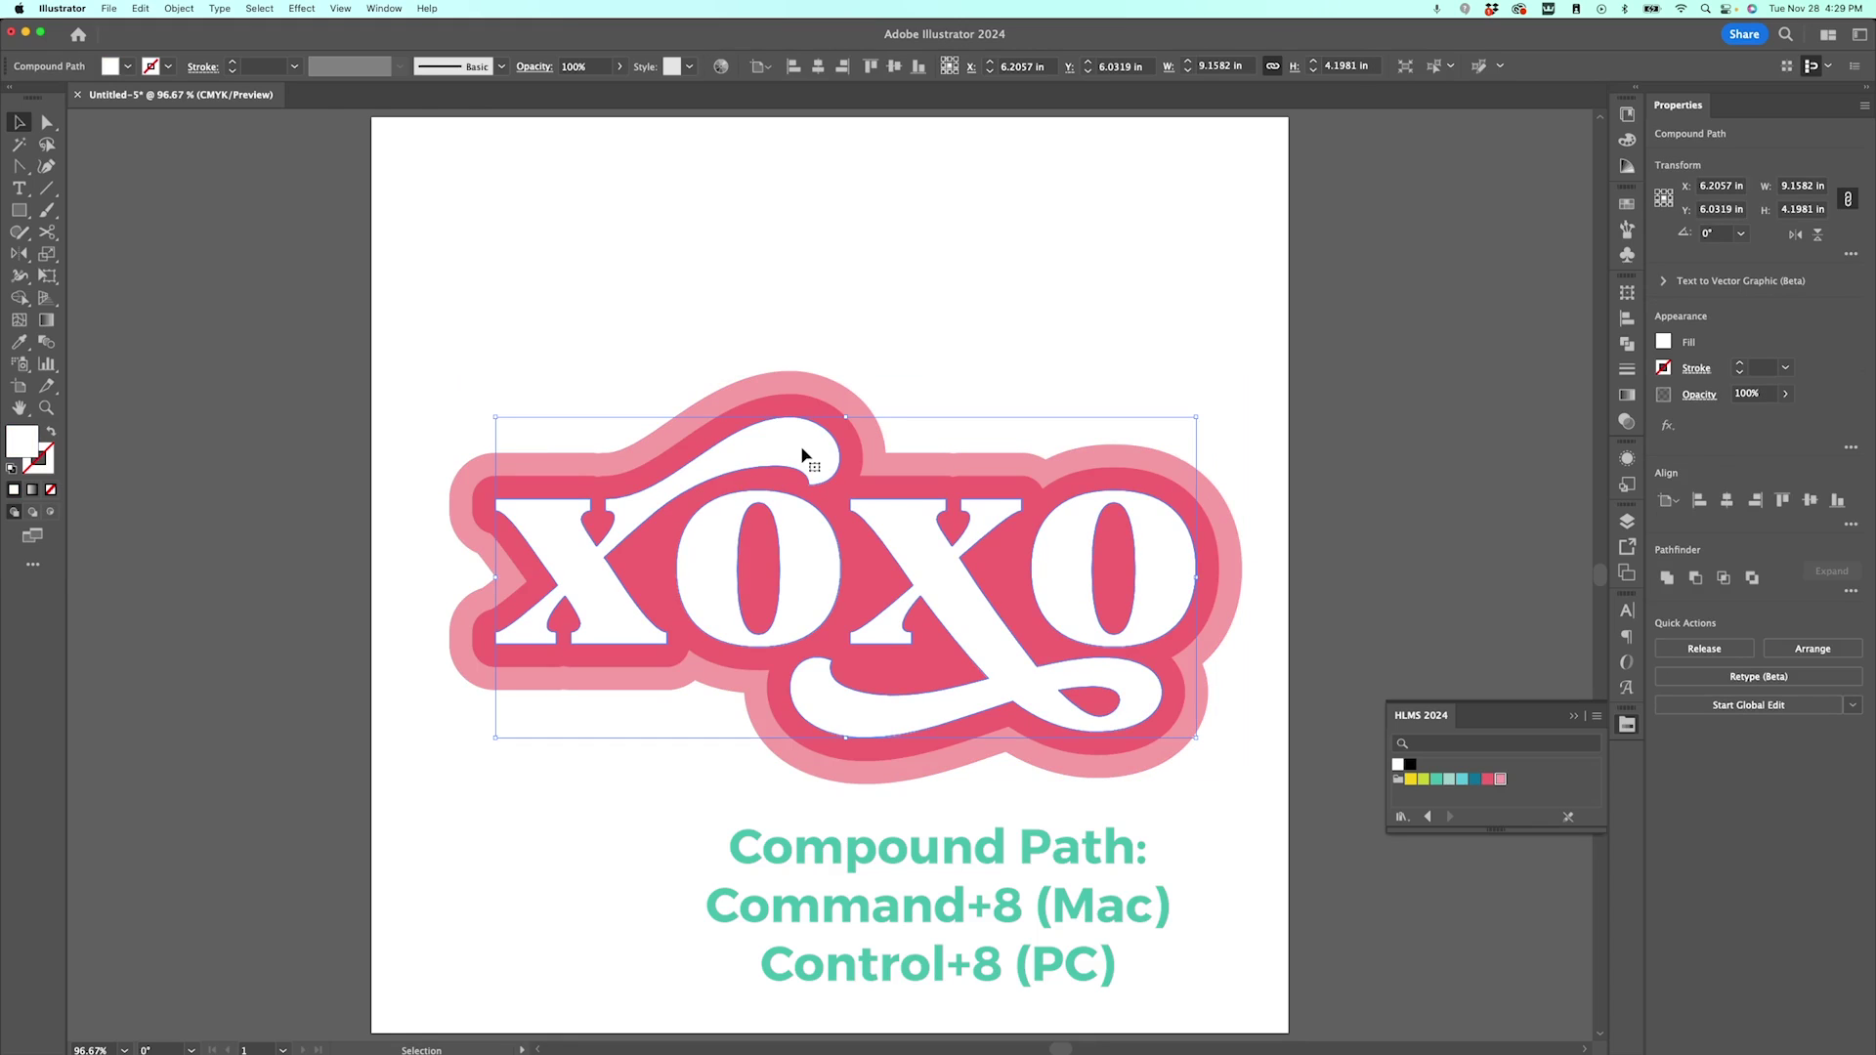
key(a)
click(809, 413)
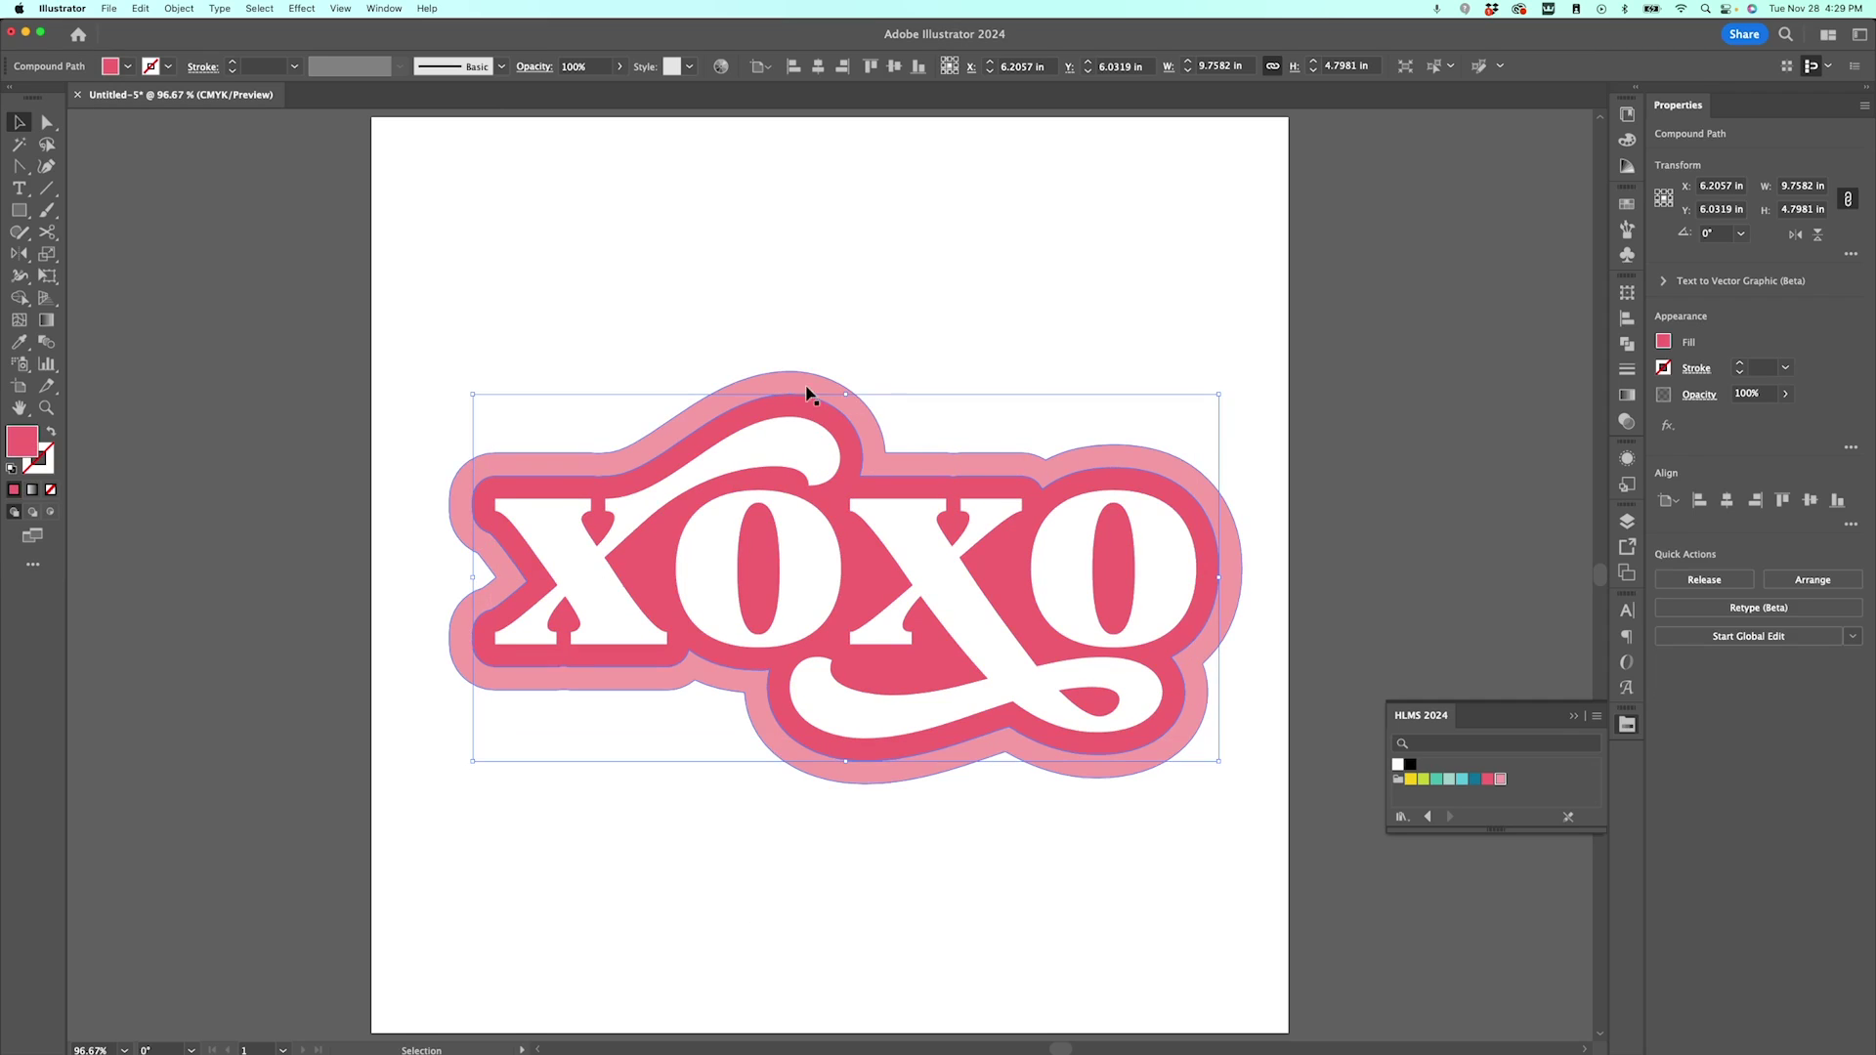
click(804, 379)
key(v)
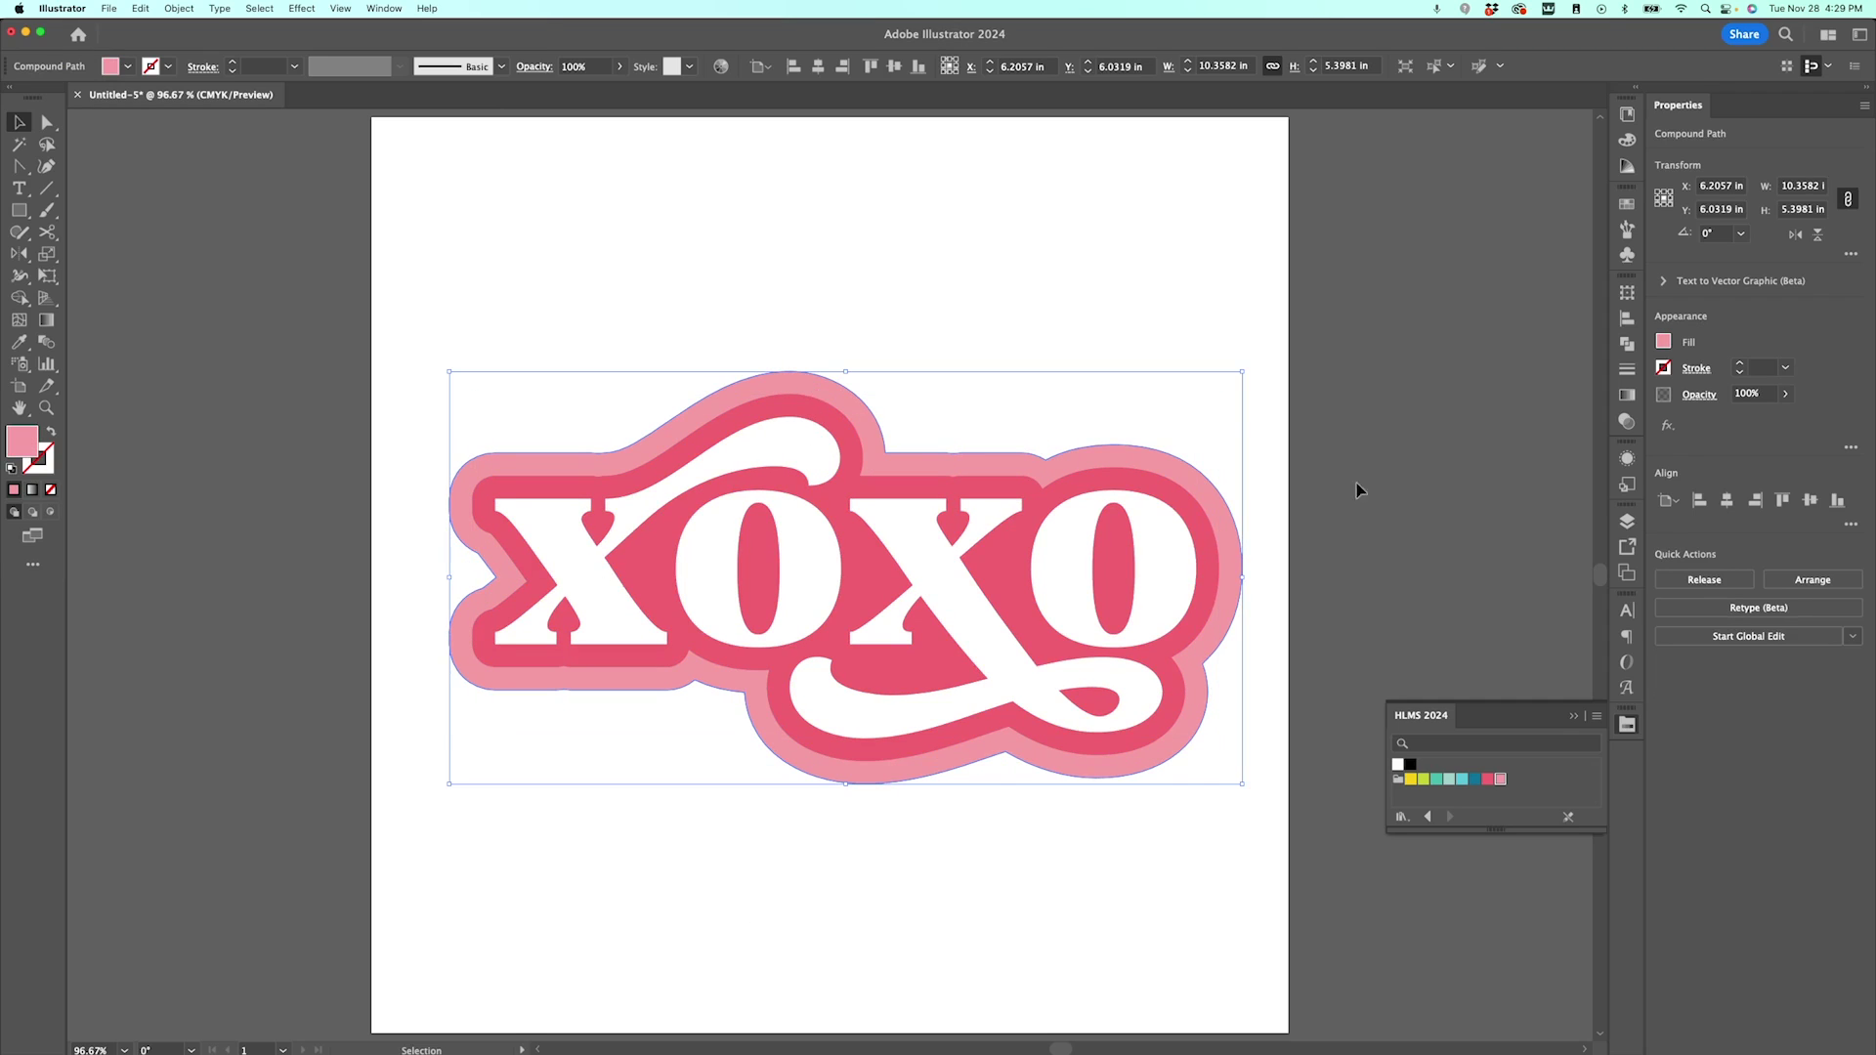
click(1626, 522)
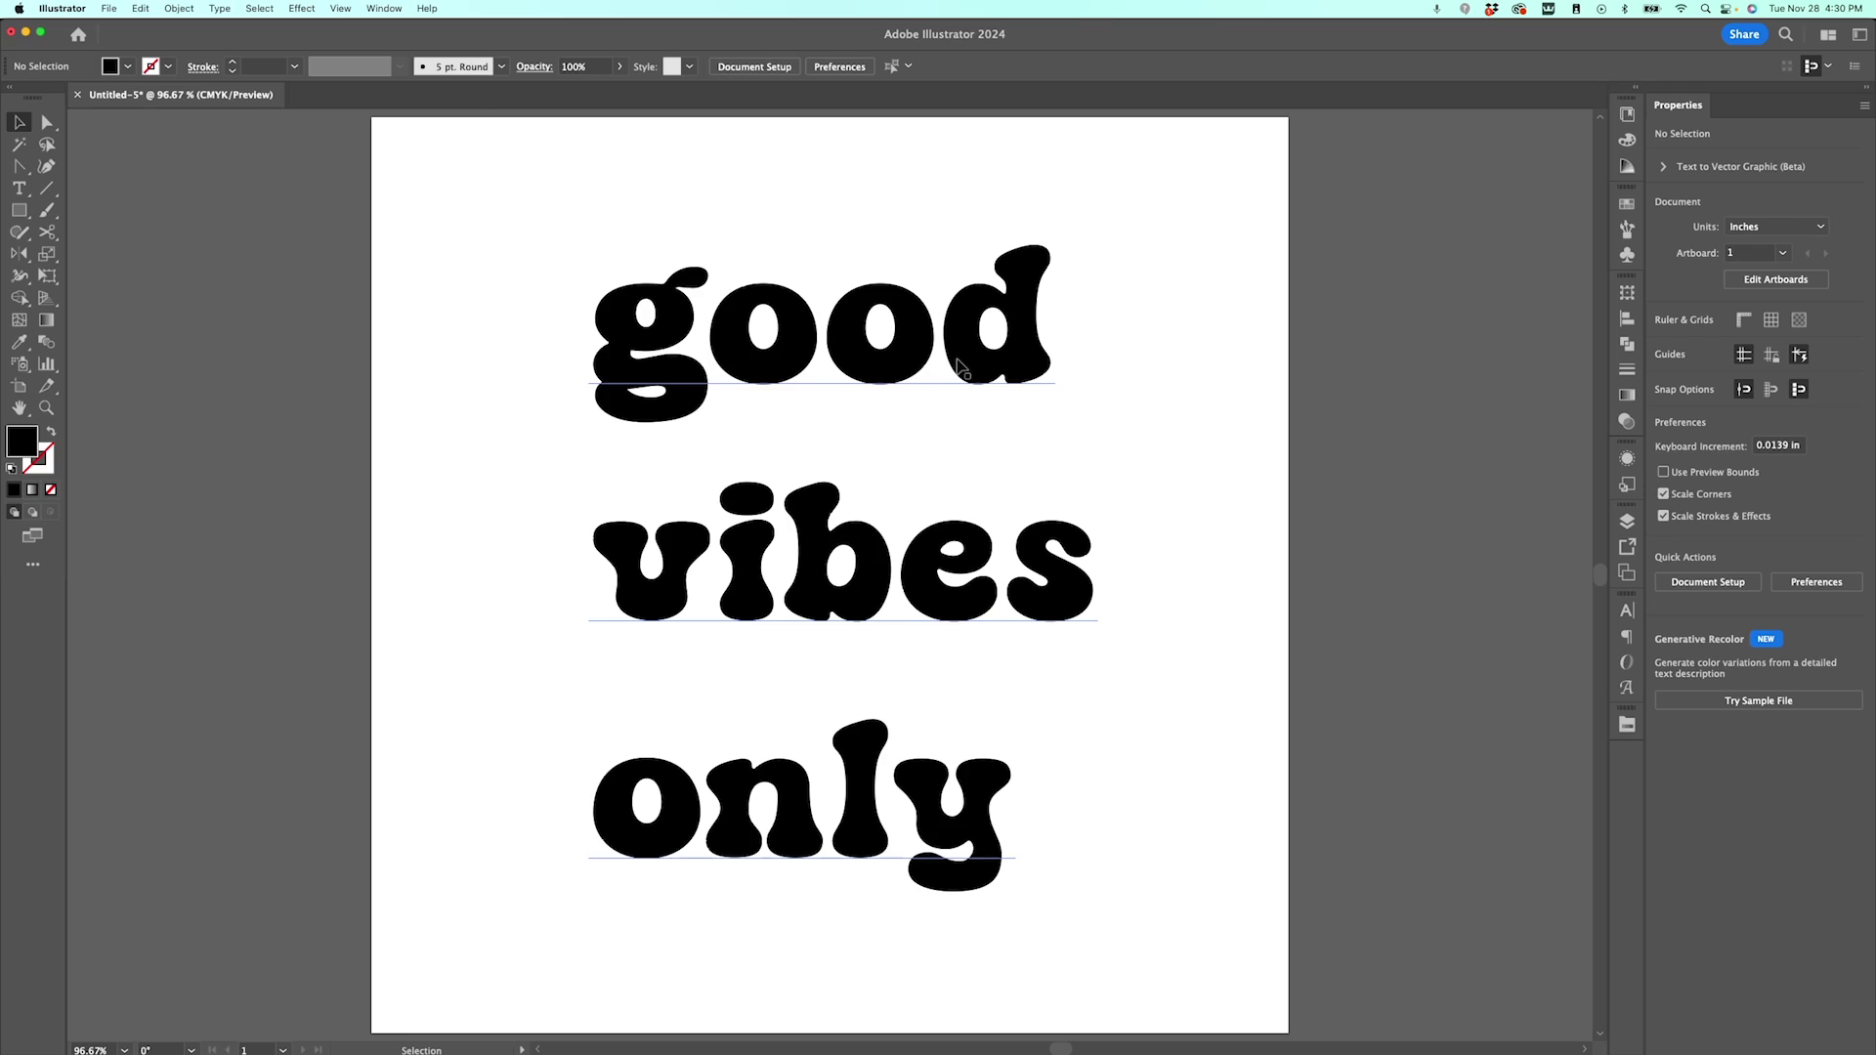
- Select the whole 'good vibes only' text object with the Selection tool
click(961, 367)
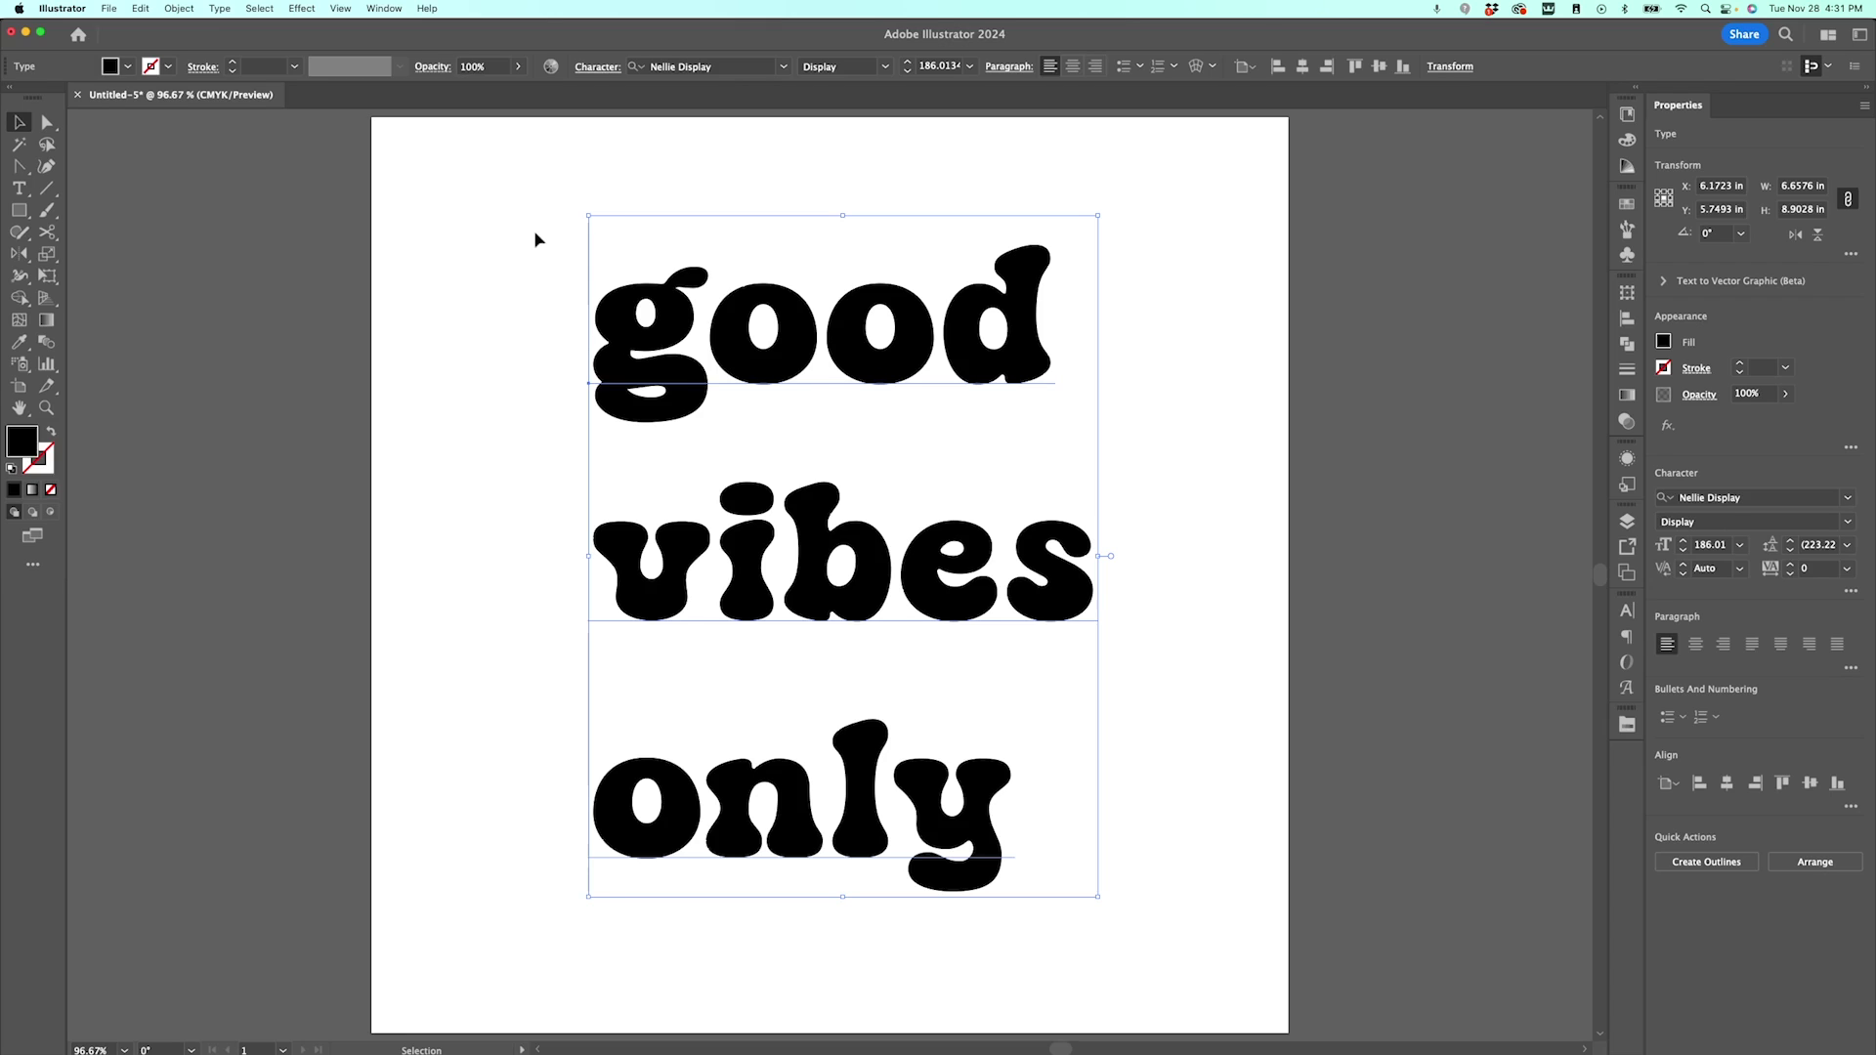
- Convert the 'good vibes only' lettering to UPPERCASE so it reads GOOD VIBES ONLY
click(218, 9)
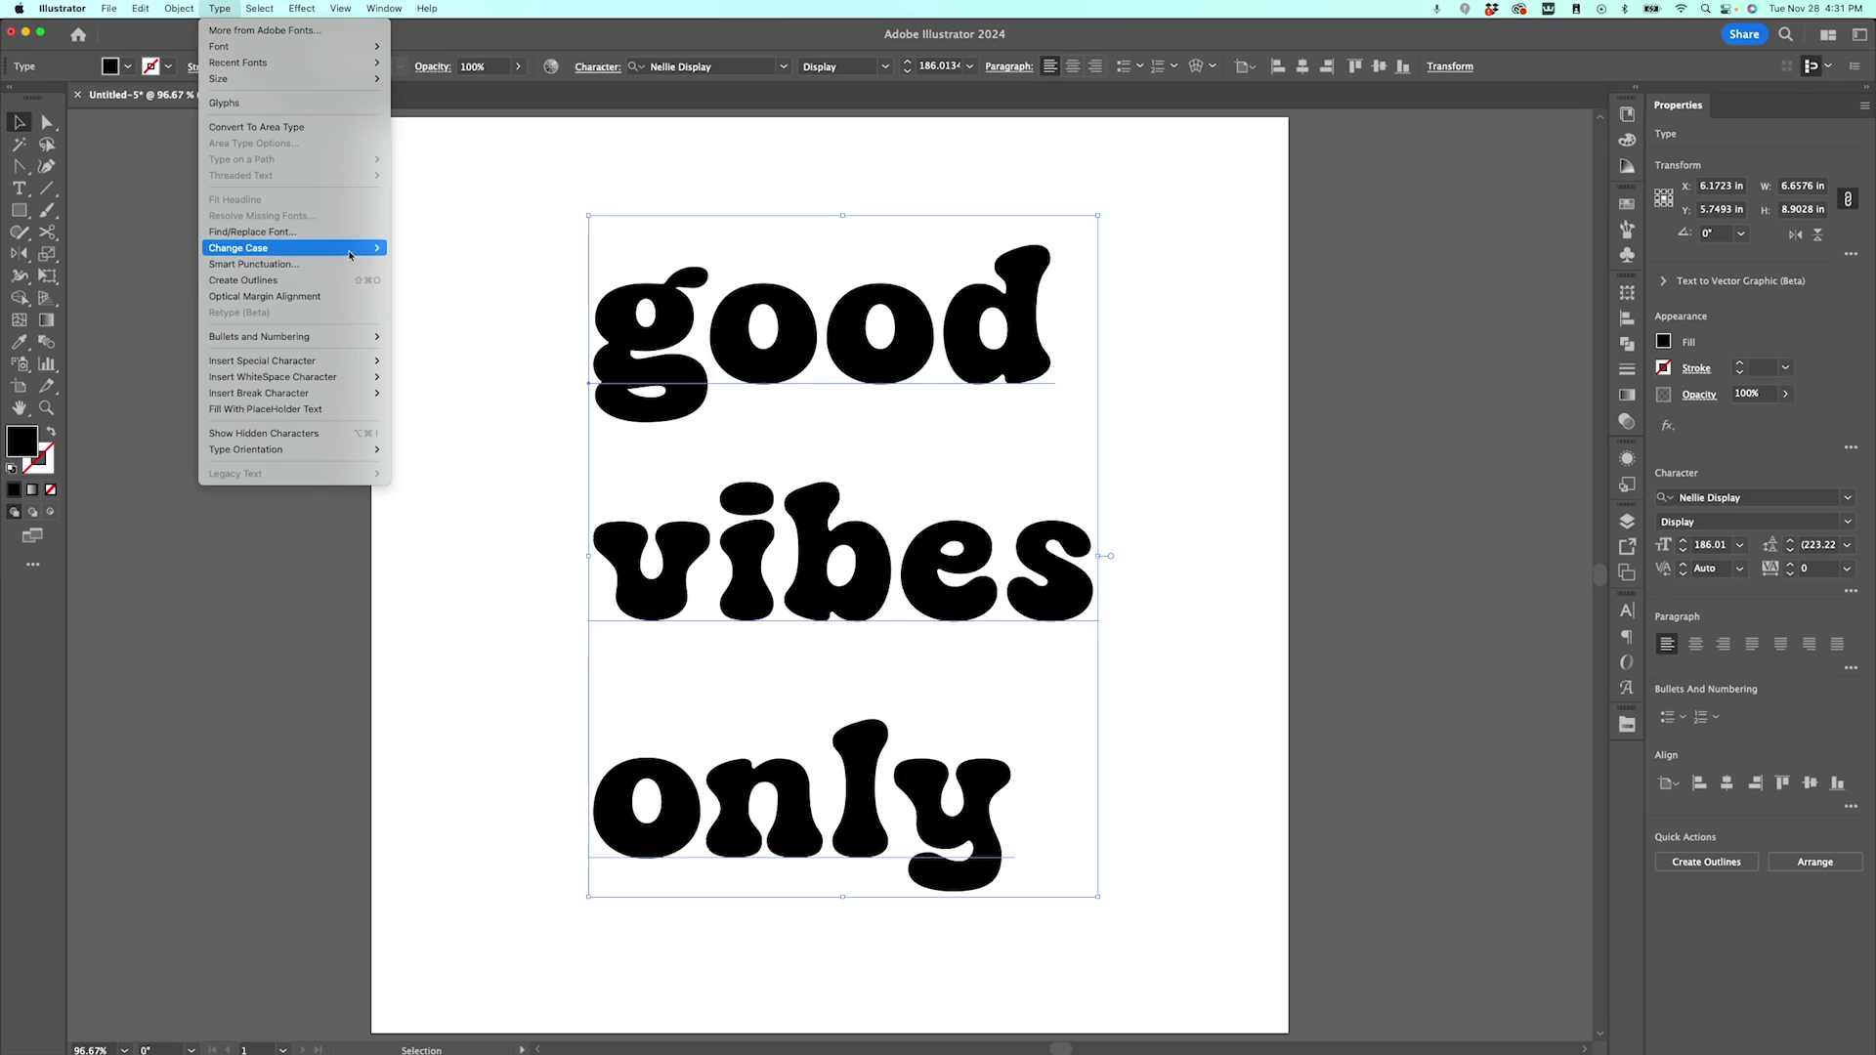
mouse_move(238, 248)
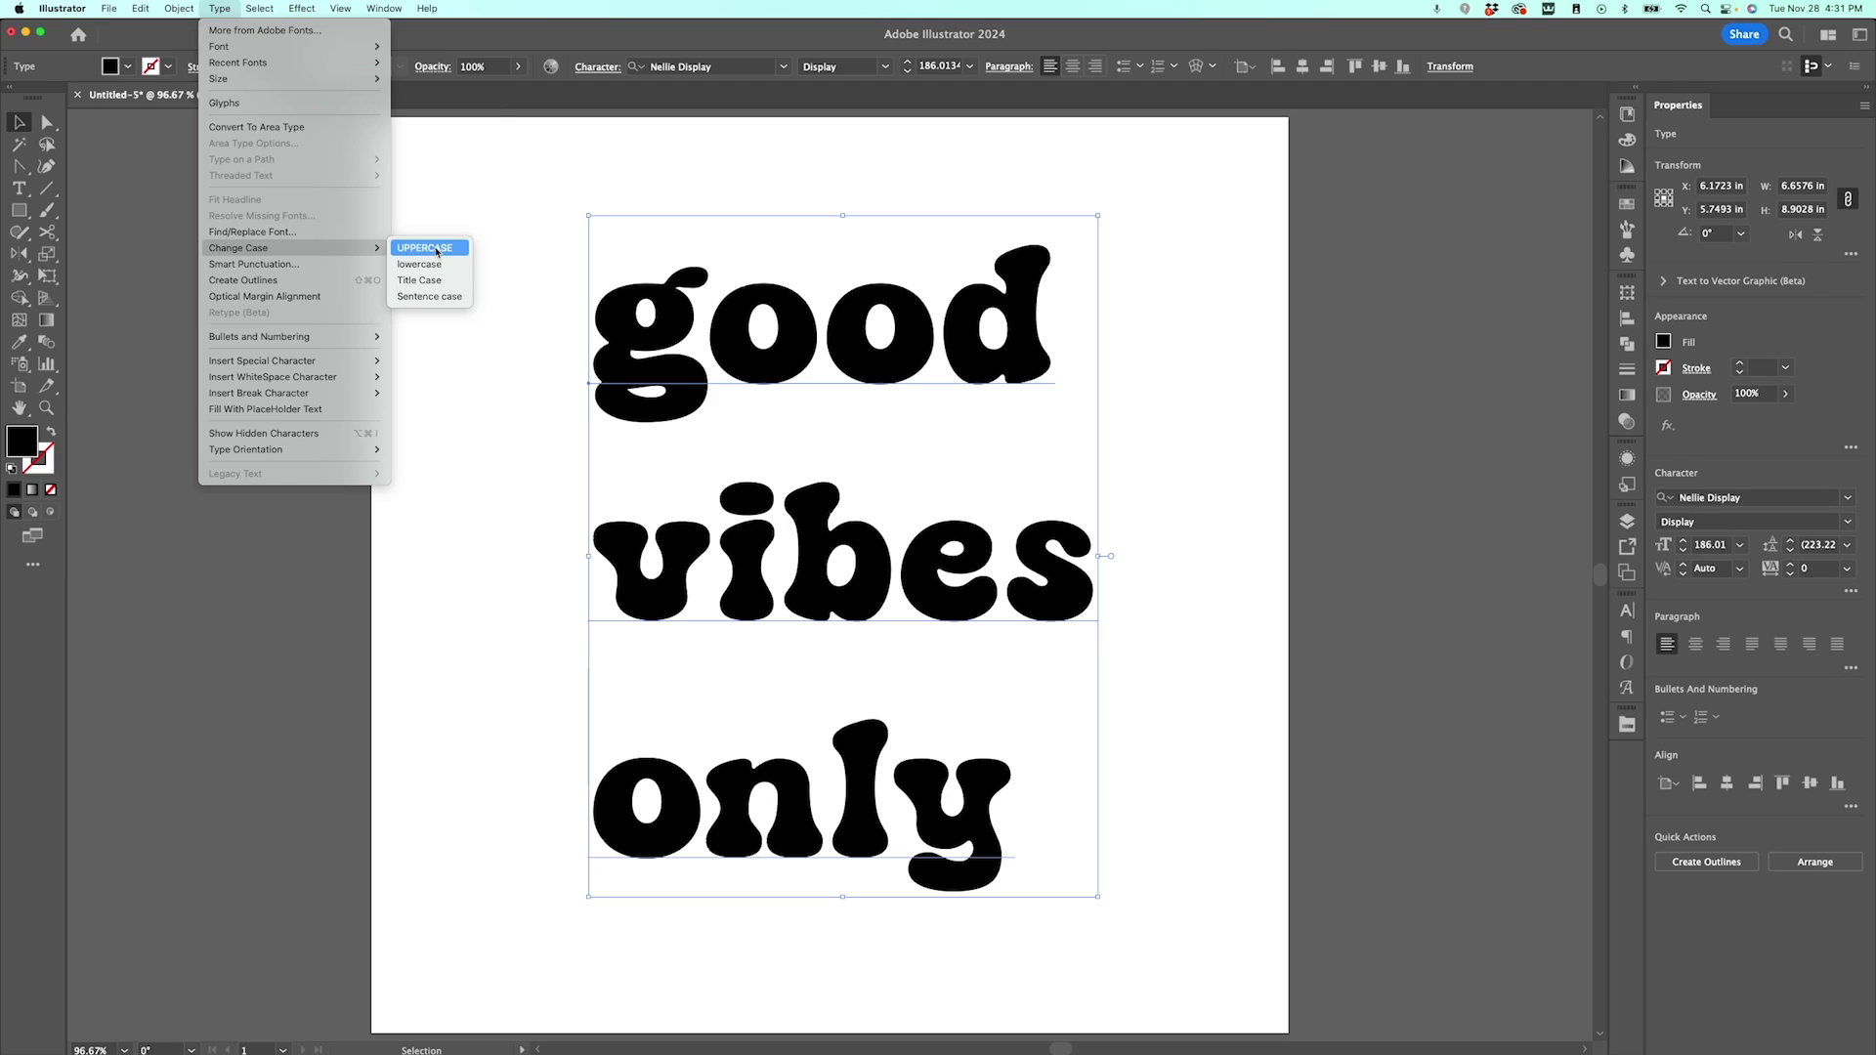
click(436, 250)
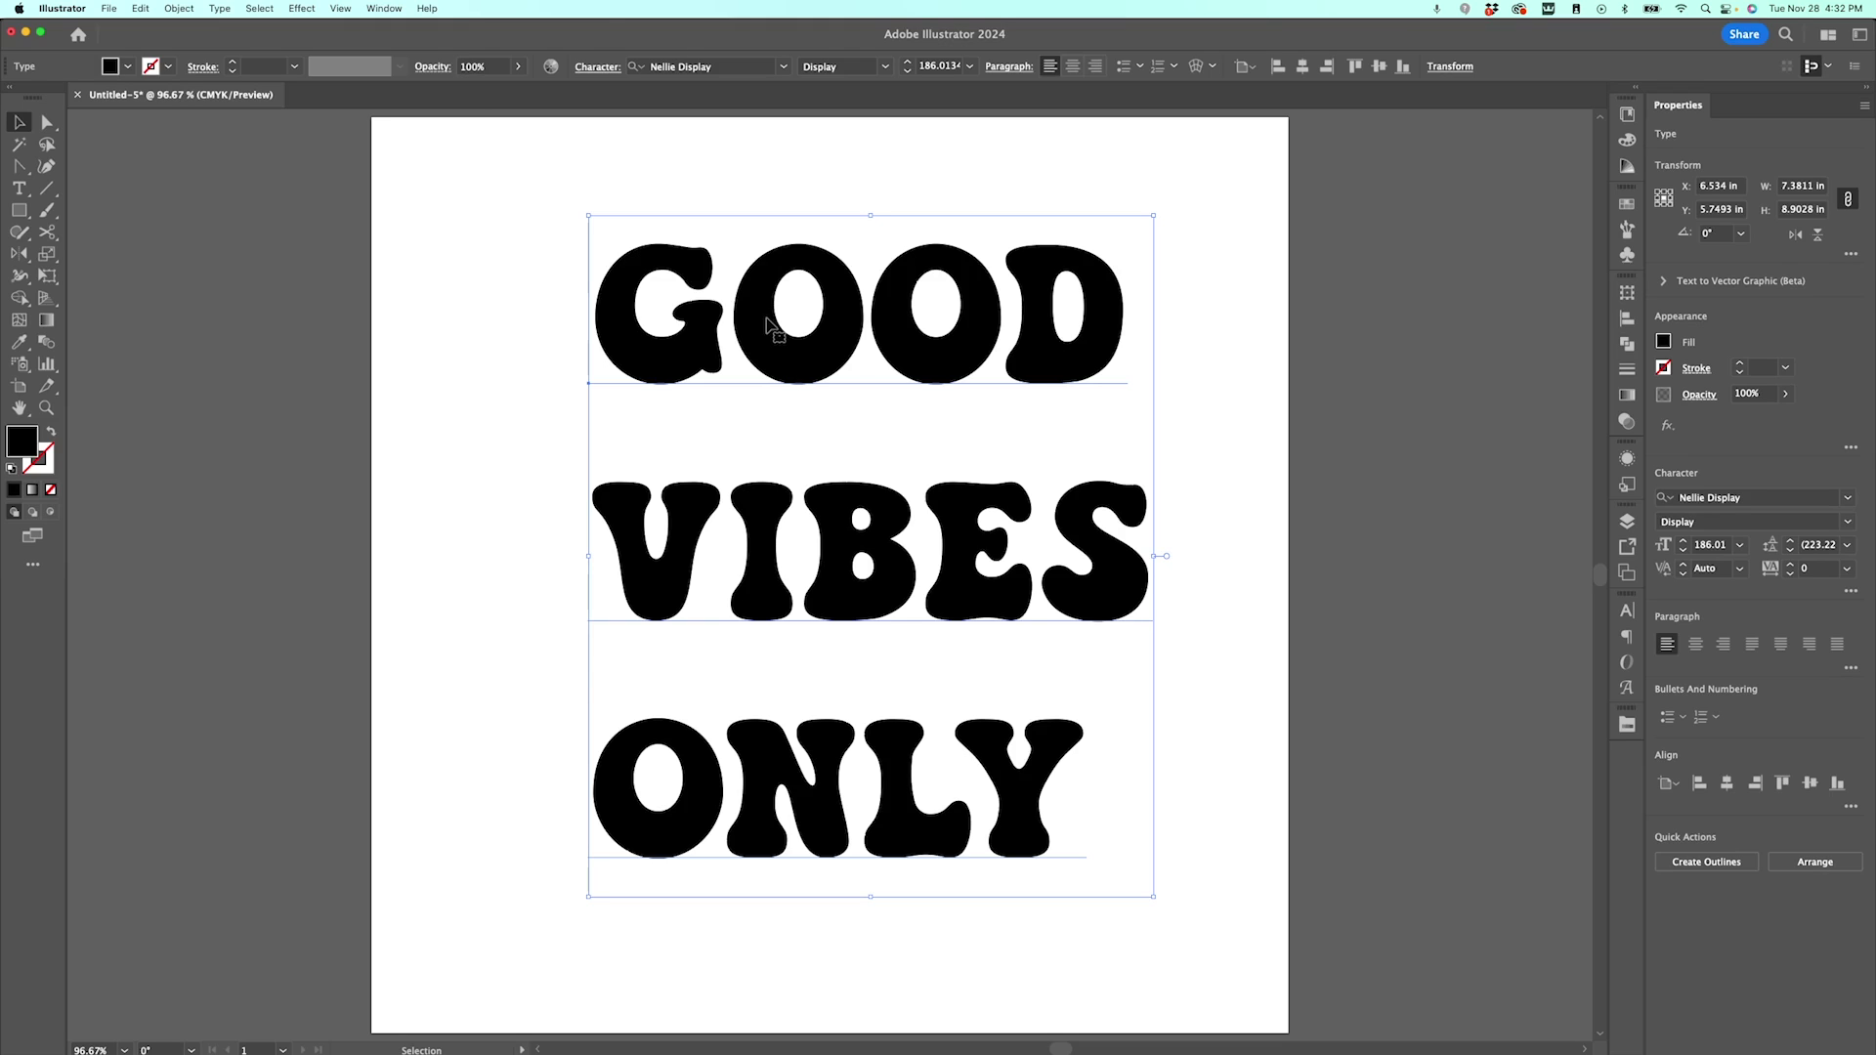
- Select the word GOOD and raise its font size to 195 pt
double_click(773, 328)
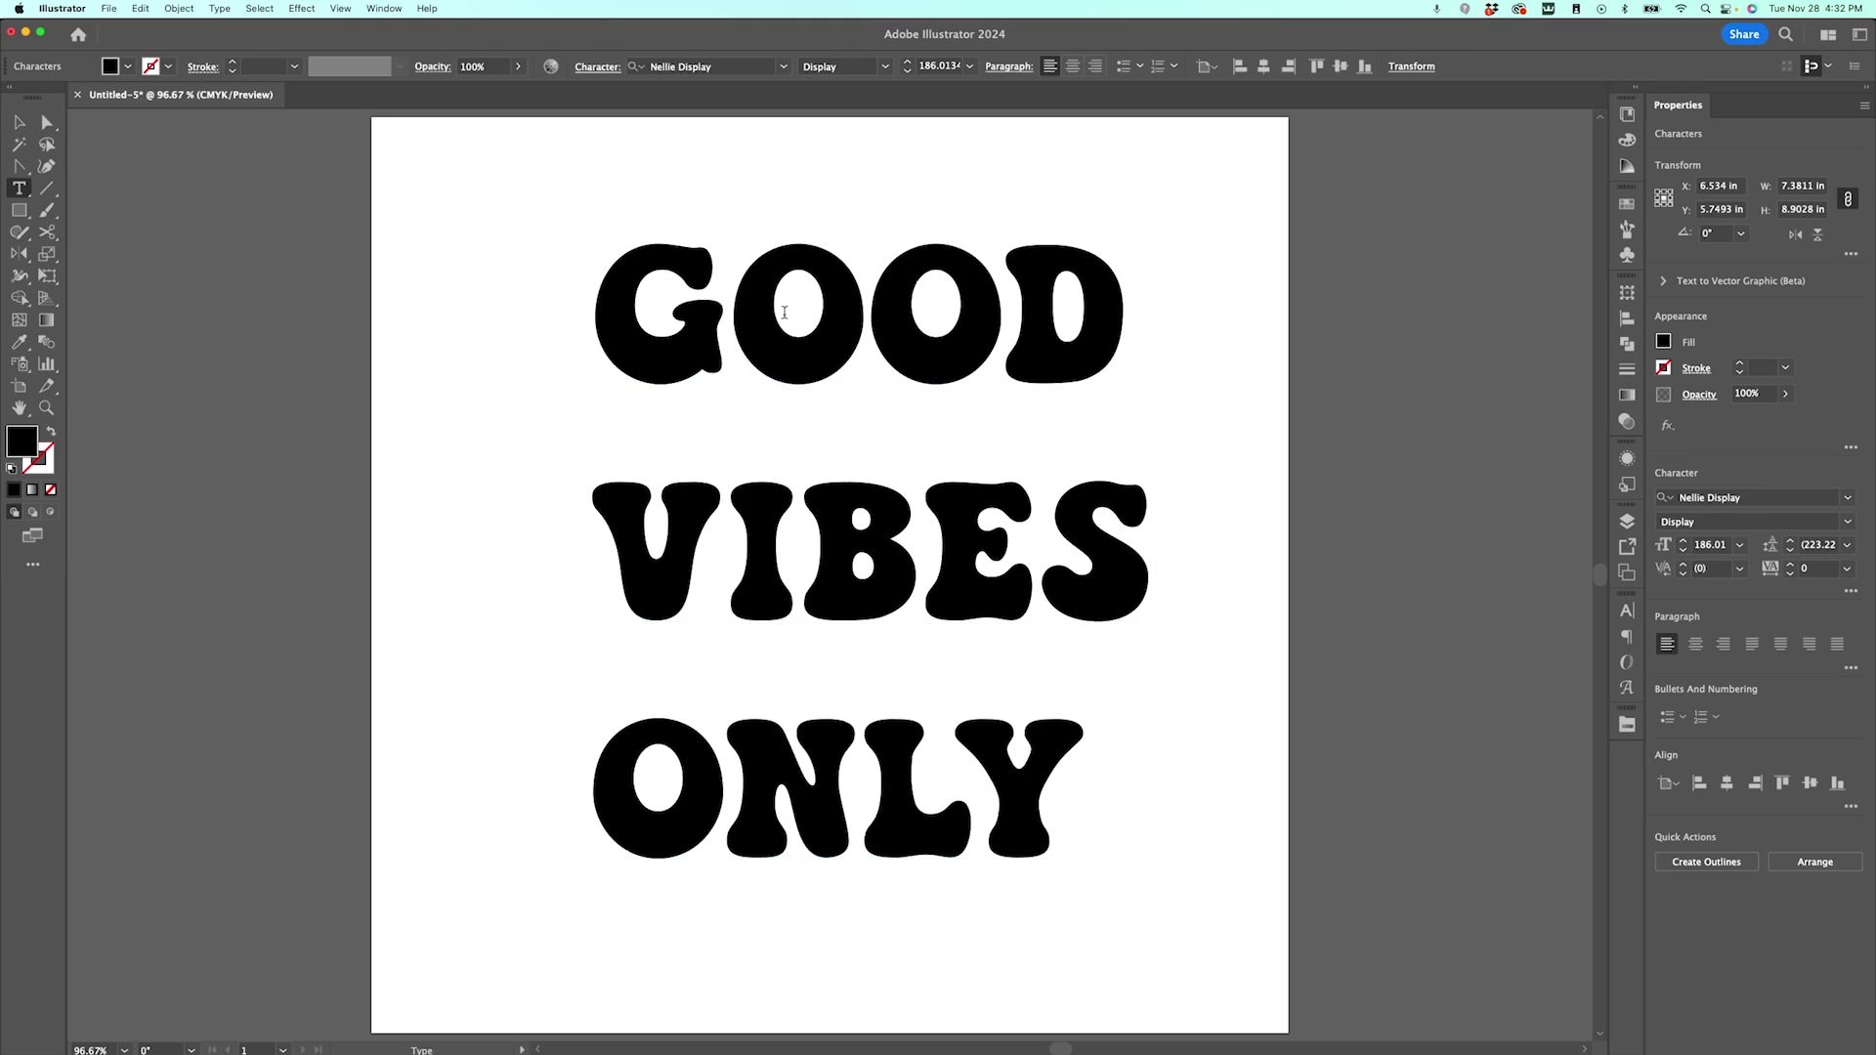
double_click(843, 305)
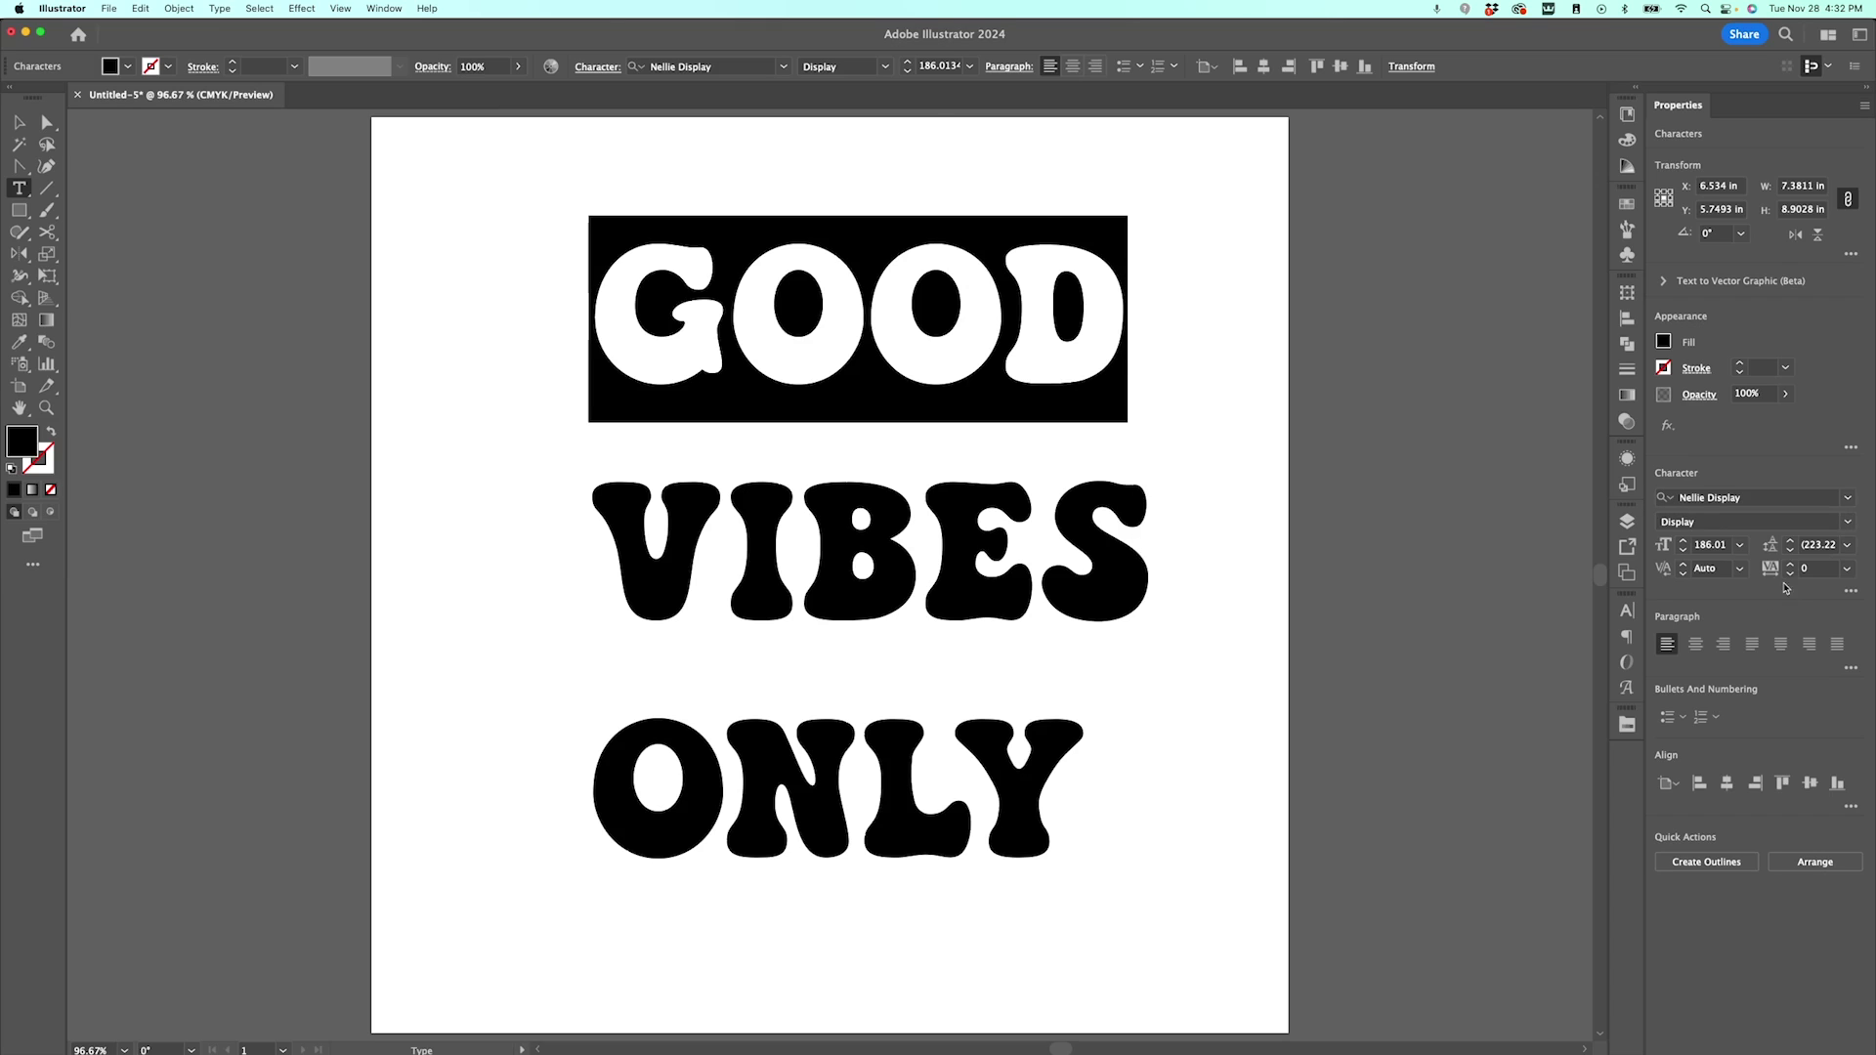
click(970, 67)
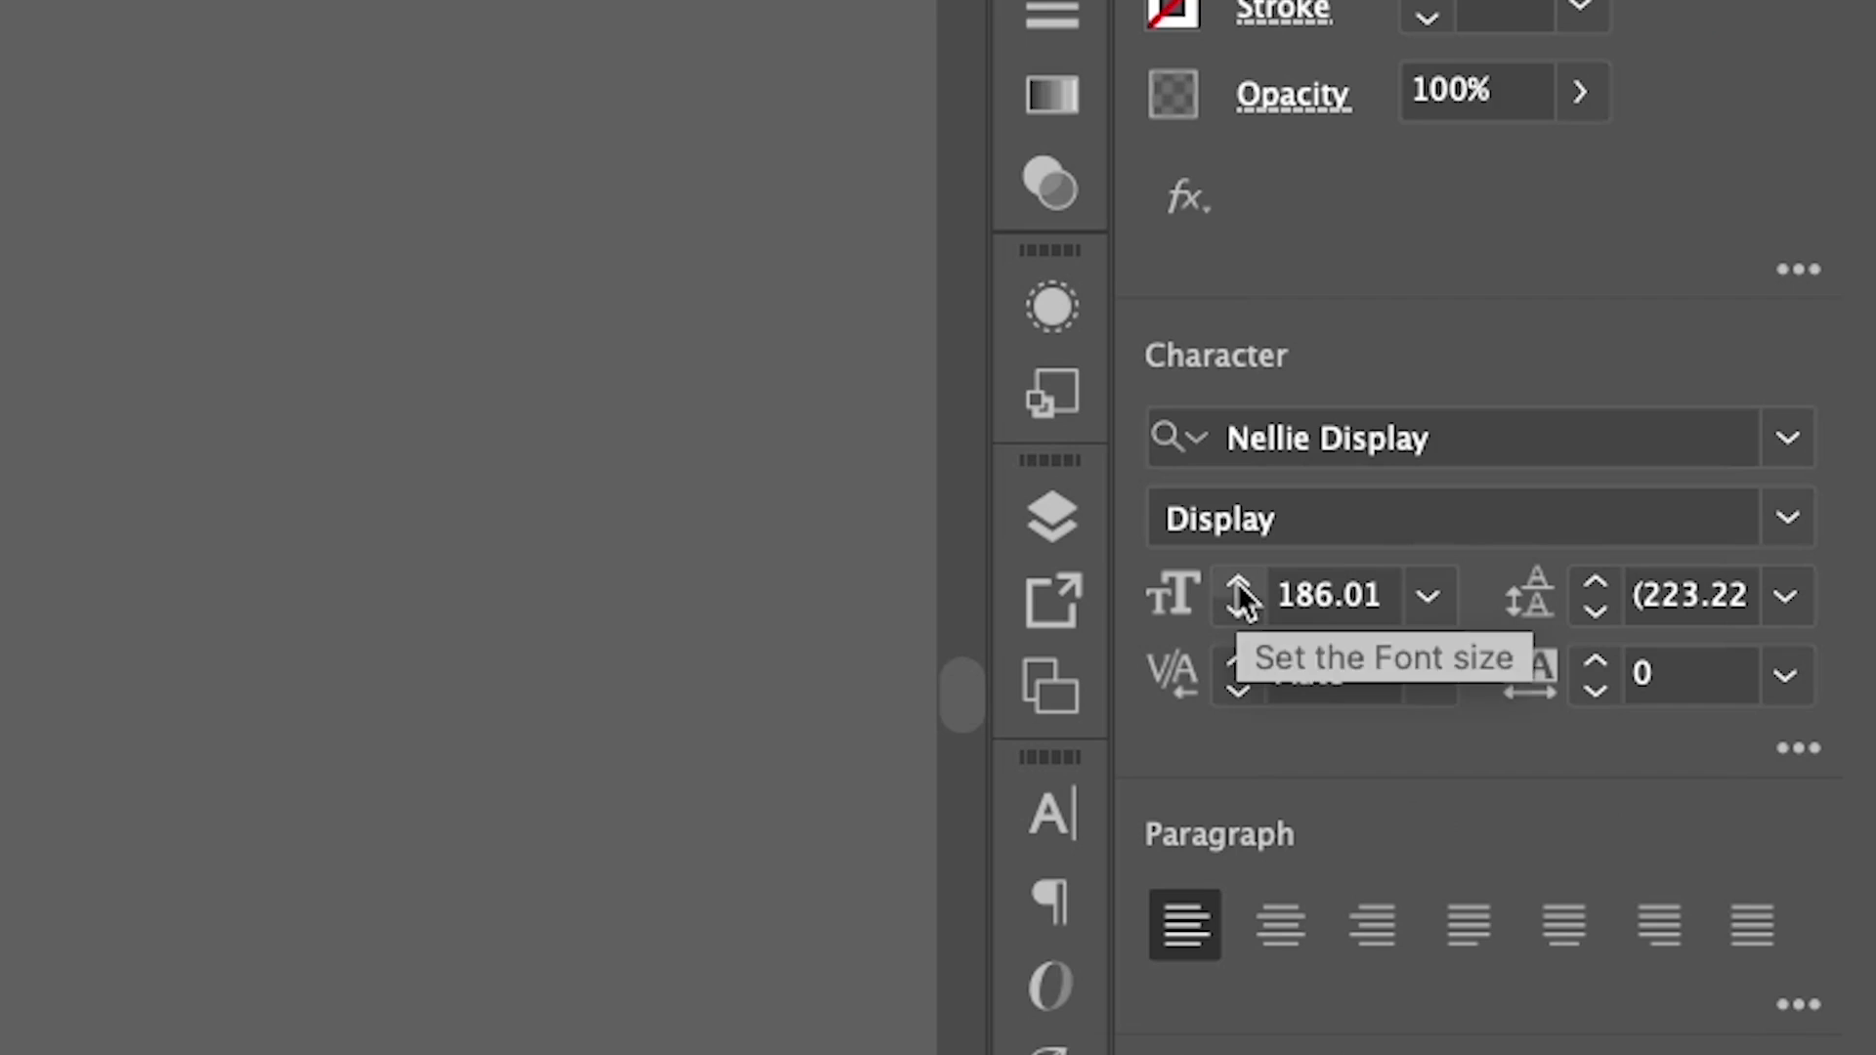
click(1685, 539)
triple_click(1684, 541)
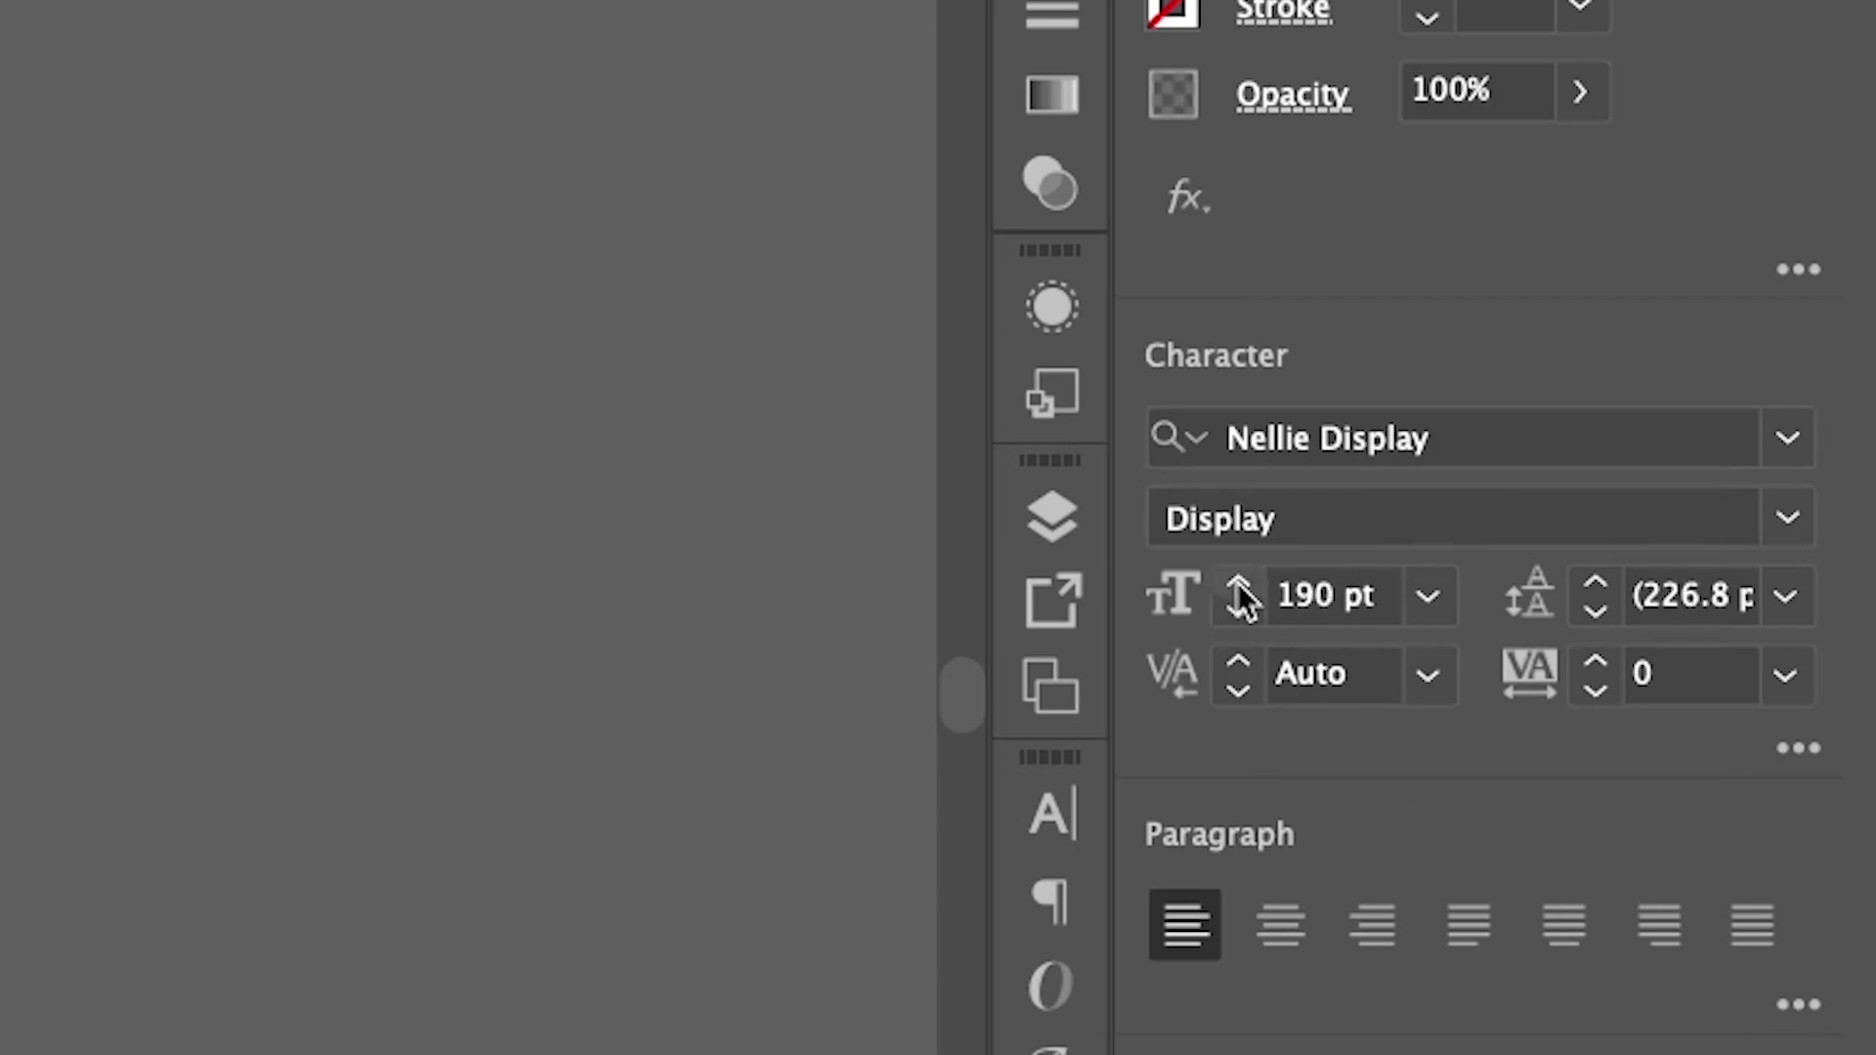
double_click(1684, 539)
click(1239, 586)
click(1239, 585)
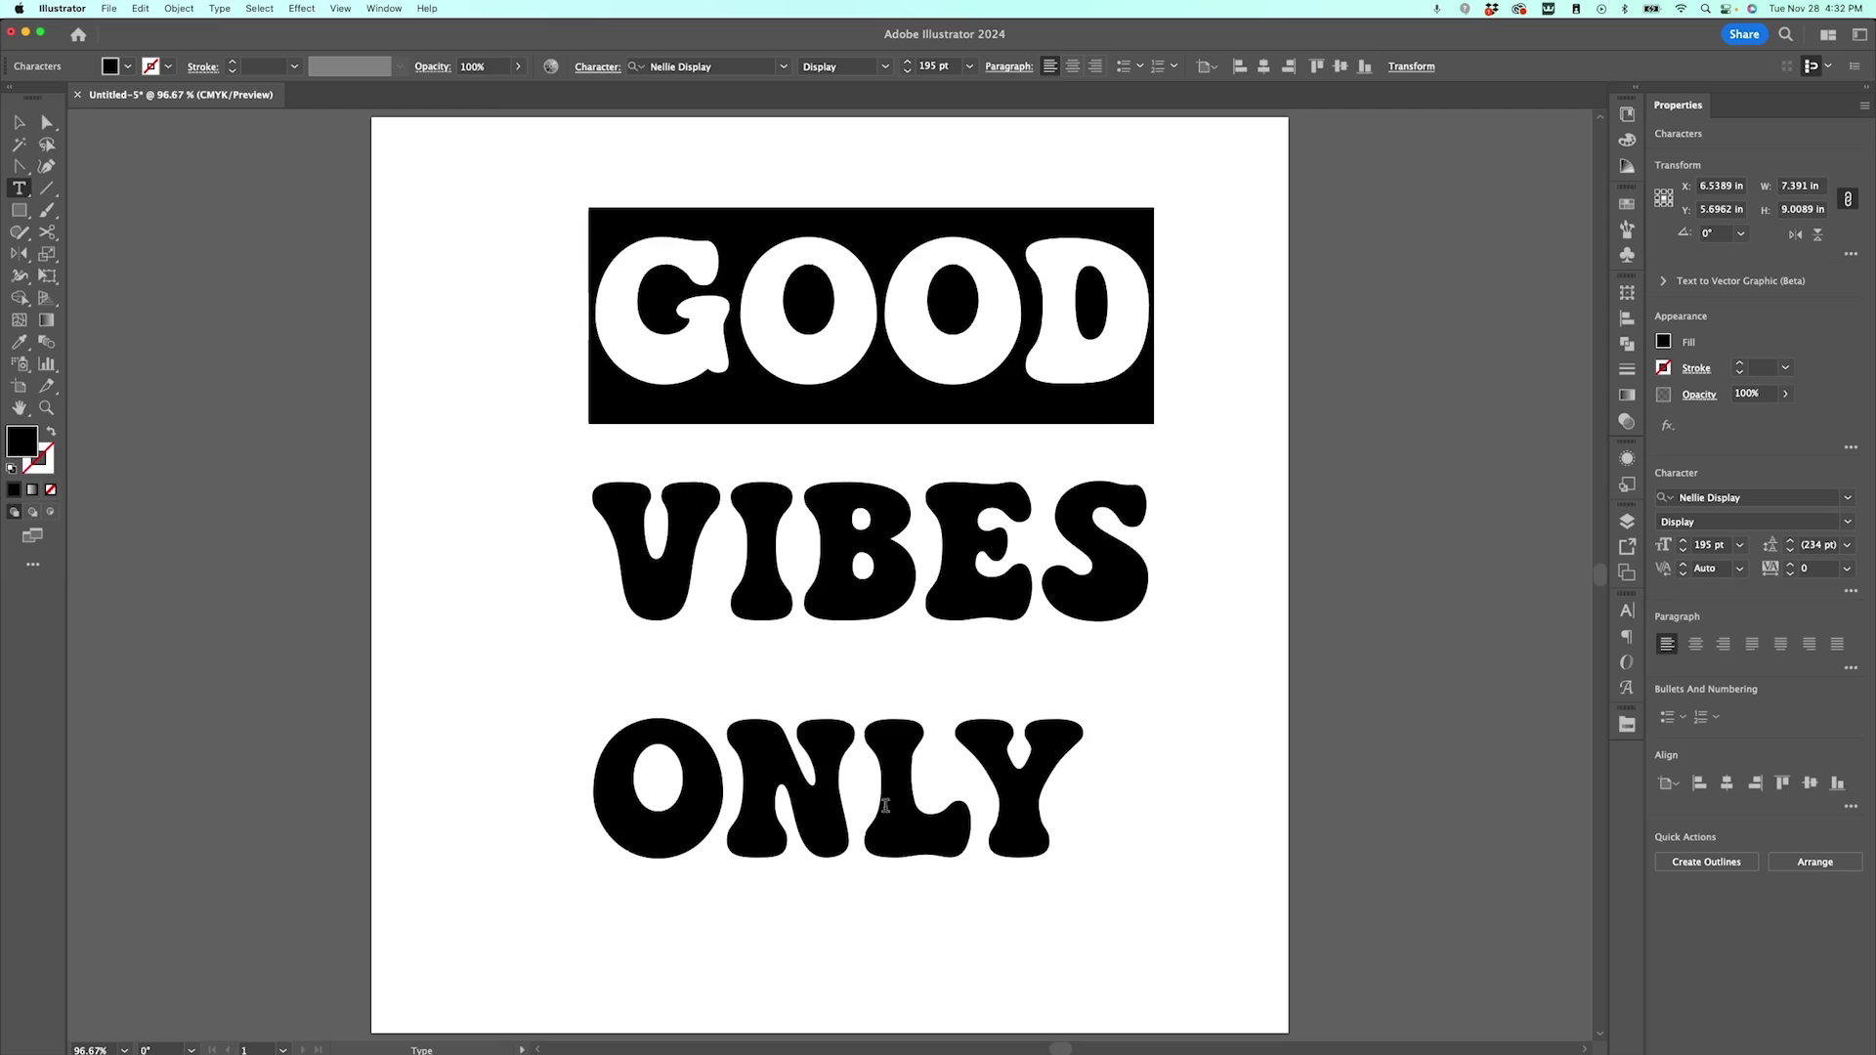
- Select the word ONLY and step up its font size with the size spinner
double_click(856, 792)
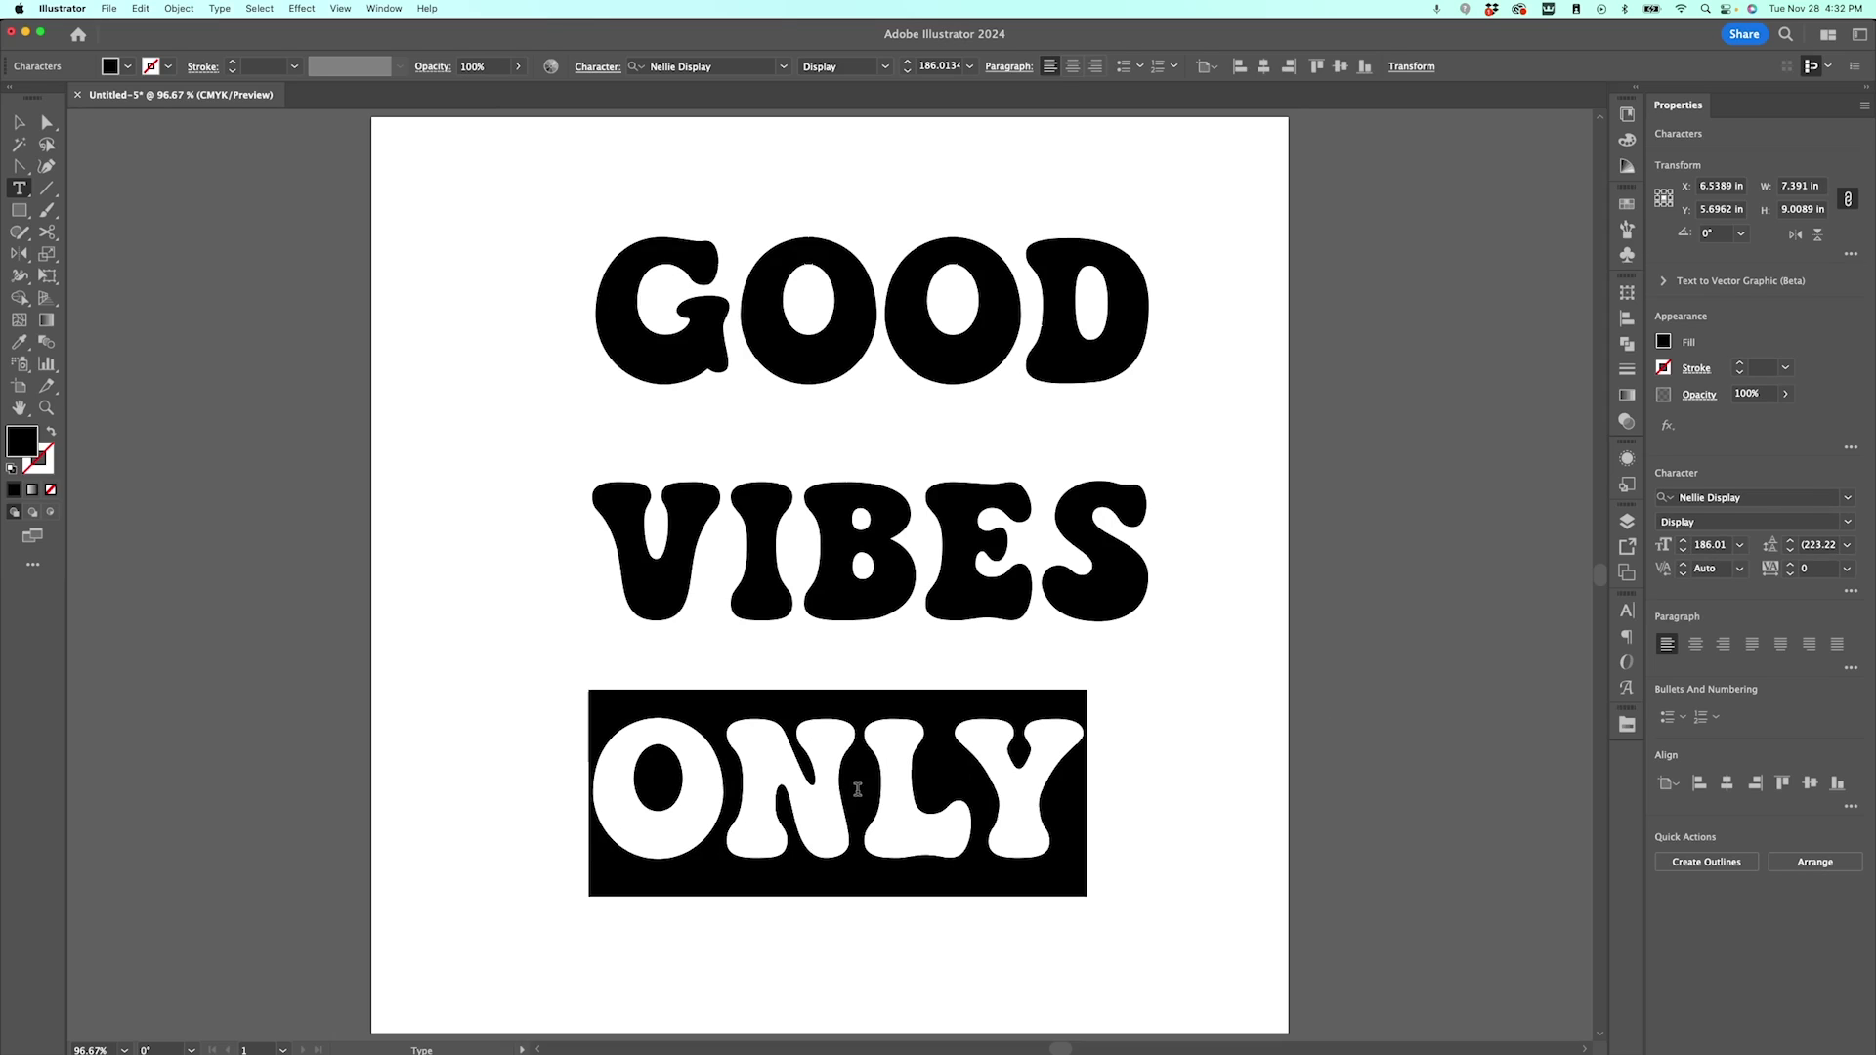
click(1686, 540)
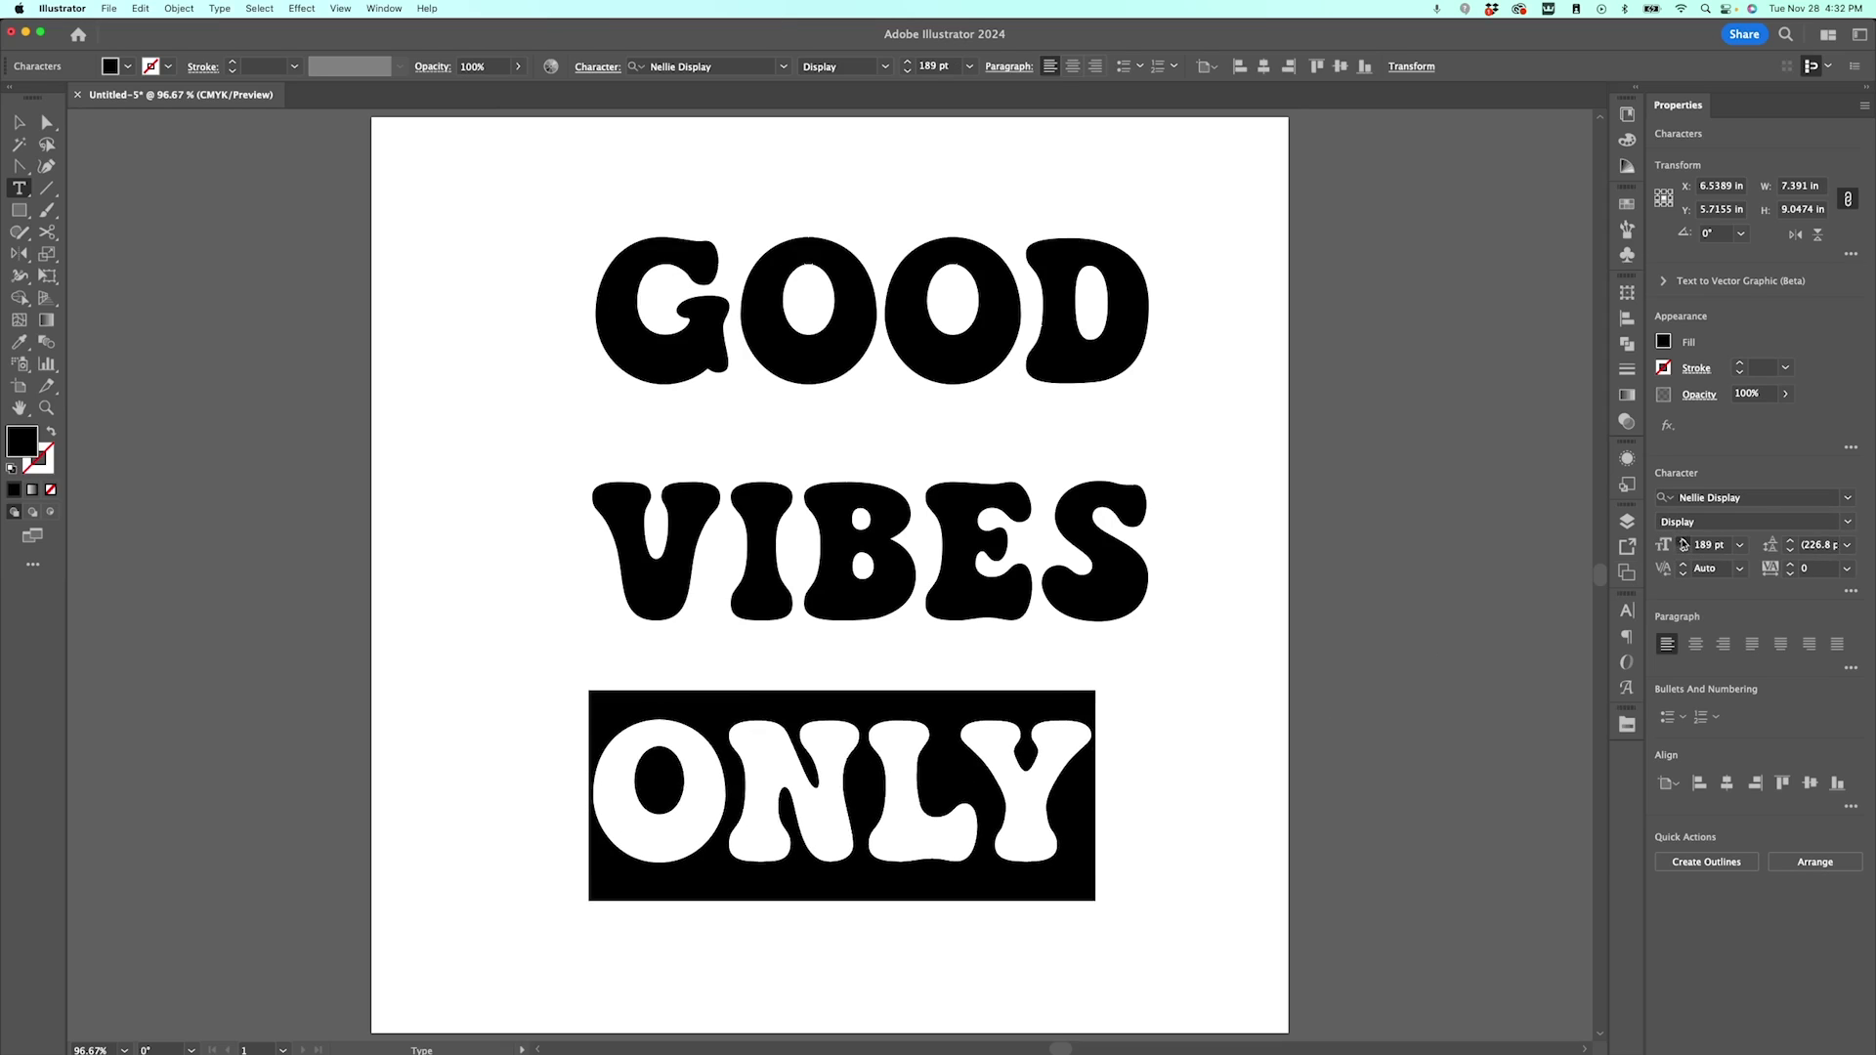
click(1686, 540)
click(1685, 539)
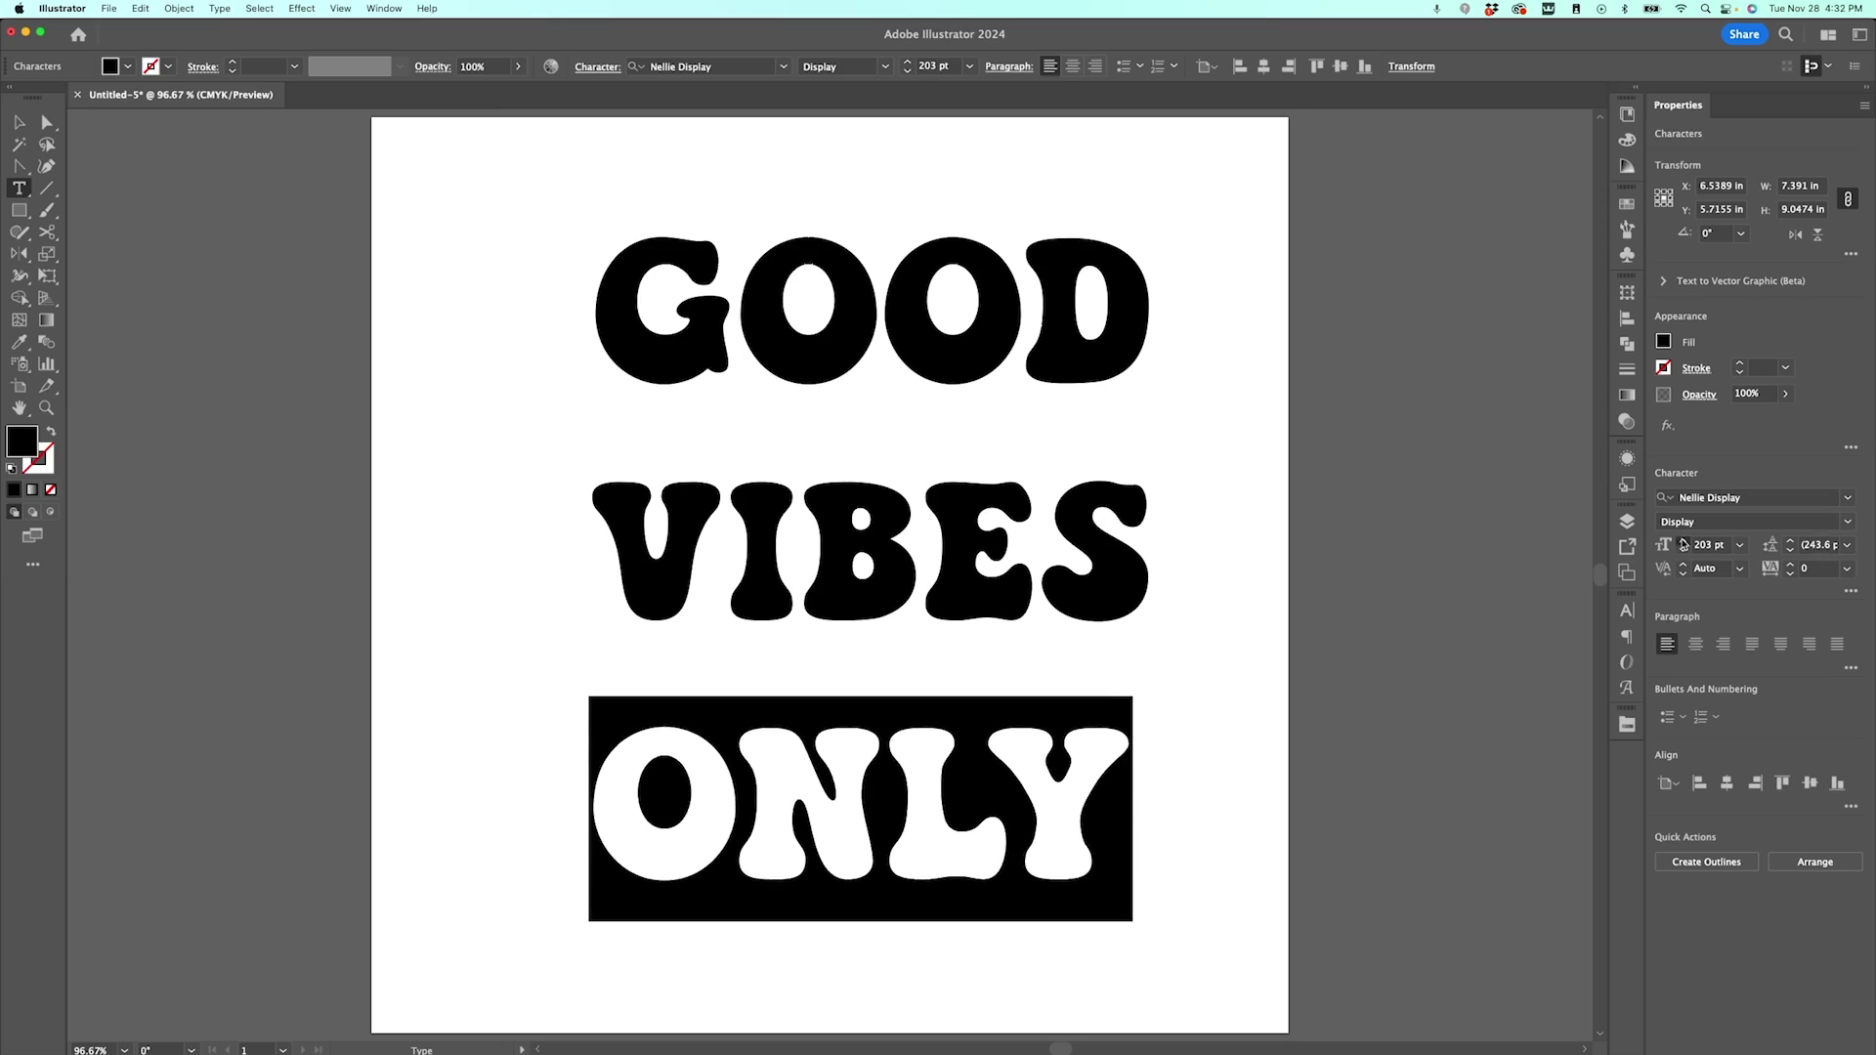
click(1685, 540)
click(801, 562)
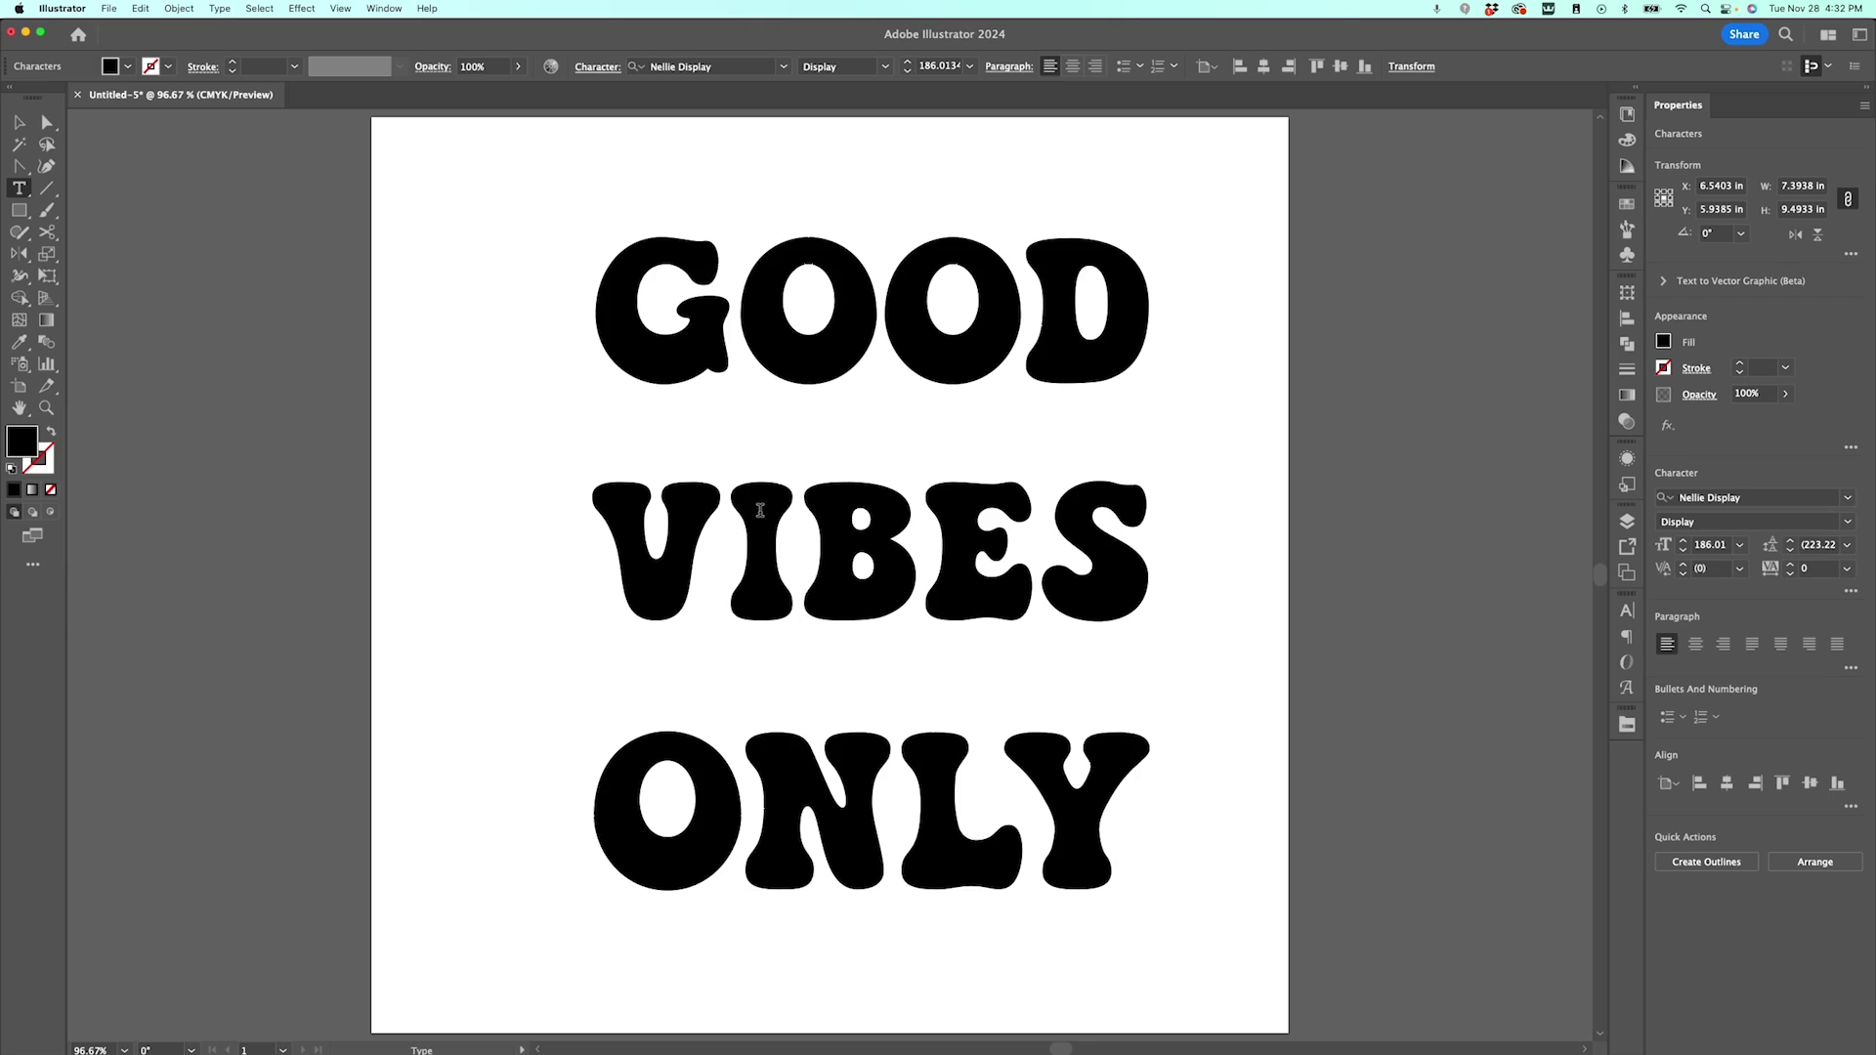
- Select VIBES and lower its leading so it sits closer to GOOD
double_click(838, 546)
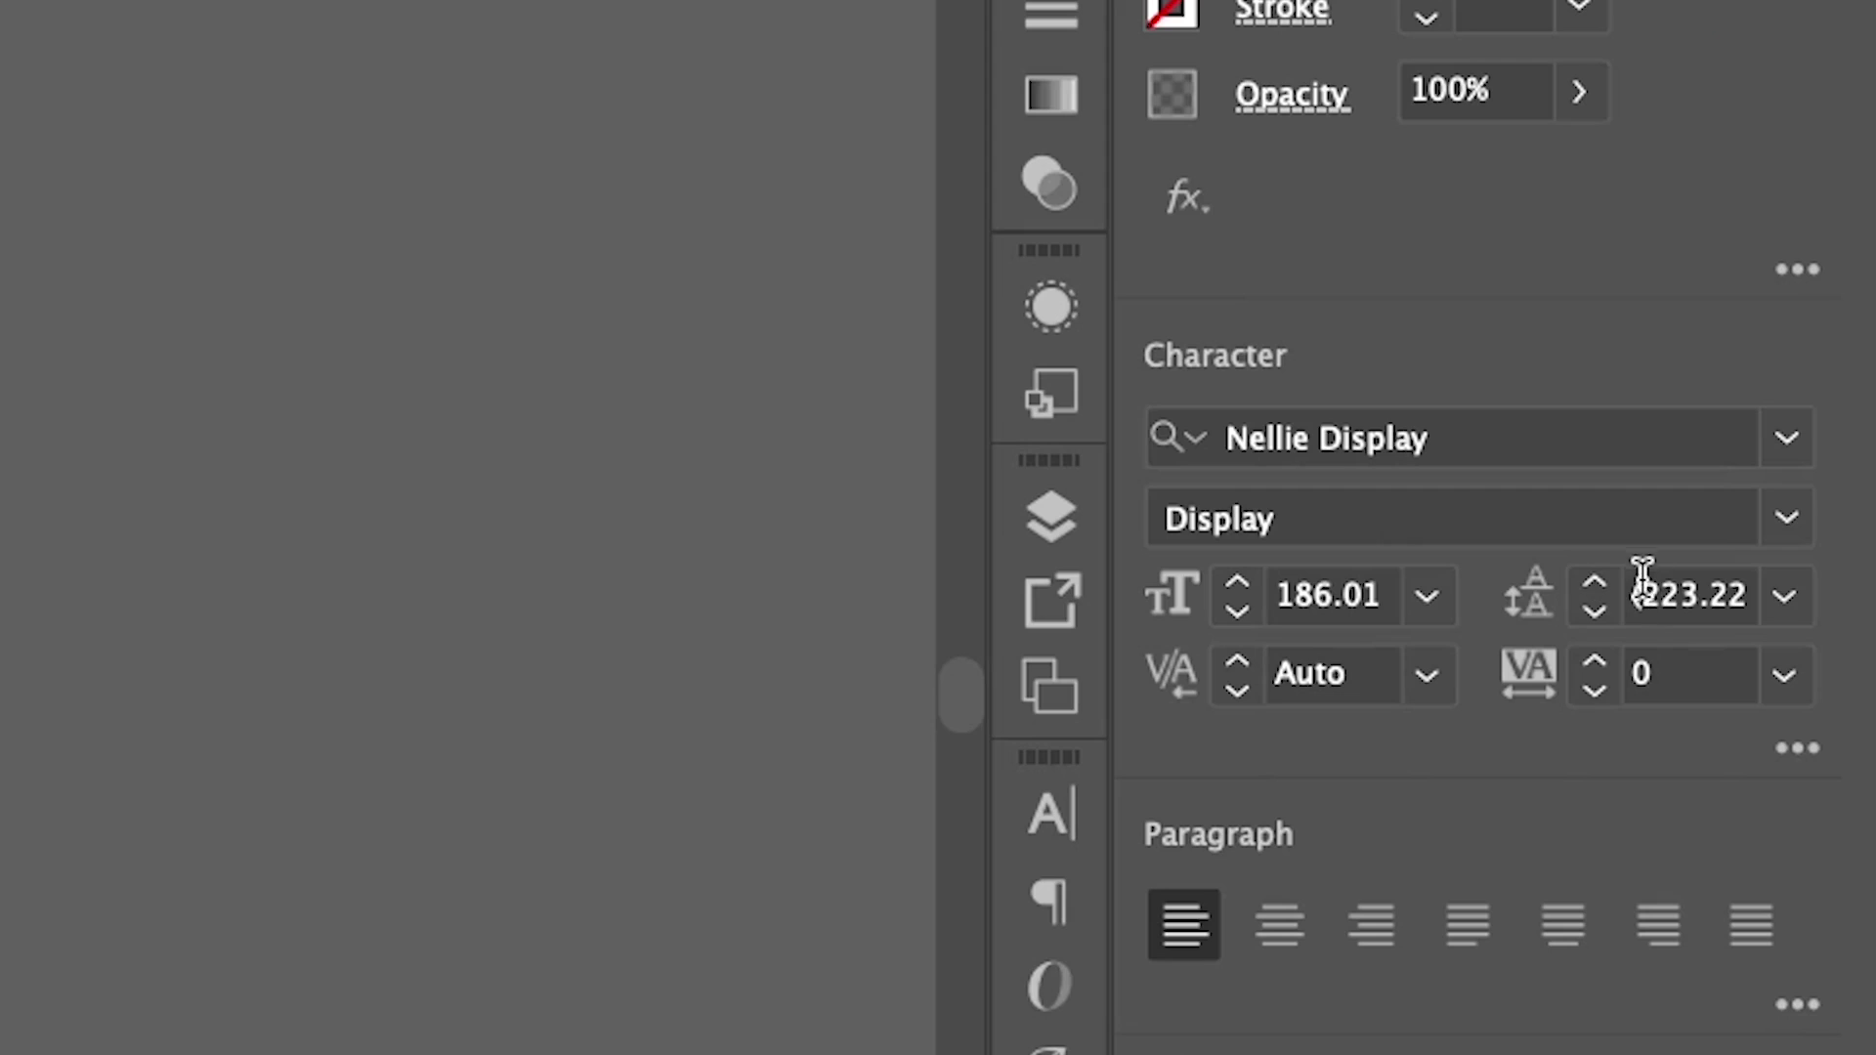
click(1595, 616)
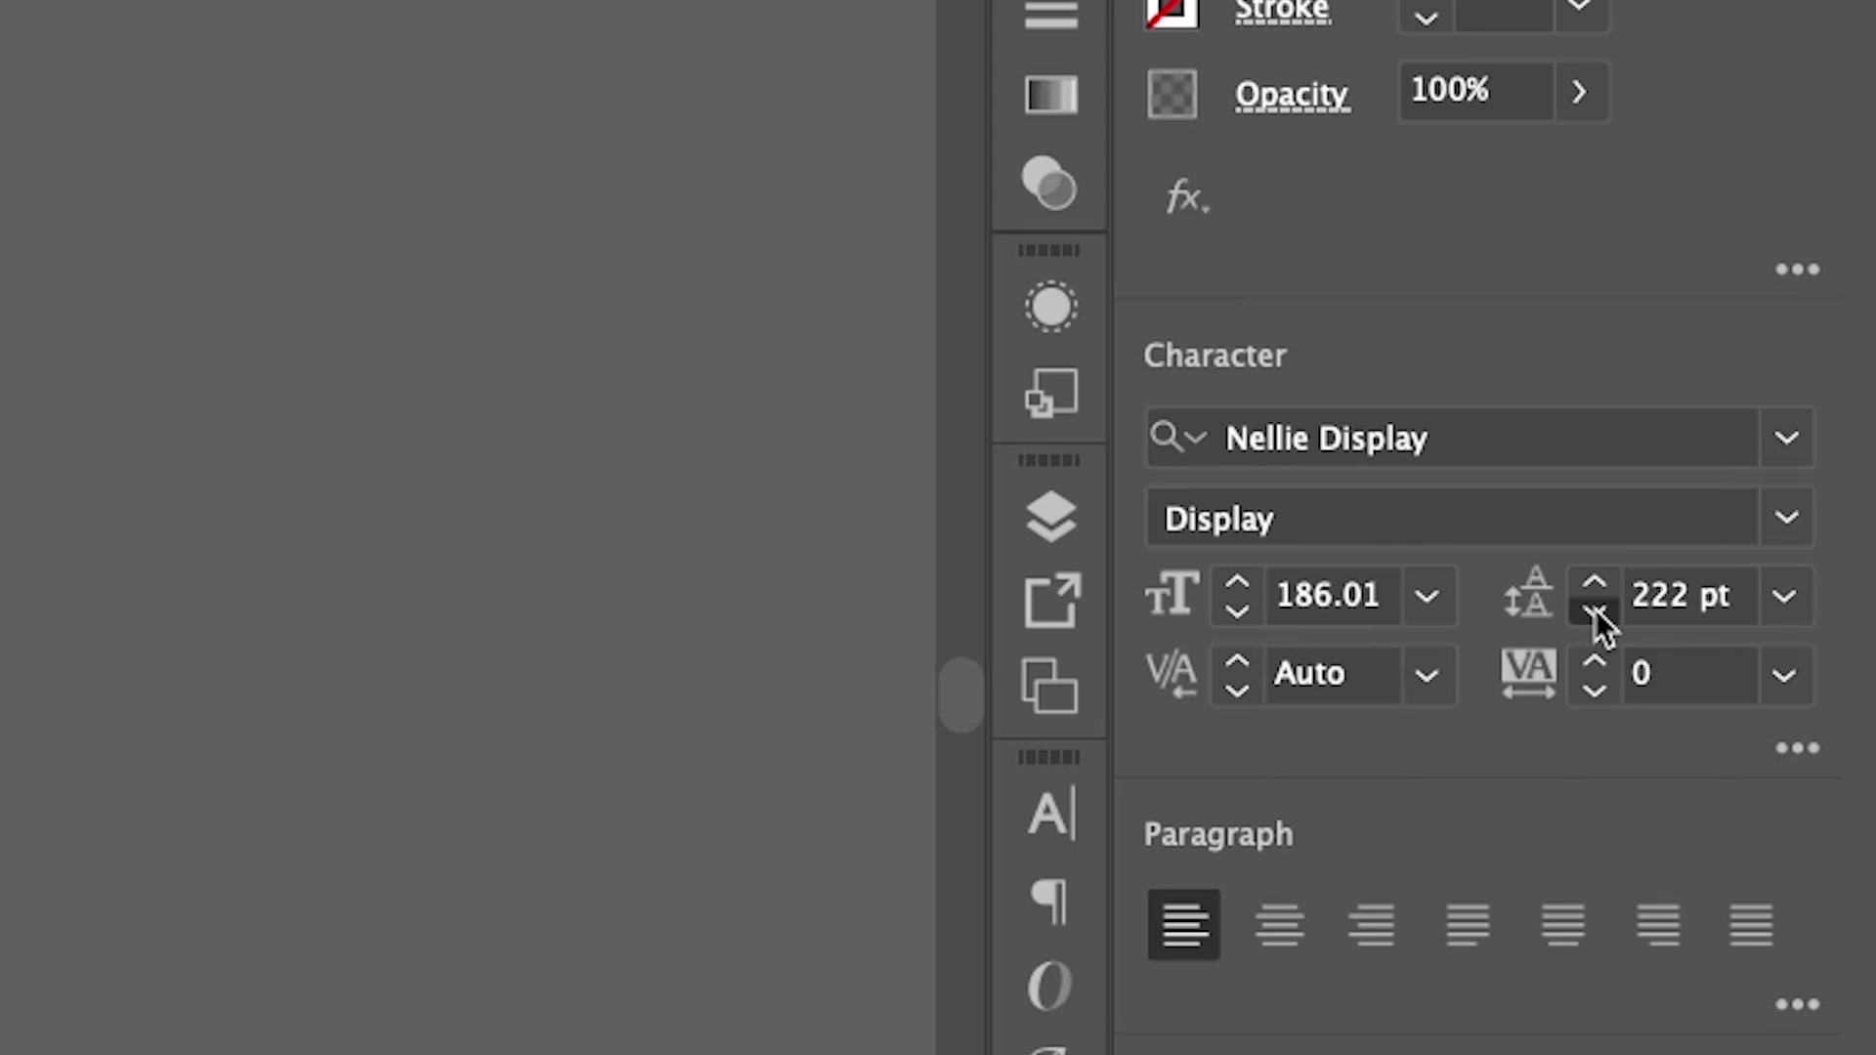
click(1595, 616)
click(1595, 616)
click(1596, 615)
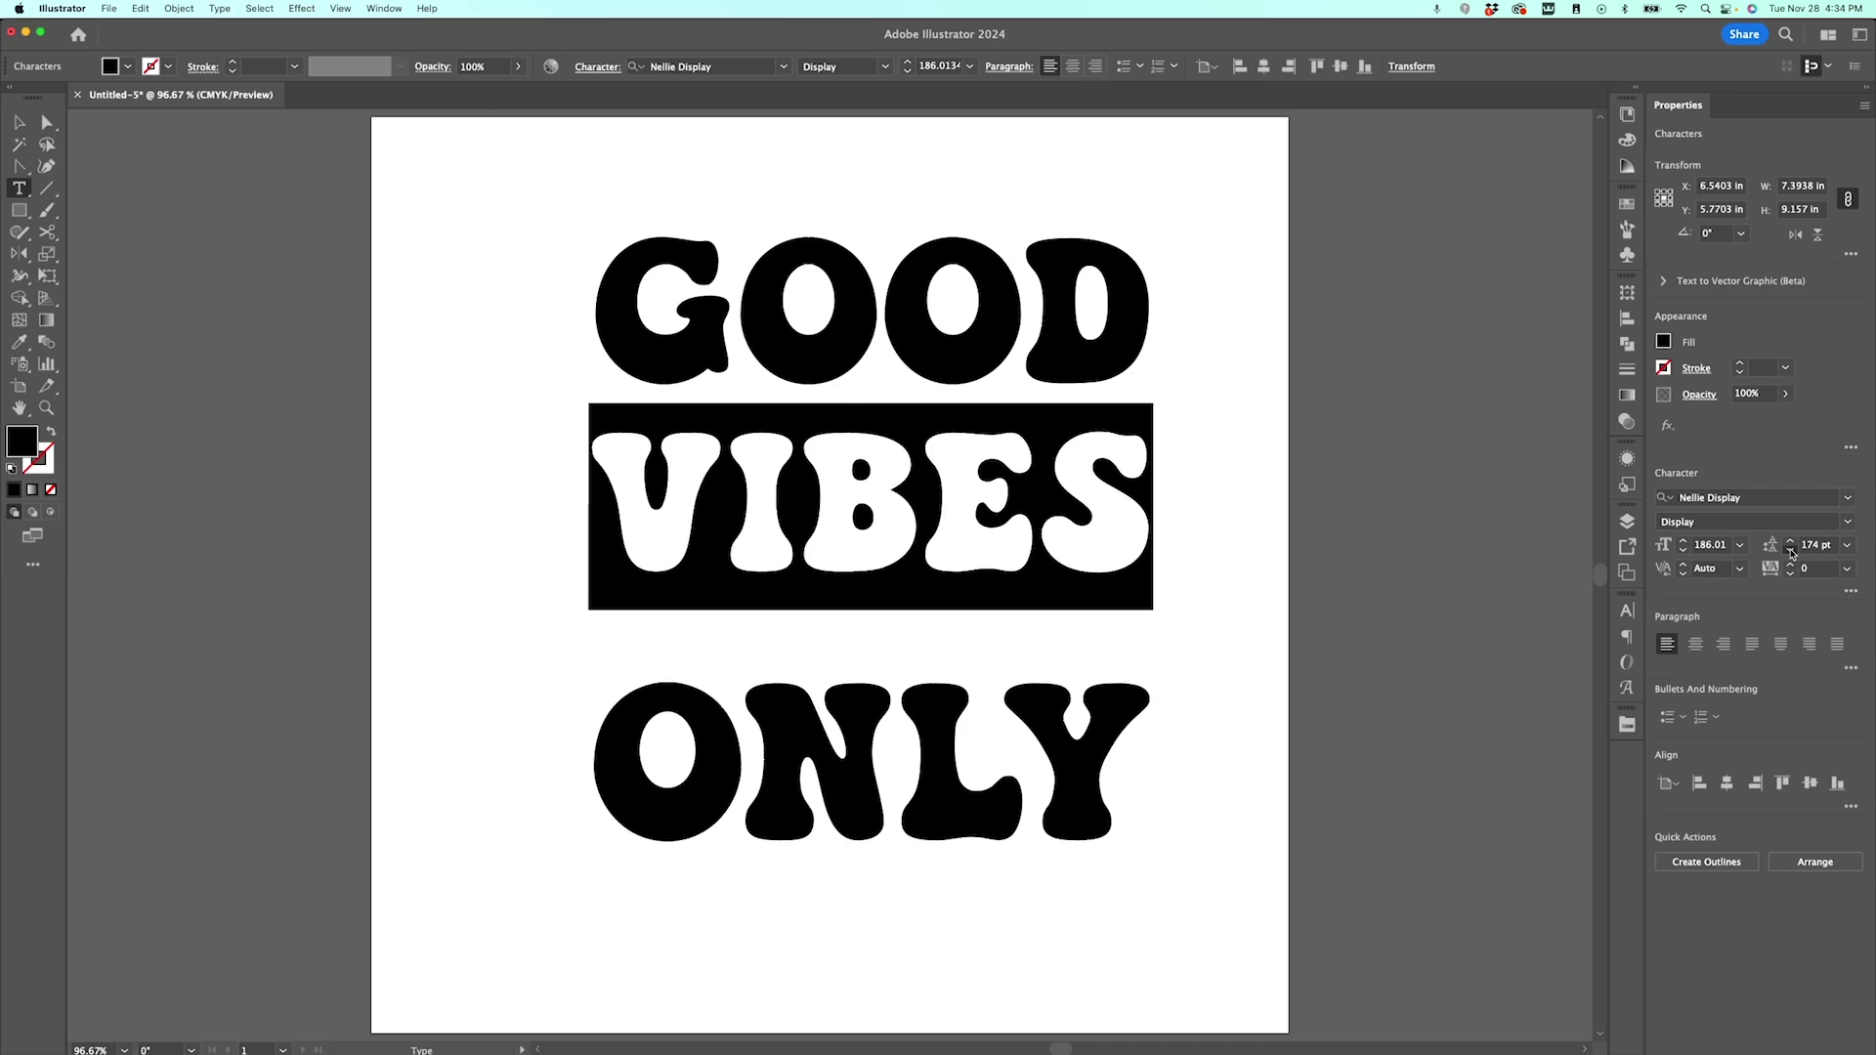
click(1791, 551)
click(1792, 551)
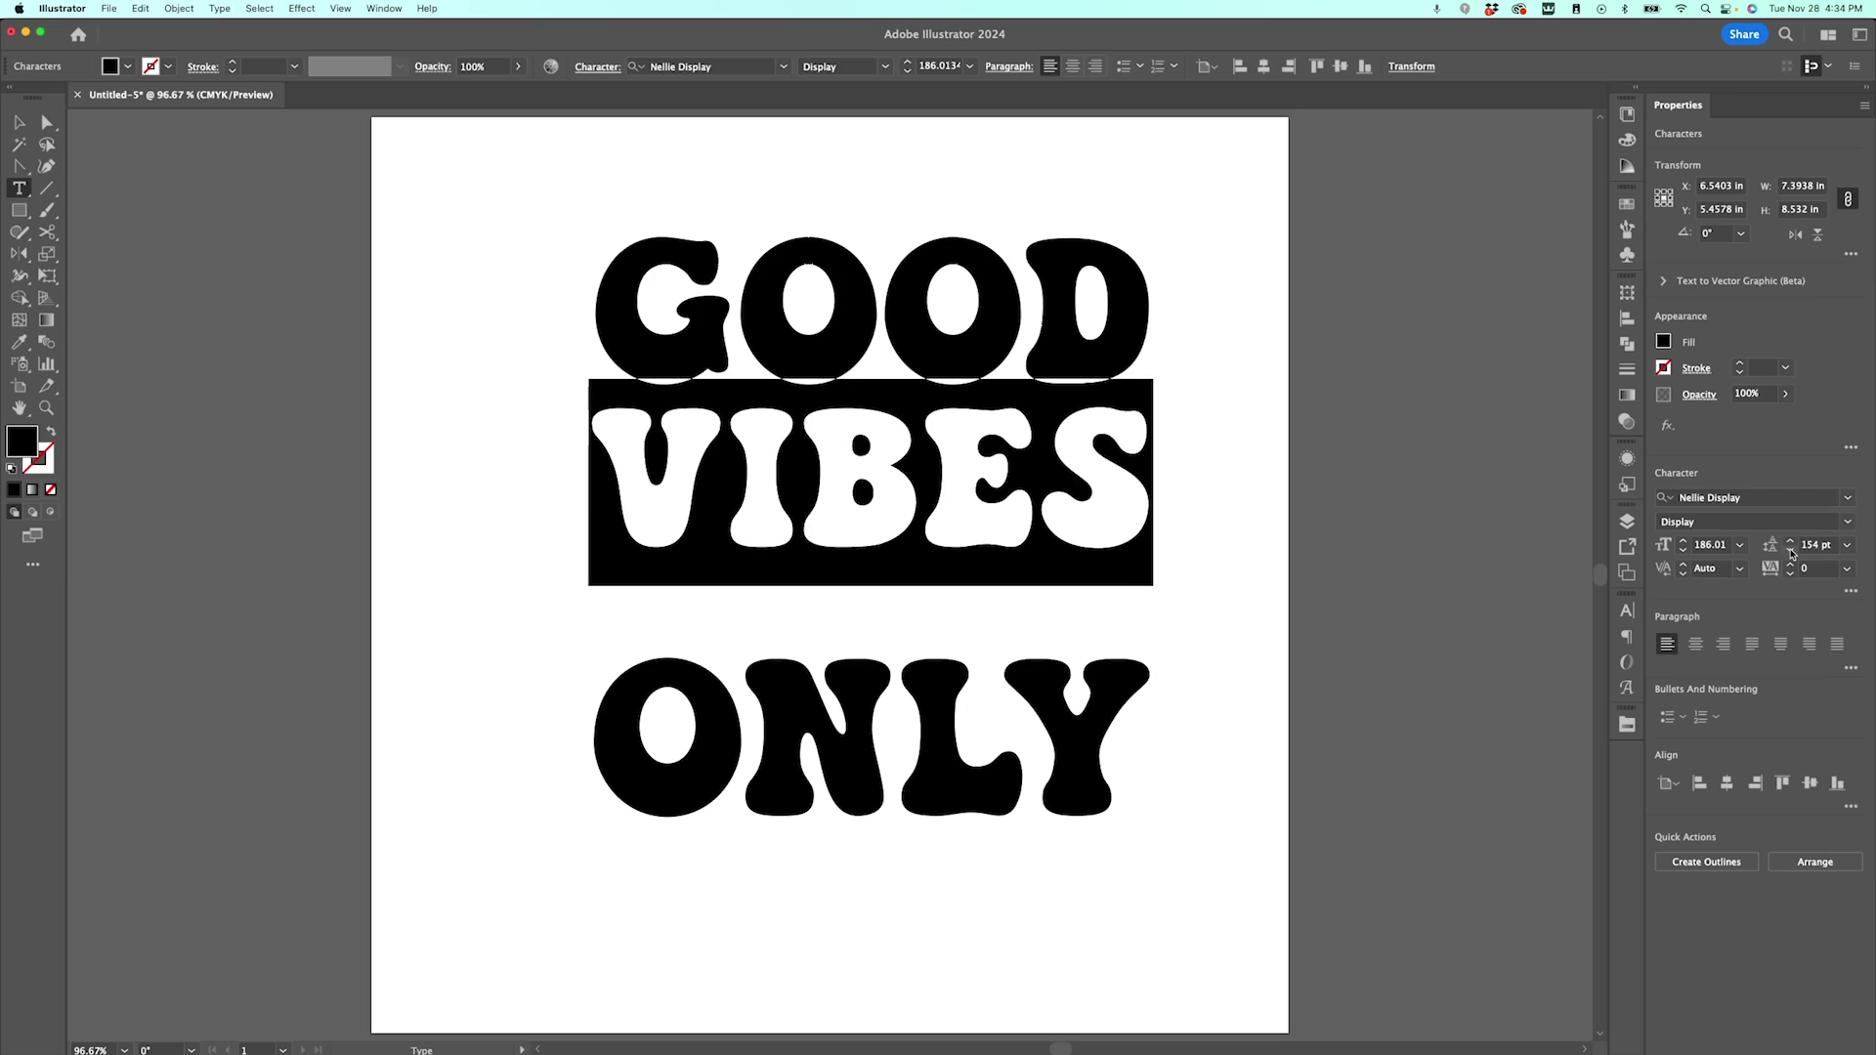
- Lower the ONLY line's leading to tuck it just under VIBES, then exit text editing
triple_click(866, 745)
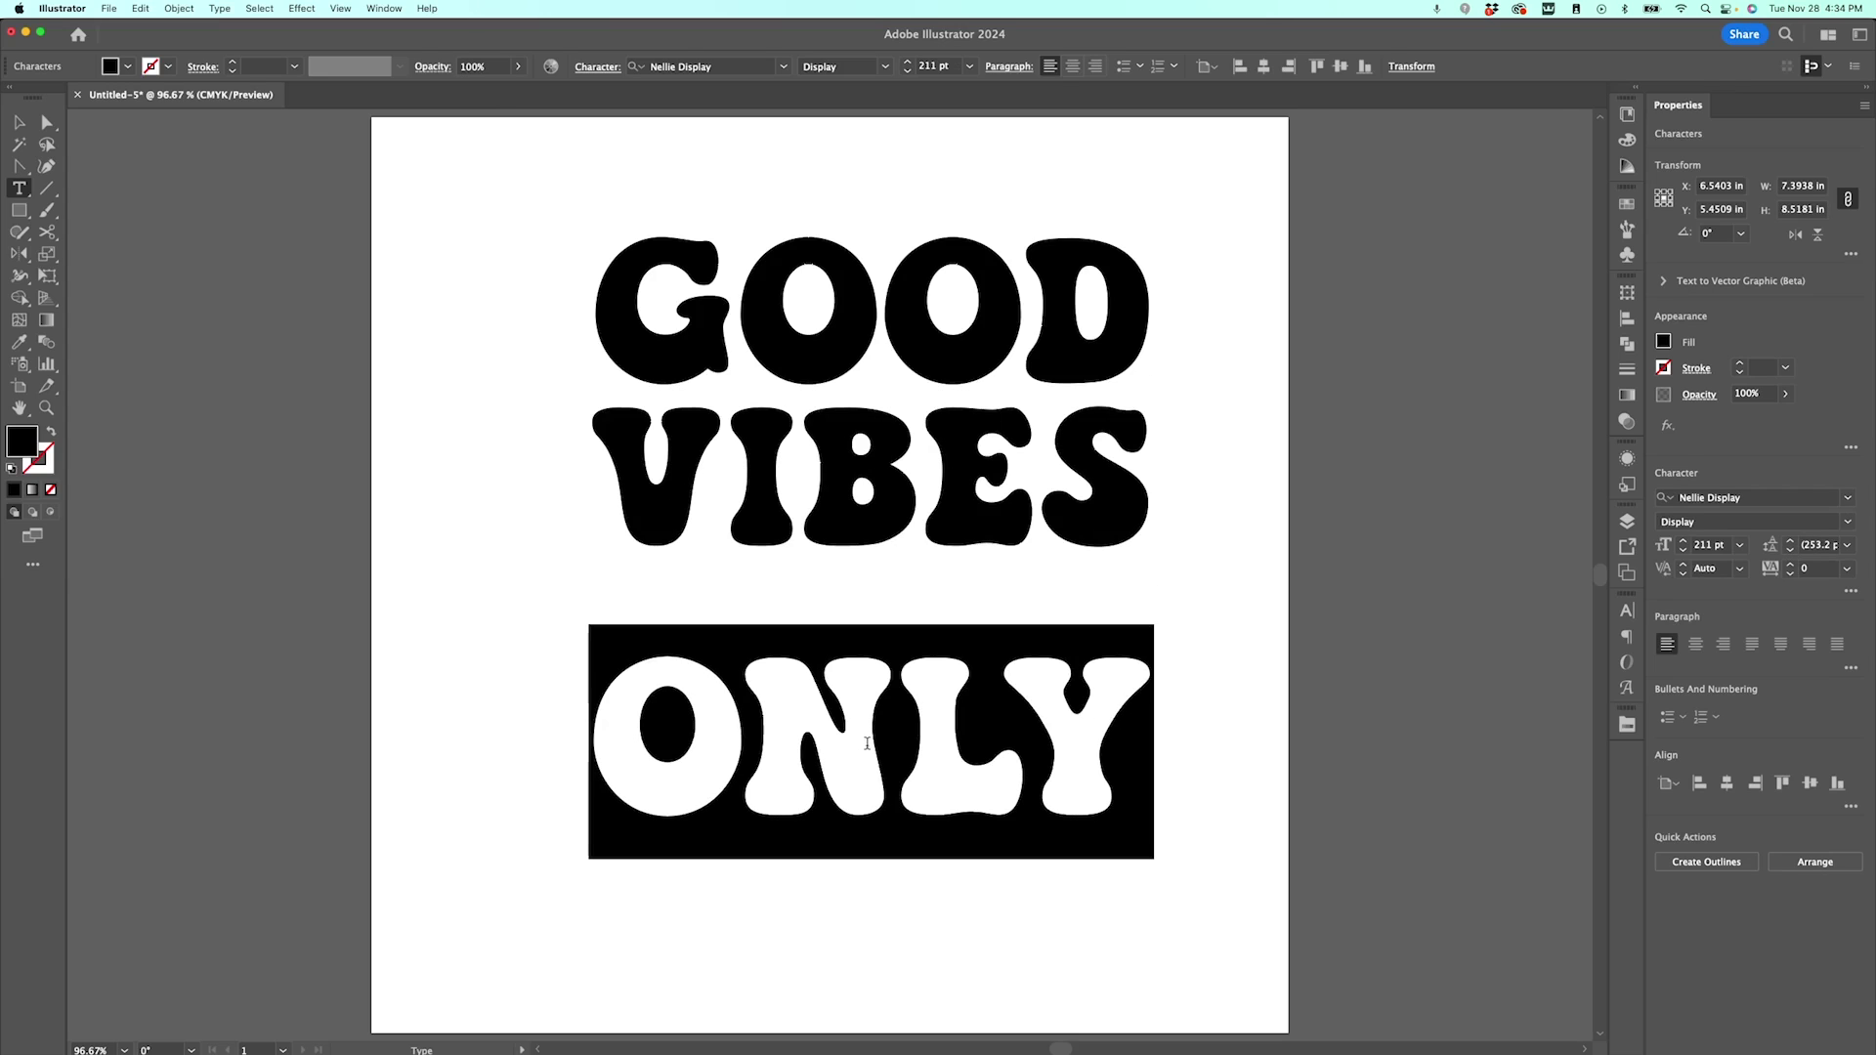
click(1791, 551)
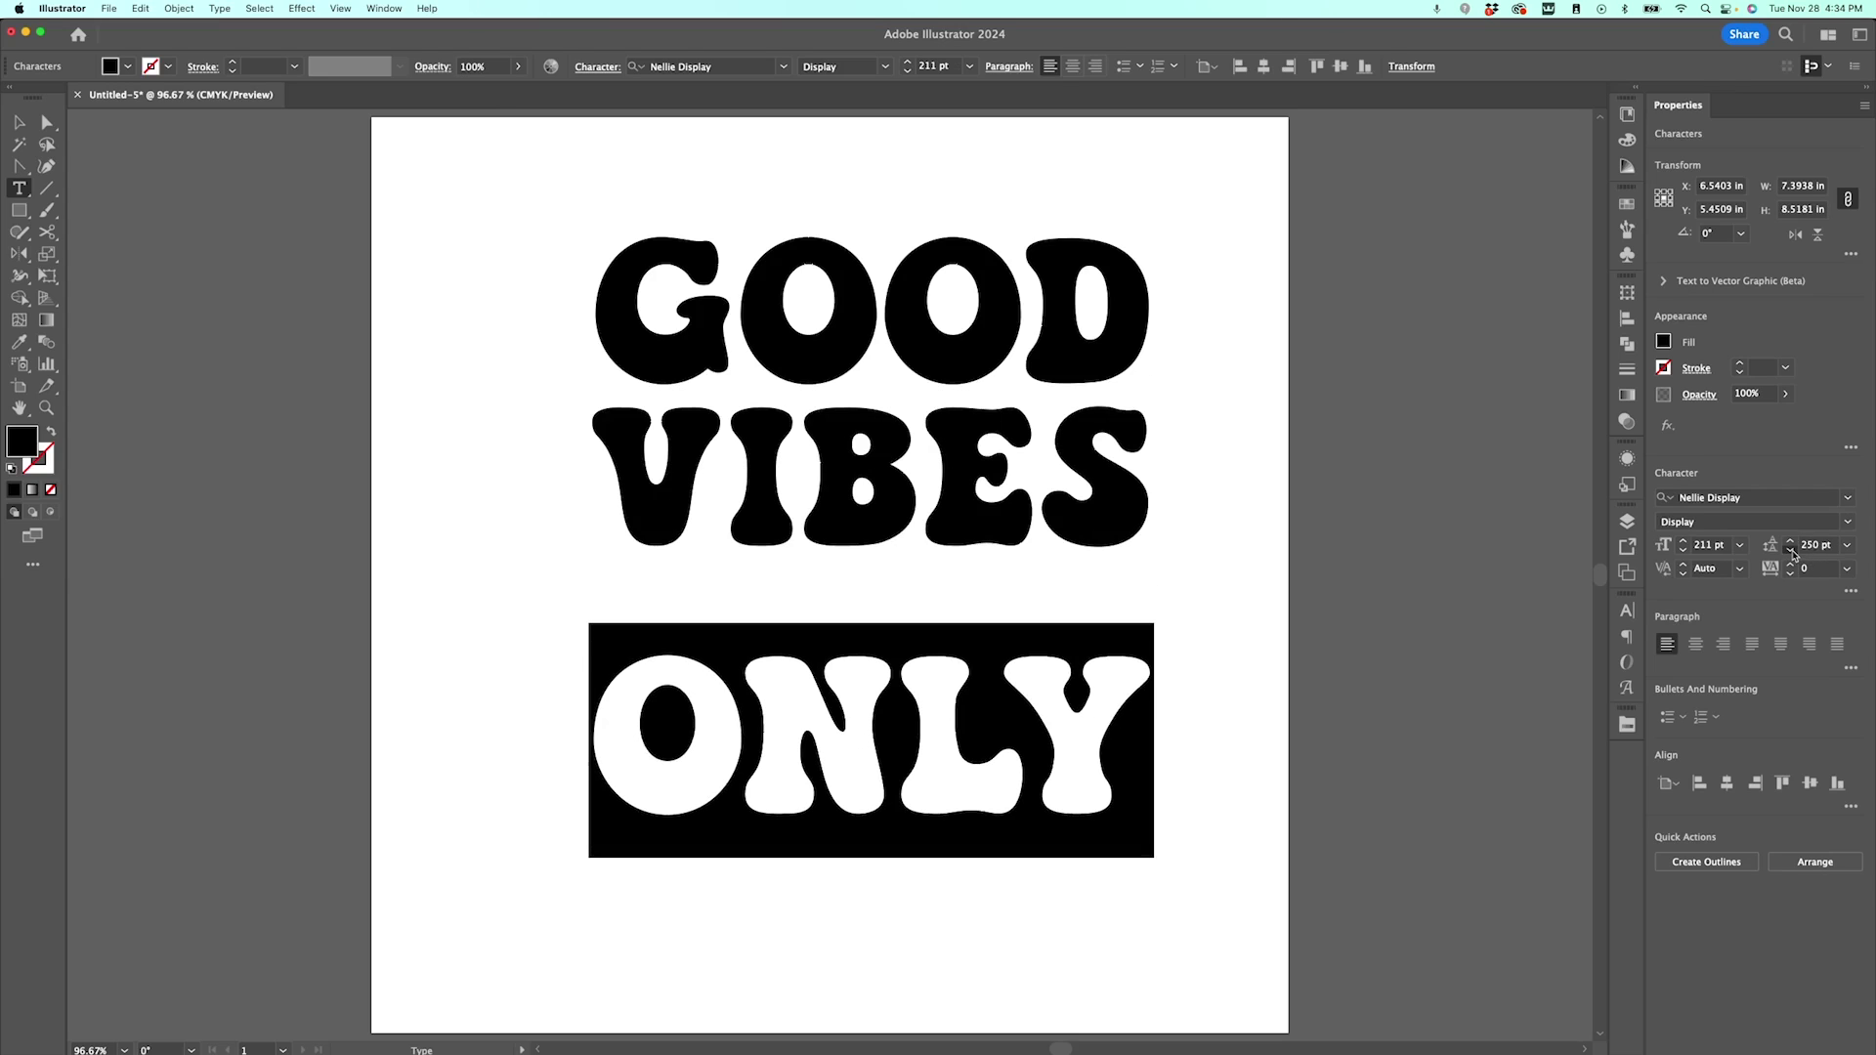
click(1793, 552)
click(1792, 552)
click(1791, 551)
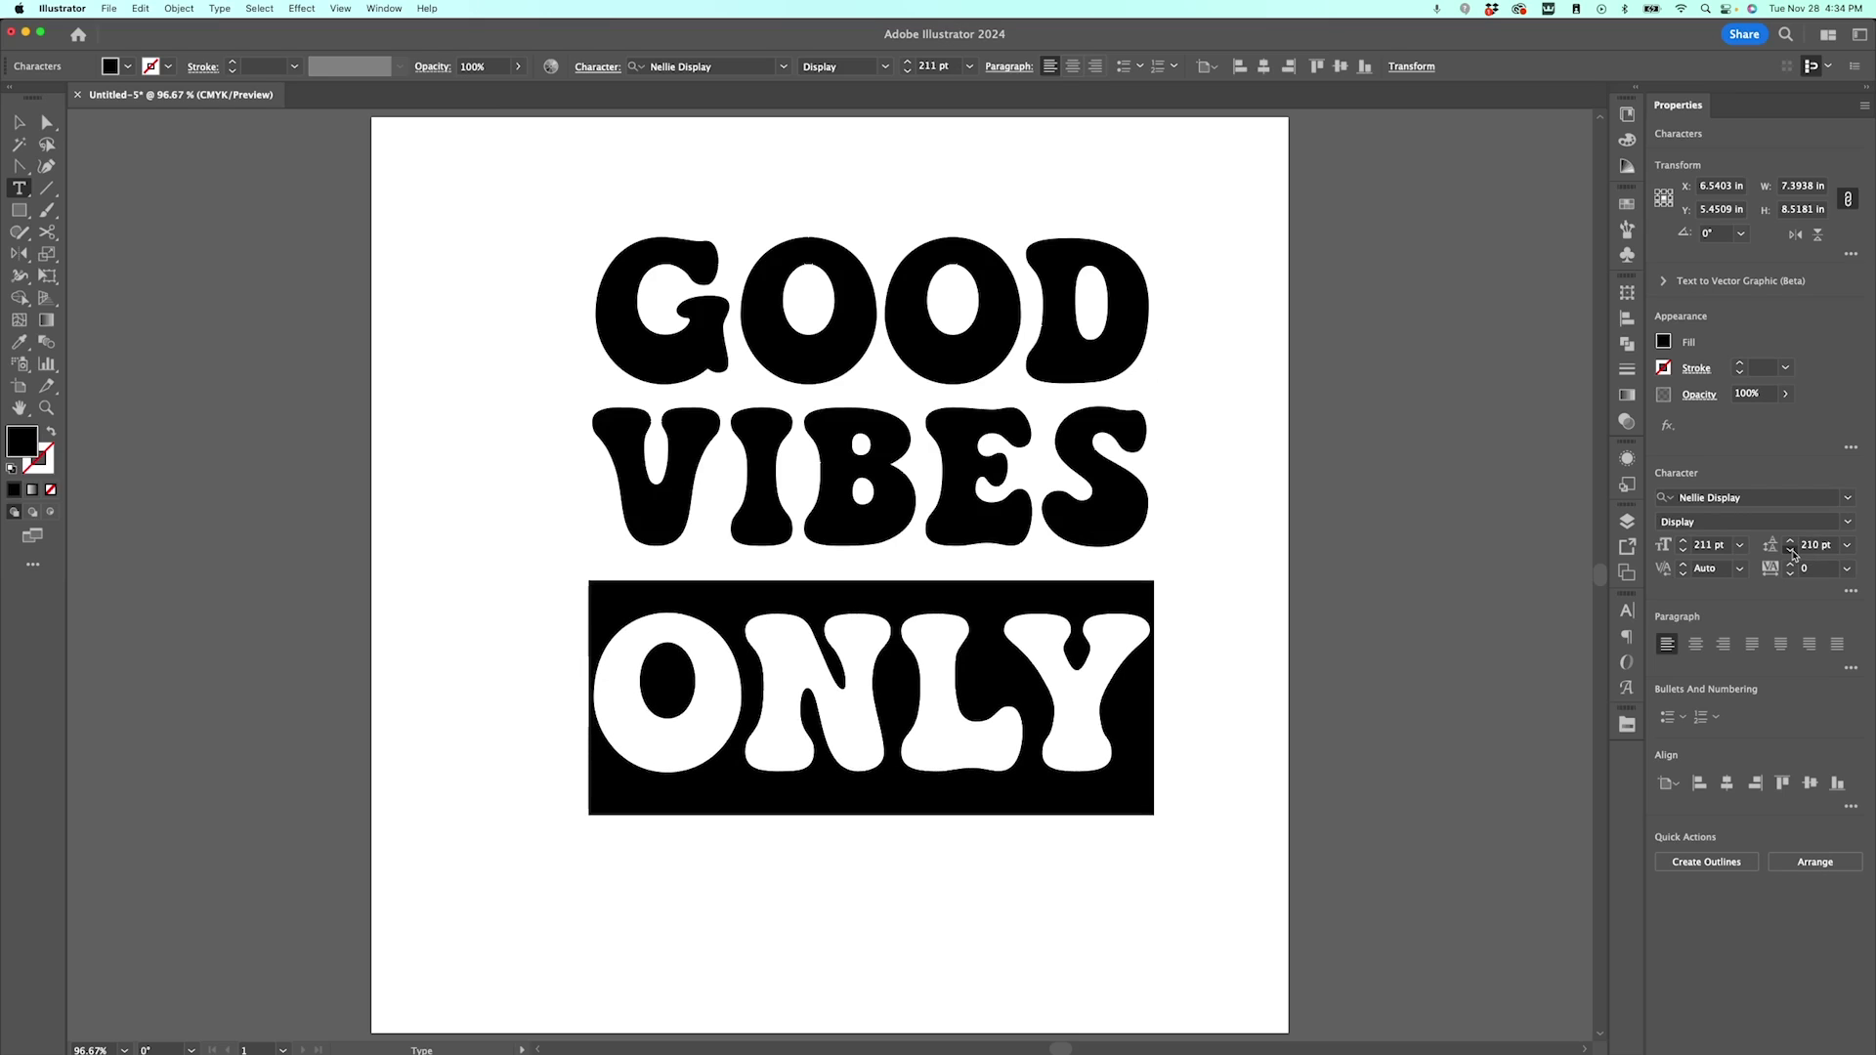
click(1791, 551)
click(1791, 552)
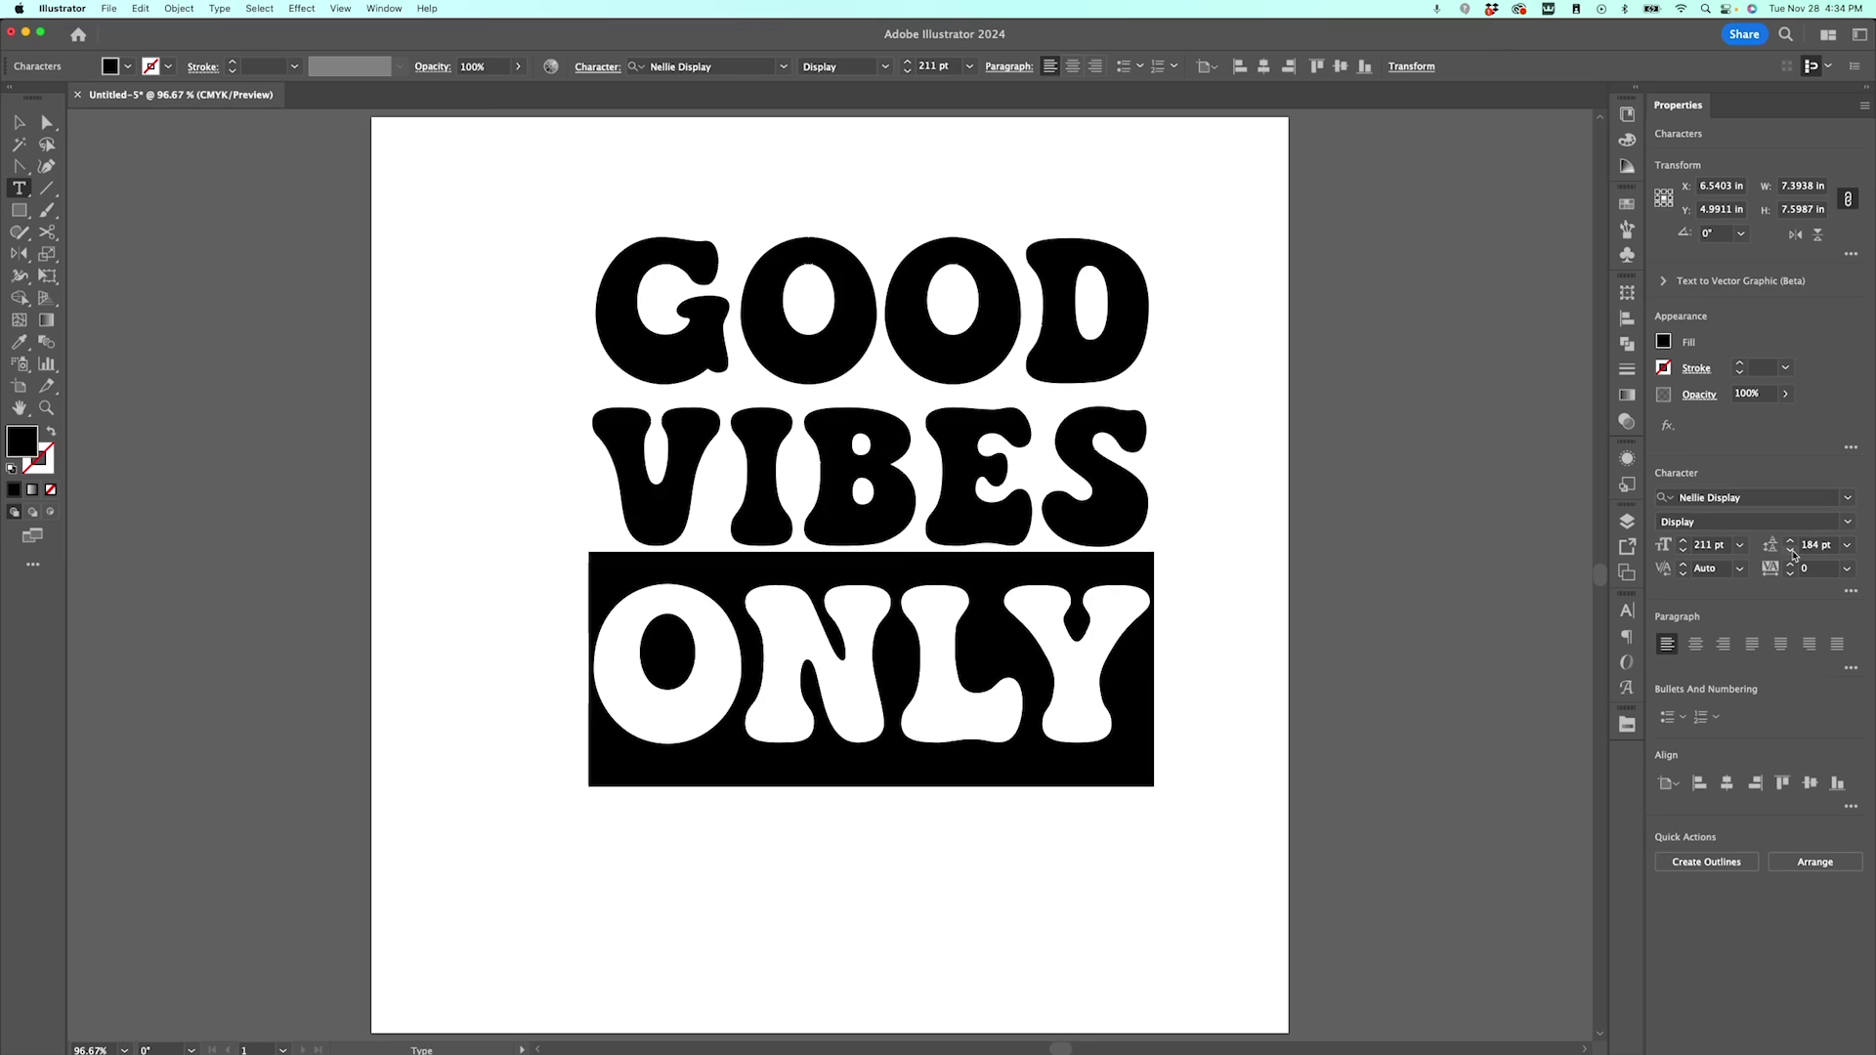
click(1792, 551)
click(1792, 552)
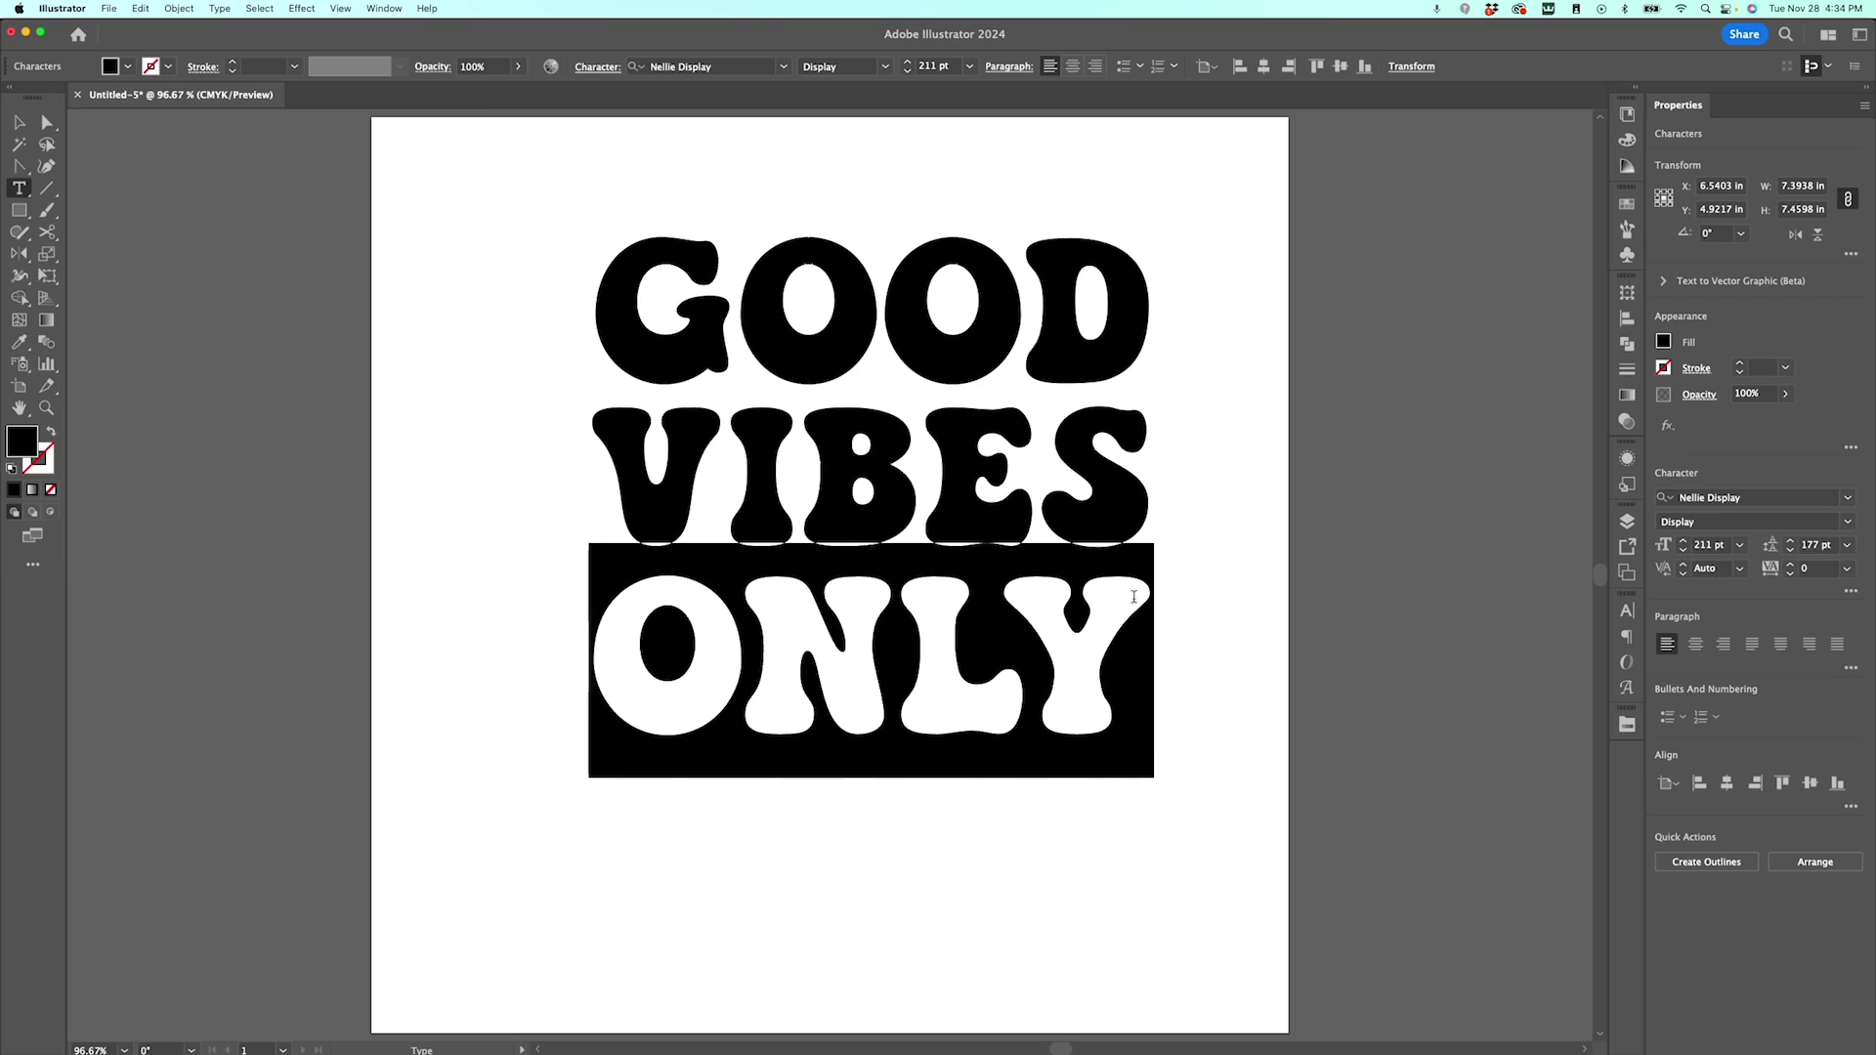
key(Escape)
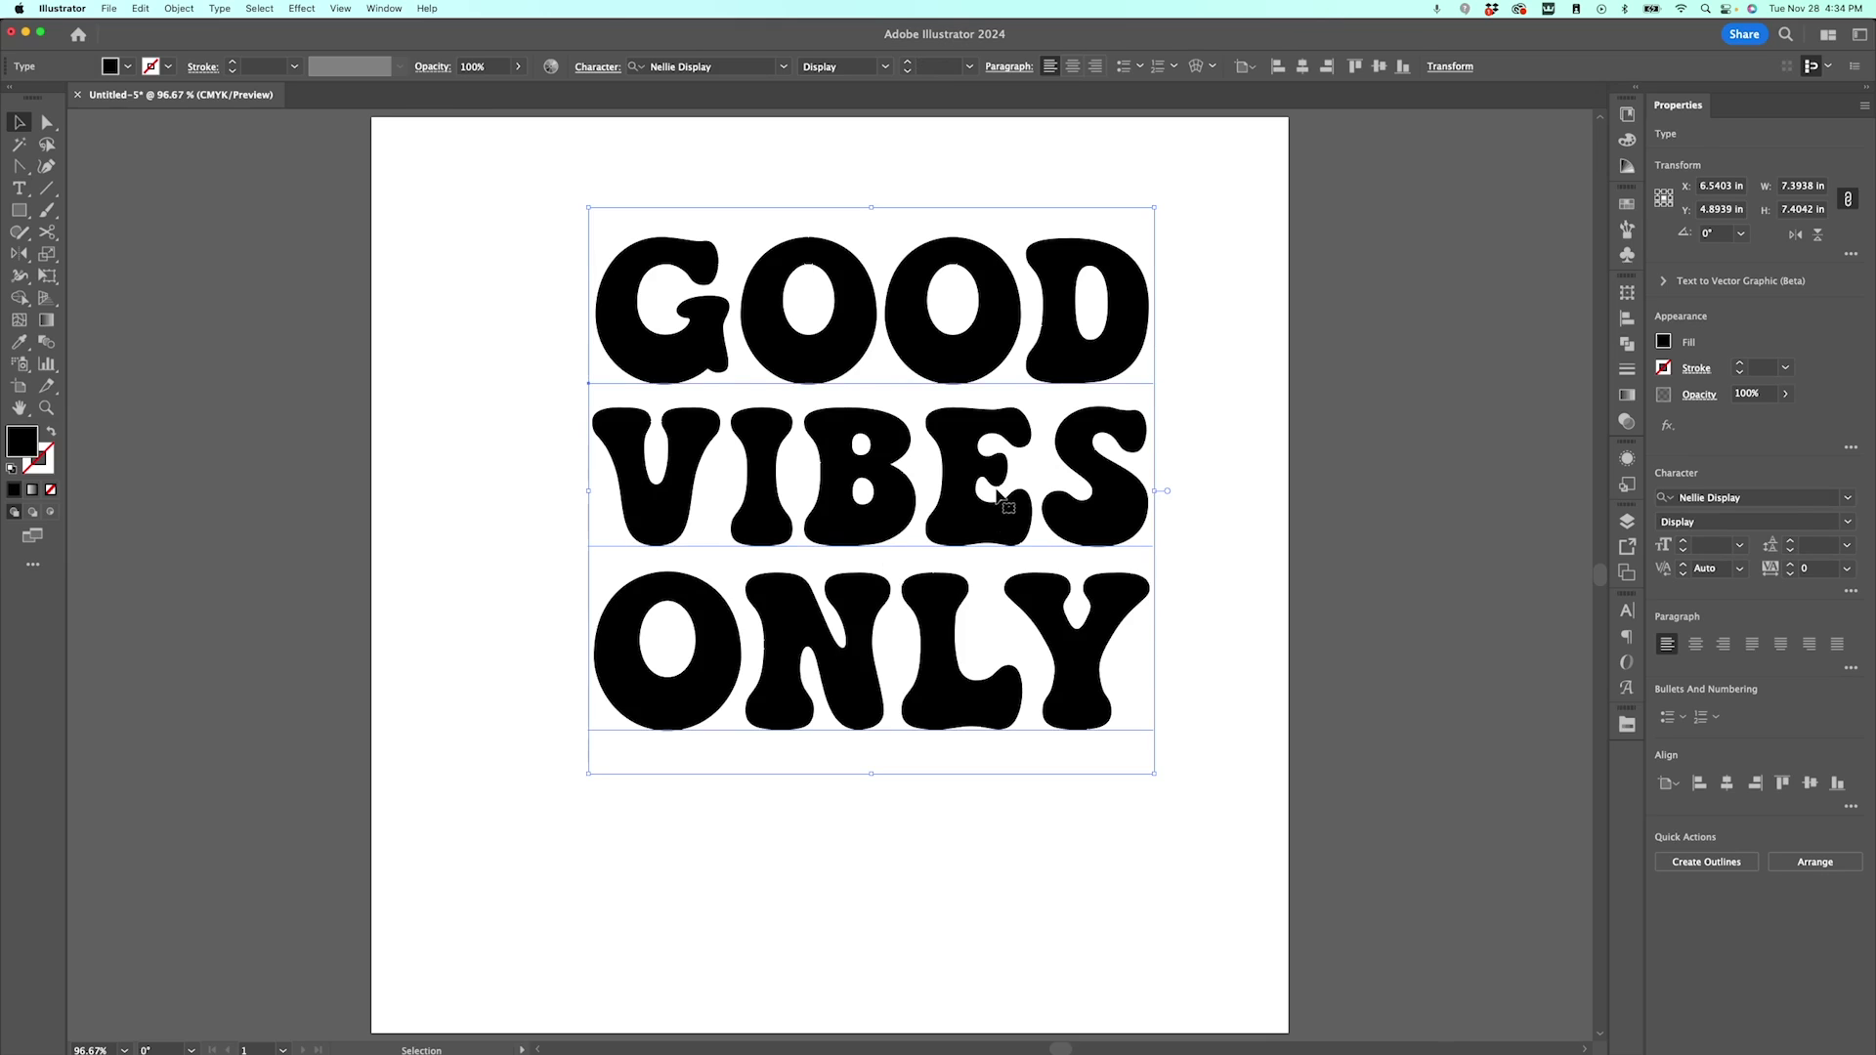
drag(998, 505, 930, 550)
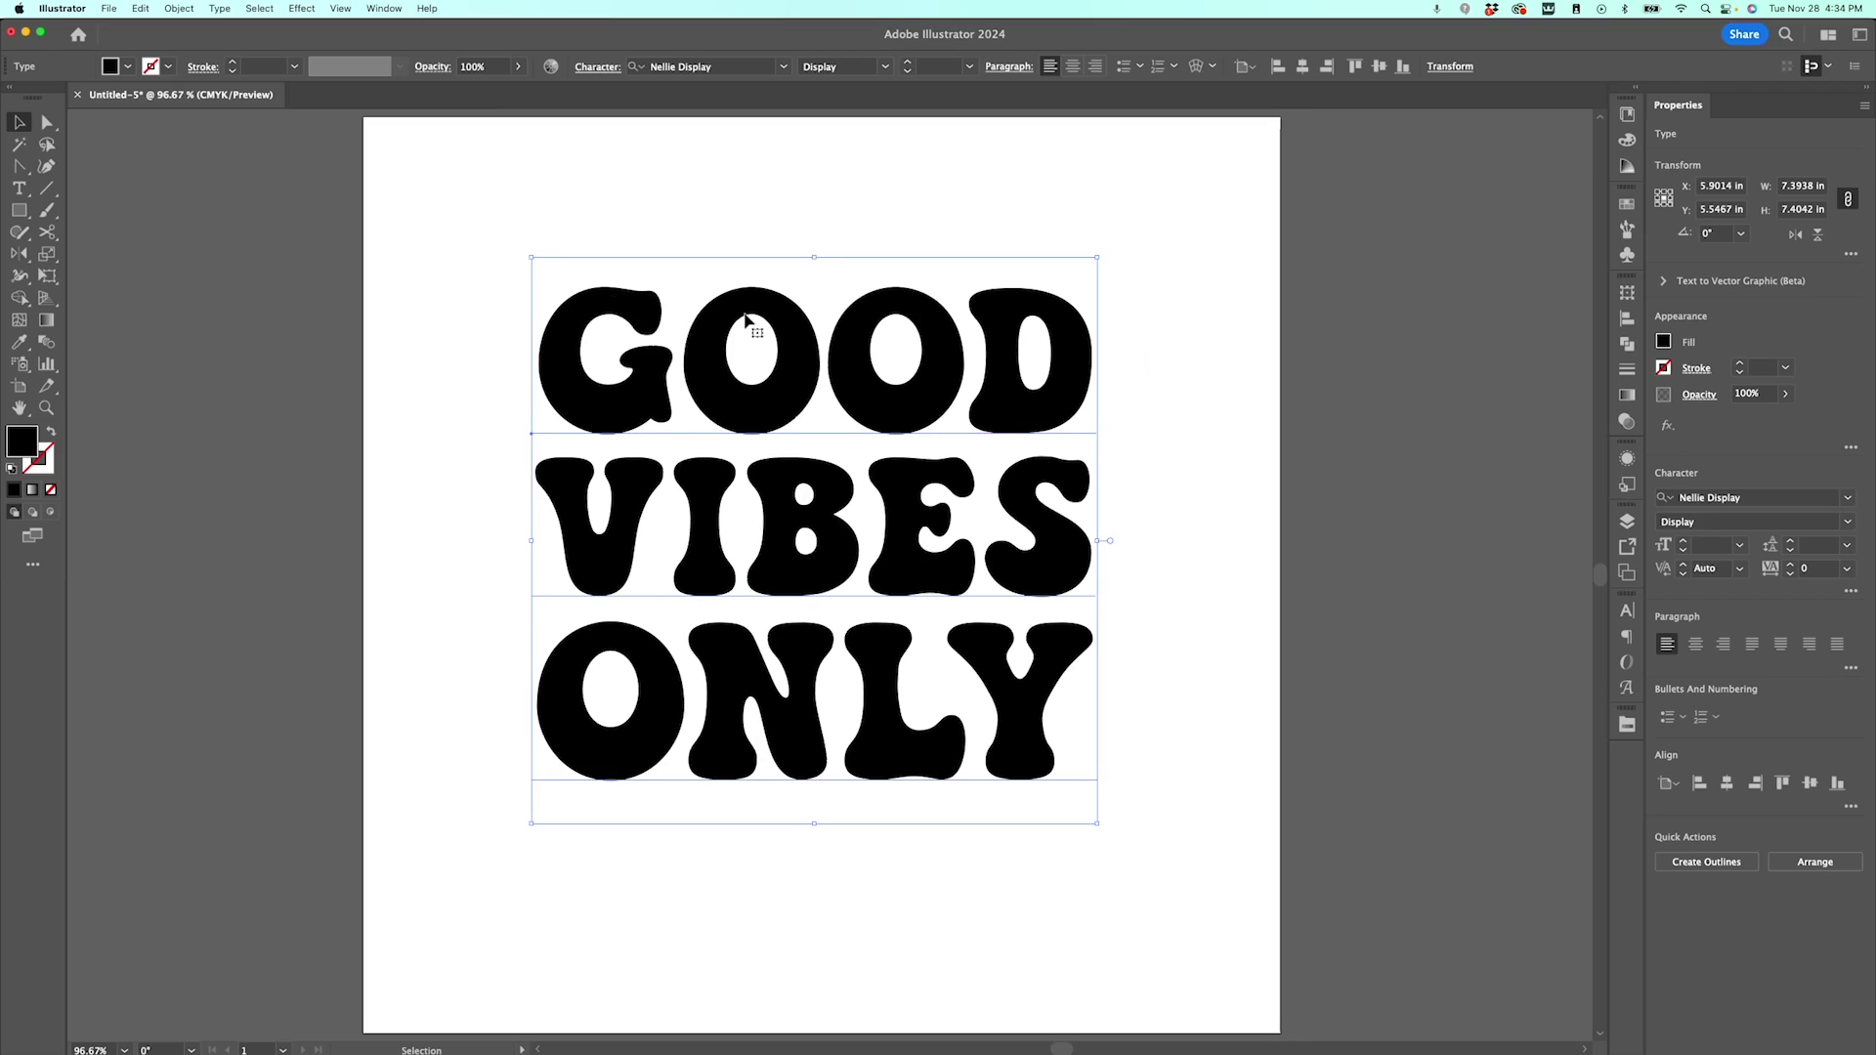
scroll(580, 308, down, 1)
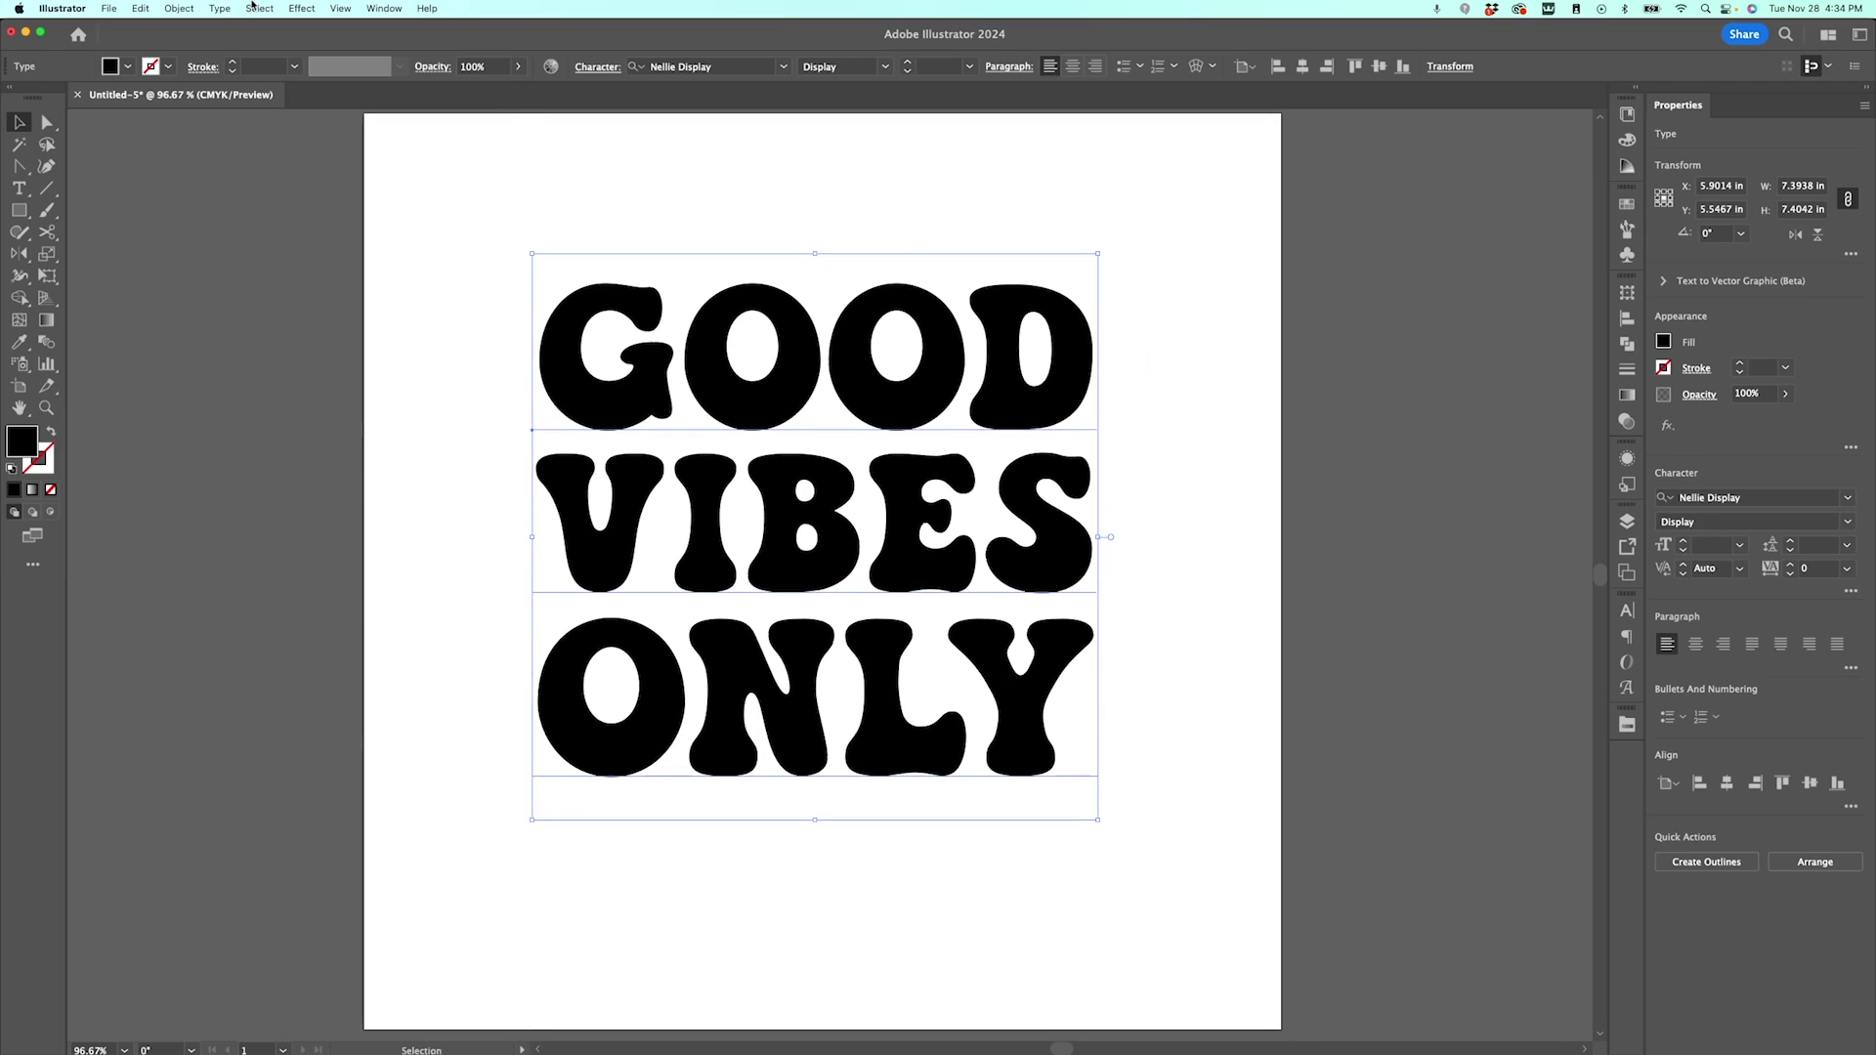
- Warp GOOD VIBES ONLY with a horizontal Wave style at a 26% bend
click(303, 7)
mouse_move(309, 255)
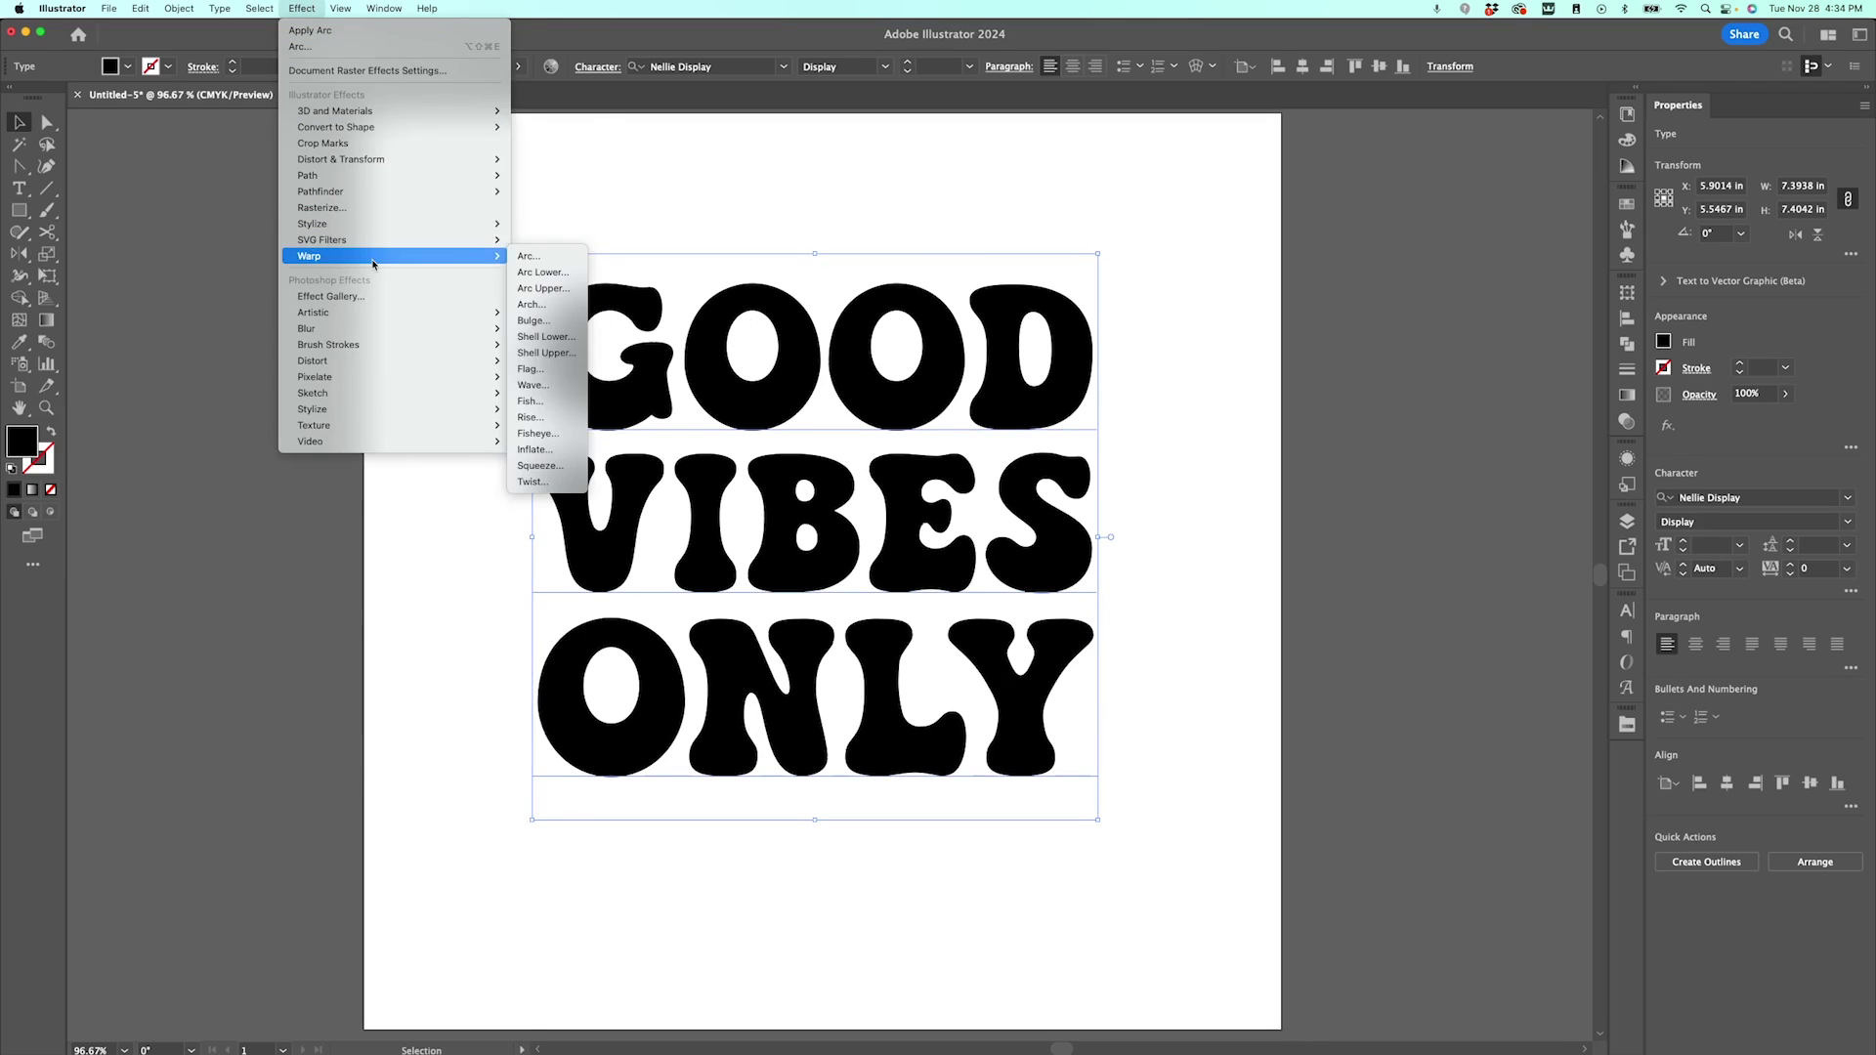
click(532, 384)
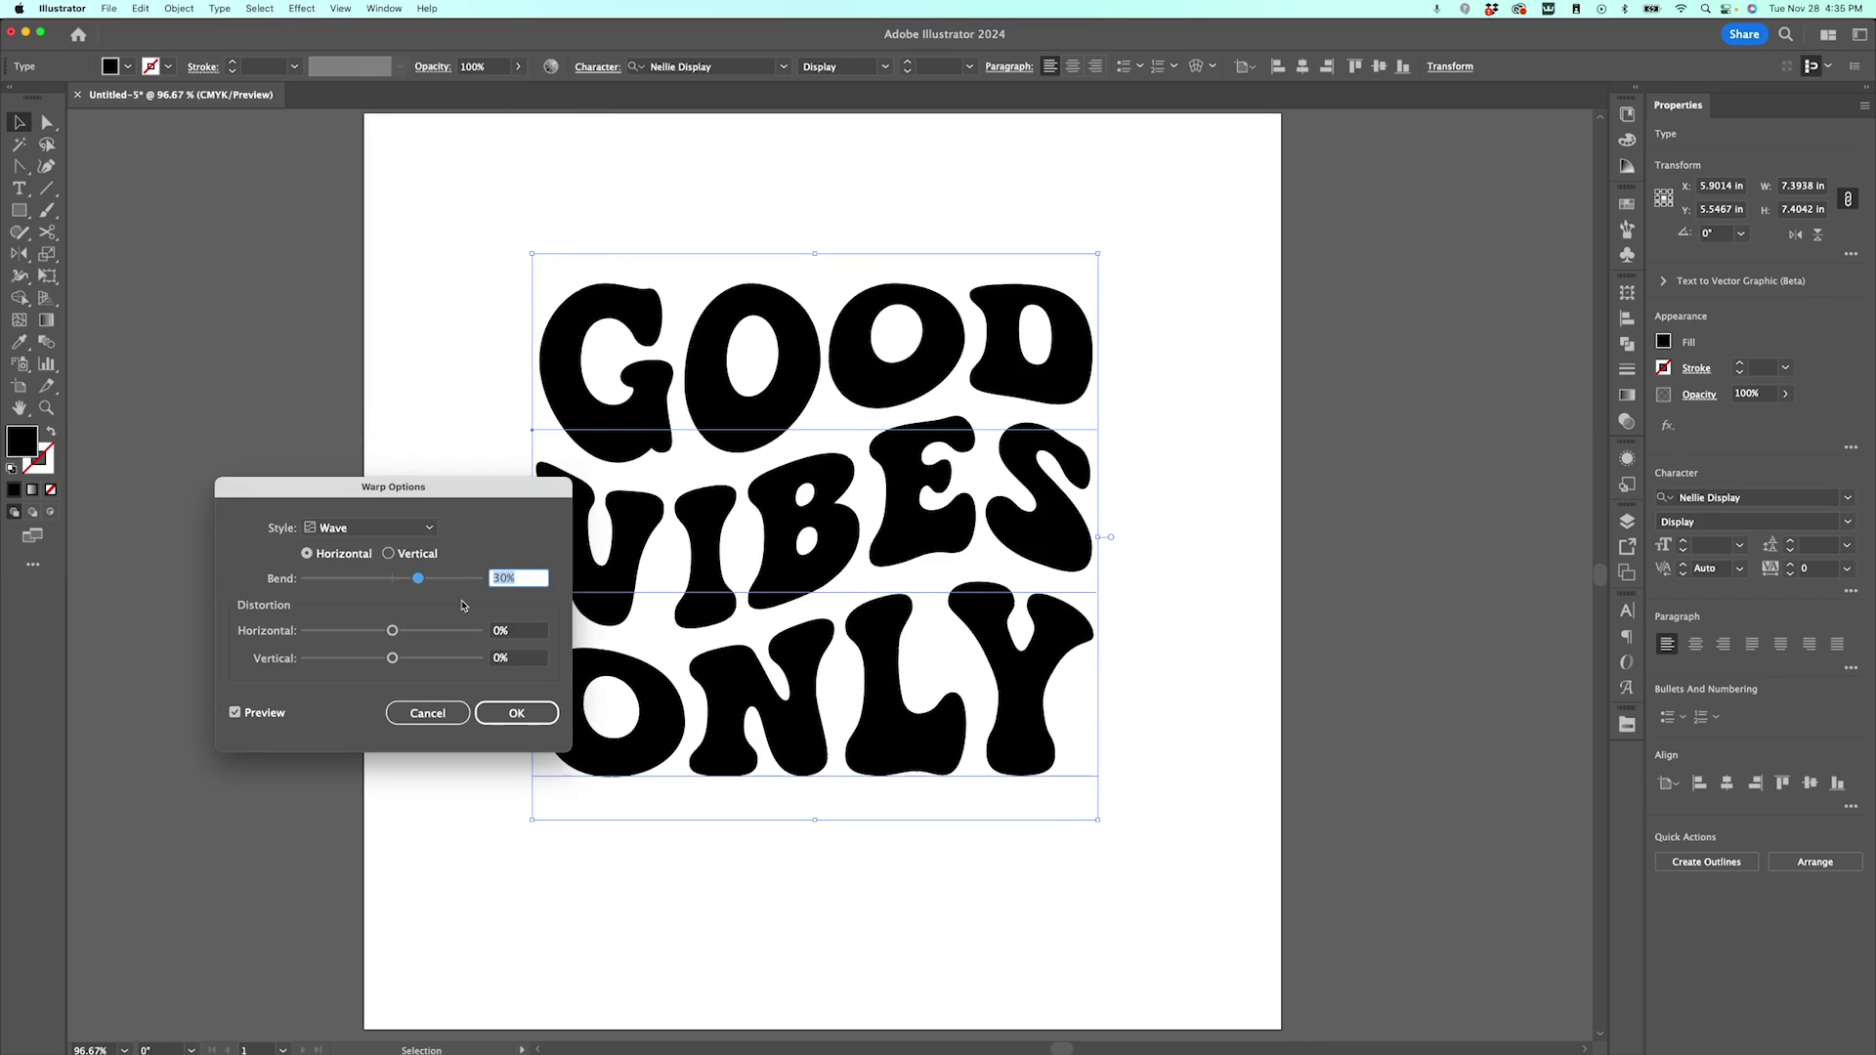
click(370, 527)
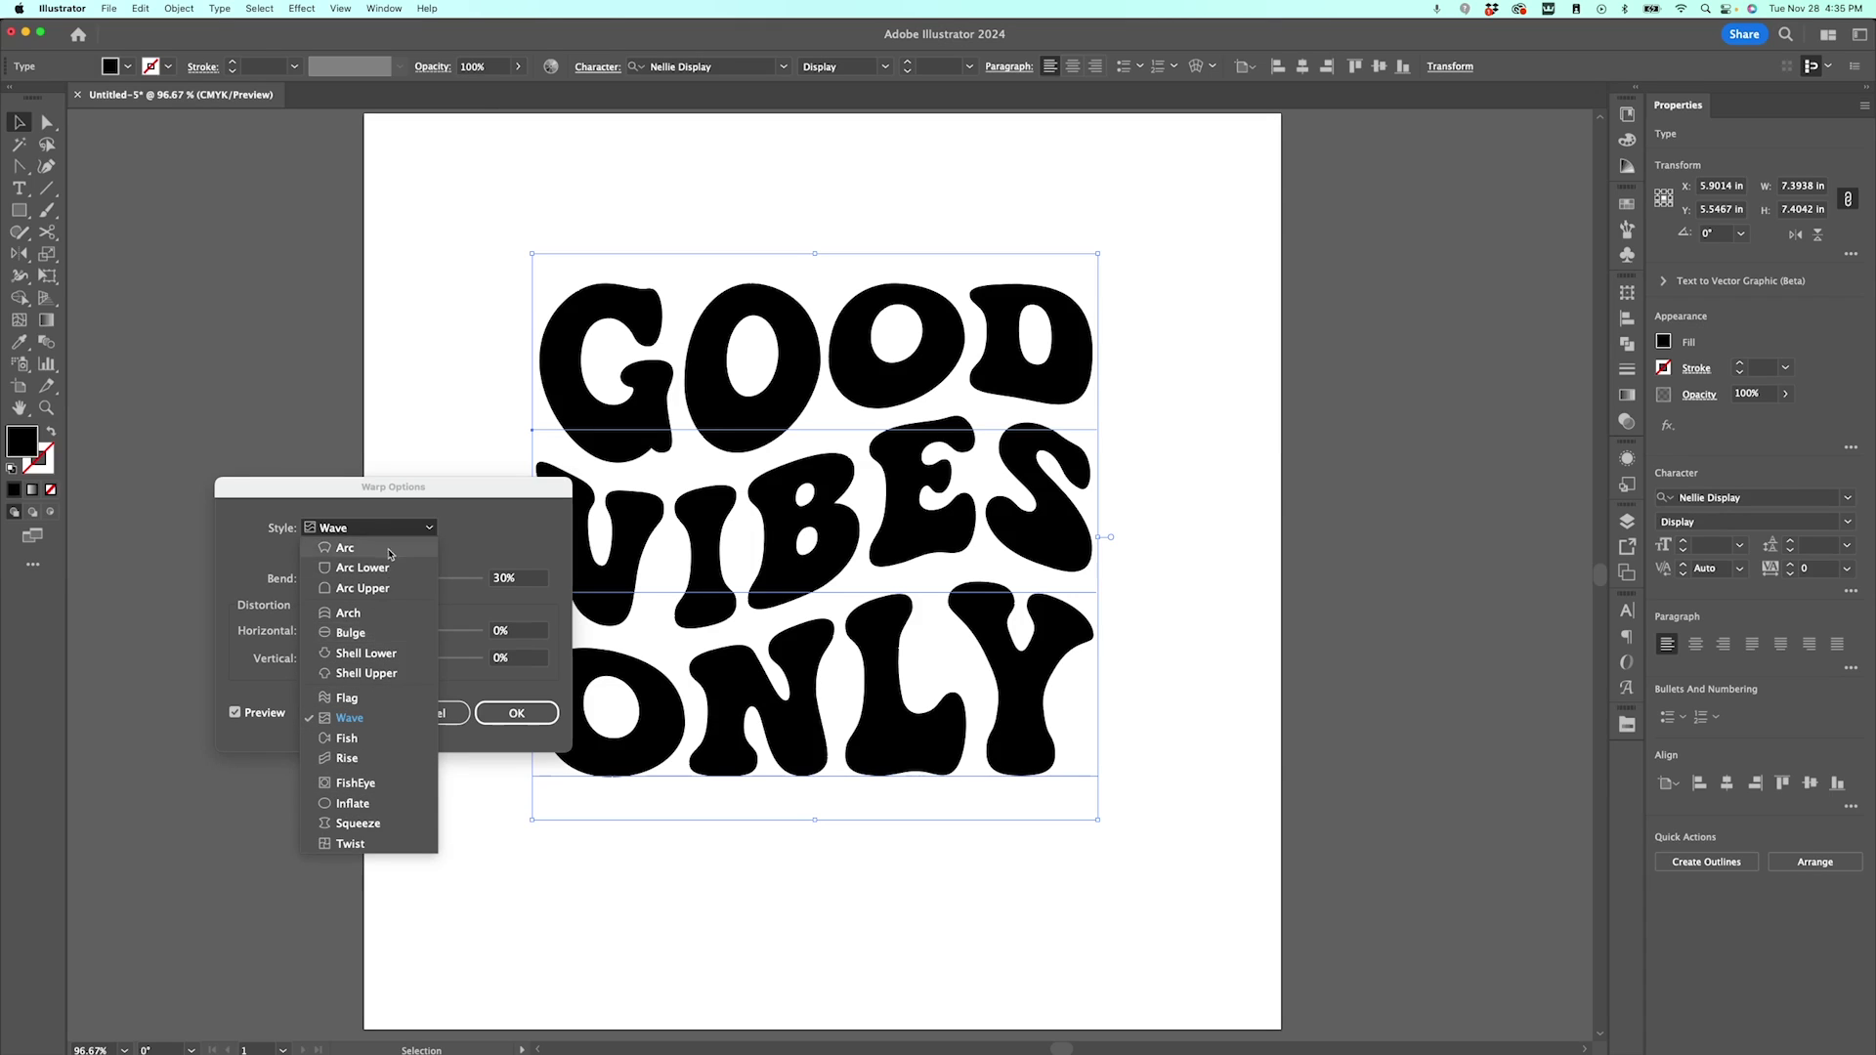
click(291, 715)
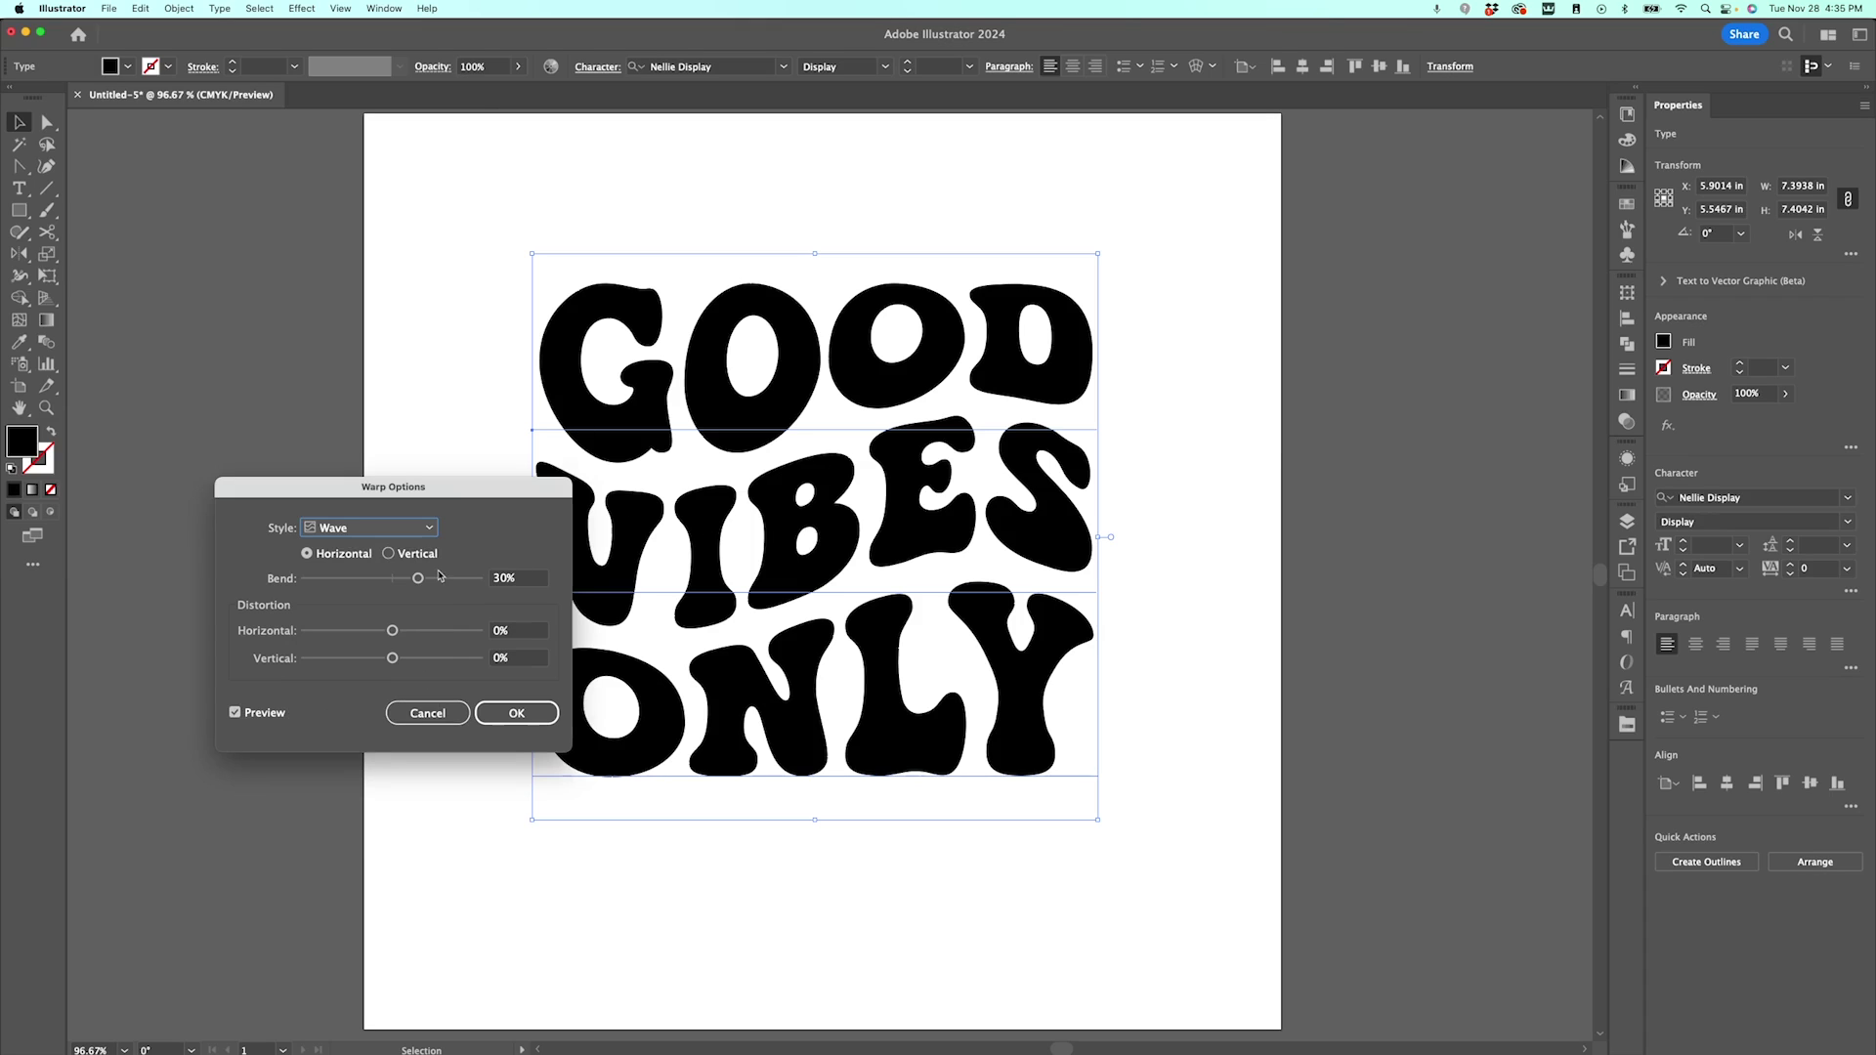
drag(417, 580, 460, 579)
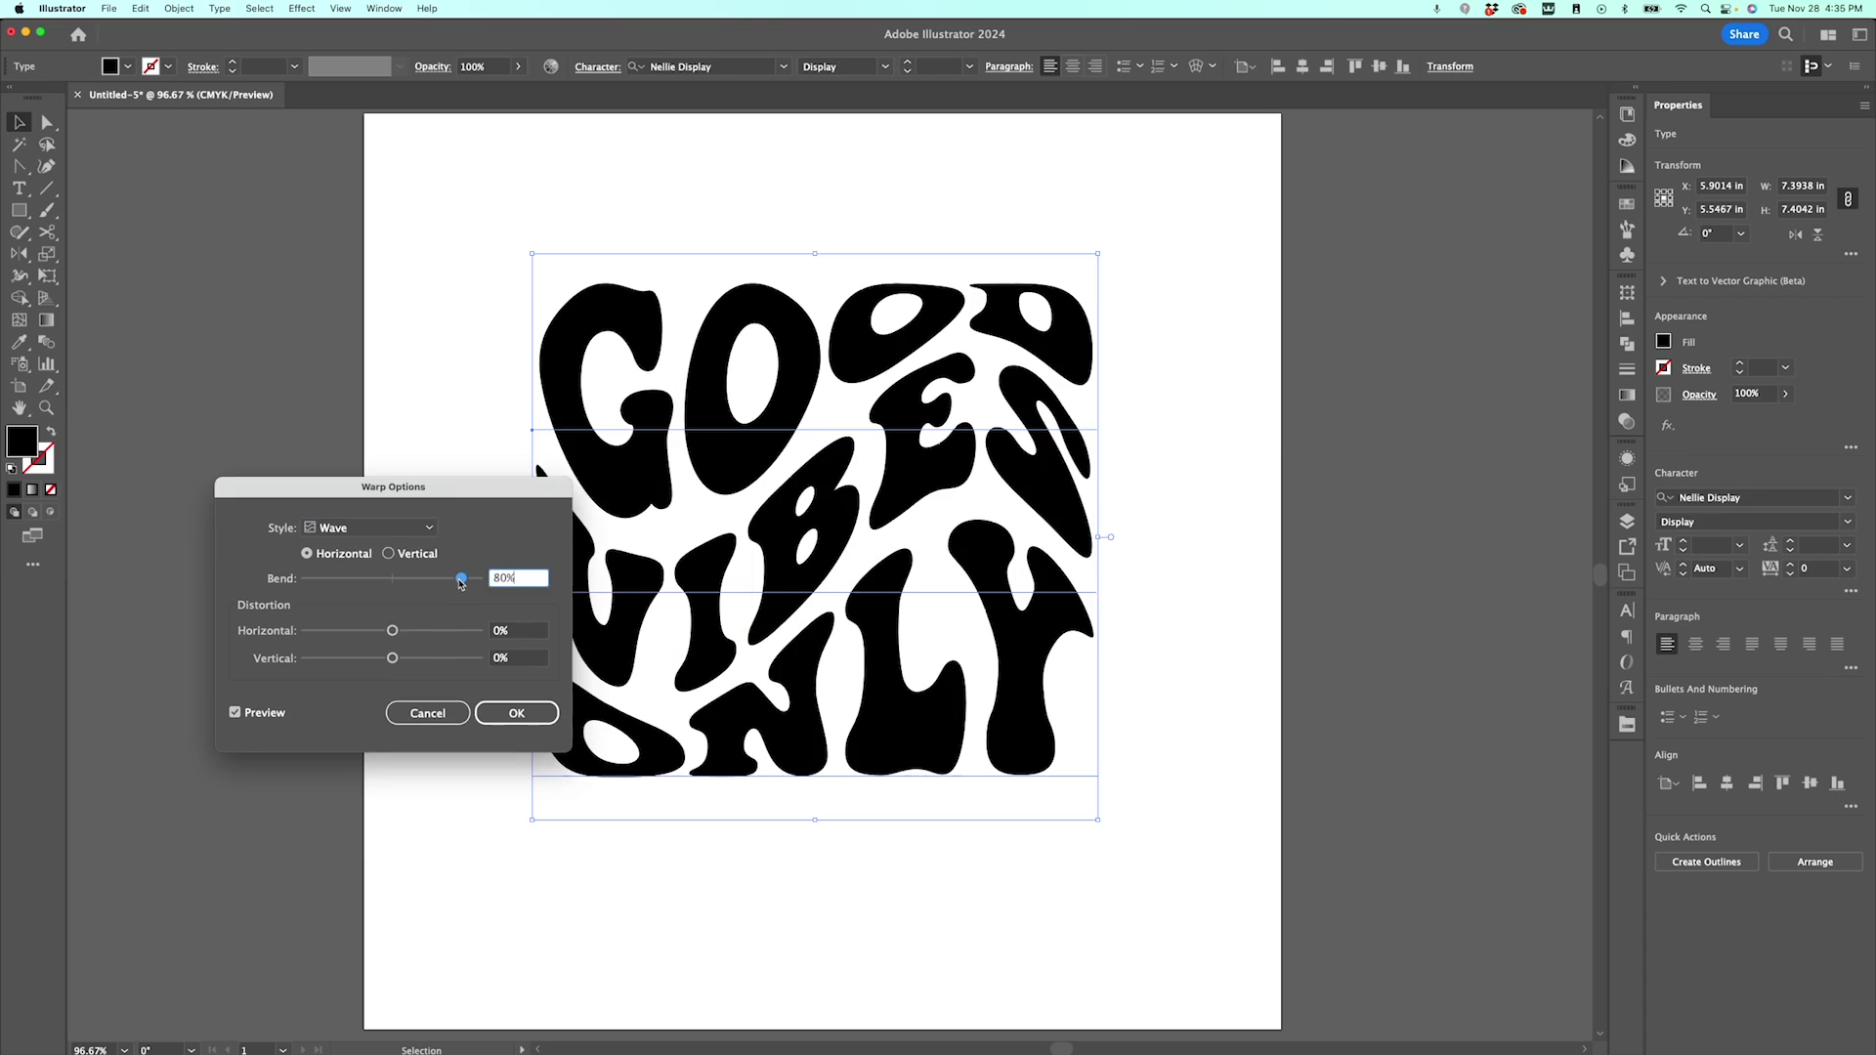
drag(460, 579, 346, 581)
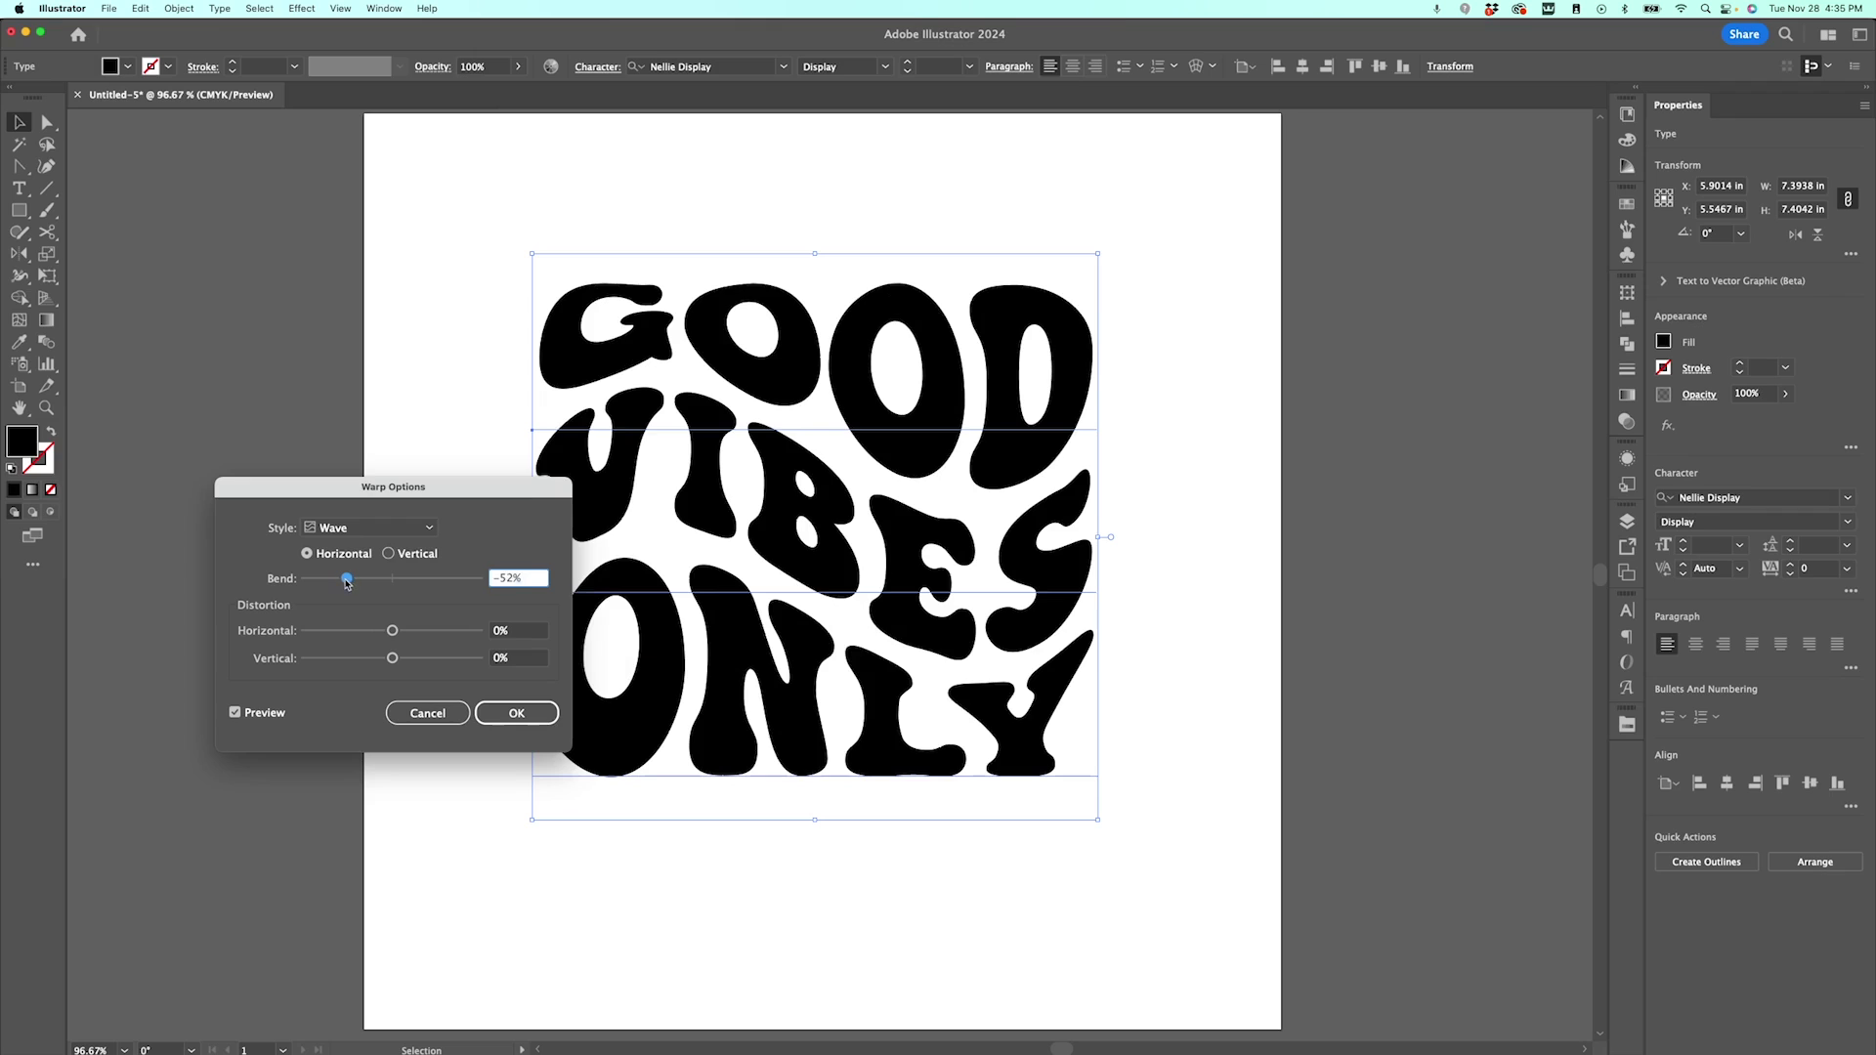
drag(346, 581, 416, 580)
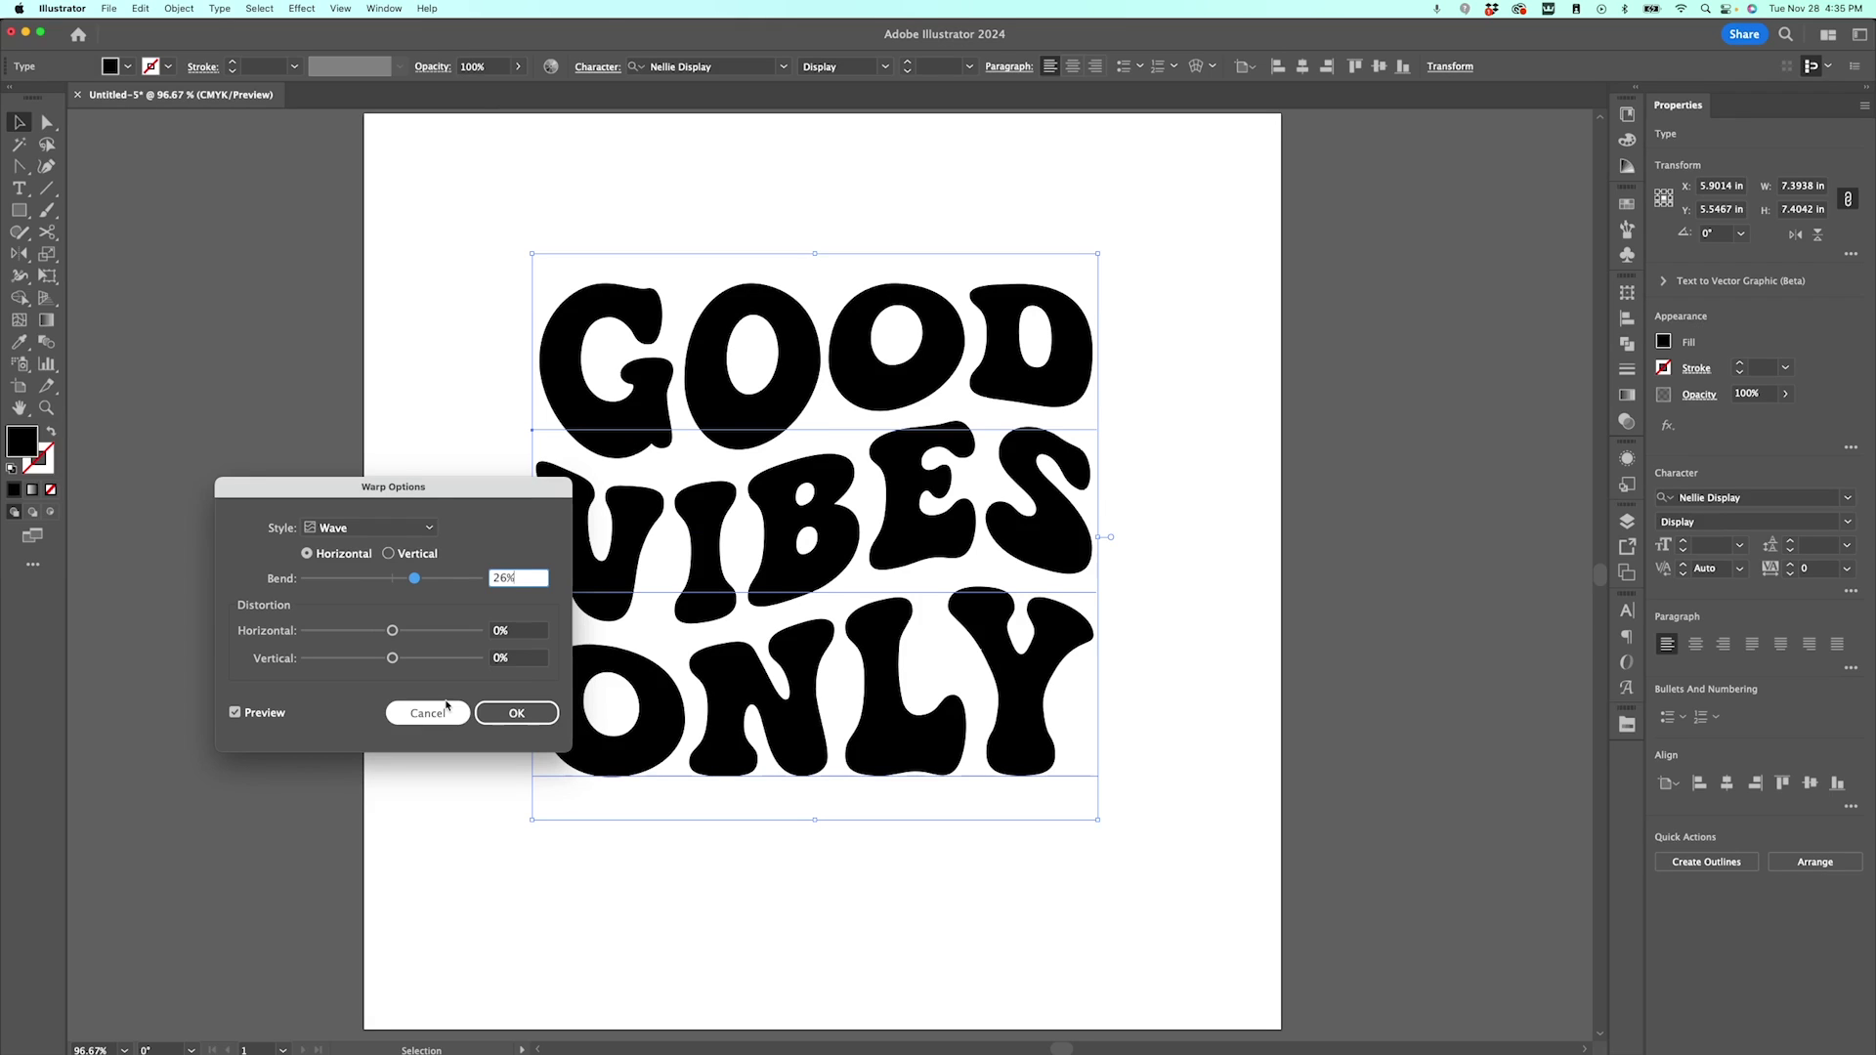
click(516, 712)
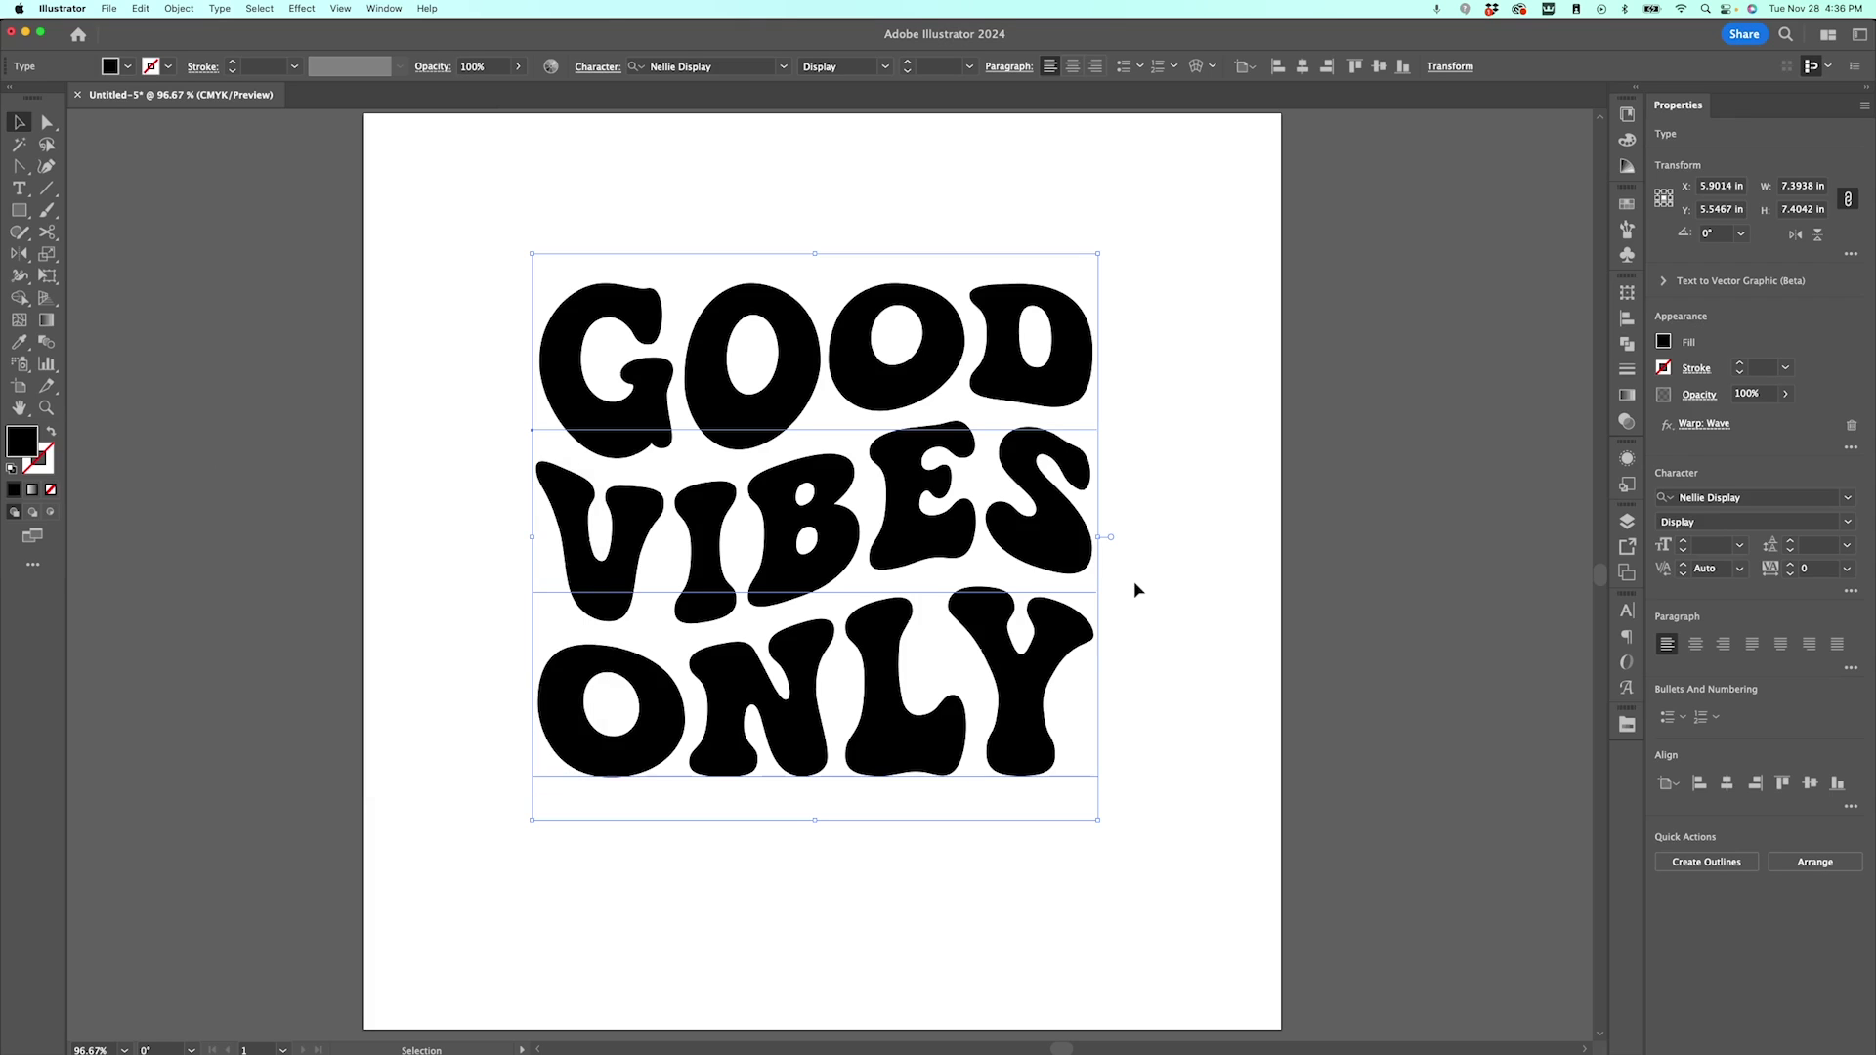
- Create outlines from the warped text, expand its appearance, and ungroup the words
key(super+shift+o)
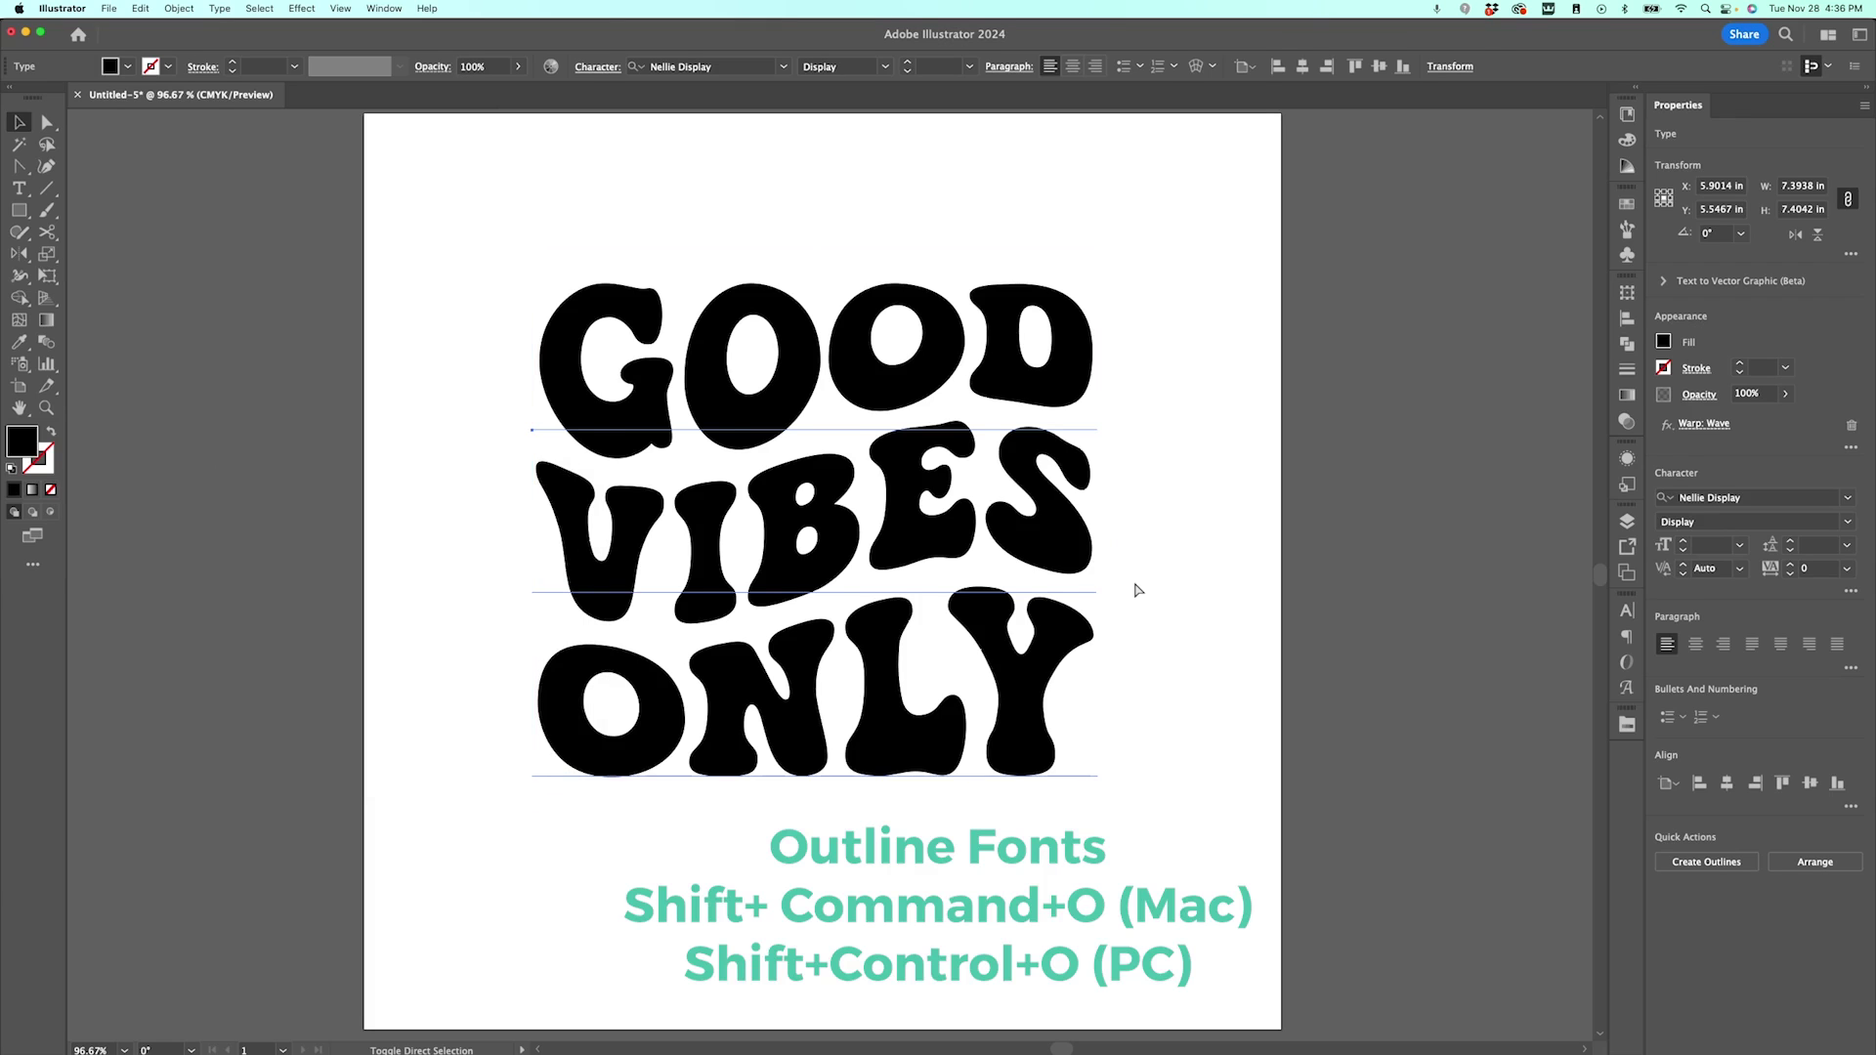
key(super+shift+o)
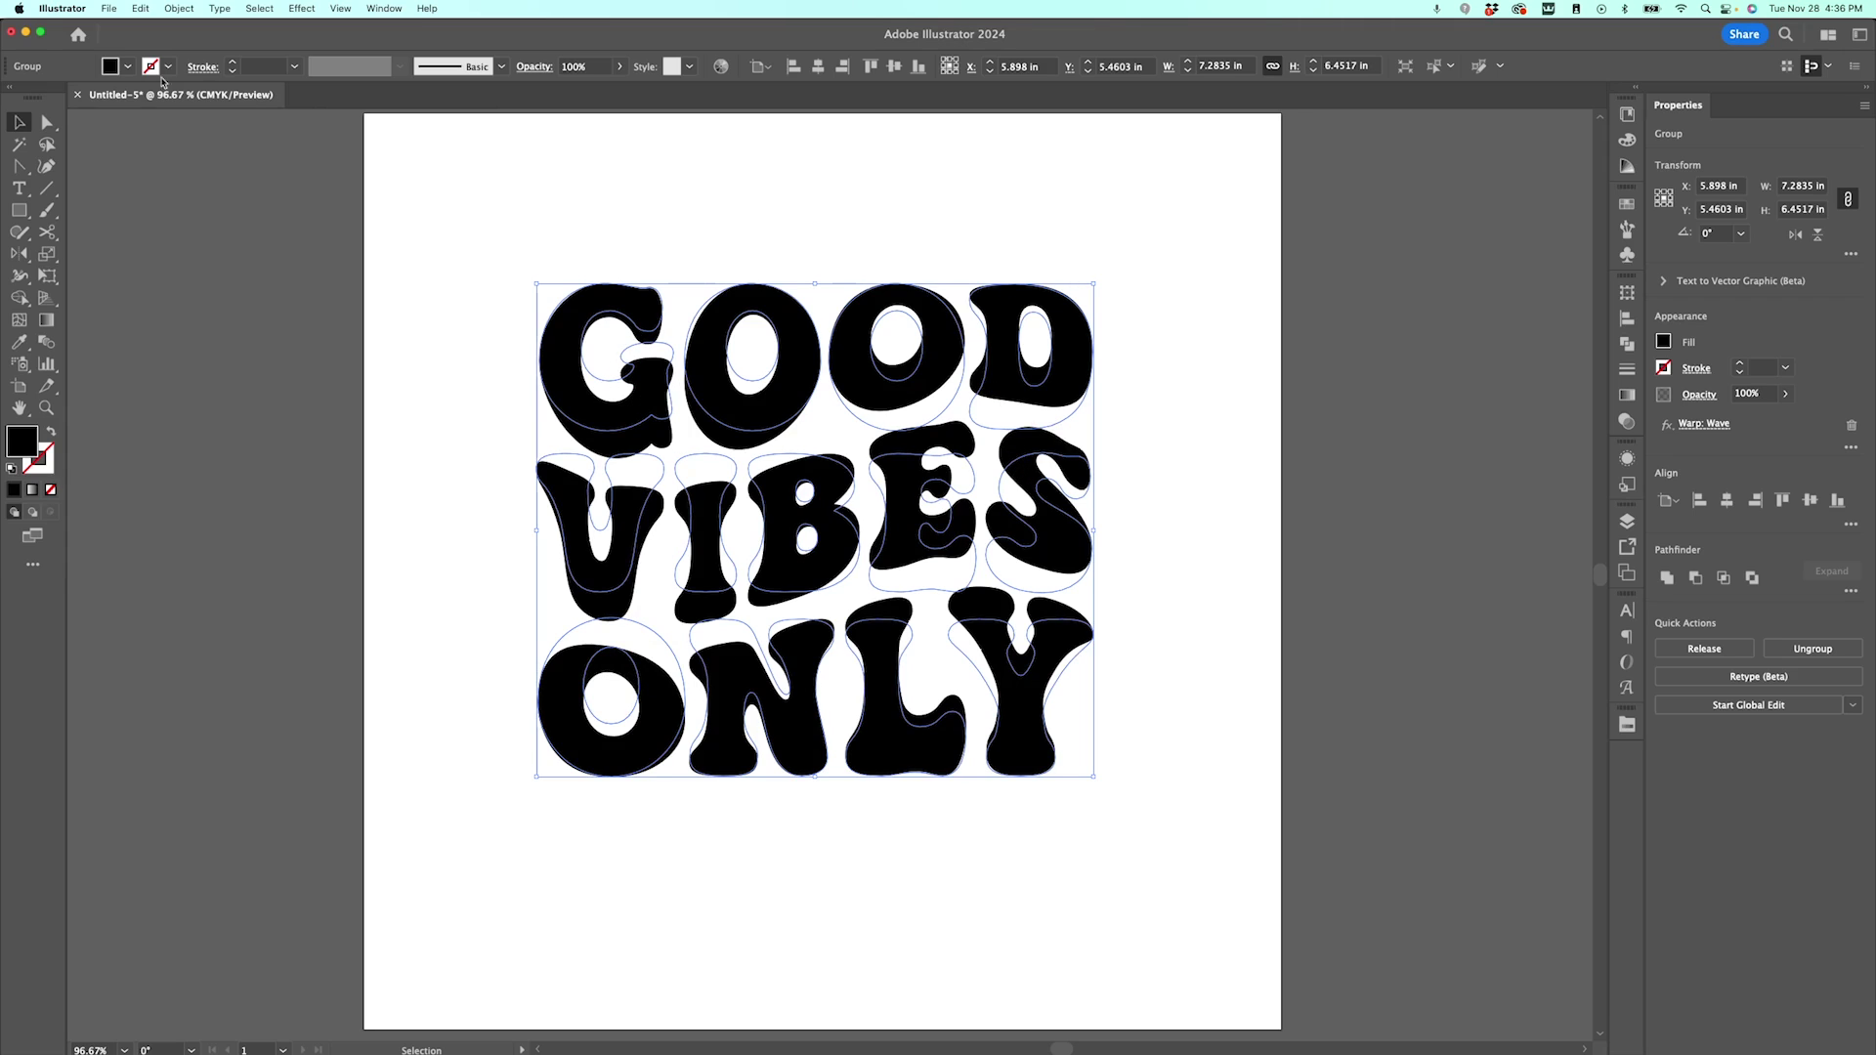
click(186, 13)
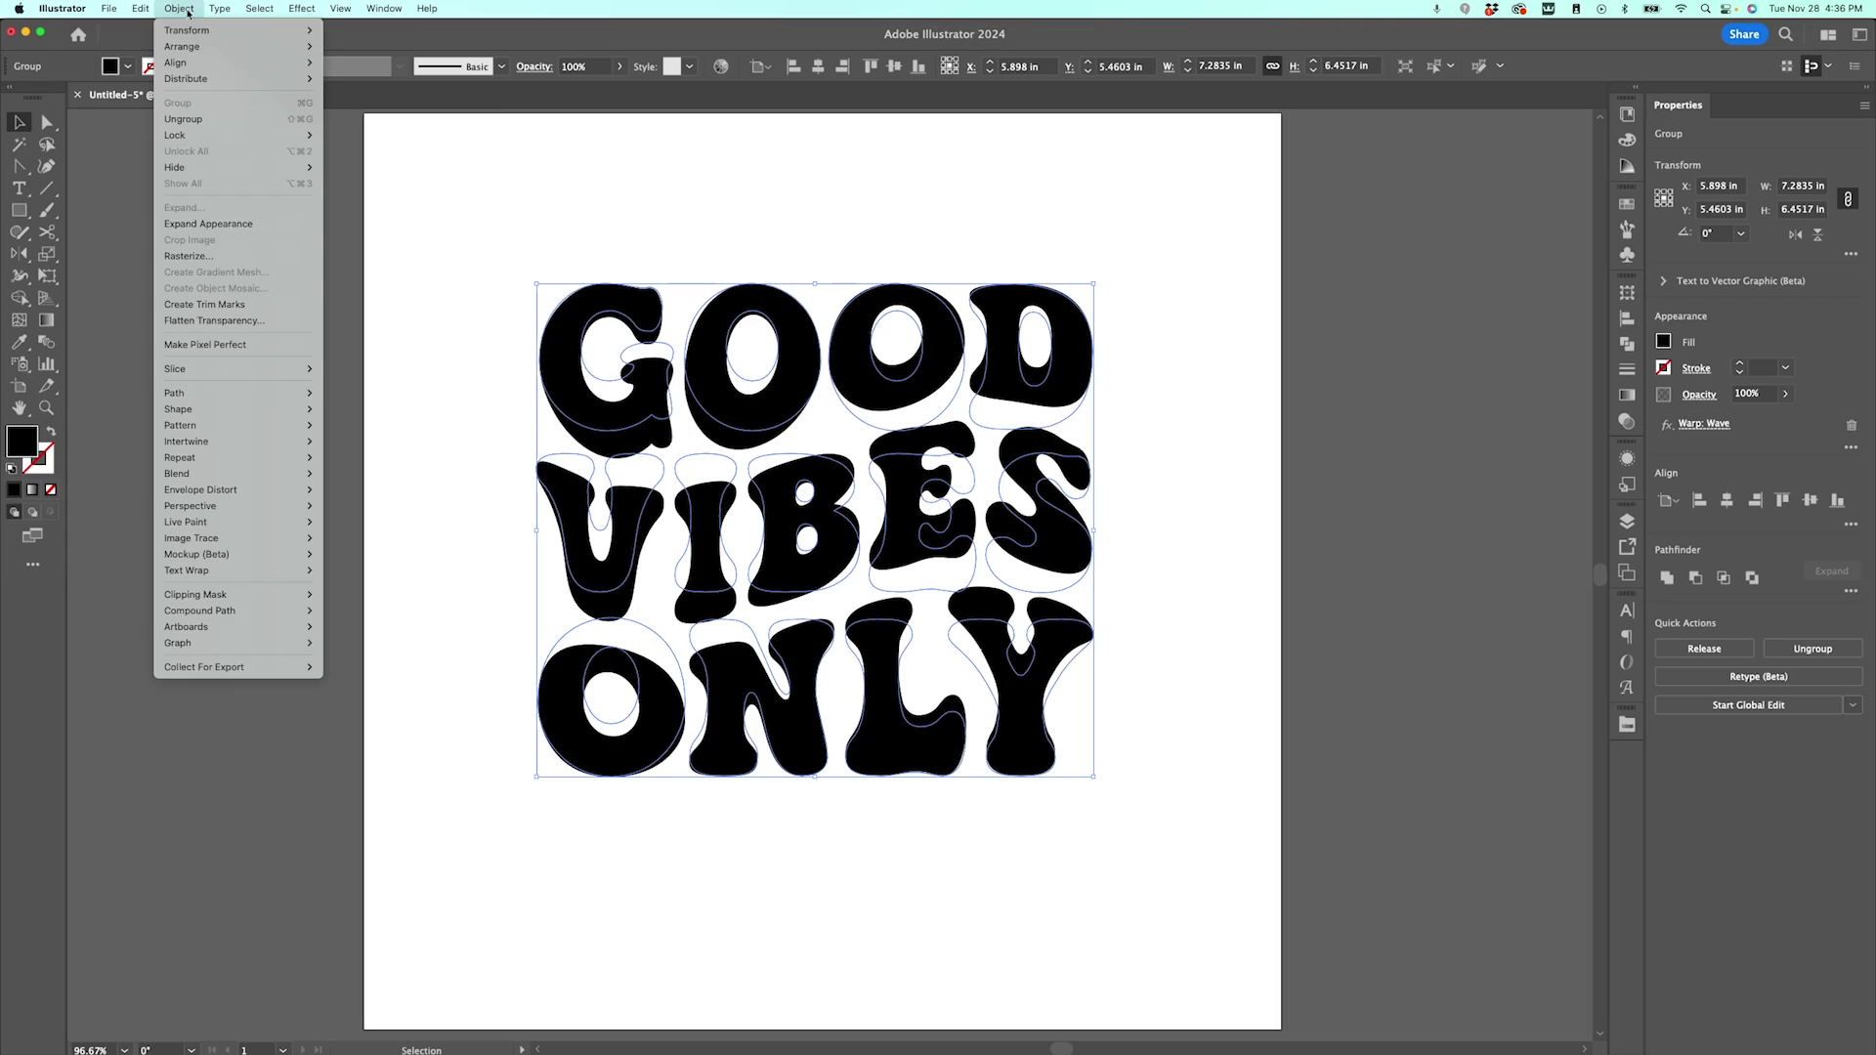
click(209, 223)
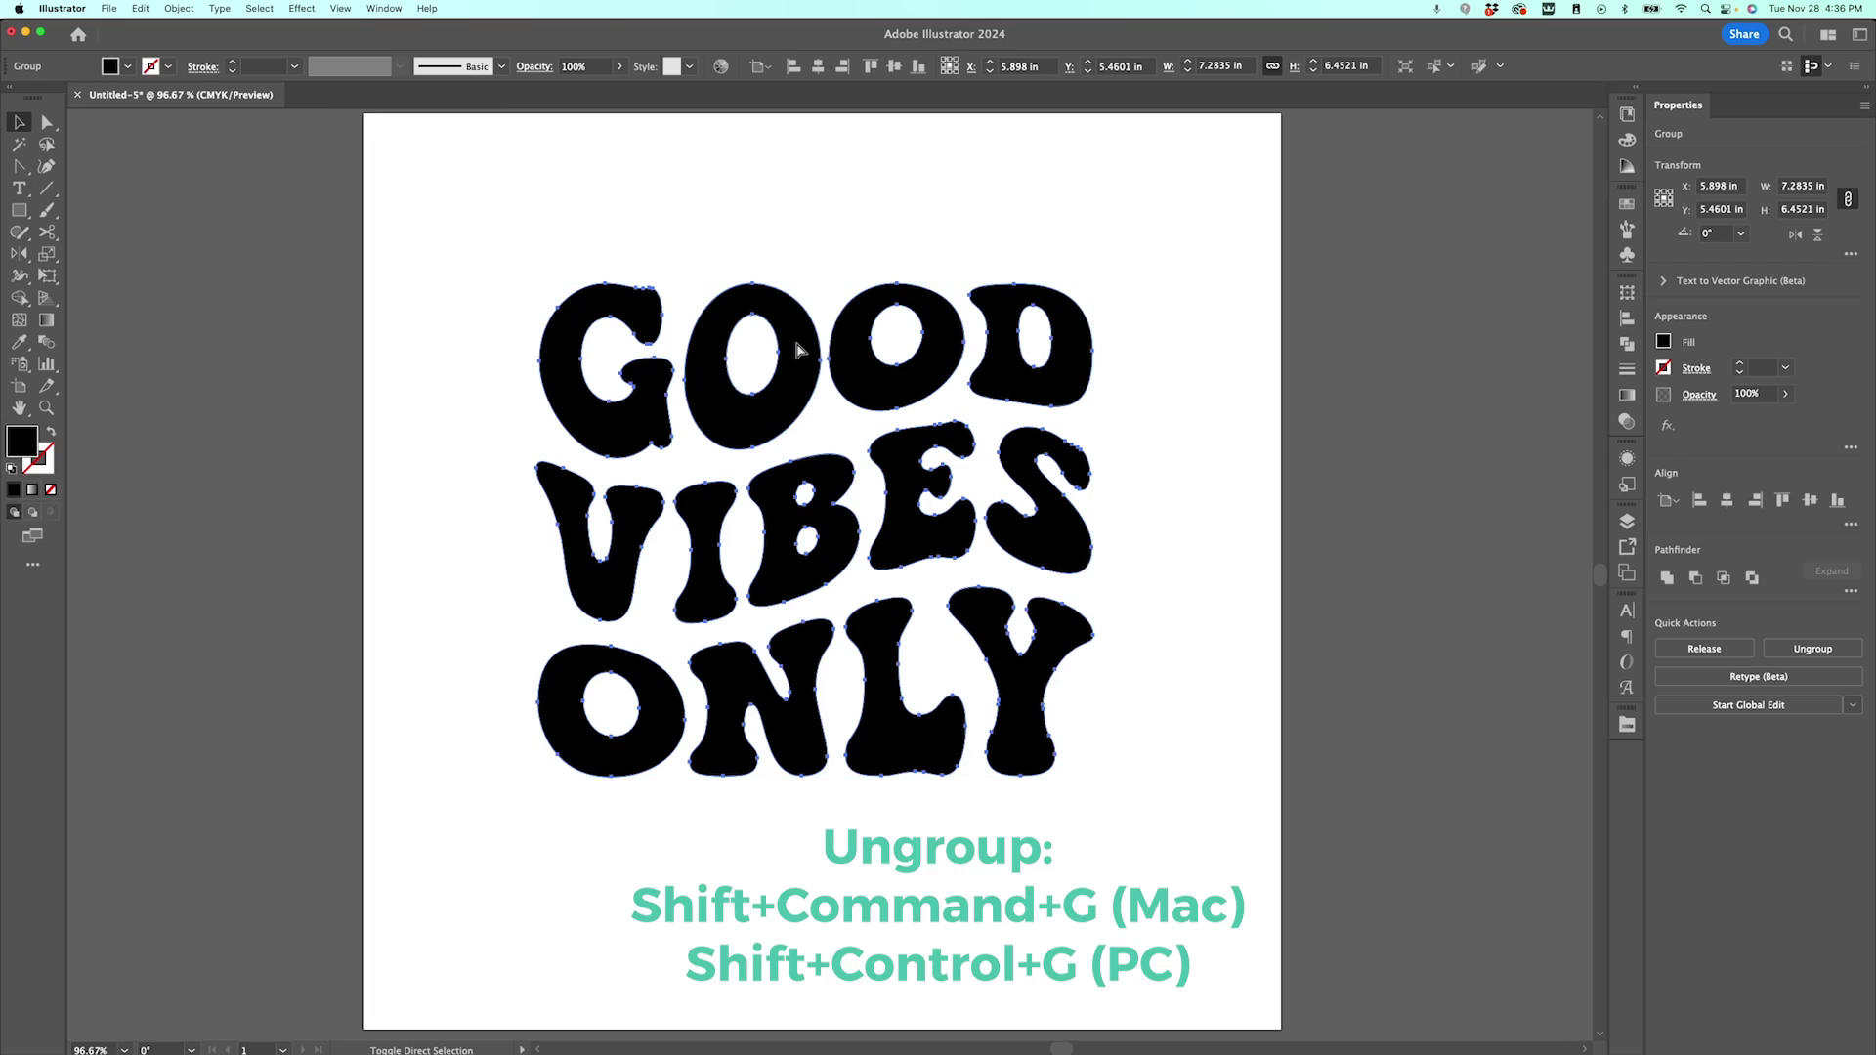
key(shift+super+g)
- Fill GOOD with pink, VIBES with teal and ONLY with yellow from the document swatches
click(589, 246)
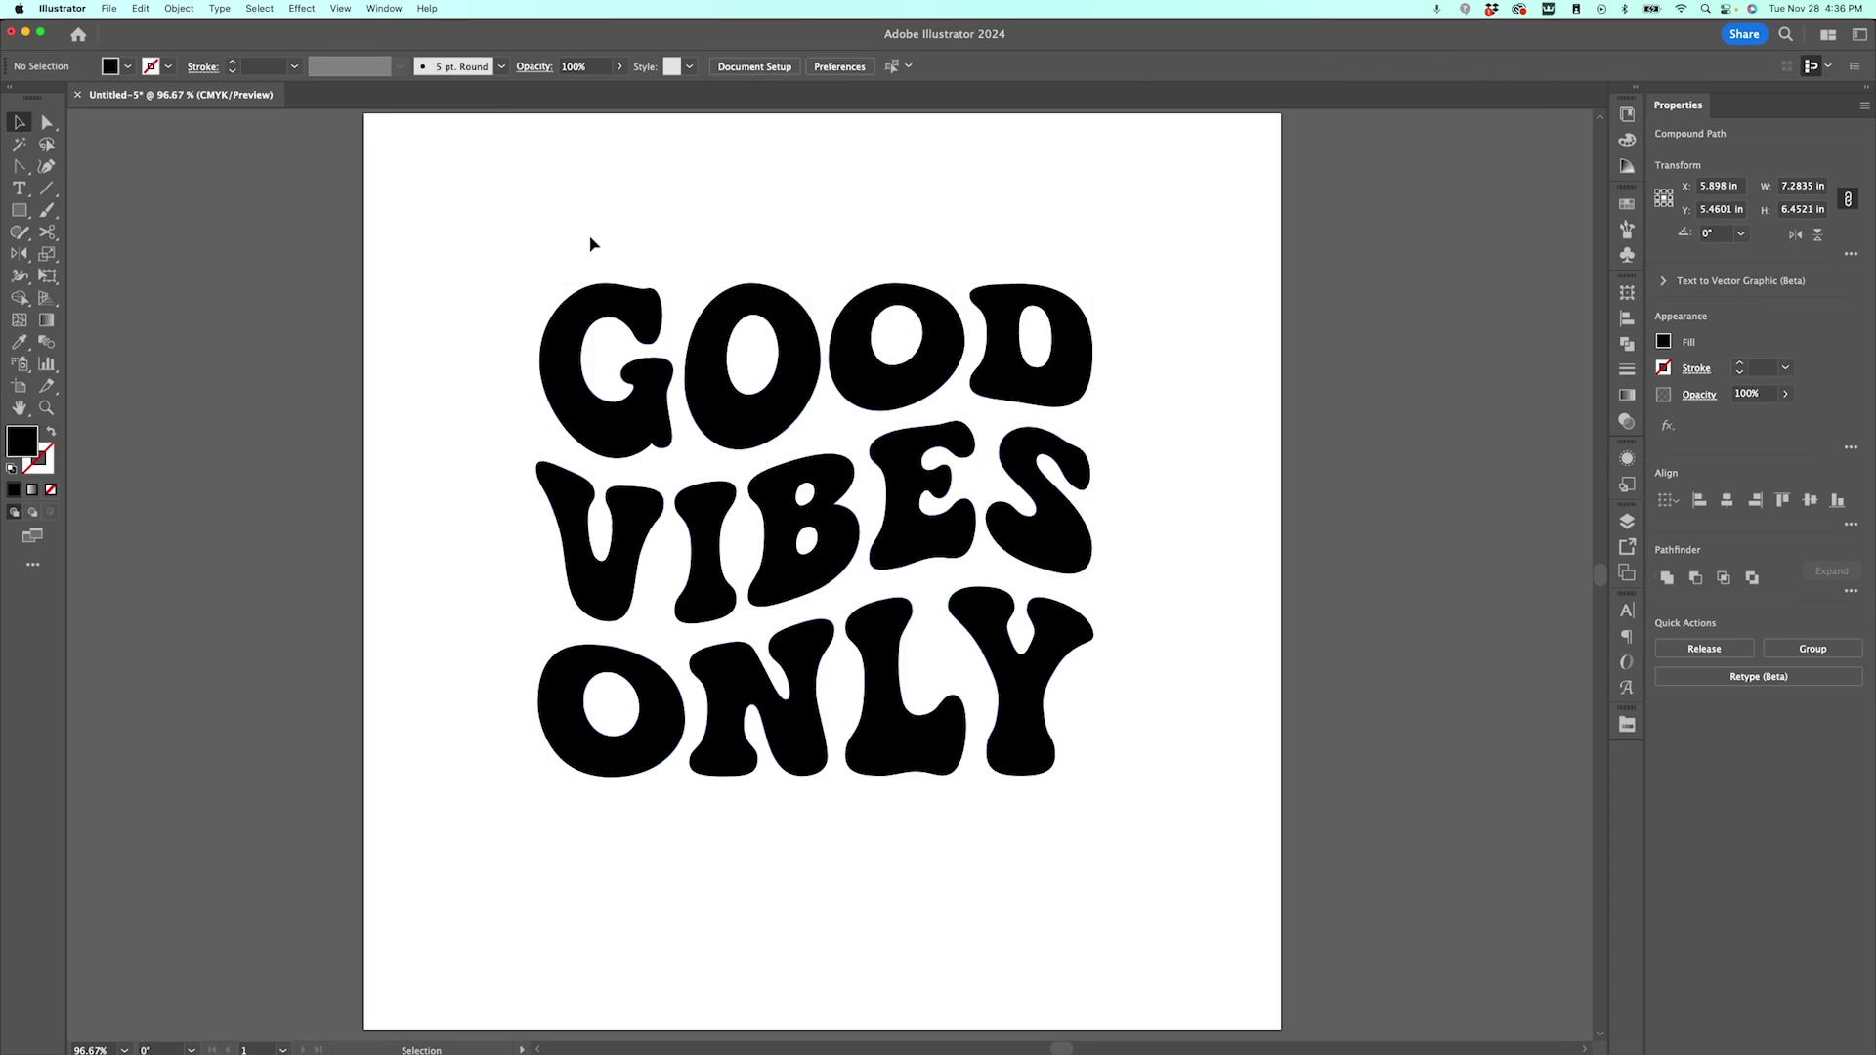
drag(532, 252, 1092, 352)
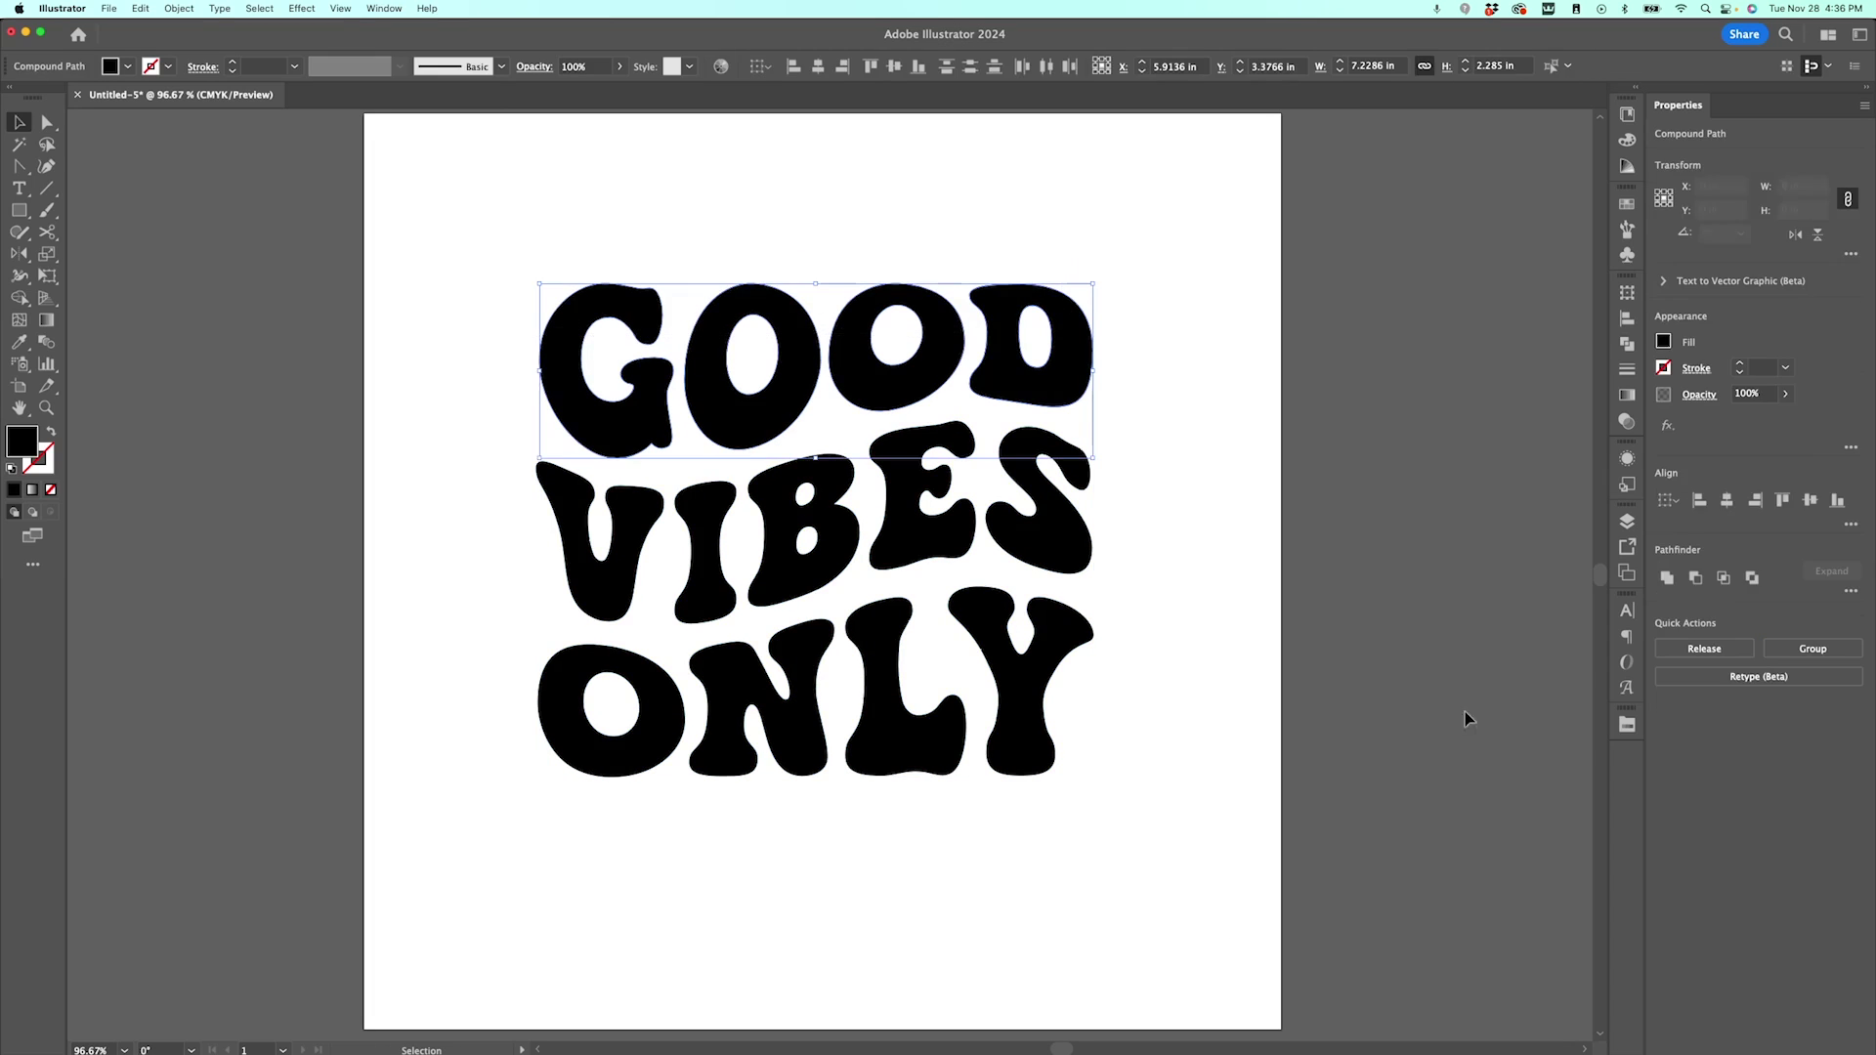
click(1628, 723)
click(1499, 779)
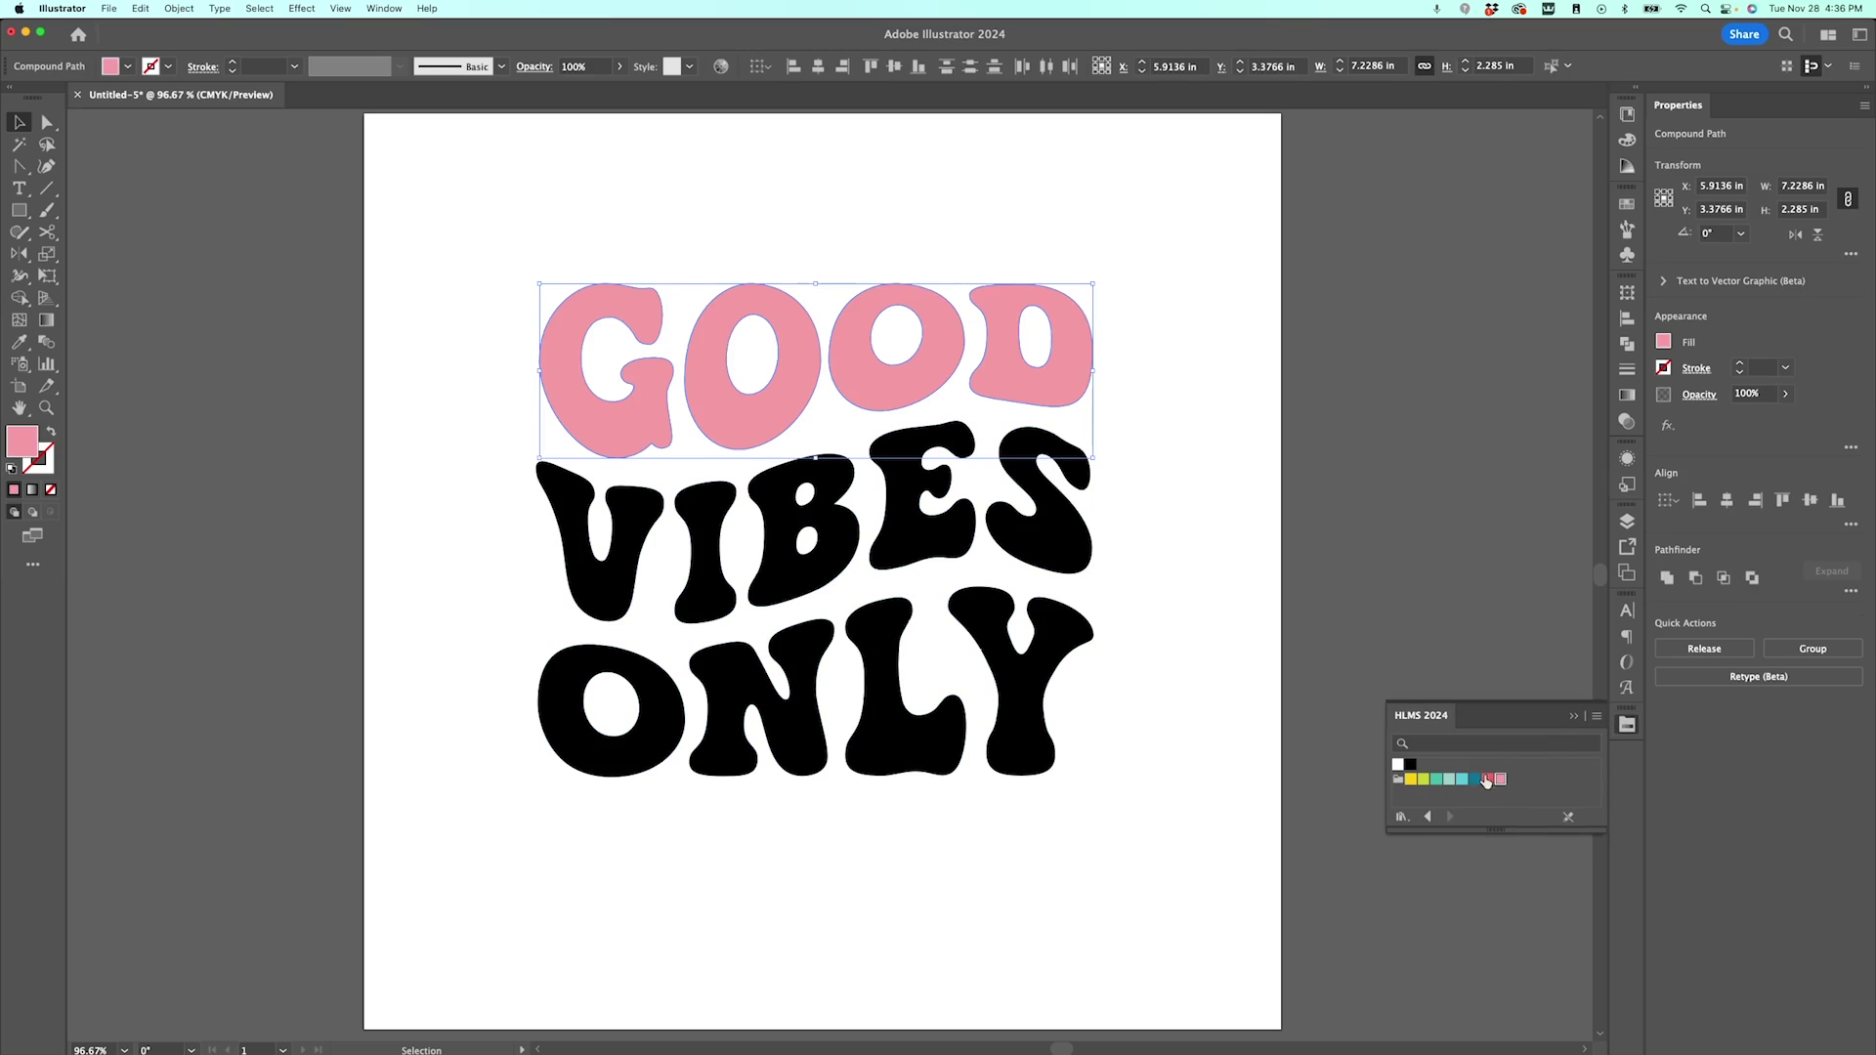
click(615, 543)
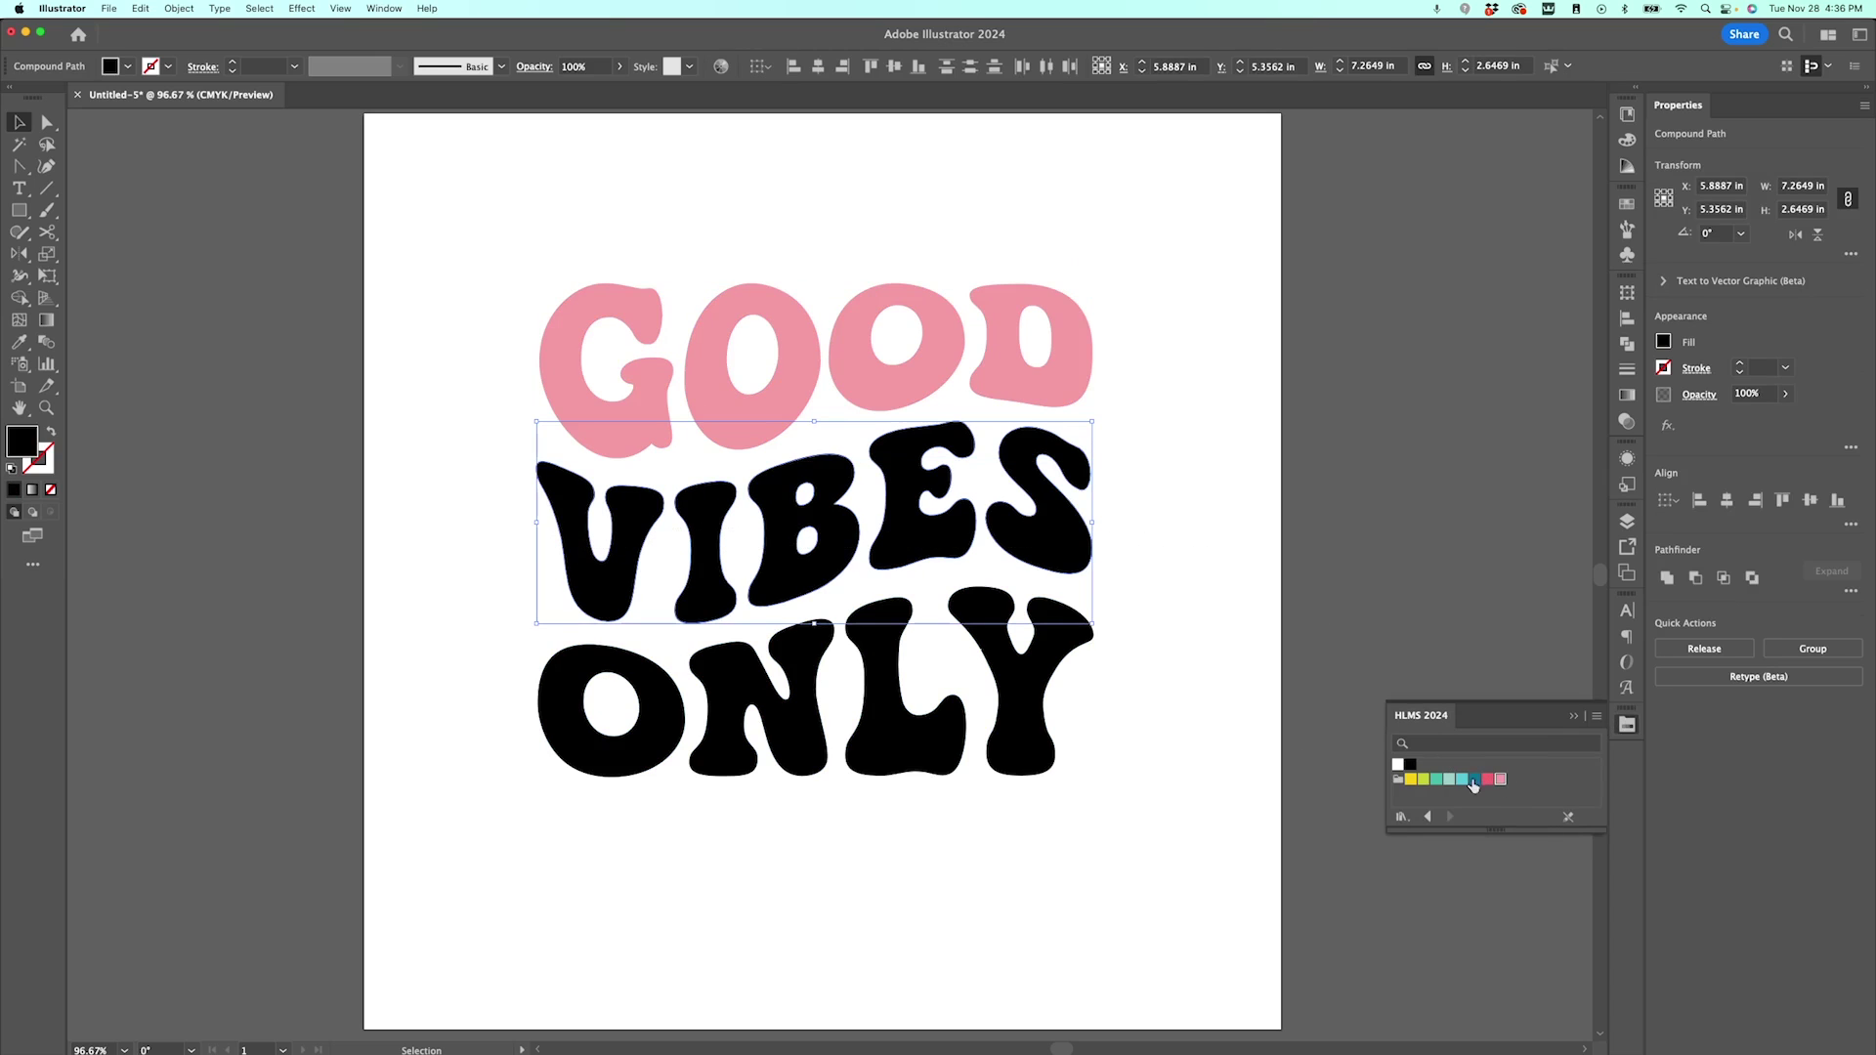
click(1441, 782)
click(880, 719)
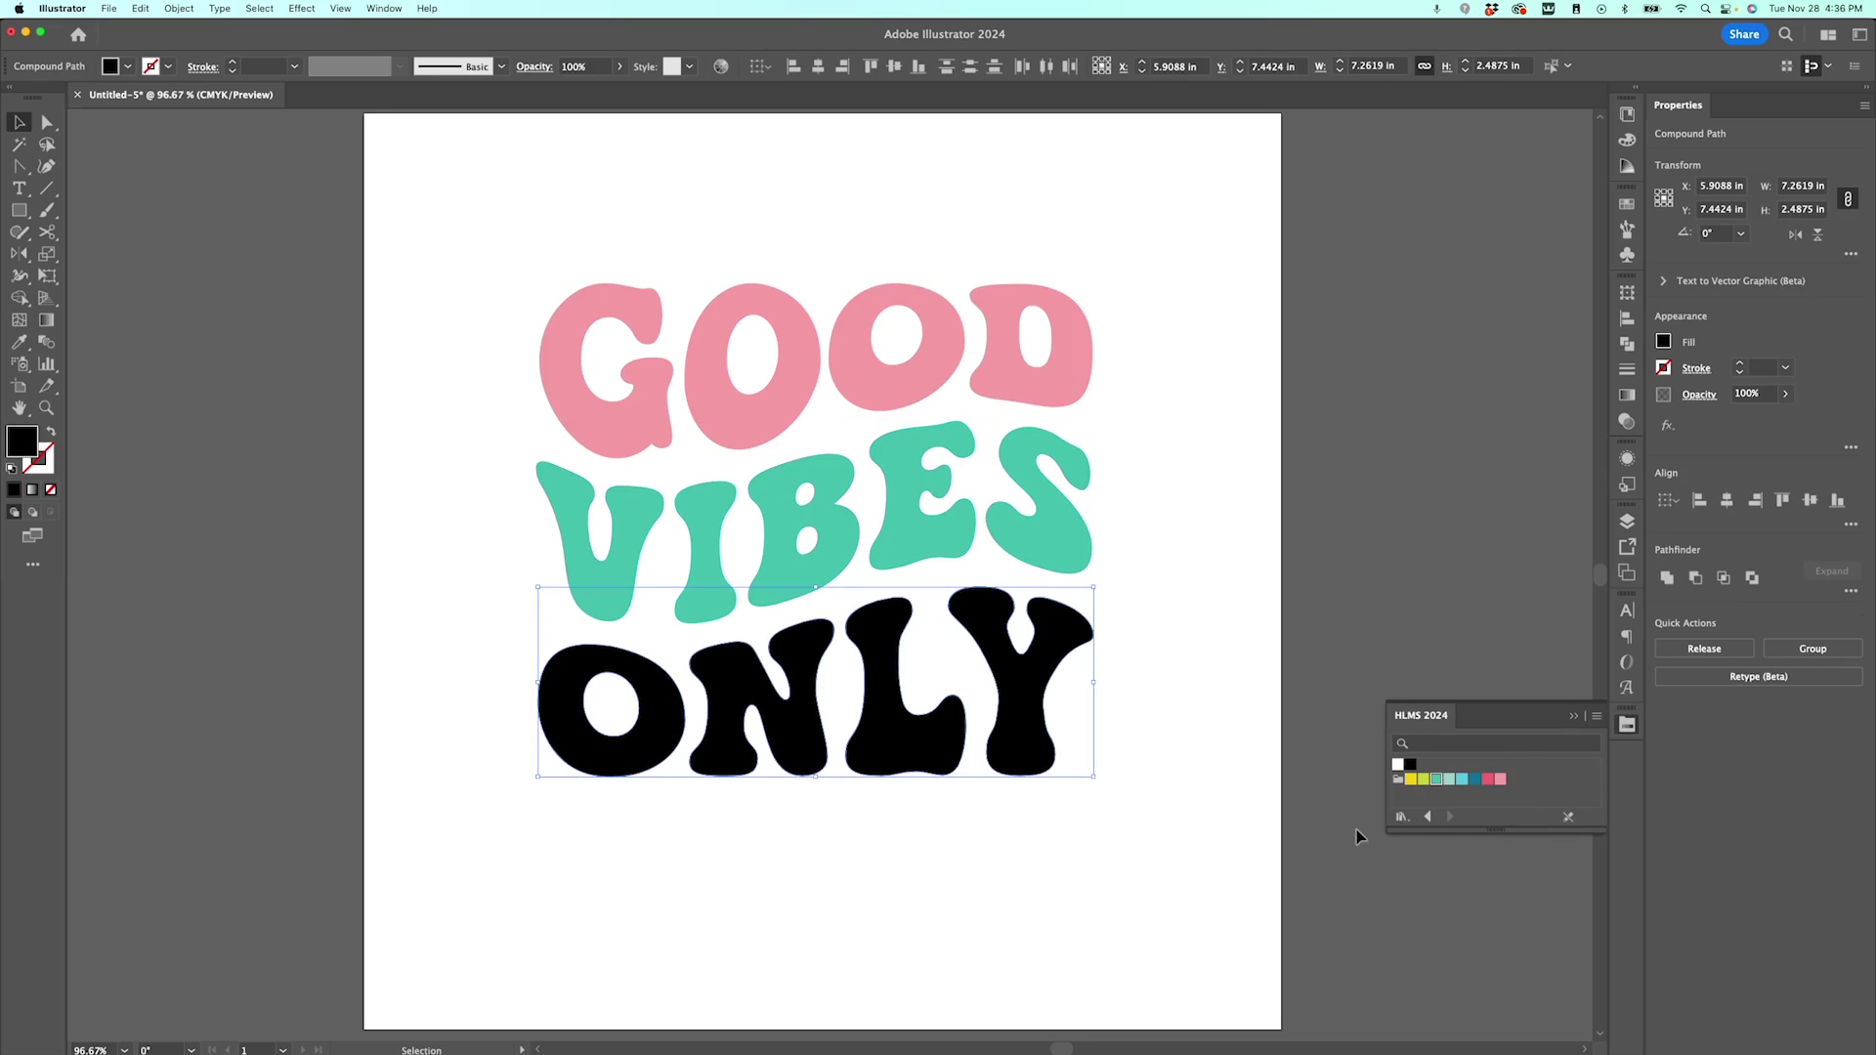
click(1417, 781)
click(1192, 532)
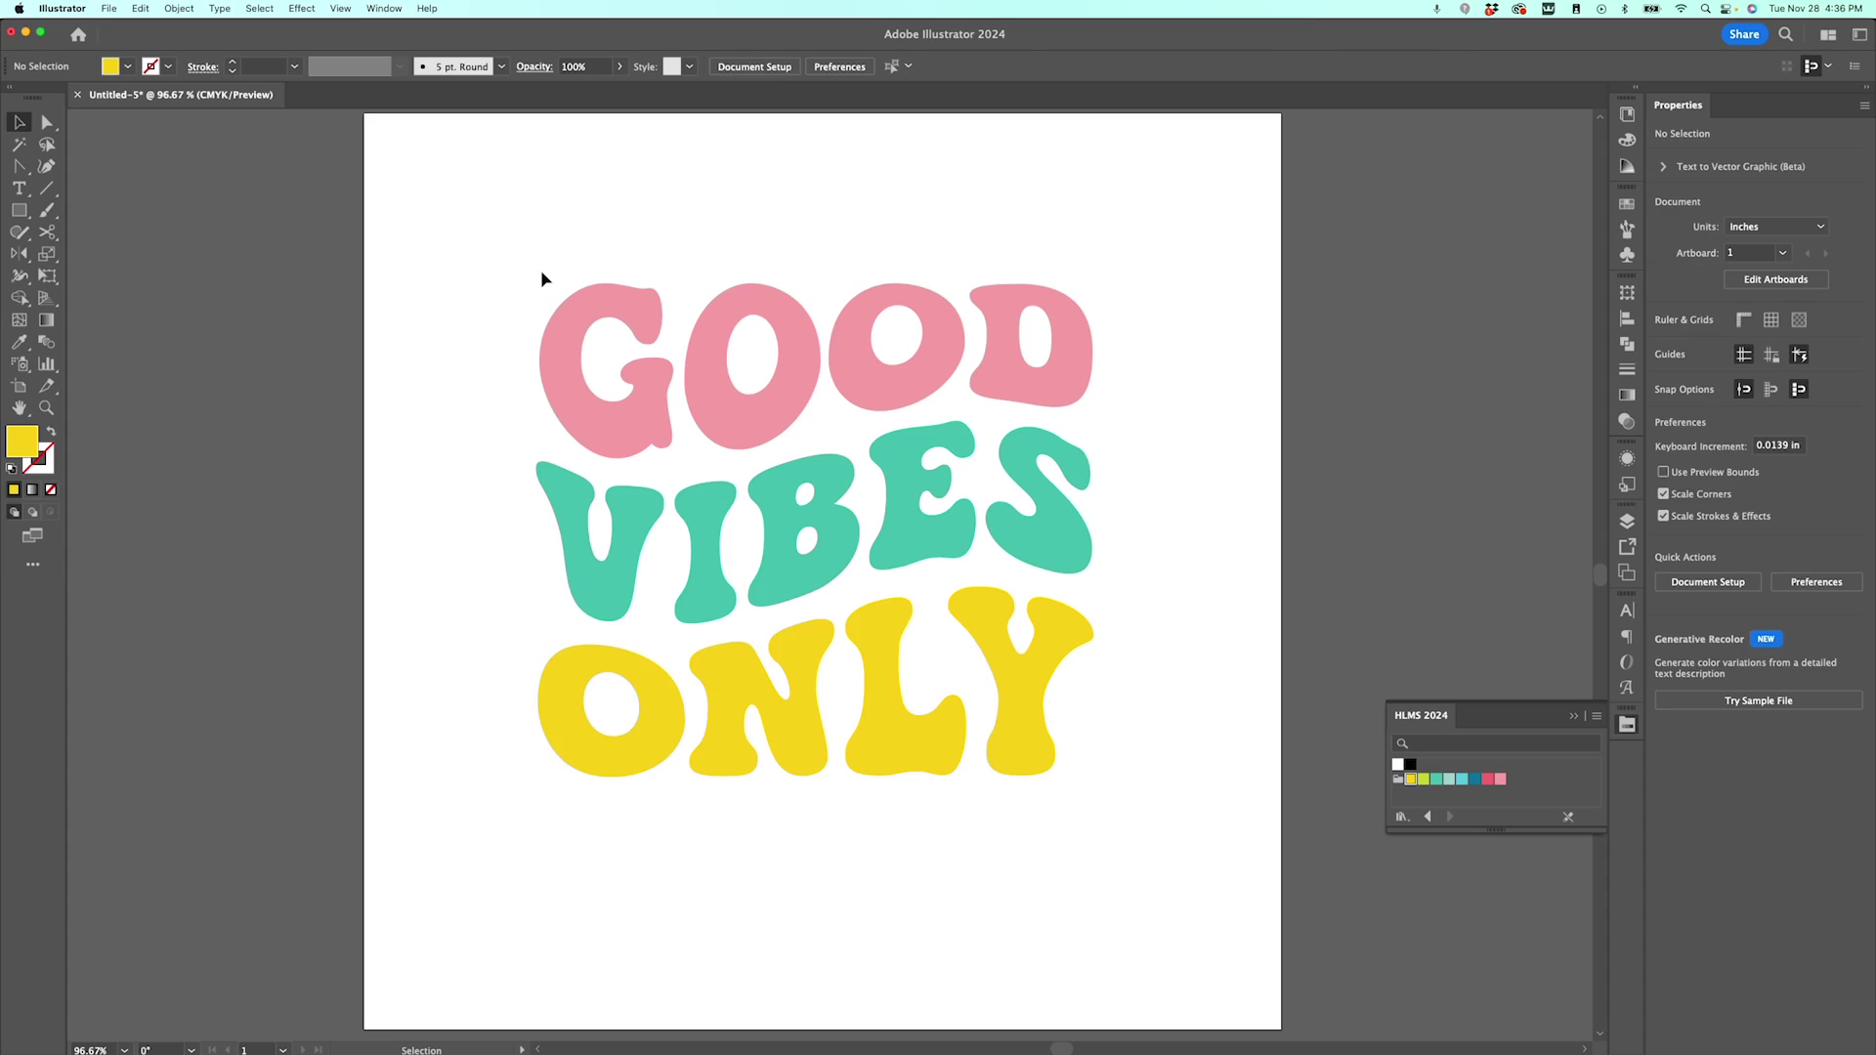
- Make GOOD a compound path with Cmd+8, select VIBES and ONLY, and check the Layers panel
click(1028, 336)
key(super+8)
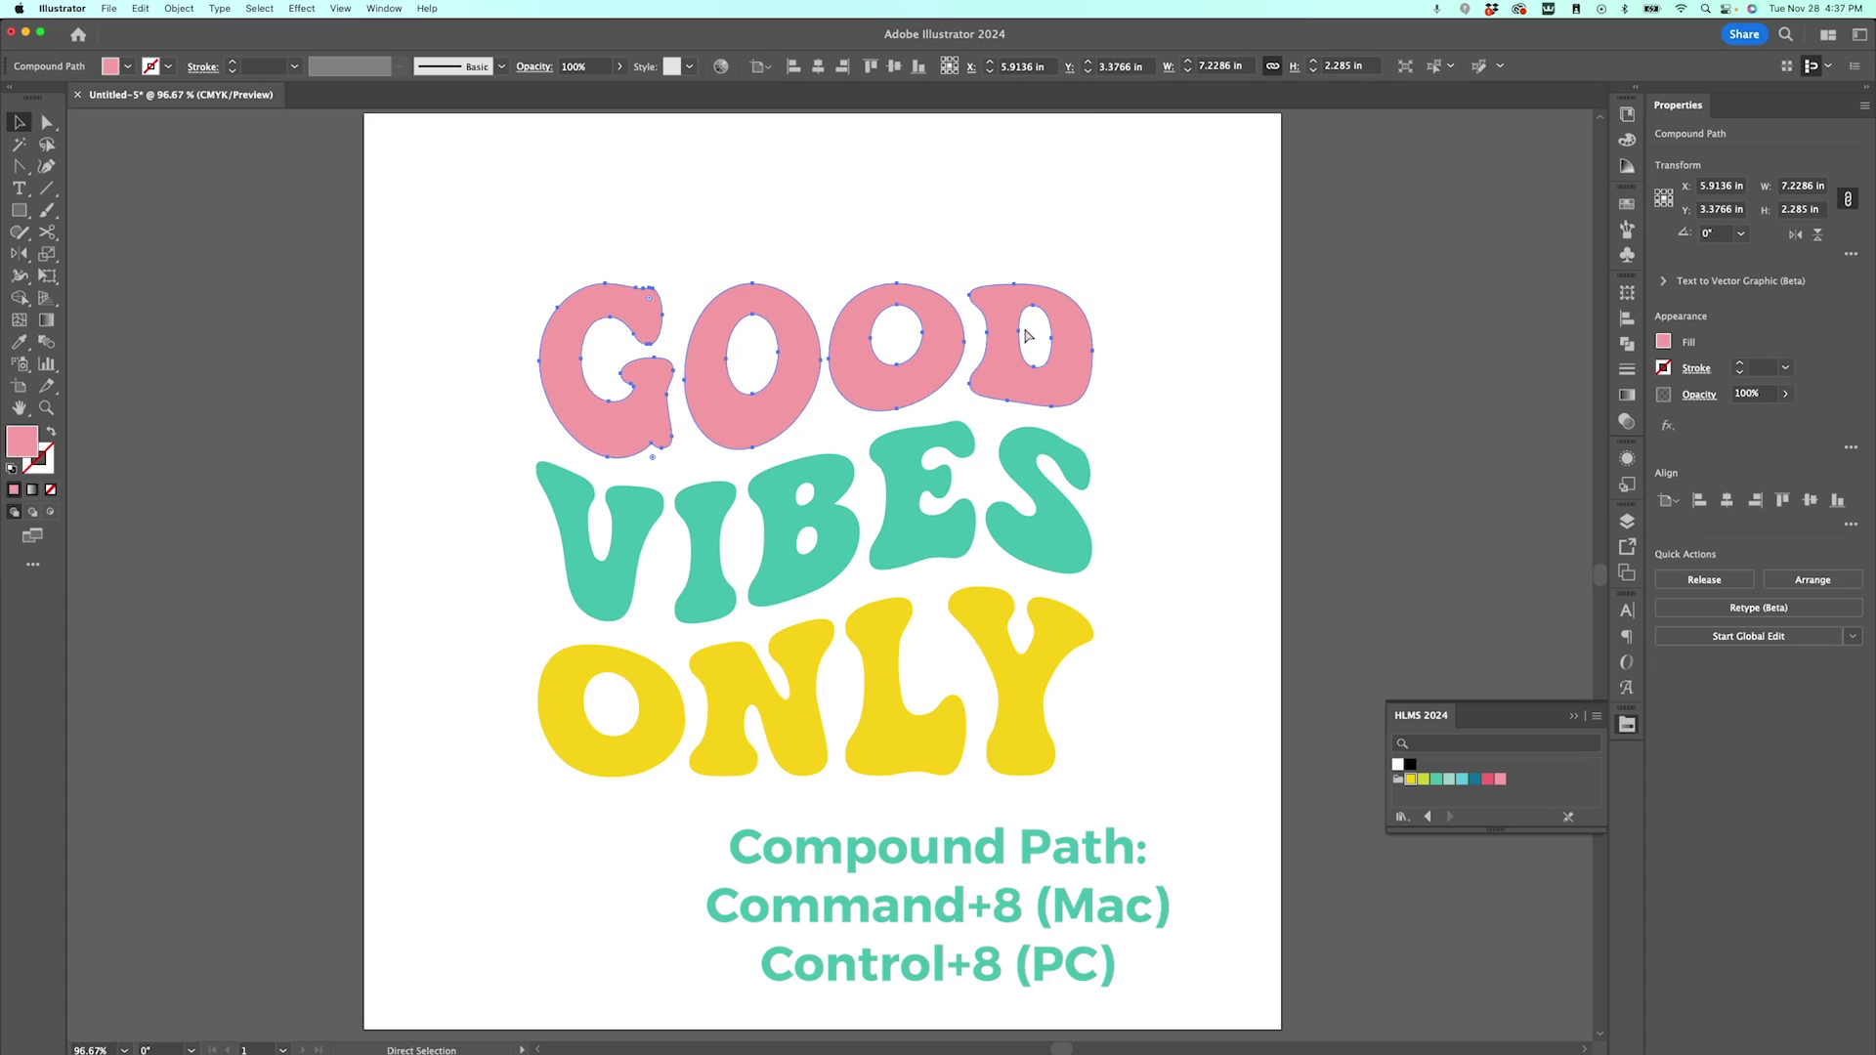
click(1093, 526)
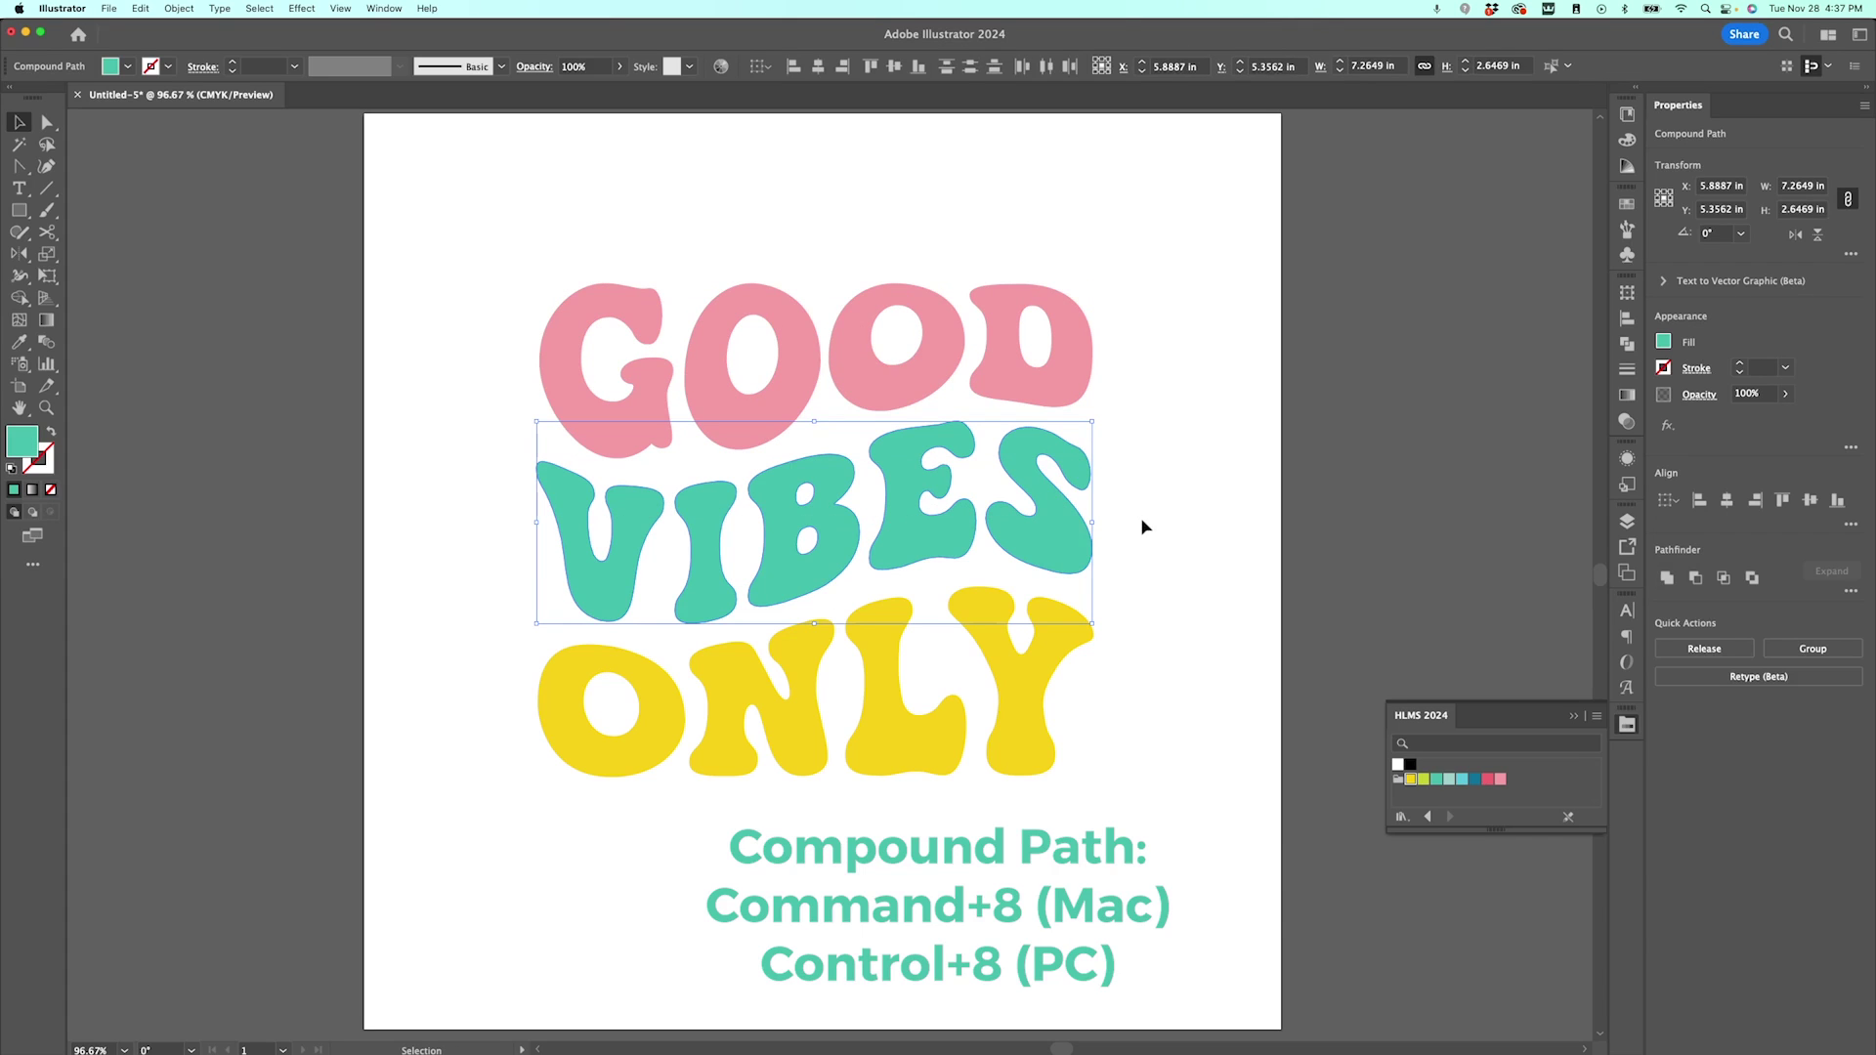
click(857, 745)
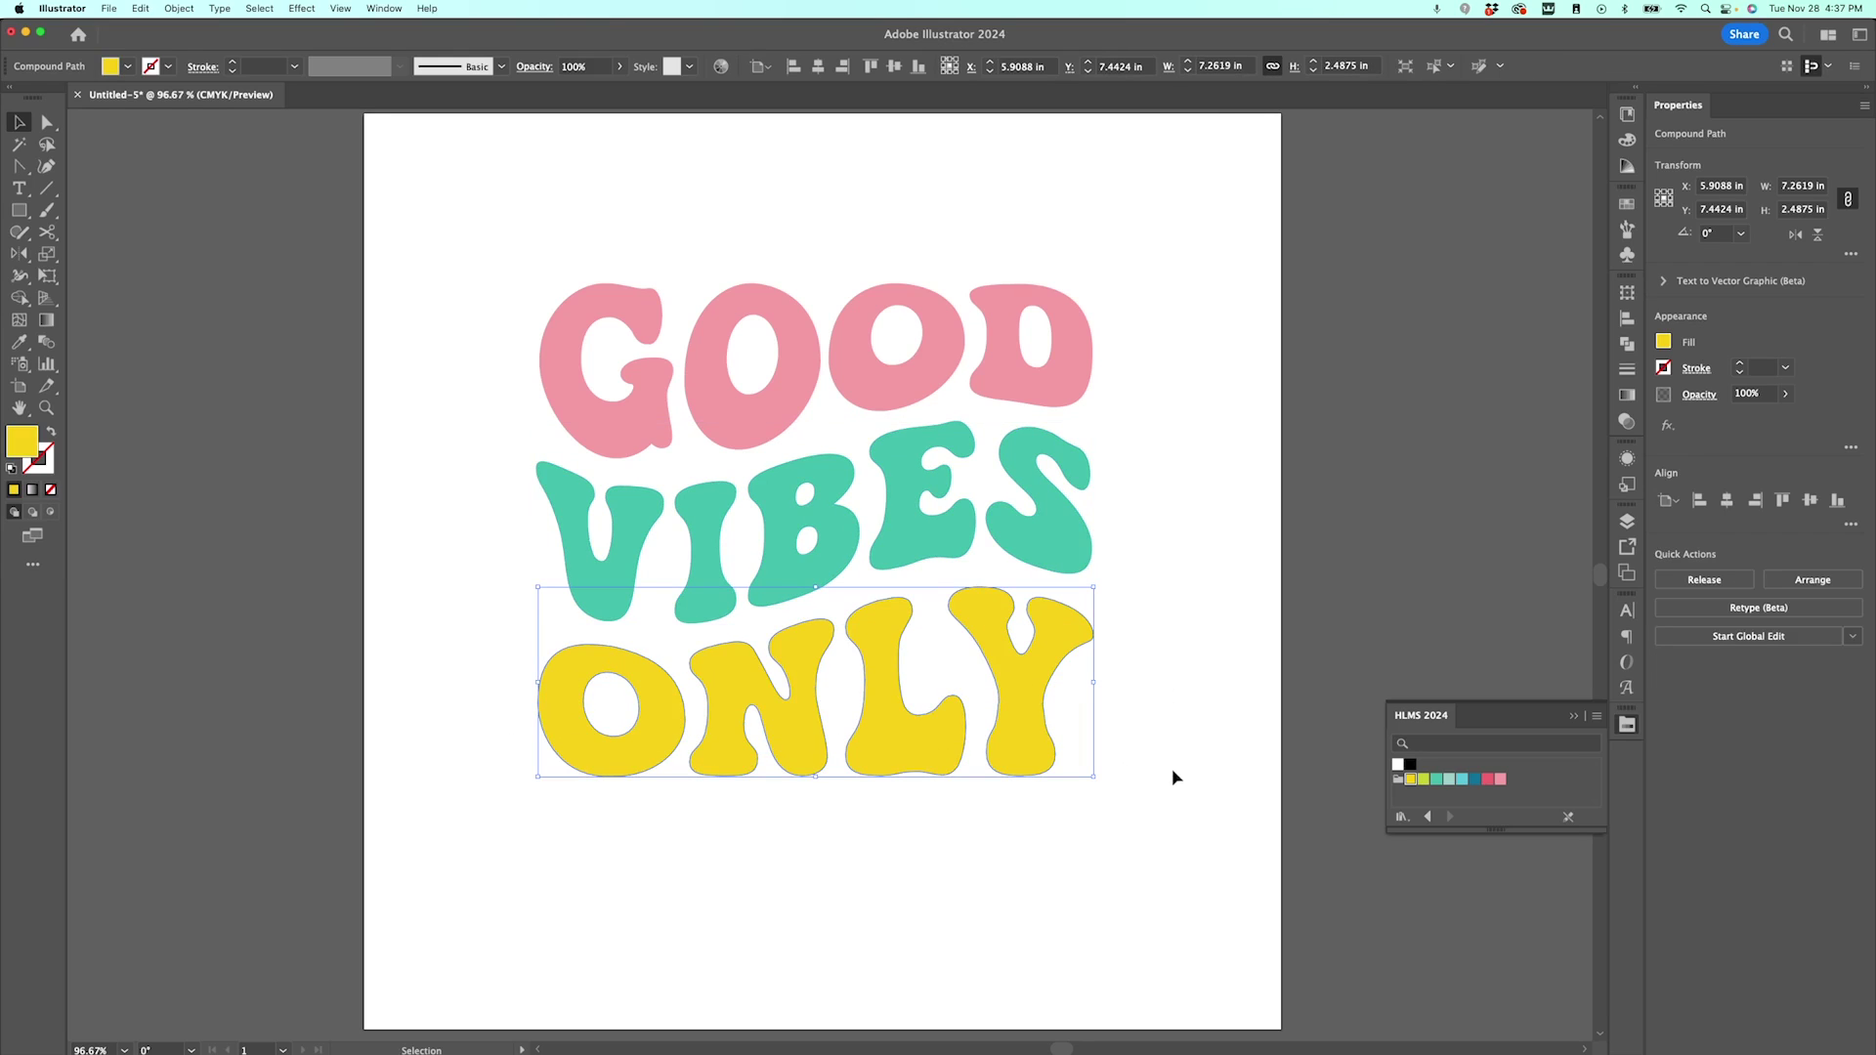
click(1627, 525)
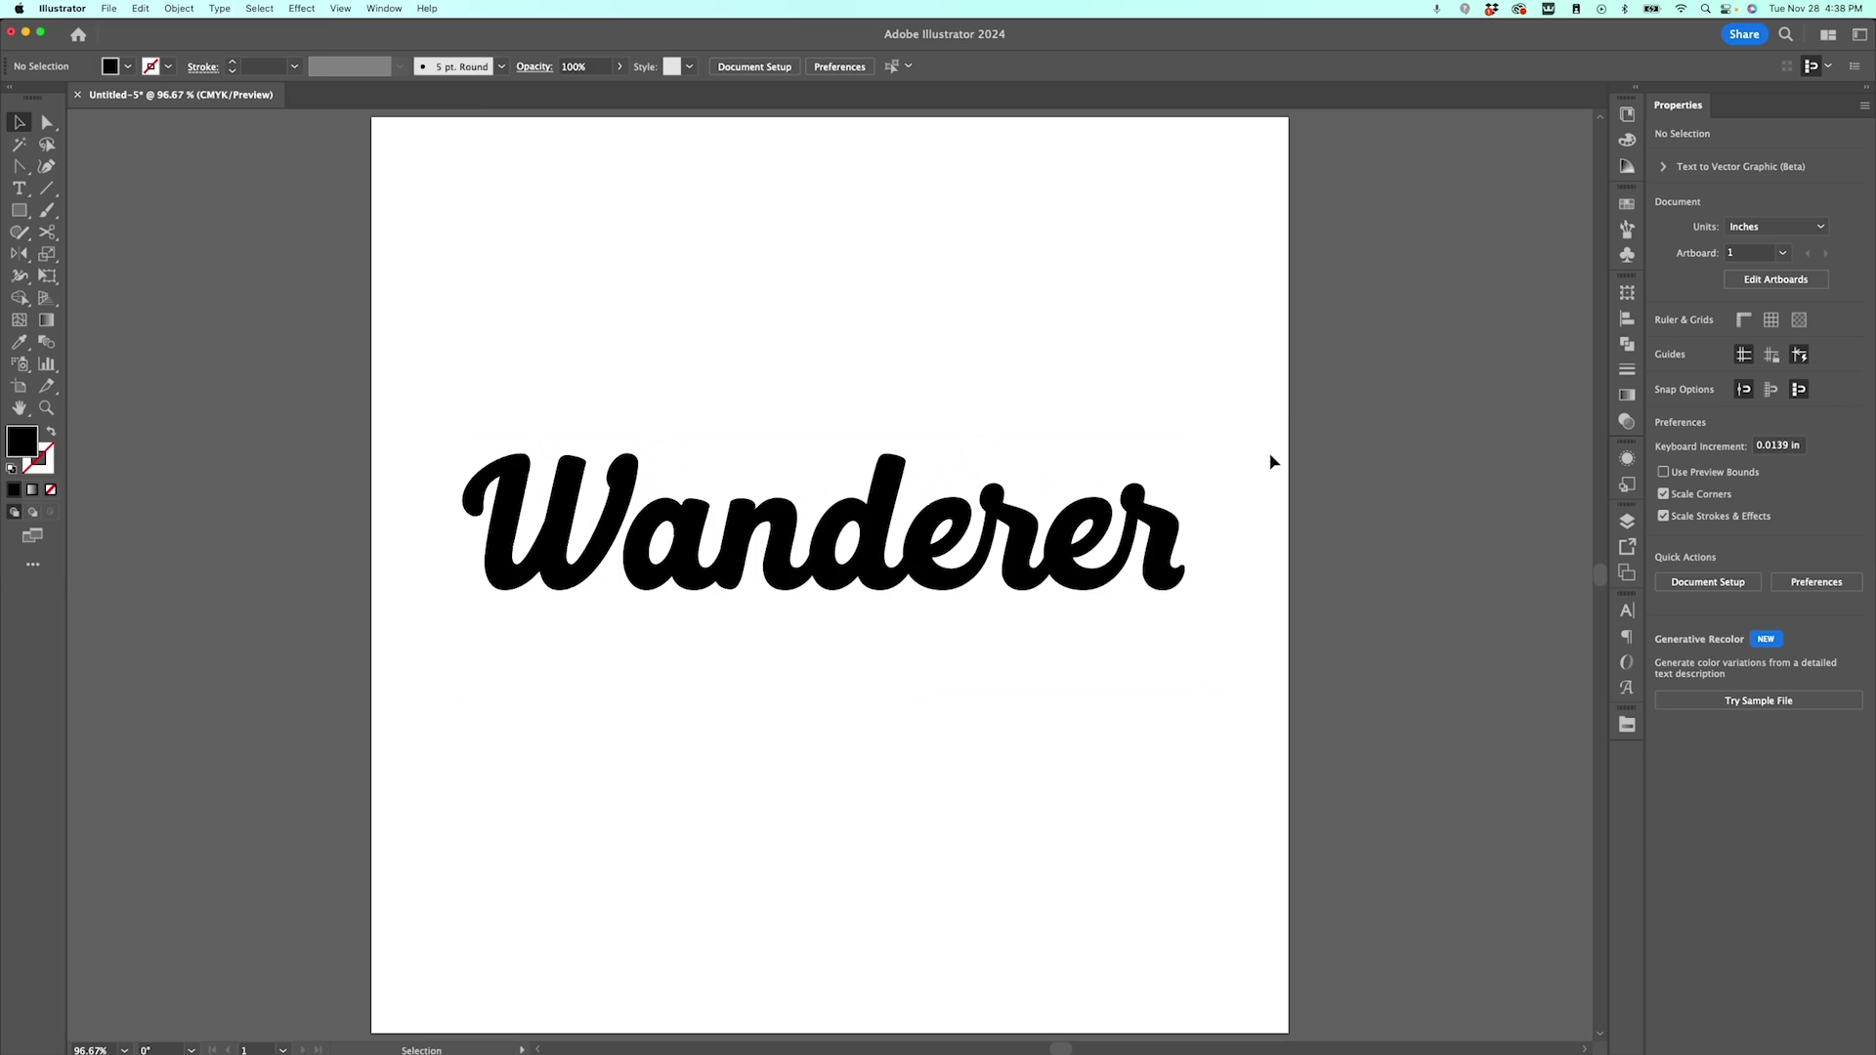
- Select the Wanderer script text and create outlines with Shift+Cmd+O
click(1077, 528)
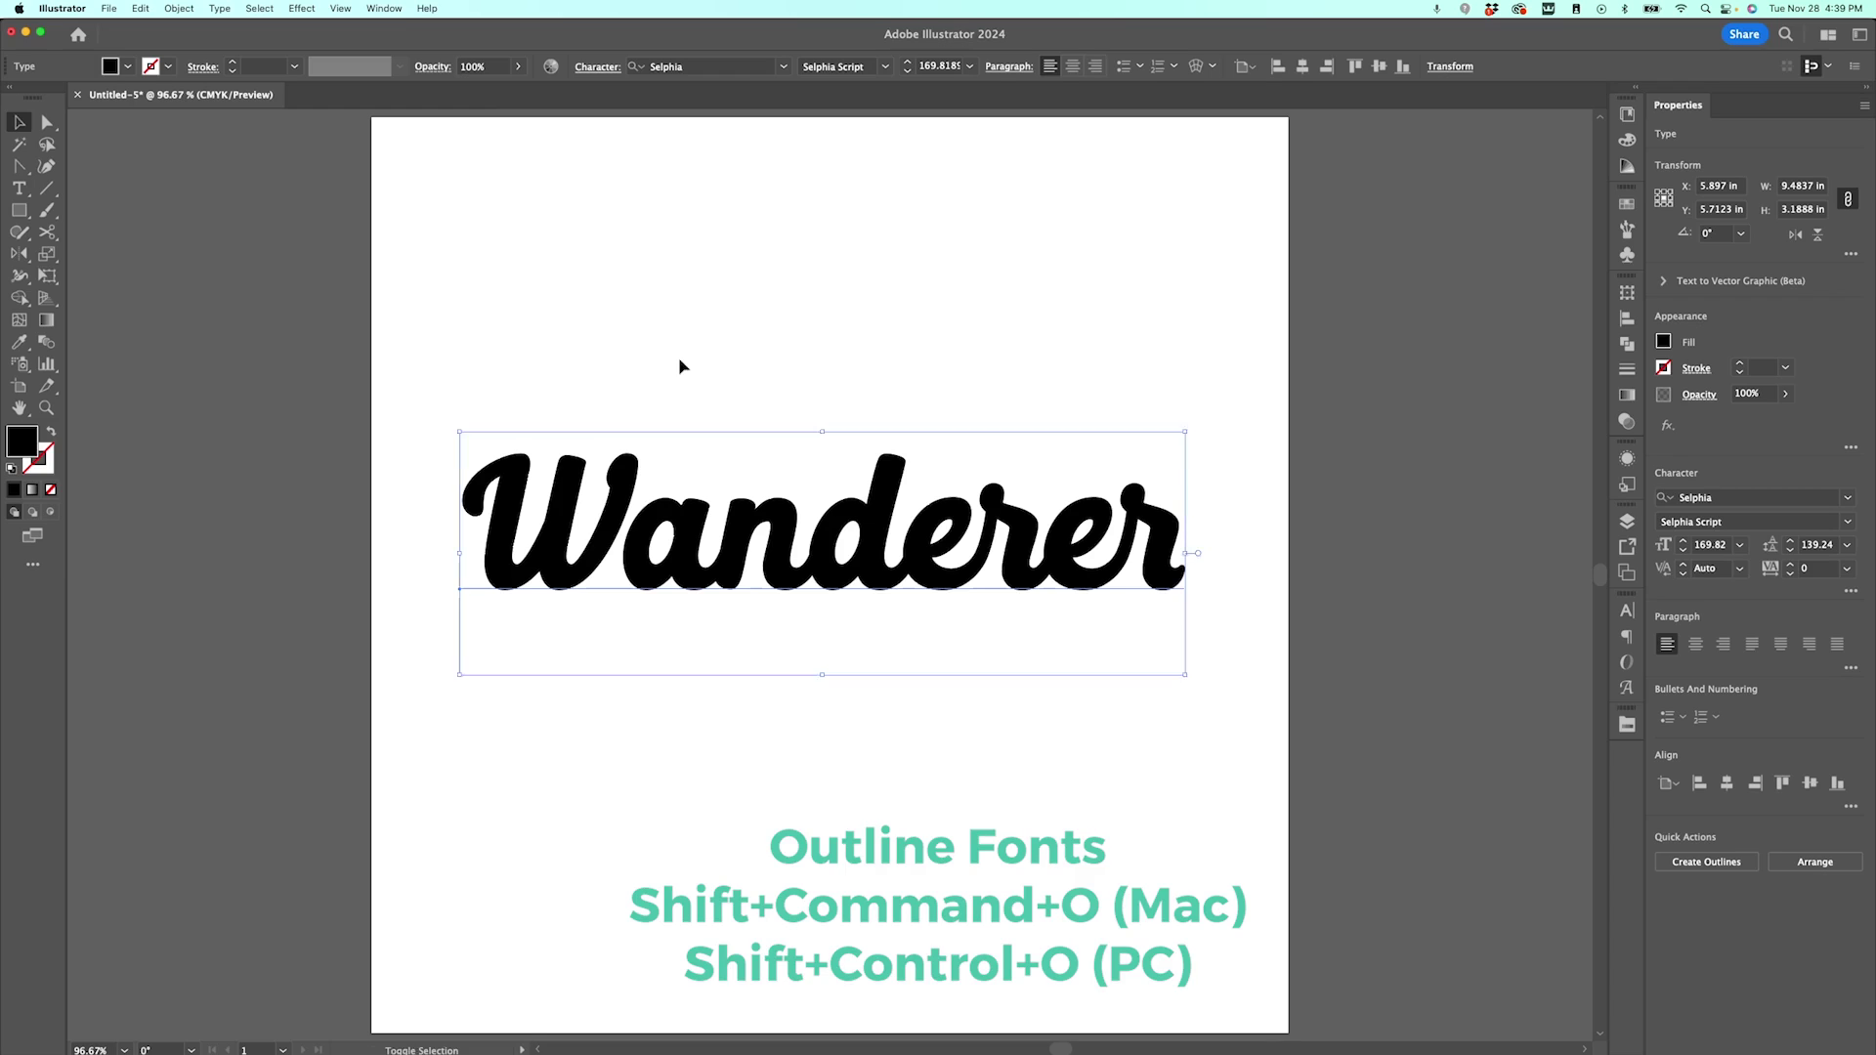
key(shift+super+o)
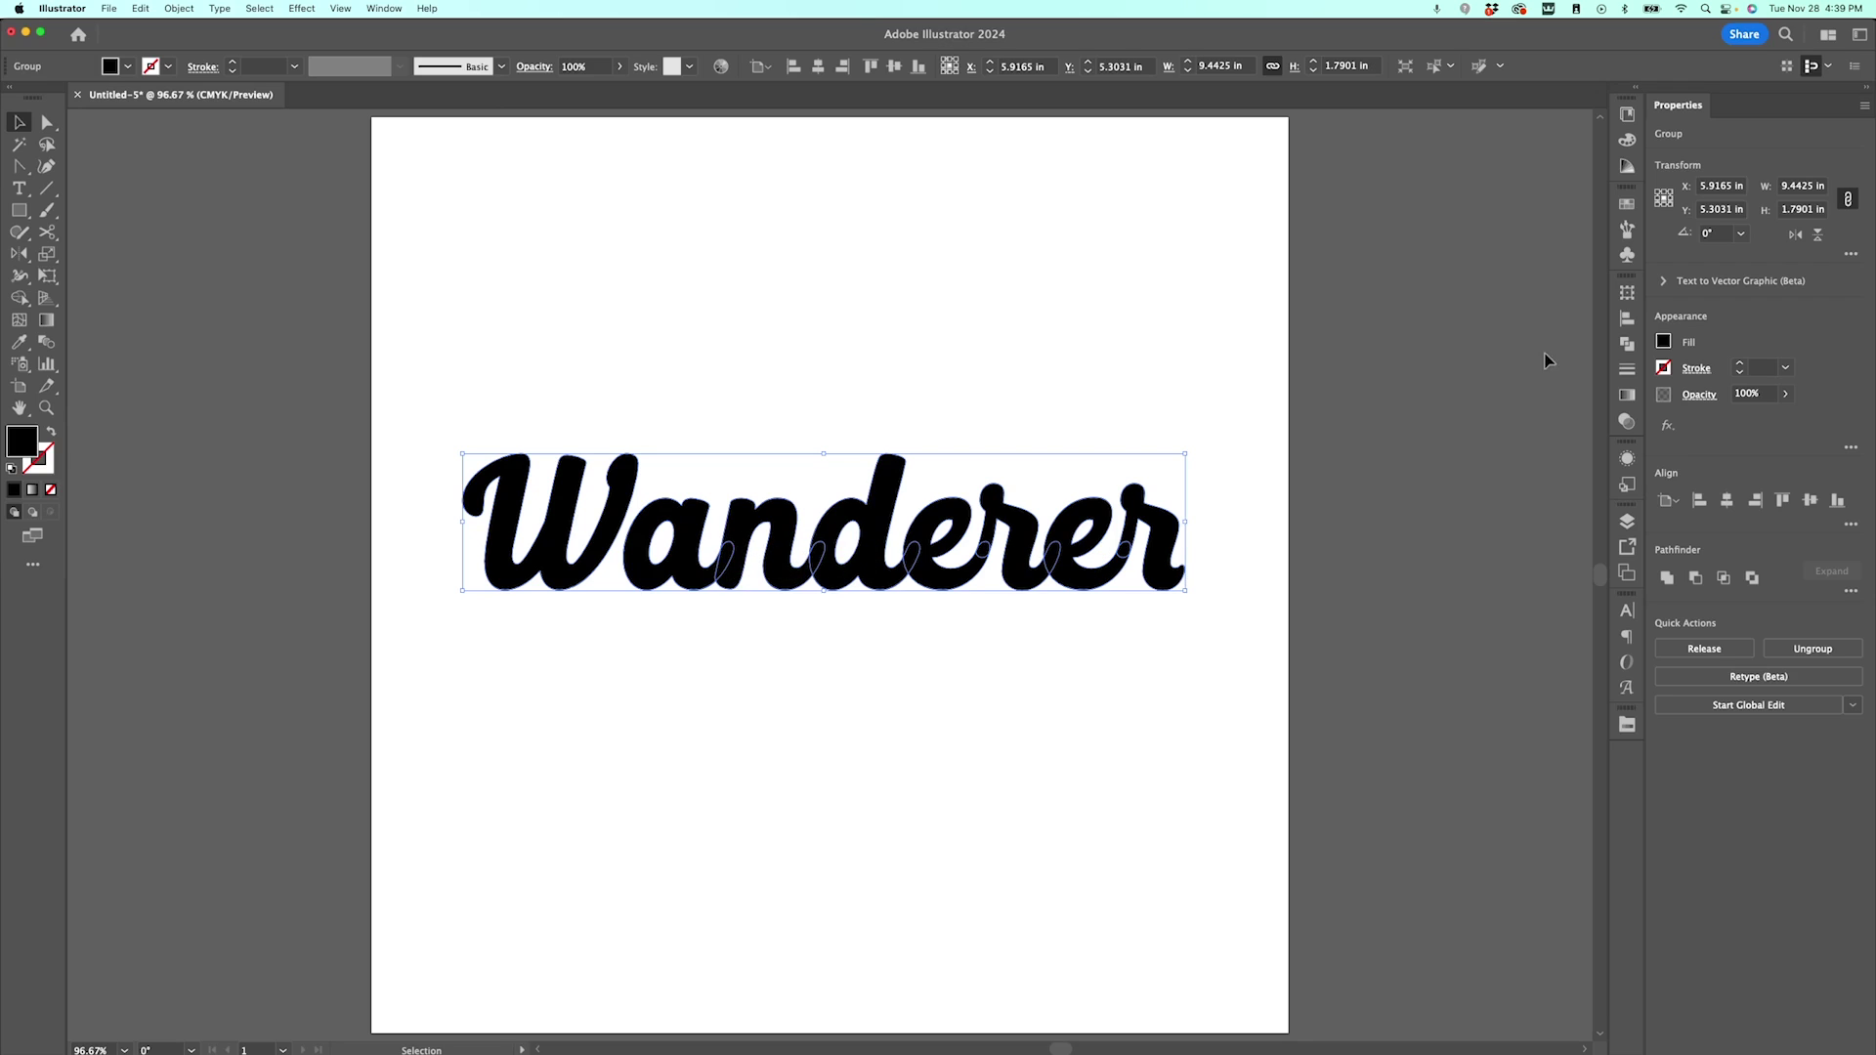
- Unite the outlined Wanderer letters with Pathfinder and make the result a compound path
click(1625, 346)
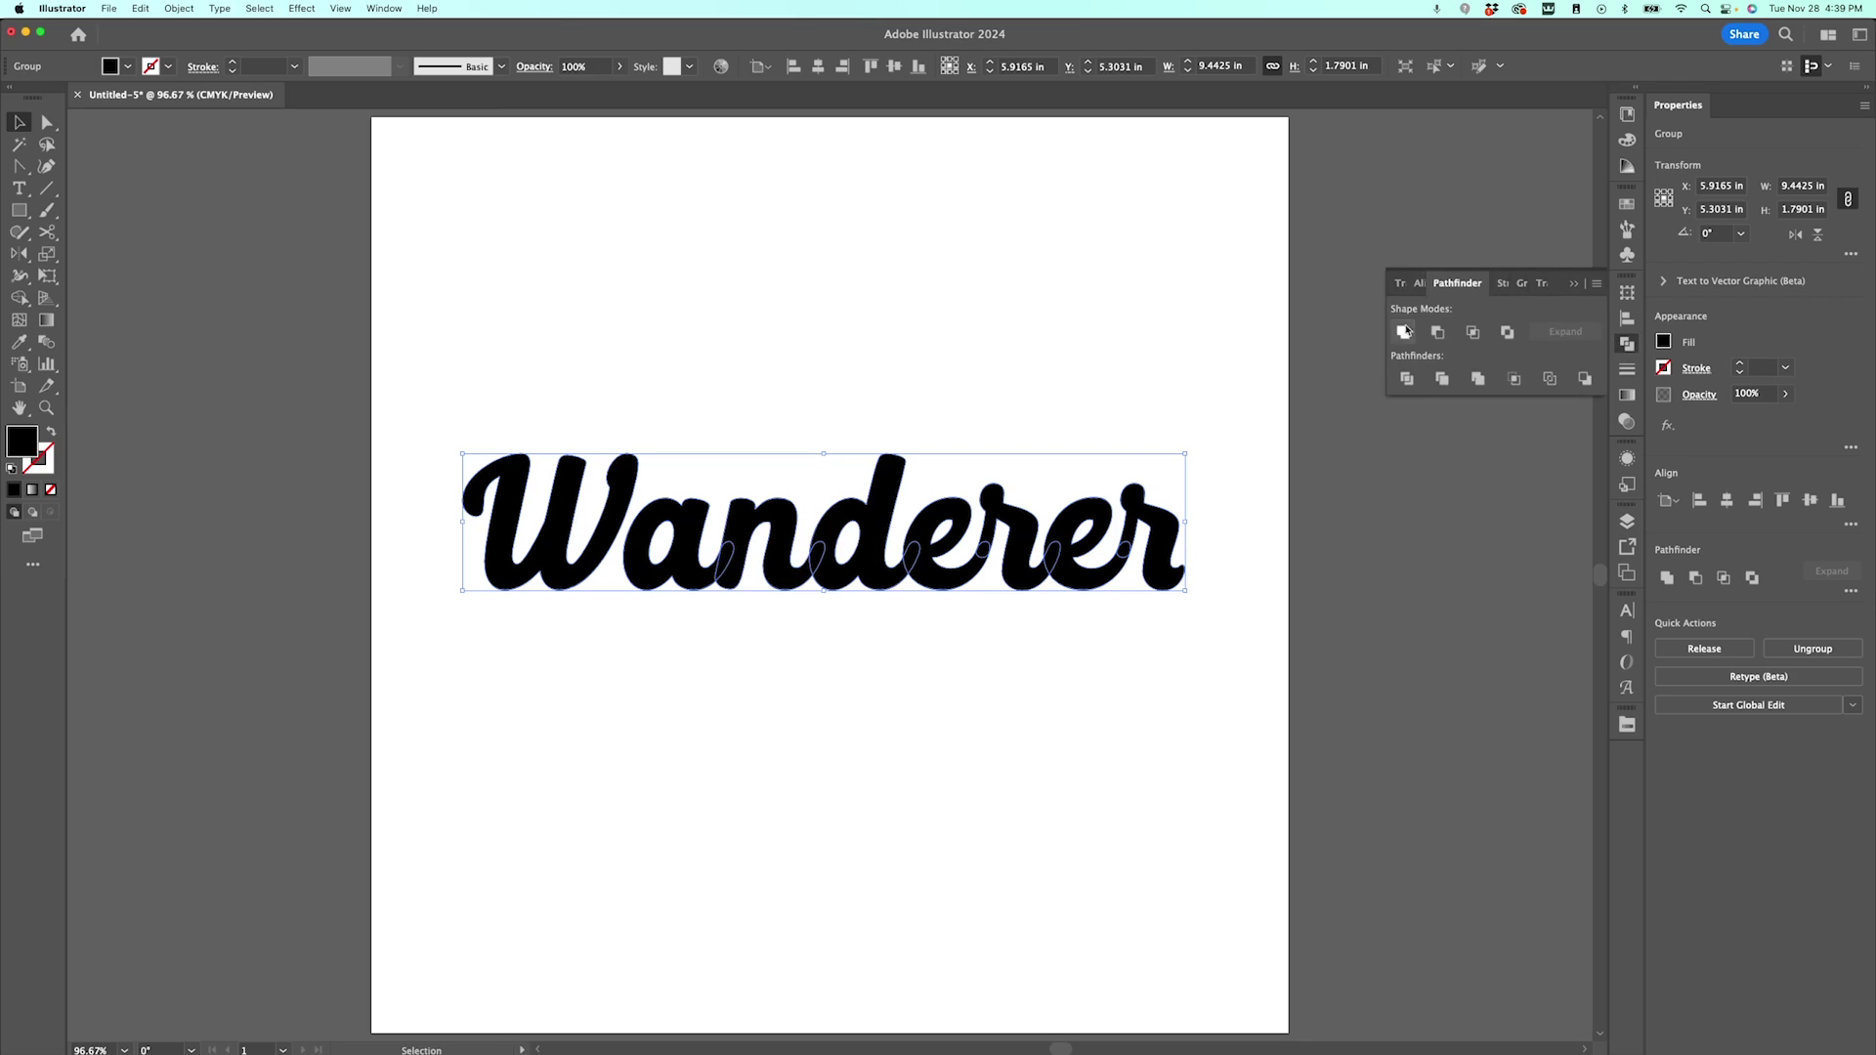
click(386, 10)
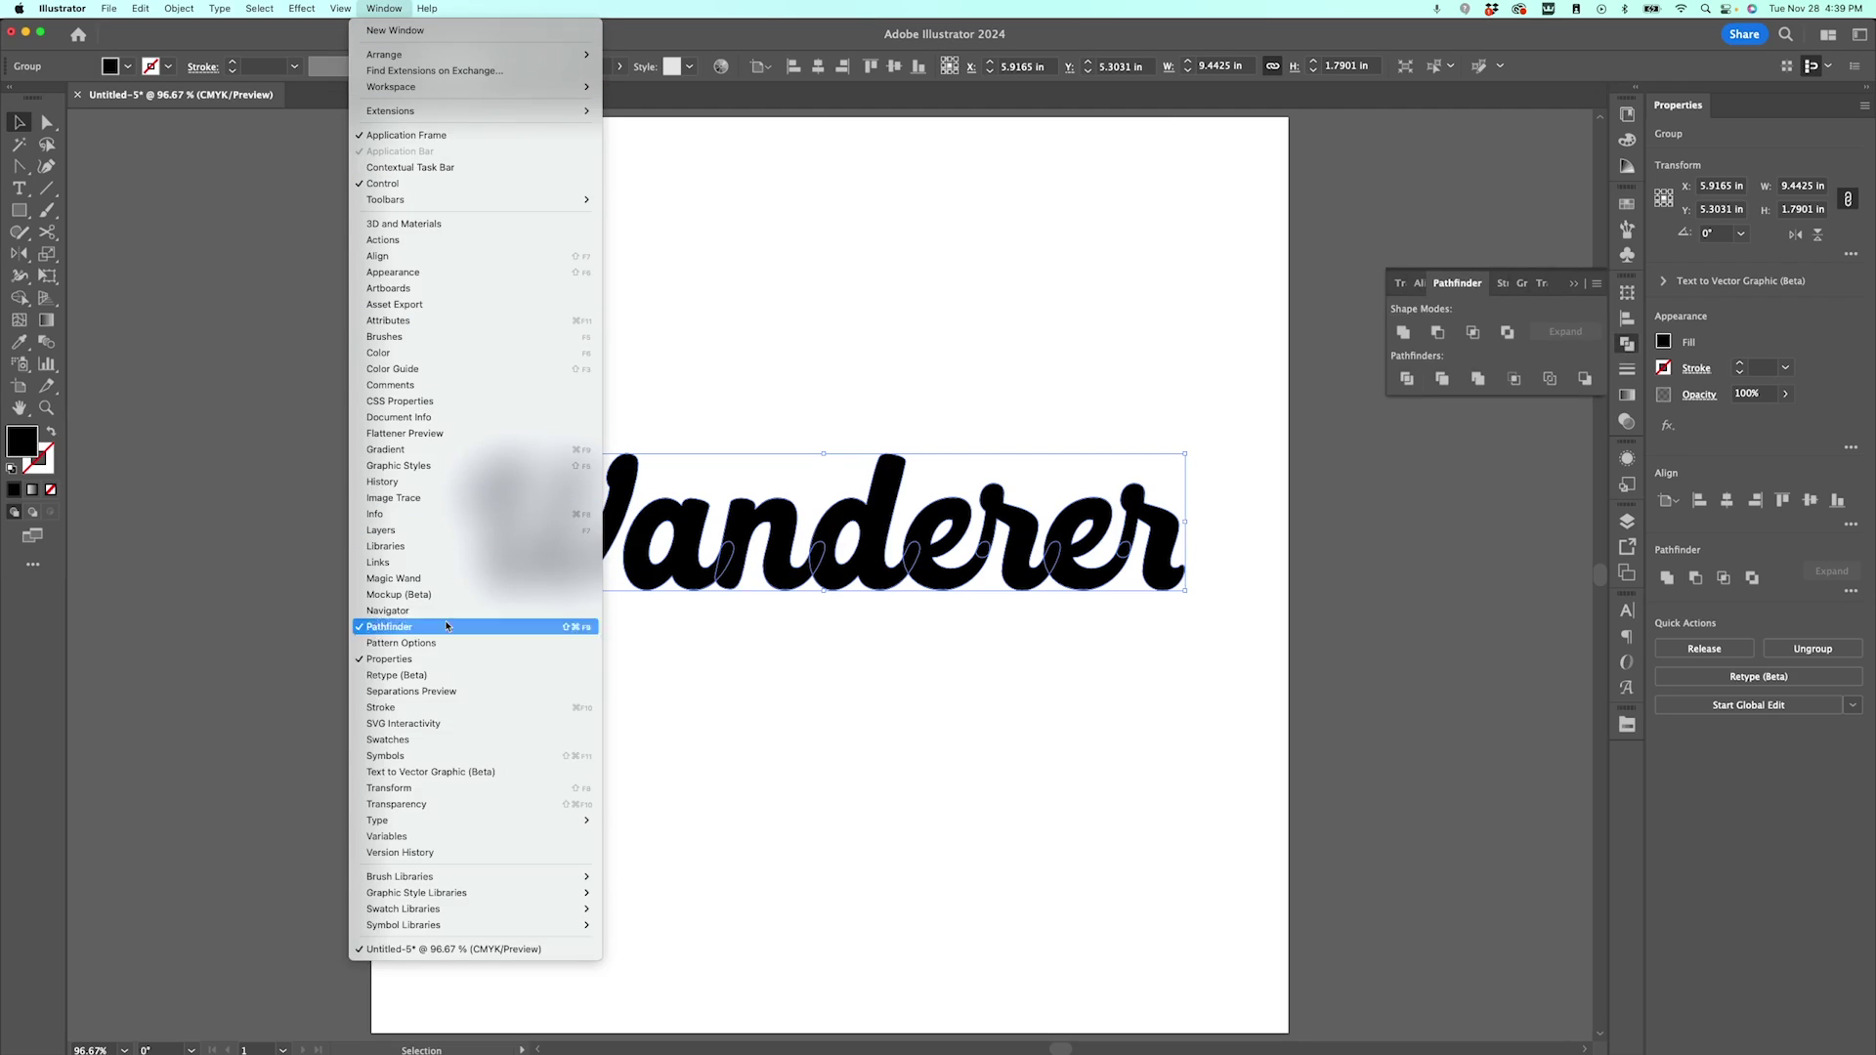
click(1525, 326)
key(v)
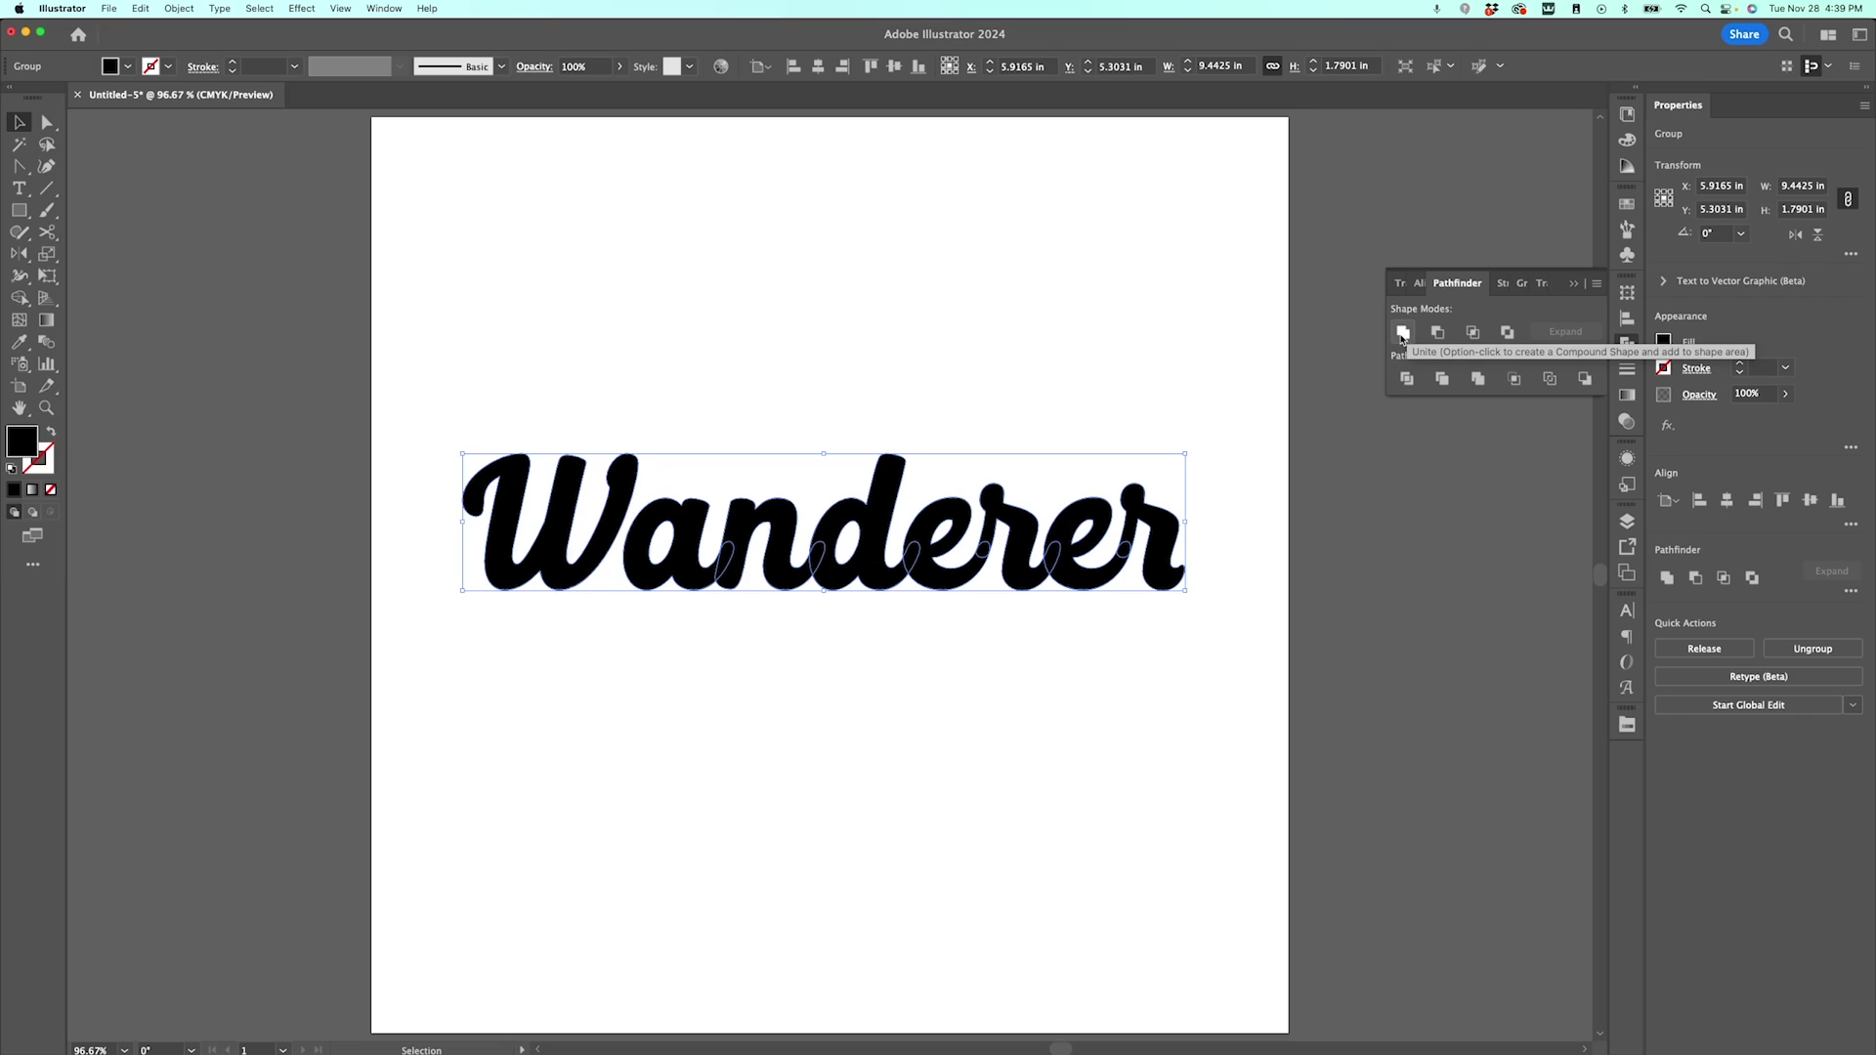
click(1403, 334)
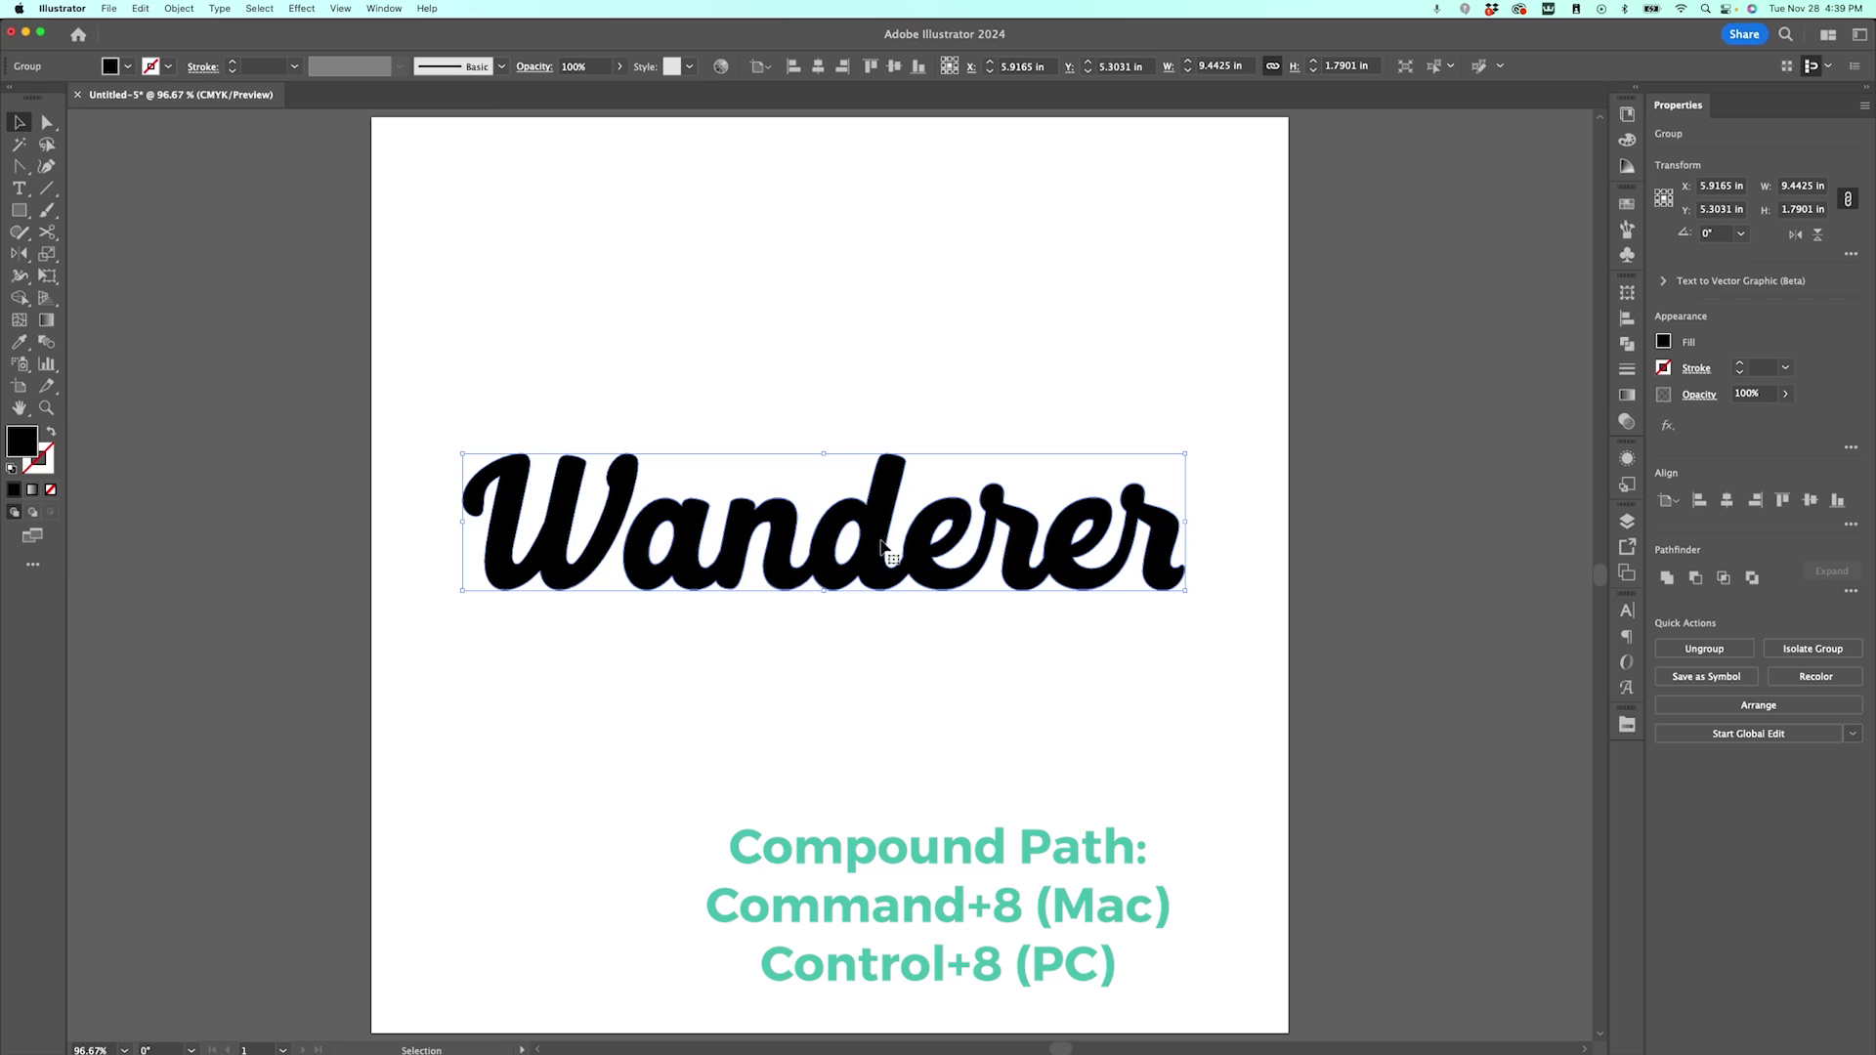
key(super+8)
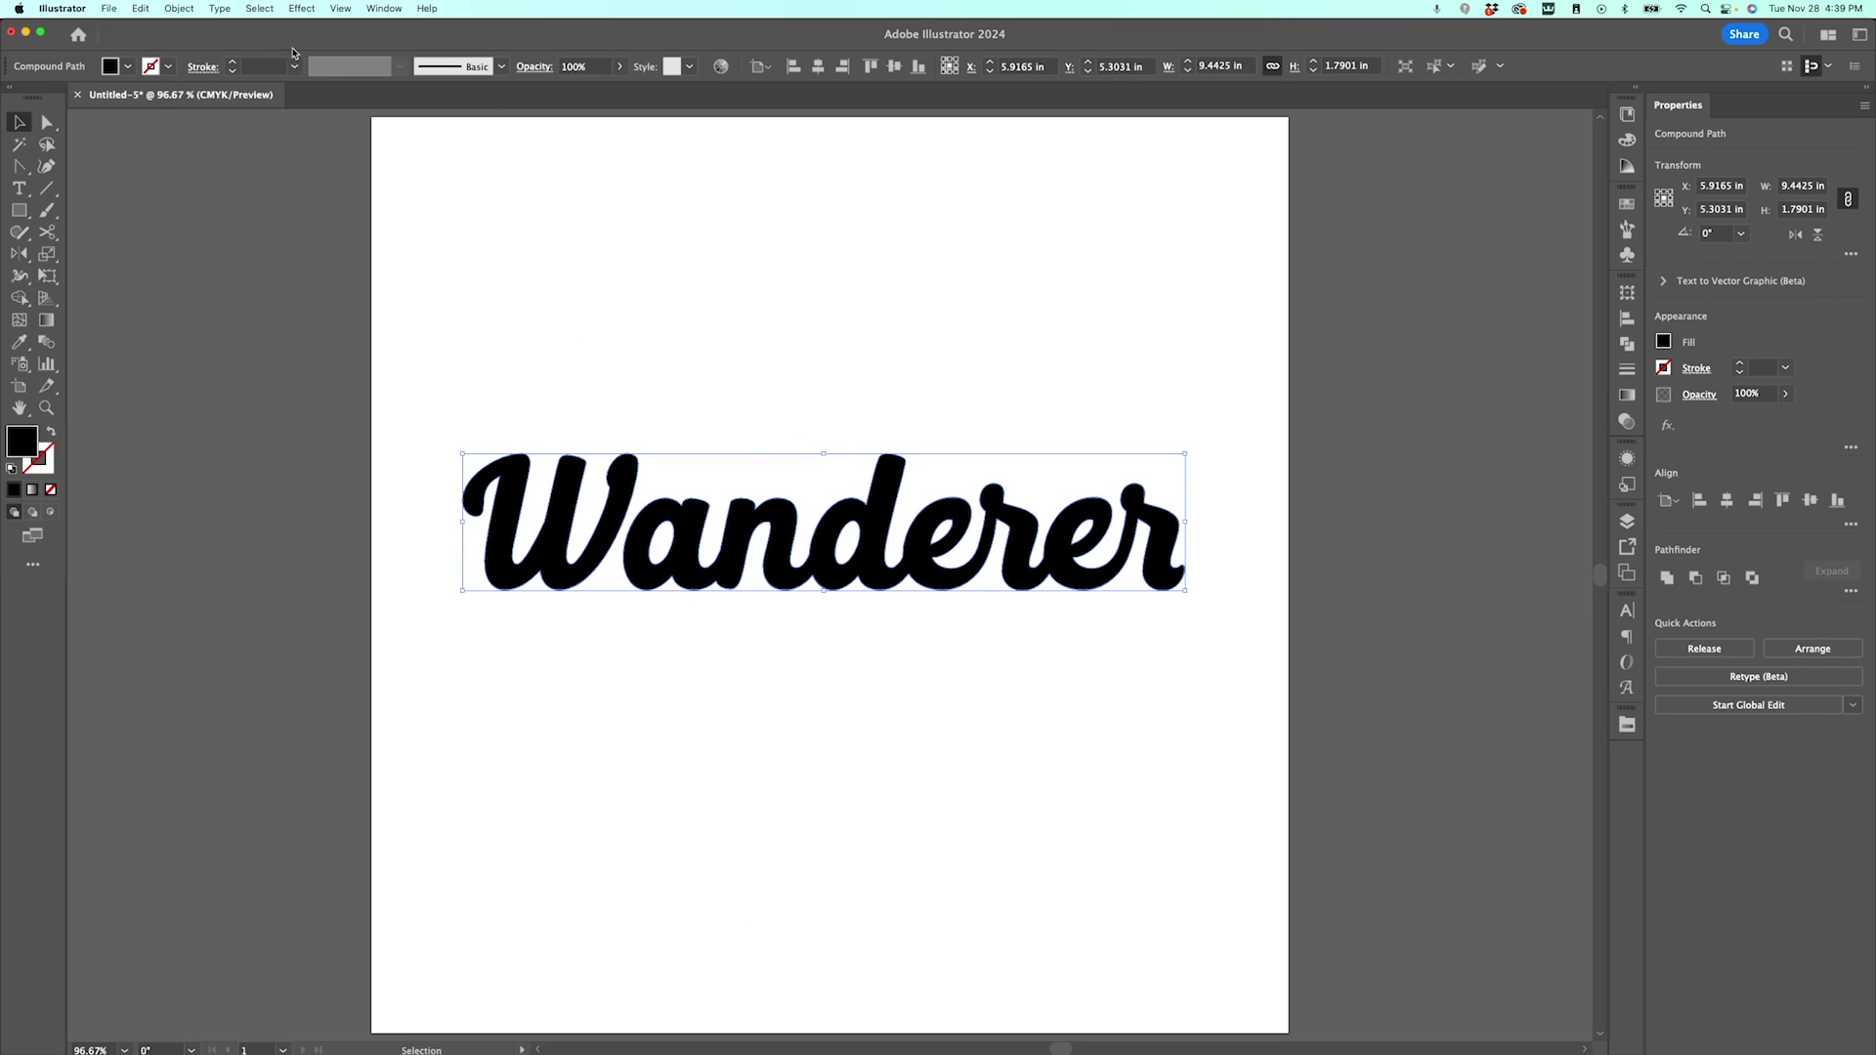
- Offset the Wanderer compound path outward by 0.1 in with round joins
click(177, 9)
mouse_move(235, 394)
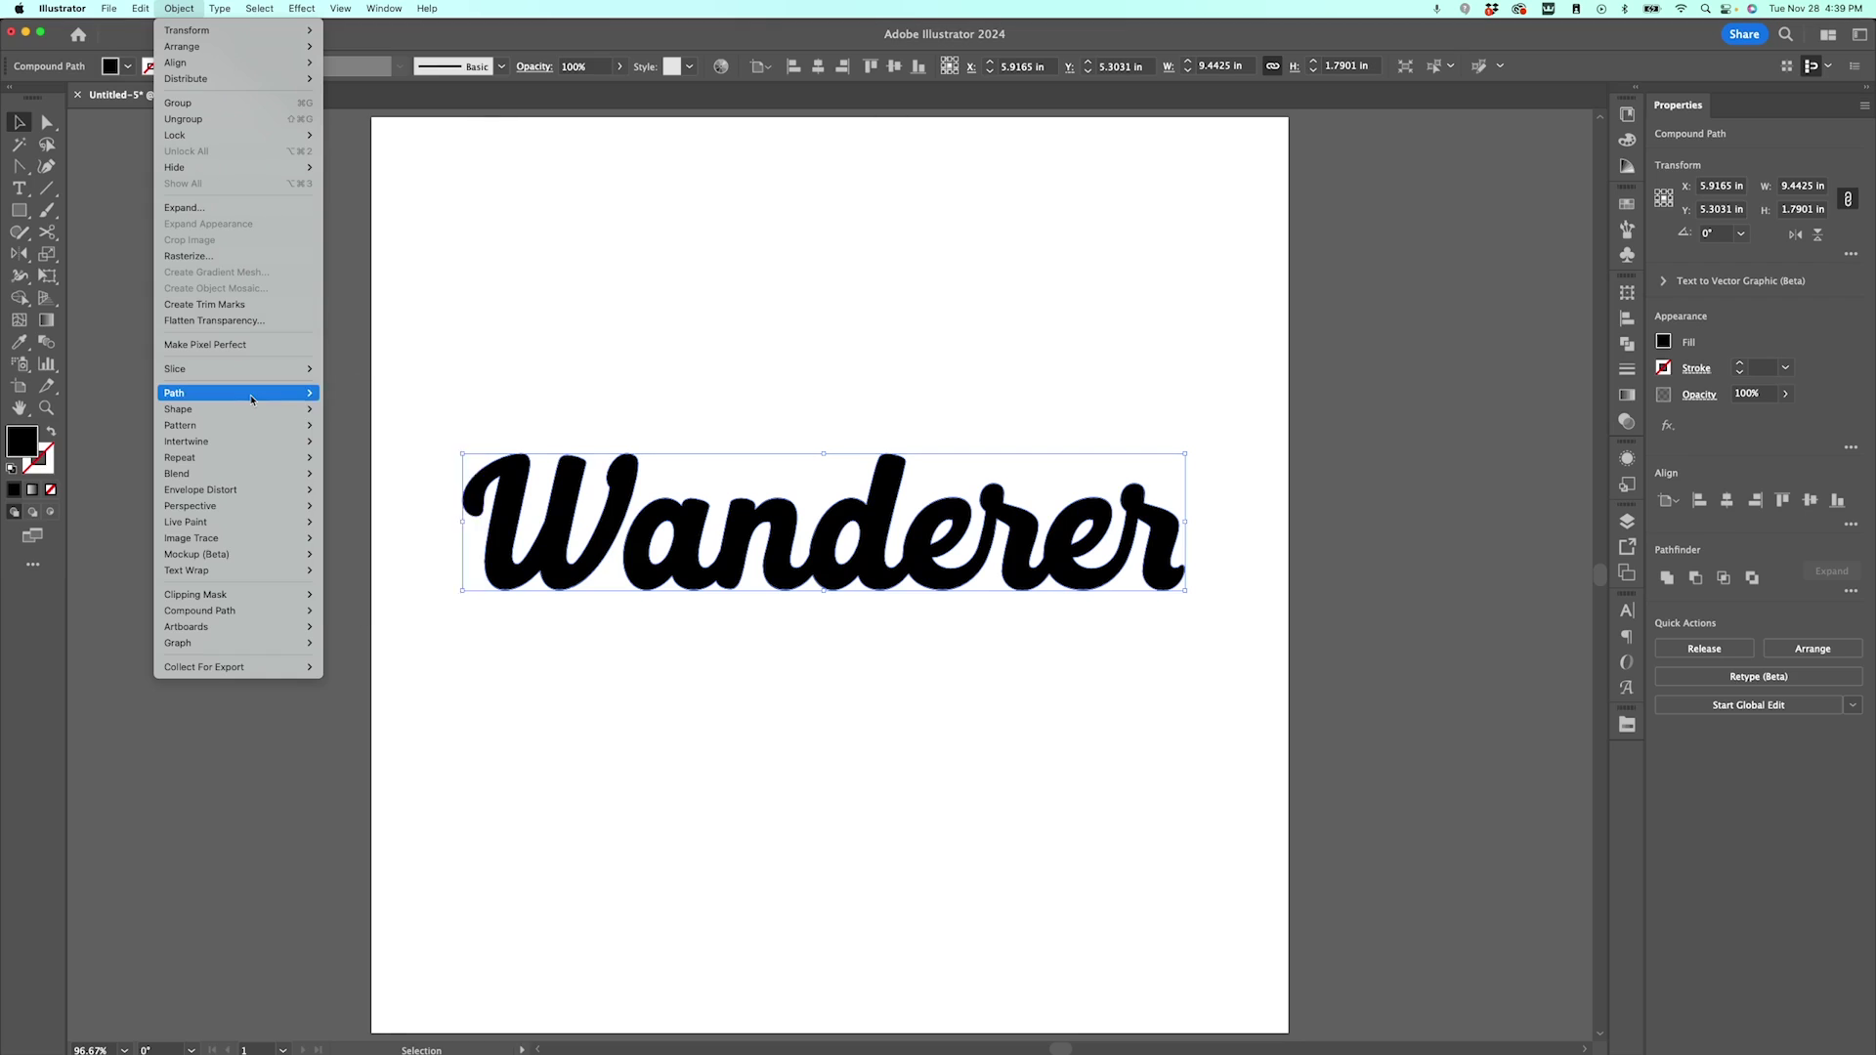
click(360, 448)
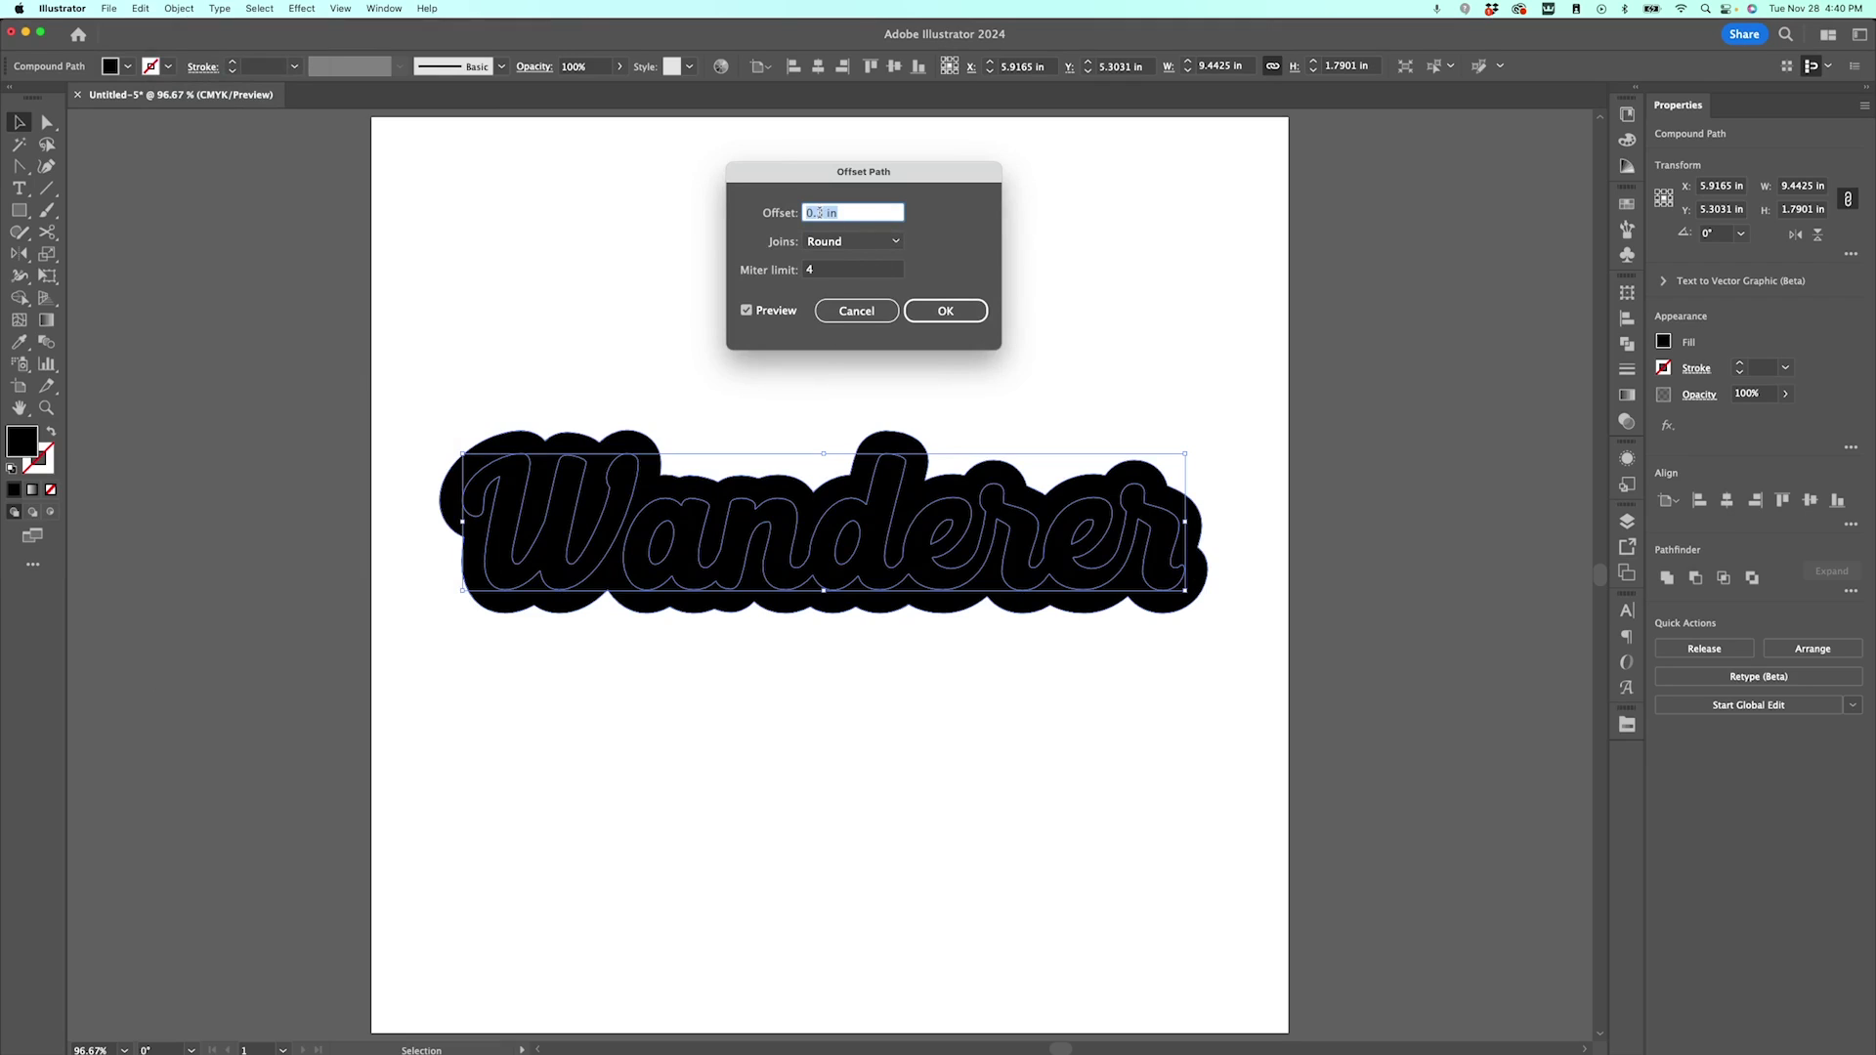
click(824, 213)
key(BackSpace)
text(1)
key(Tab)
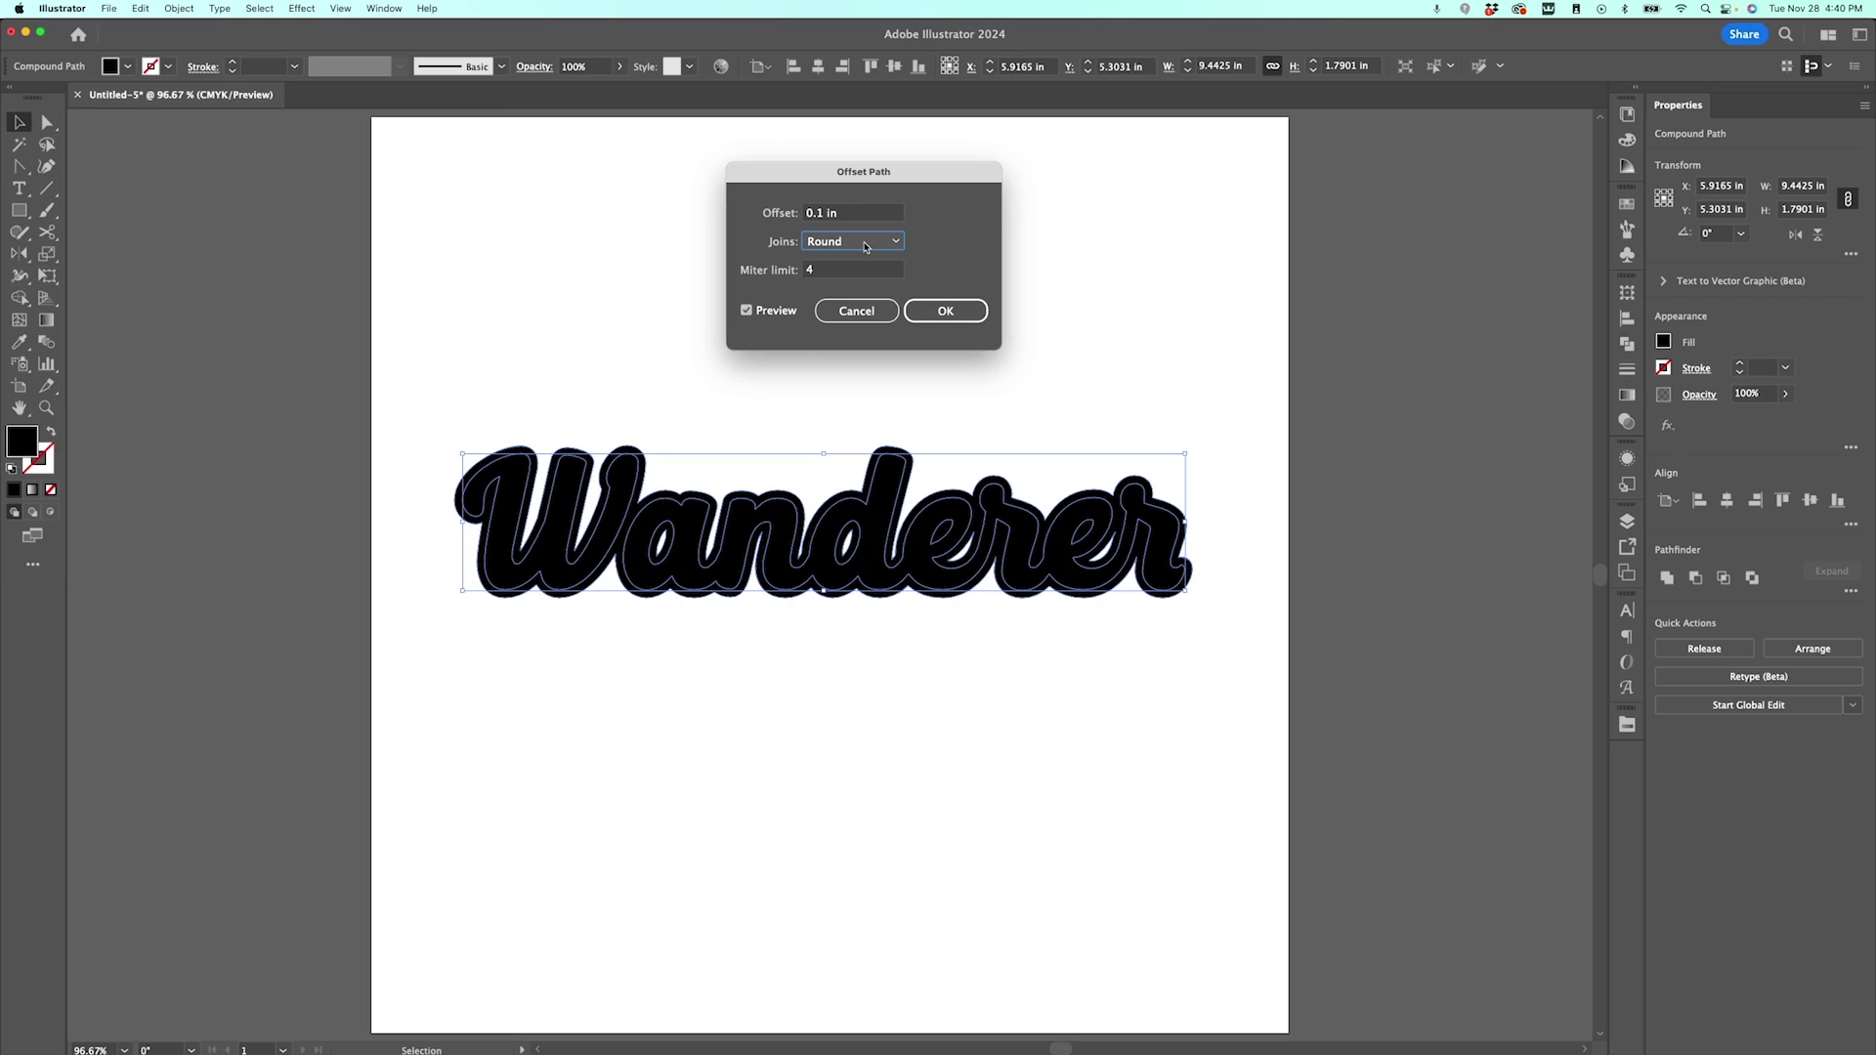
click(945, 312)
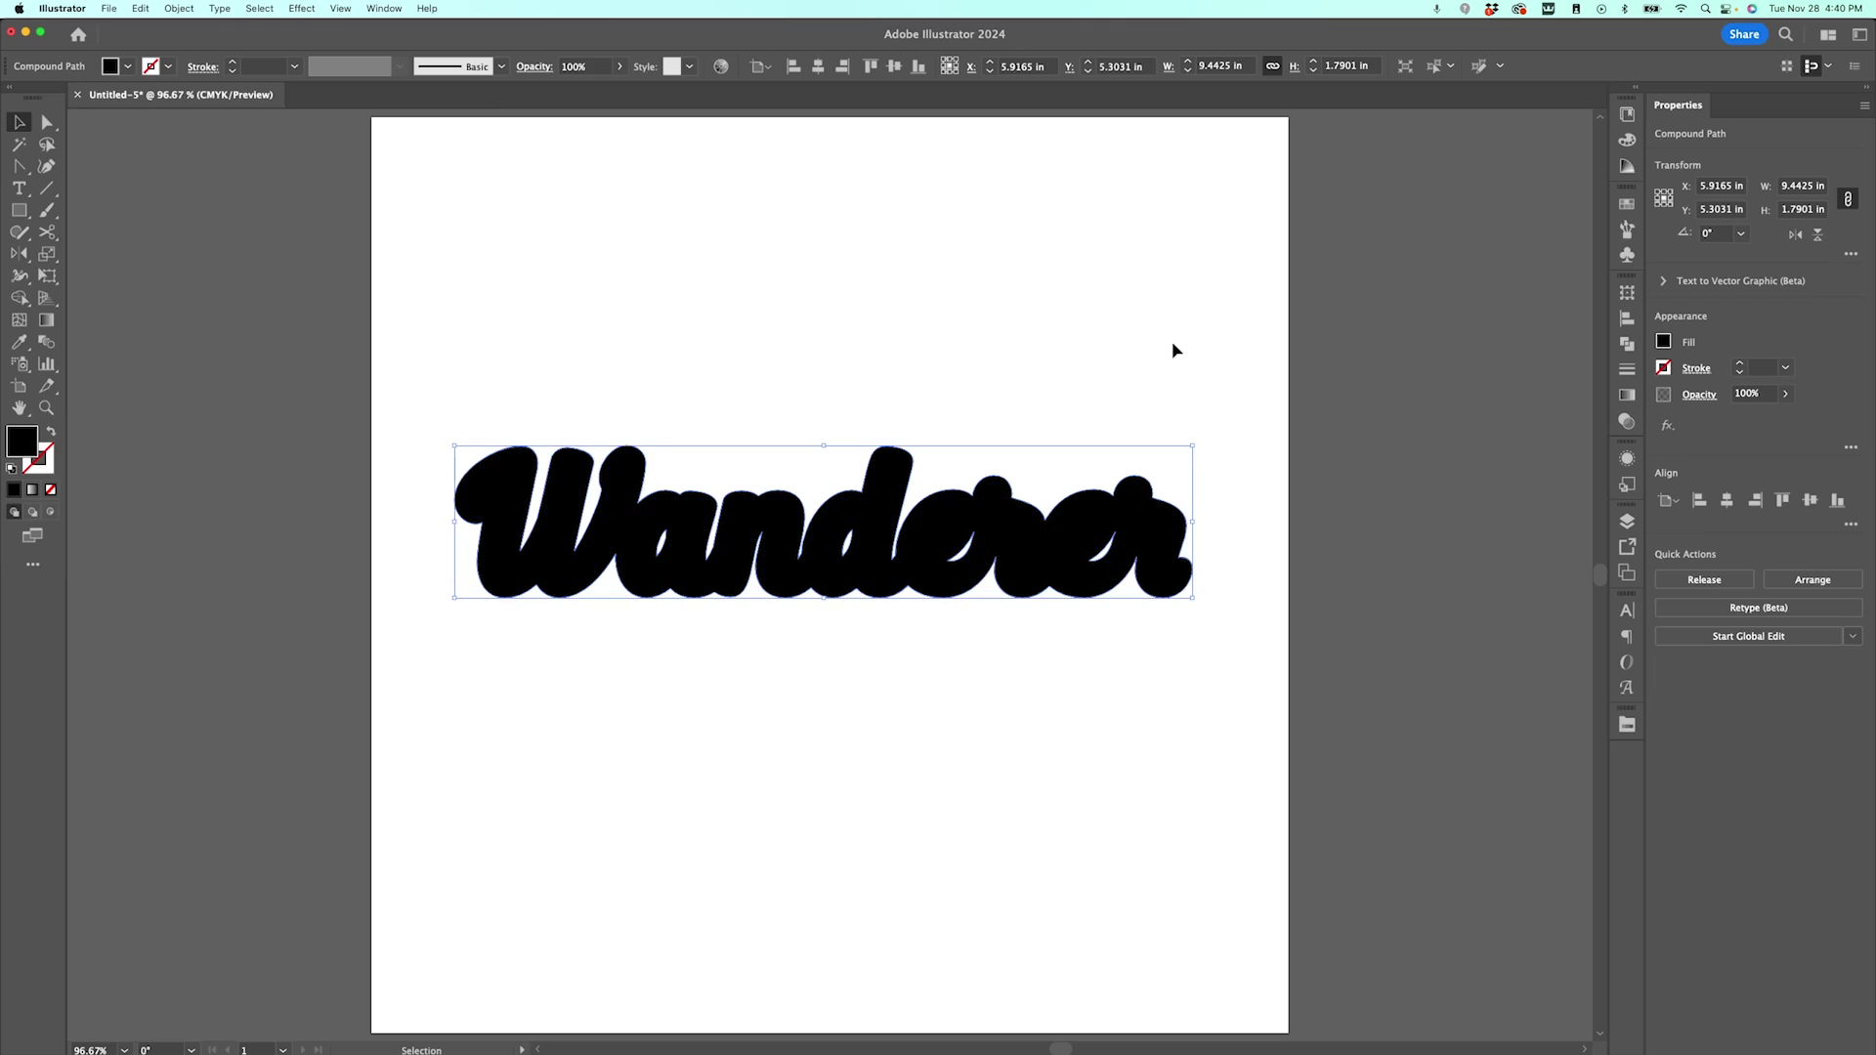
- Fill the inner Wanderer letters white and the outer offset path teal from the HLMS swatch library
click(912, 561)
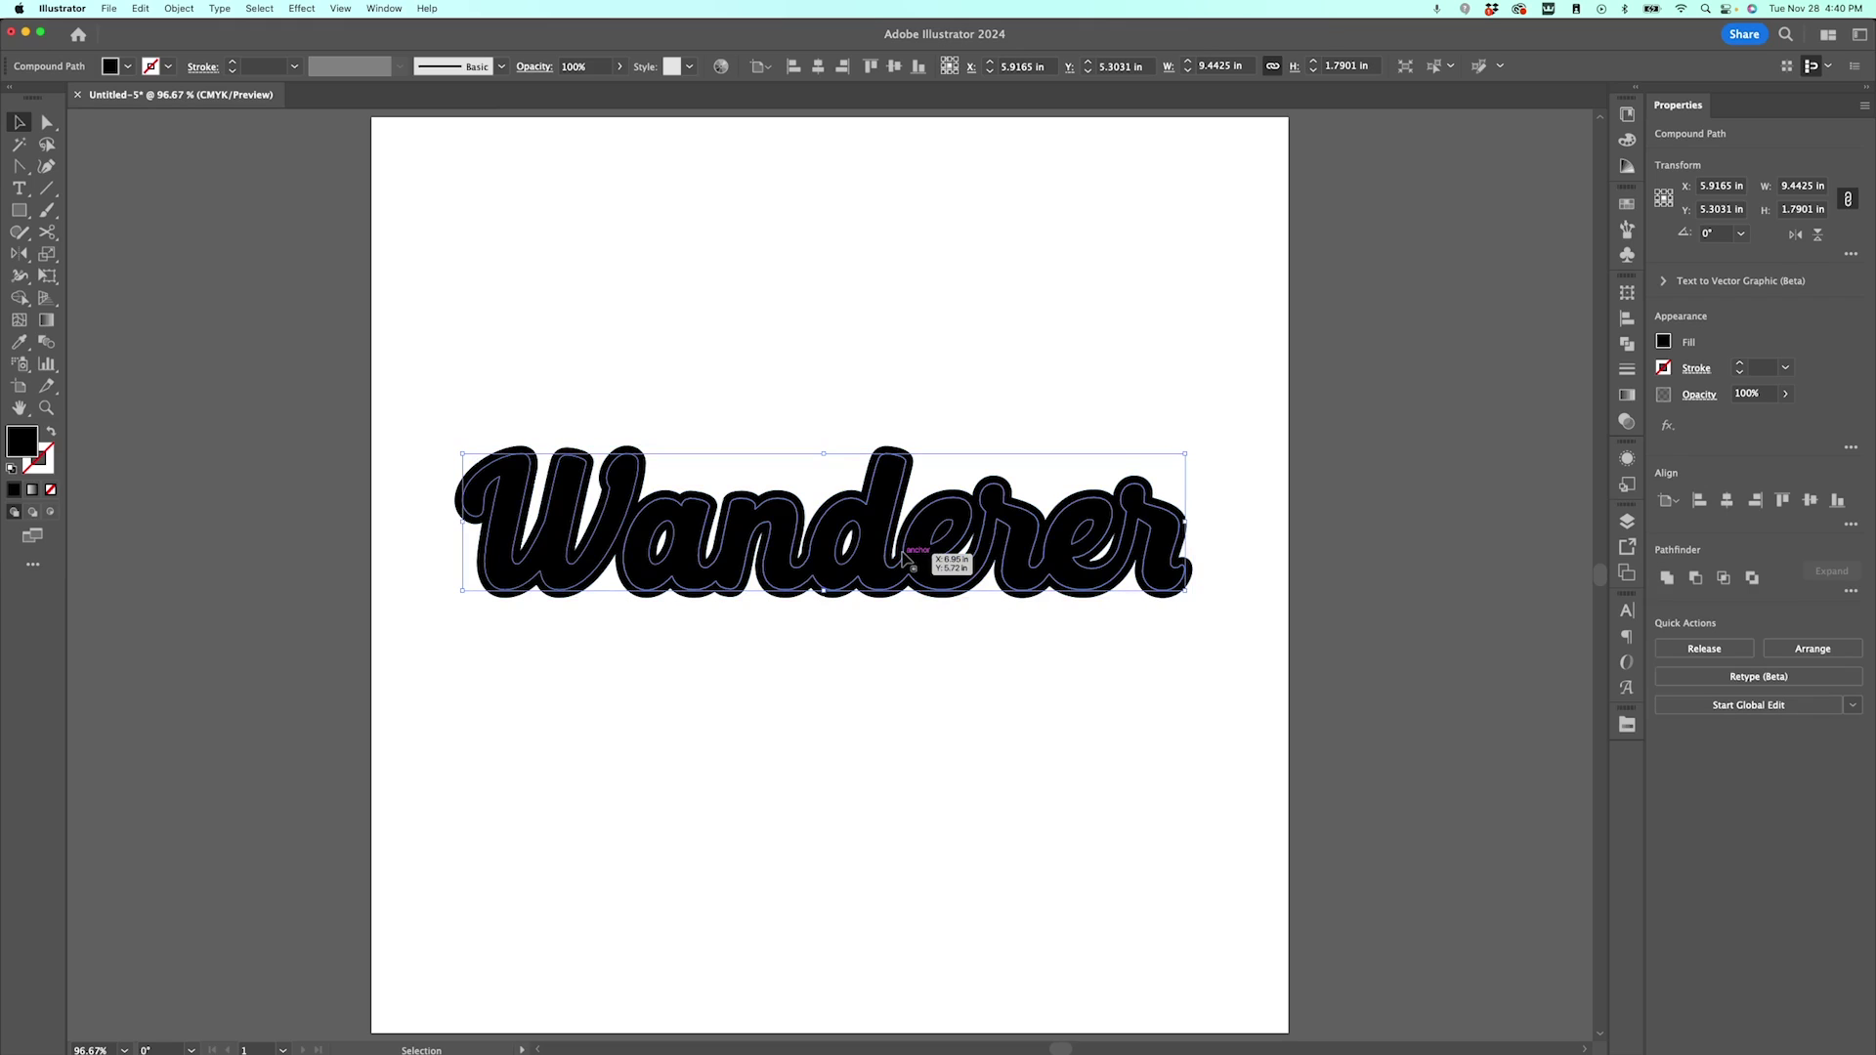
click(912, 461)
click(897, 567)
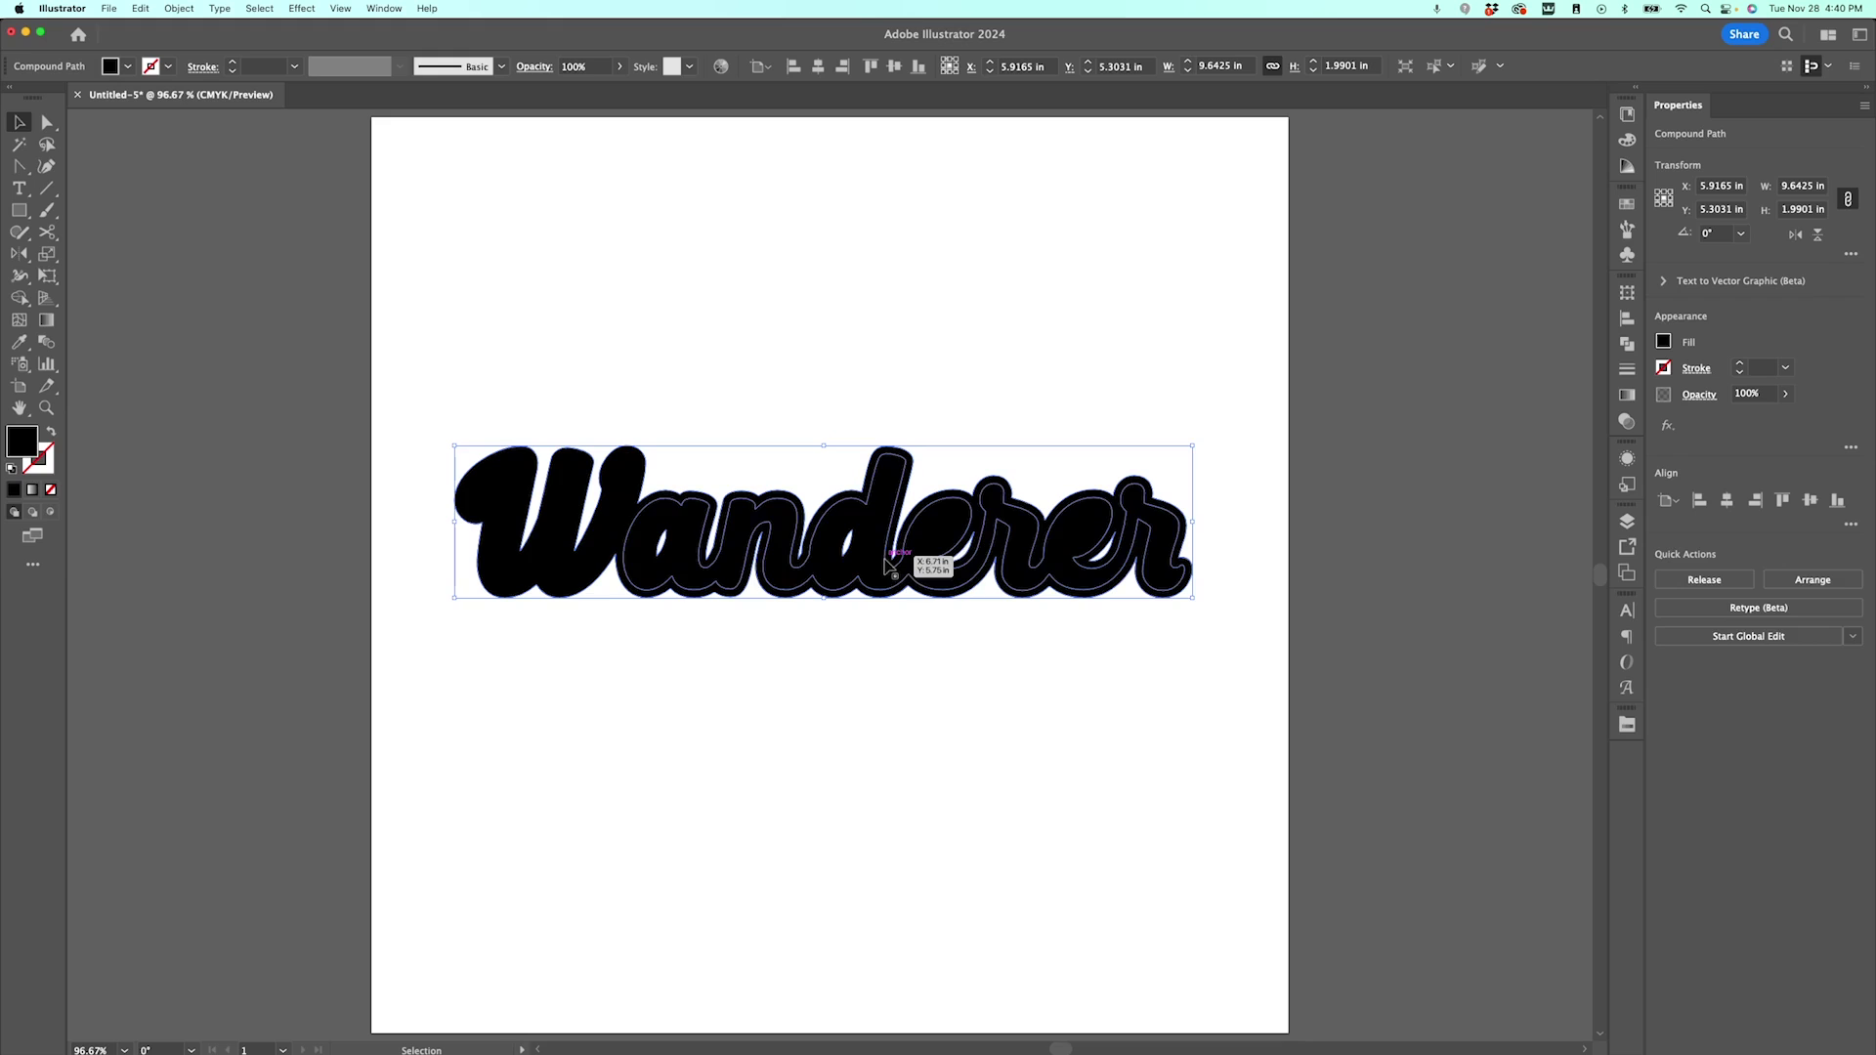
click(1627, 724)
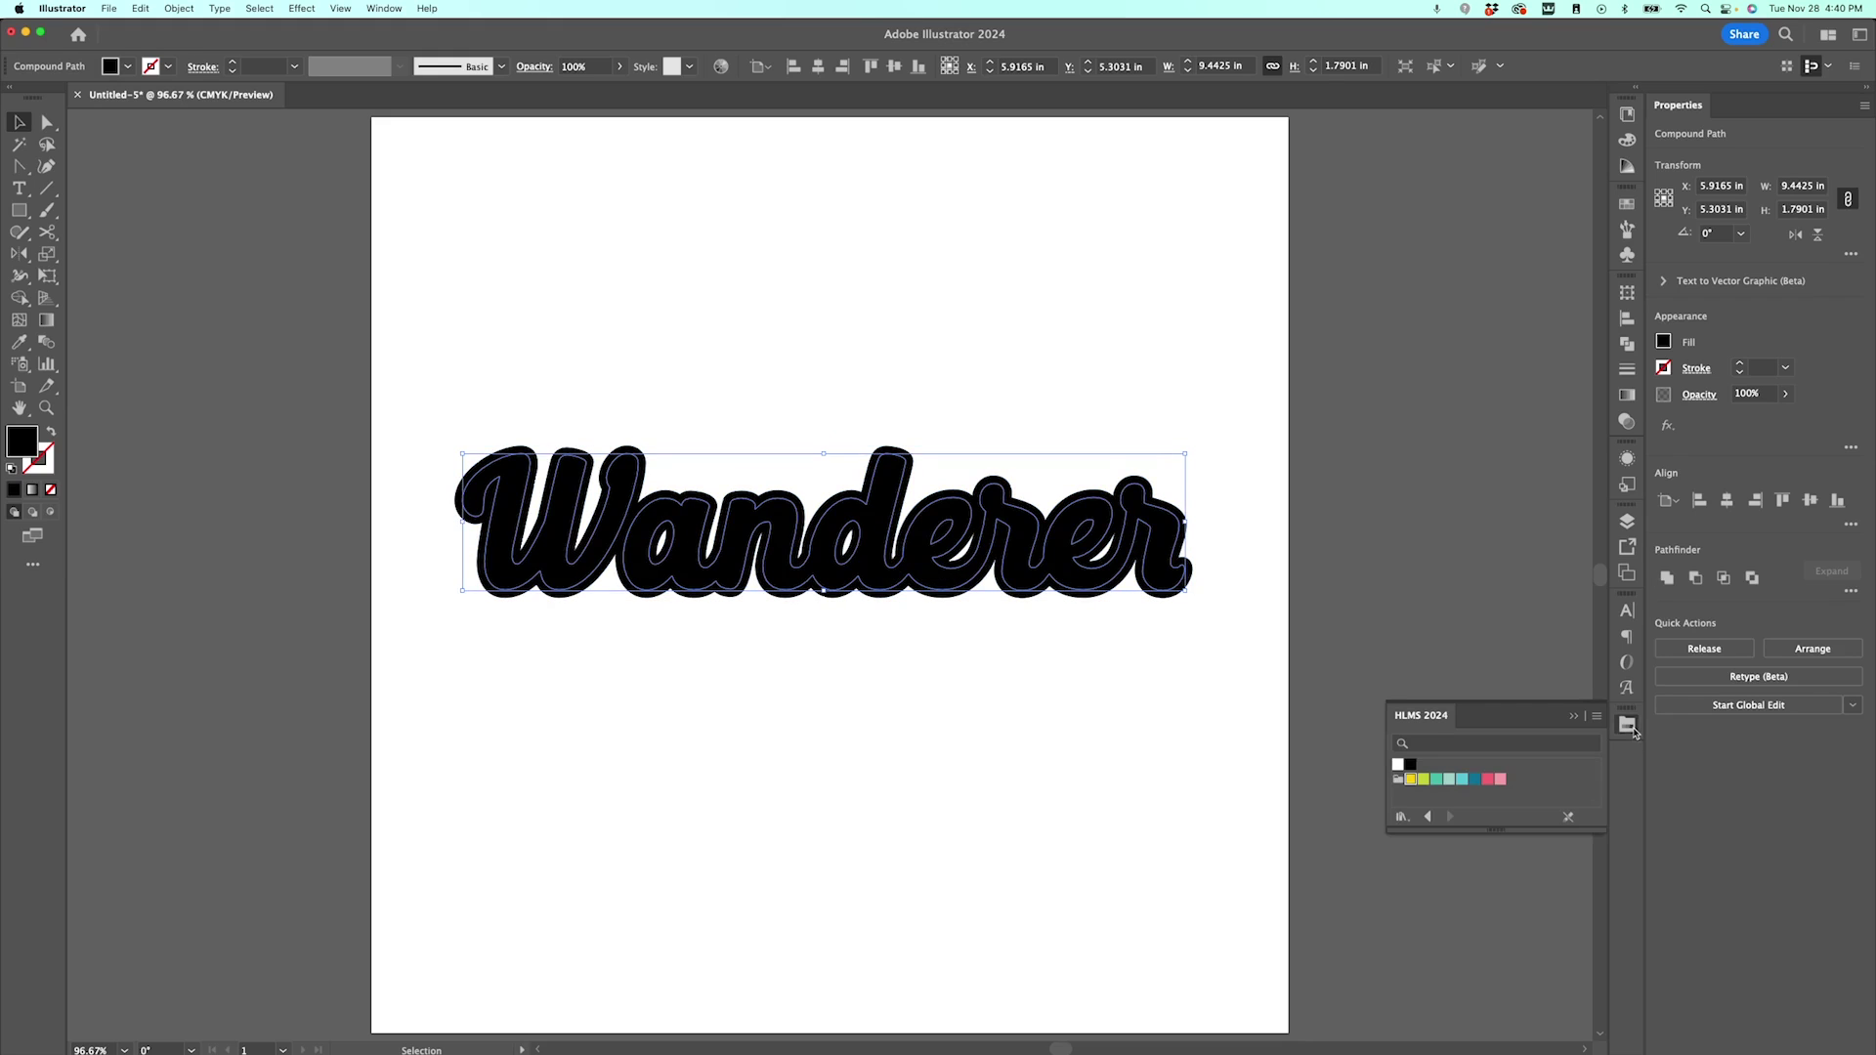
click(1397, 764)
click(907, 459)
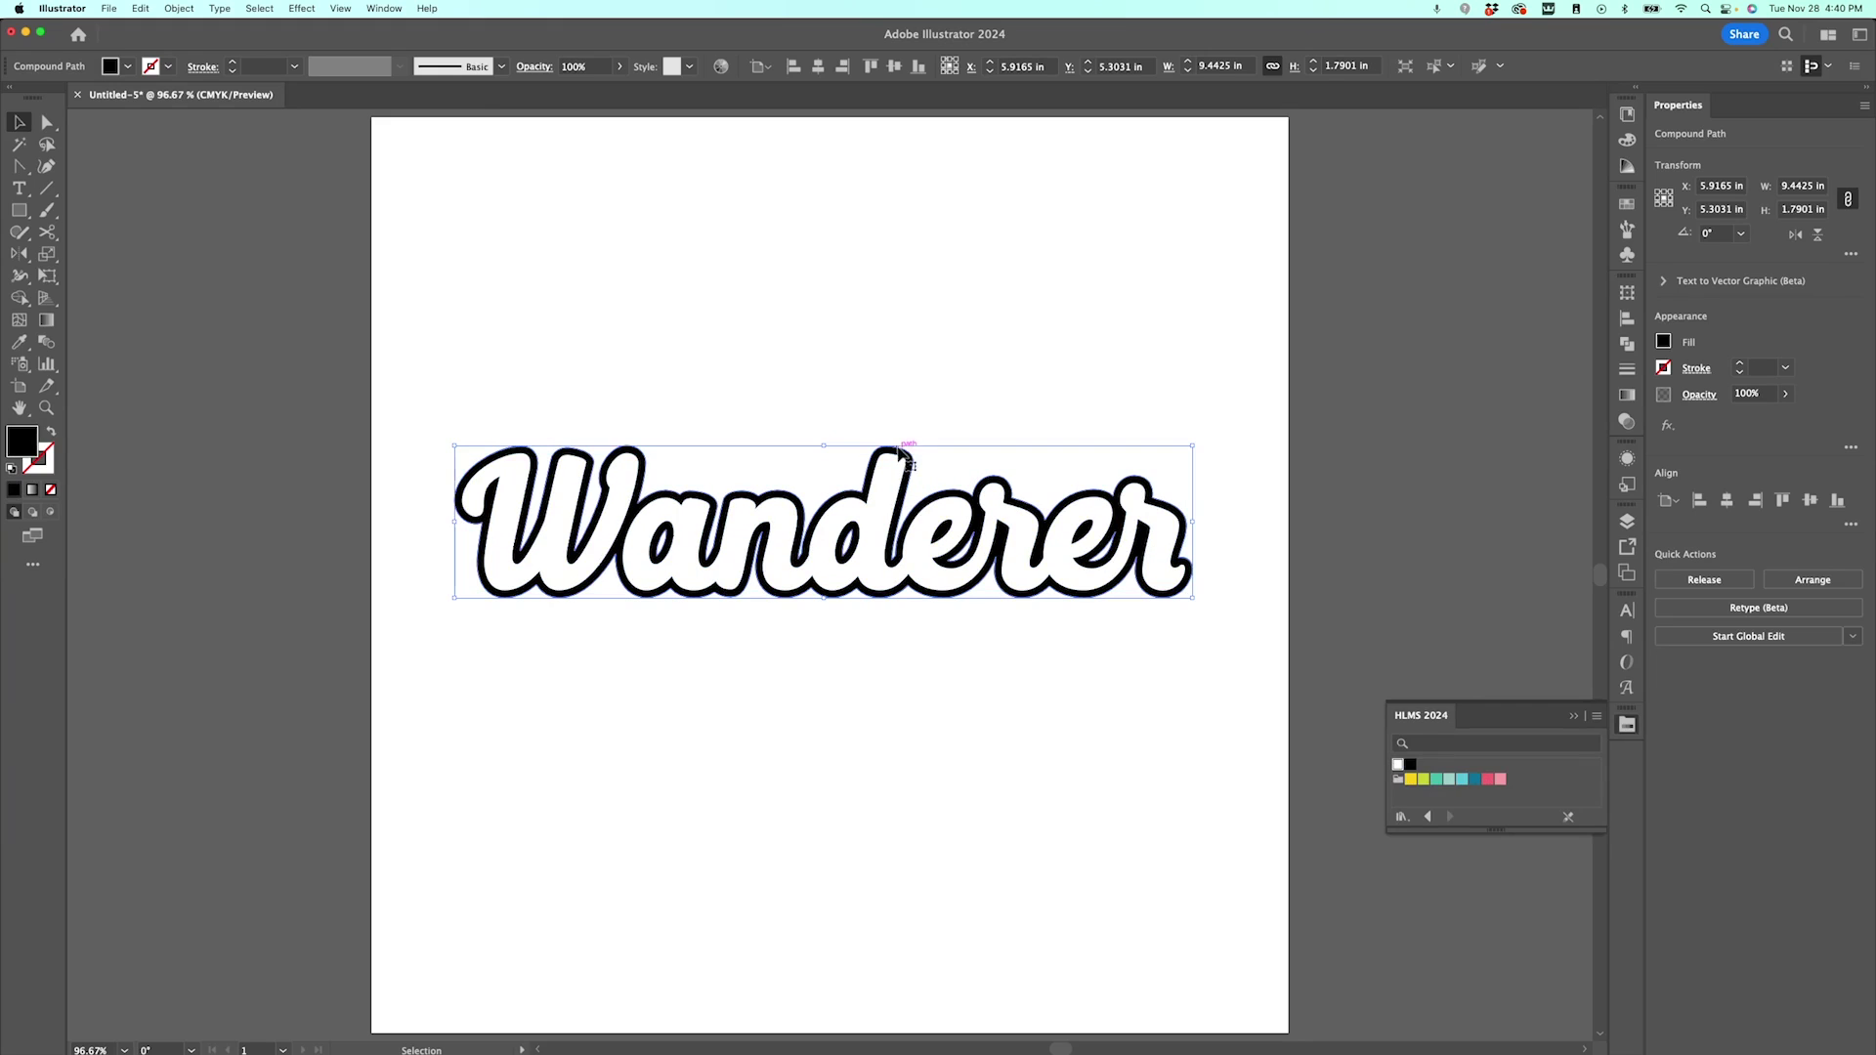
click(1437, 778)
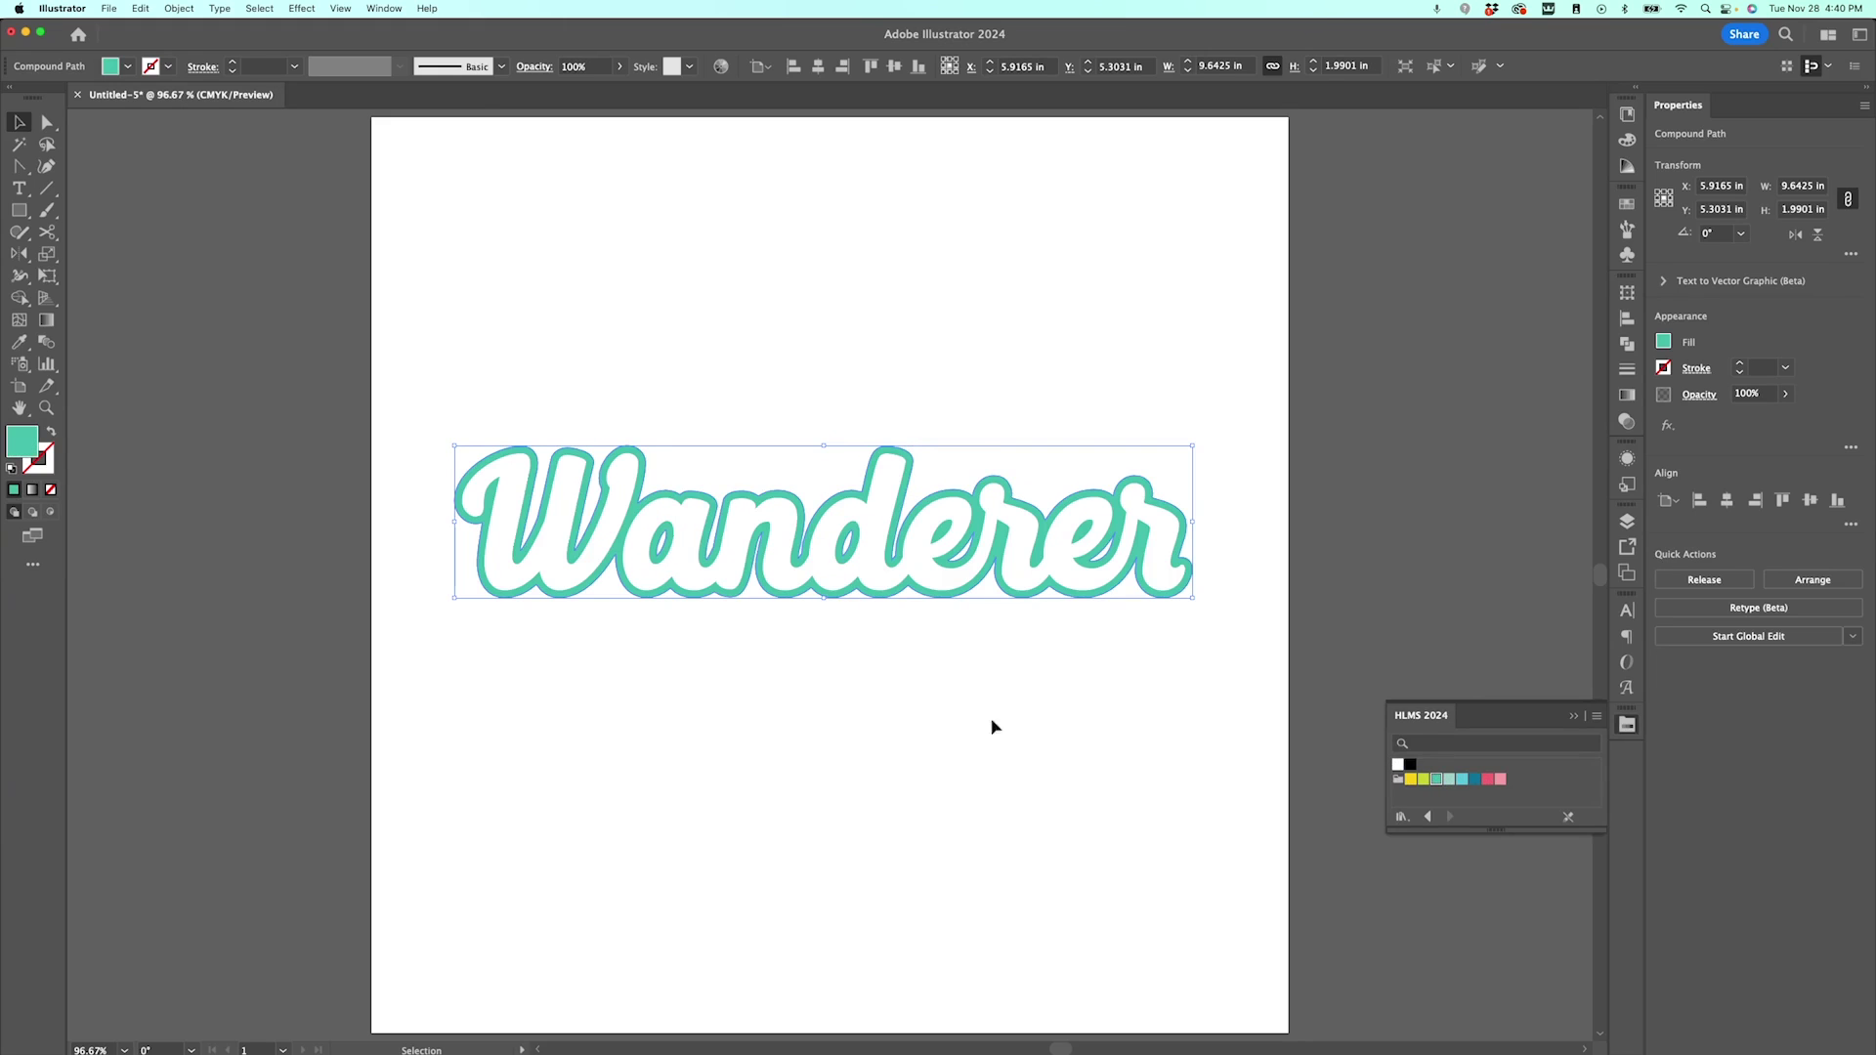
click(823, 701)
click(883, 452)
- Duplicate the teal outline, offset the copy down-right, and send it to the back
key(super+c)
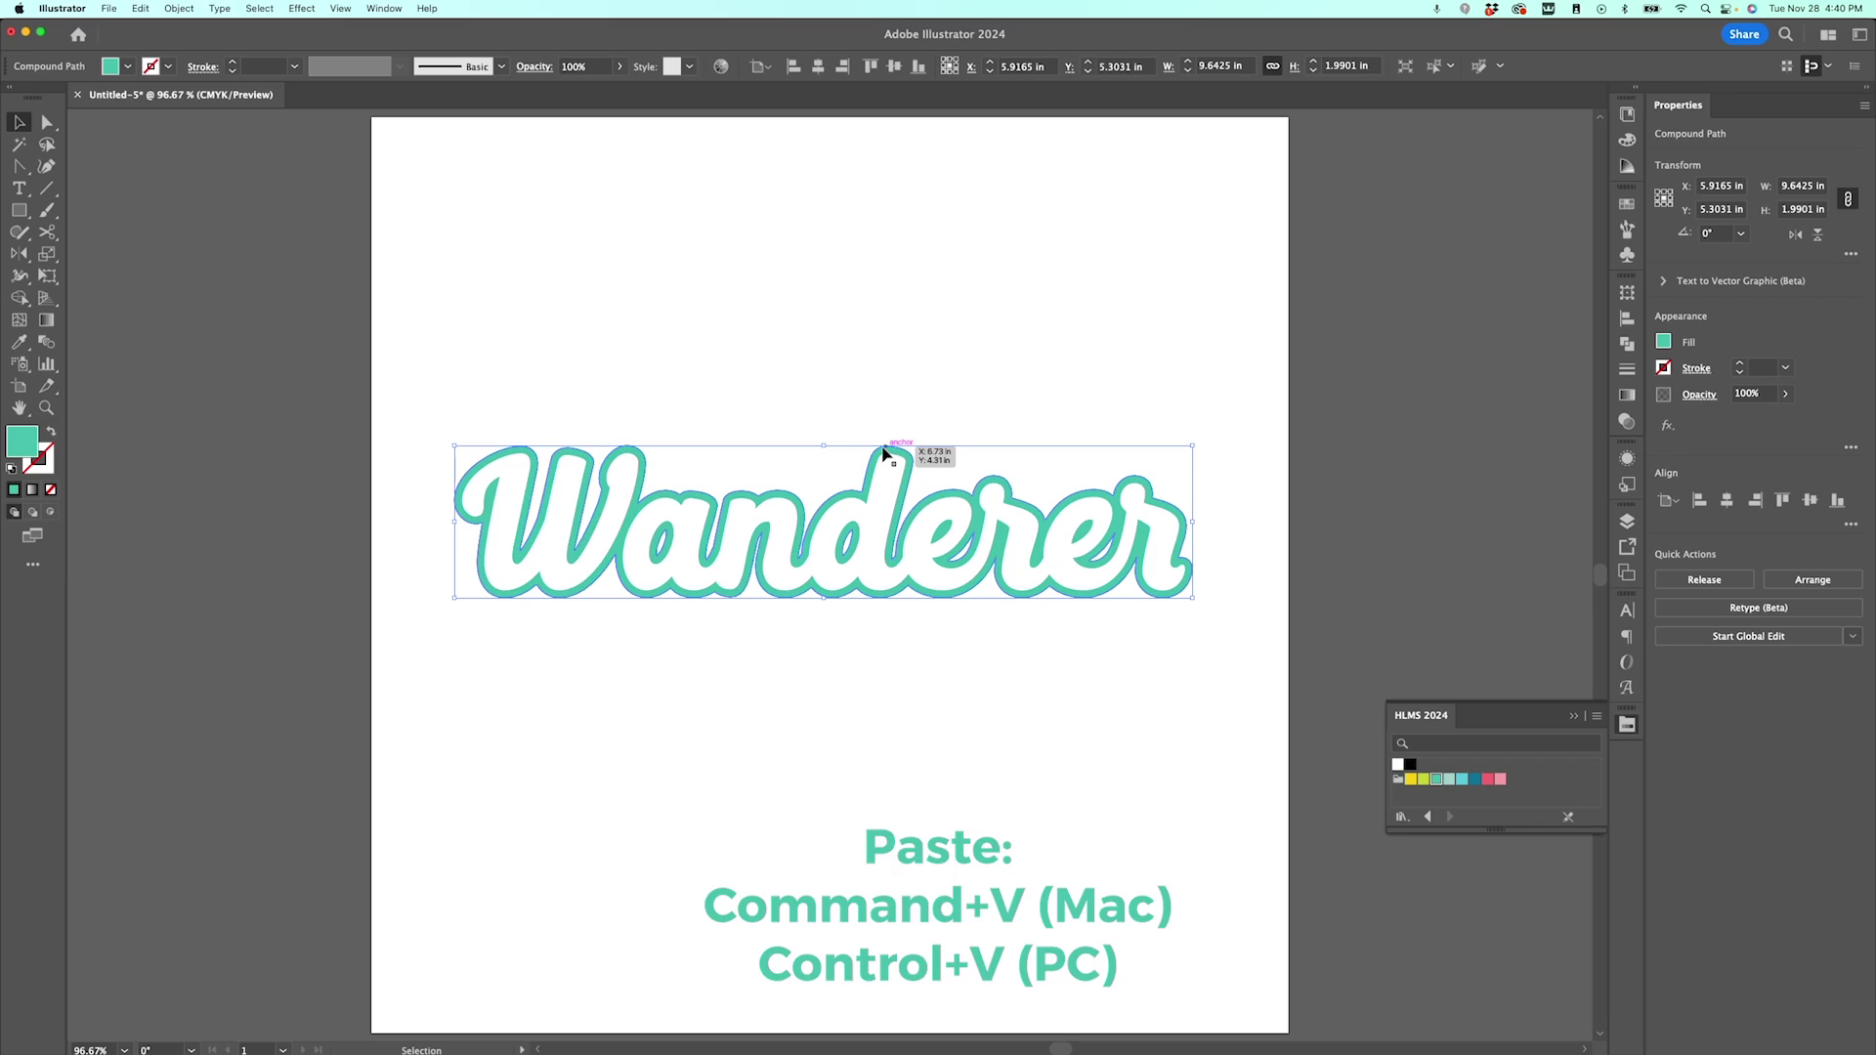
key(super+v)
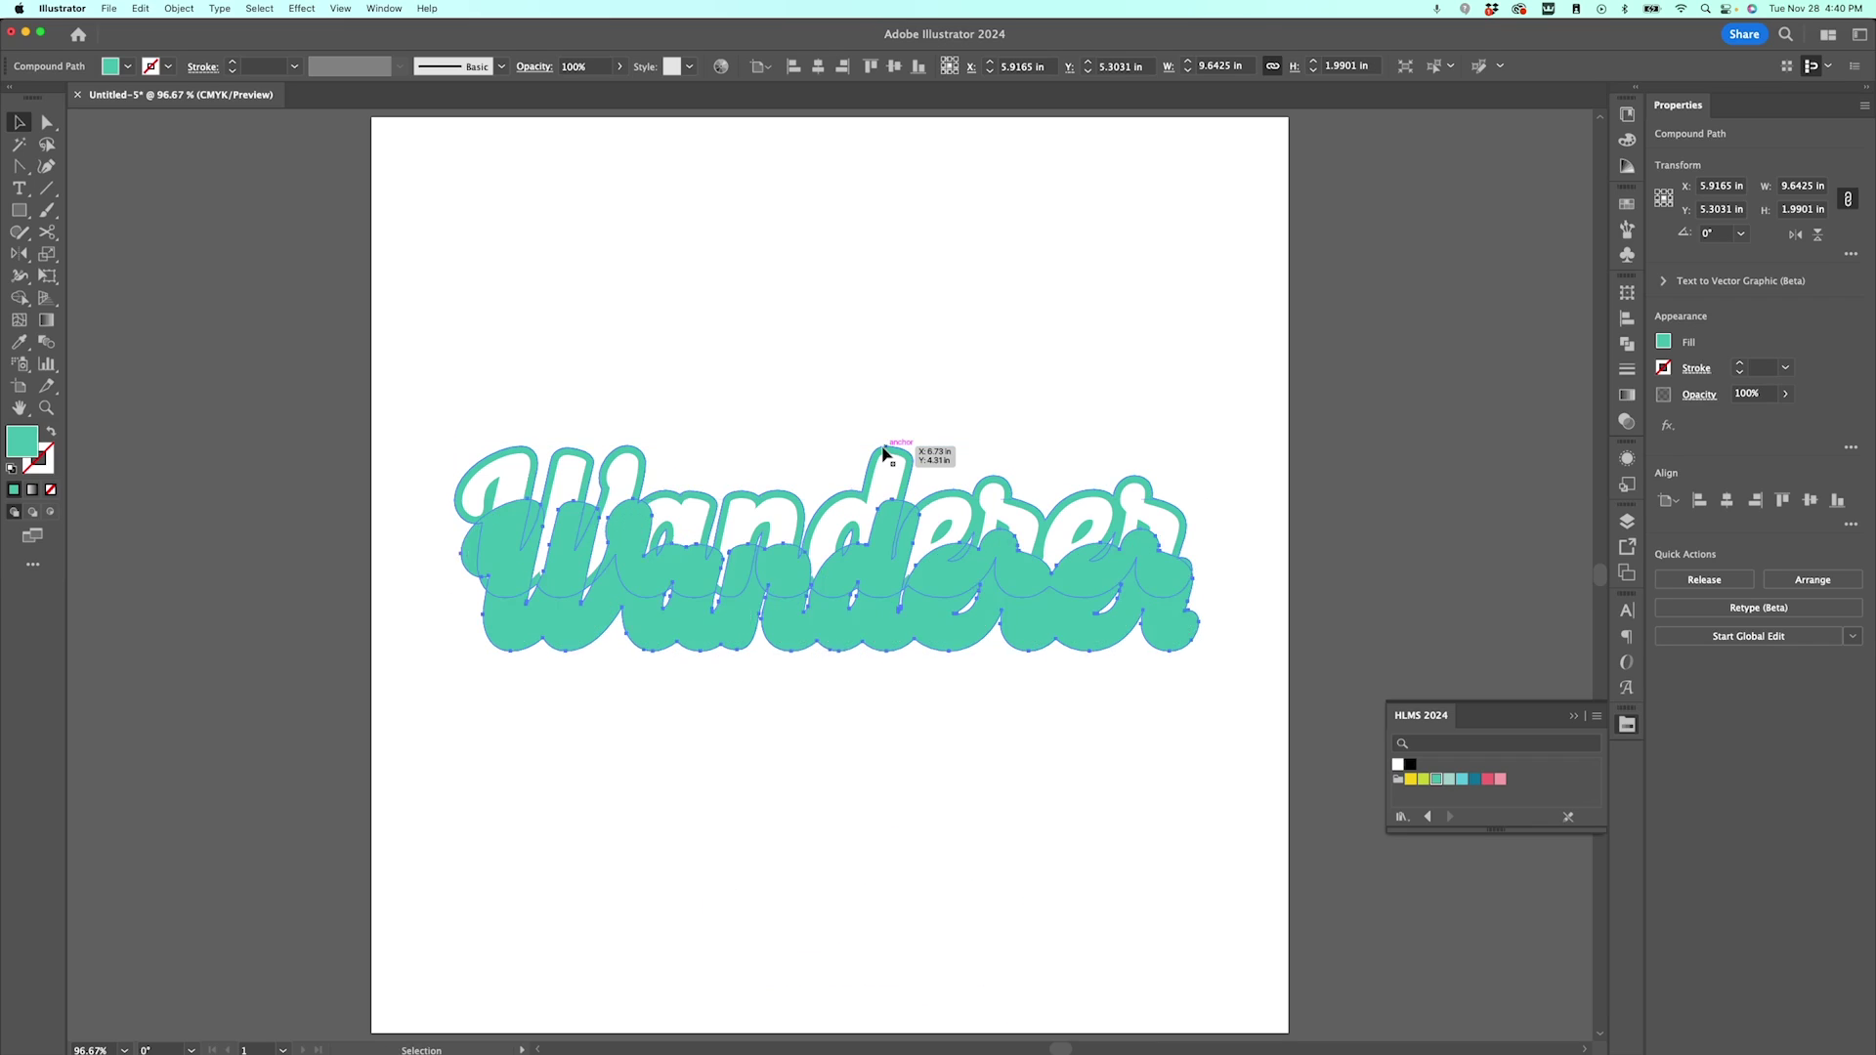
drag(901, 627, 878, 584)
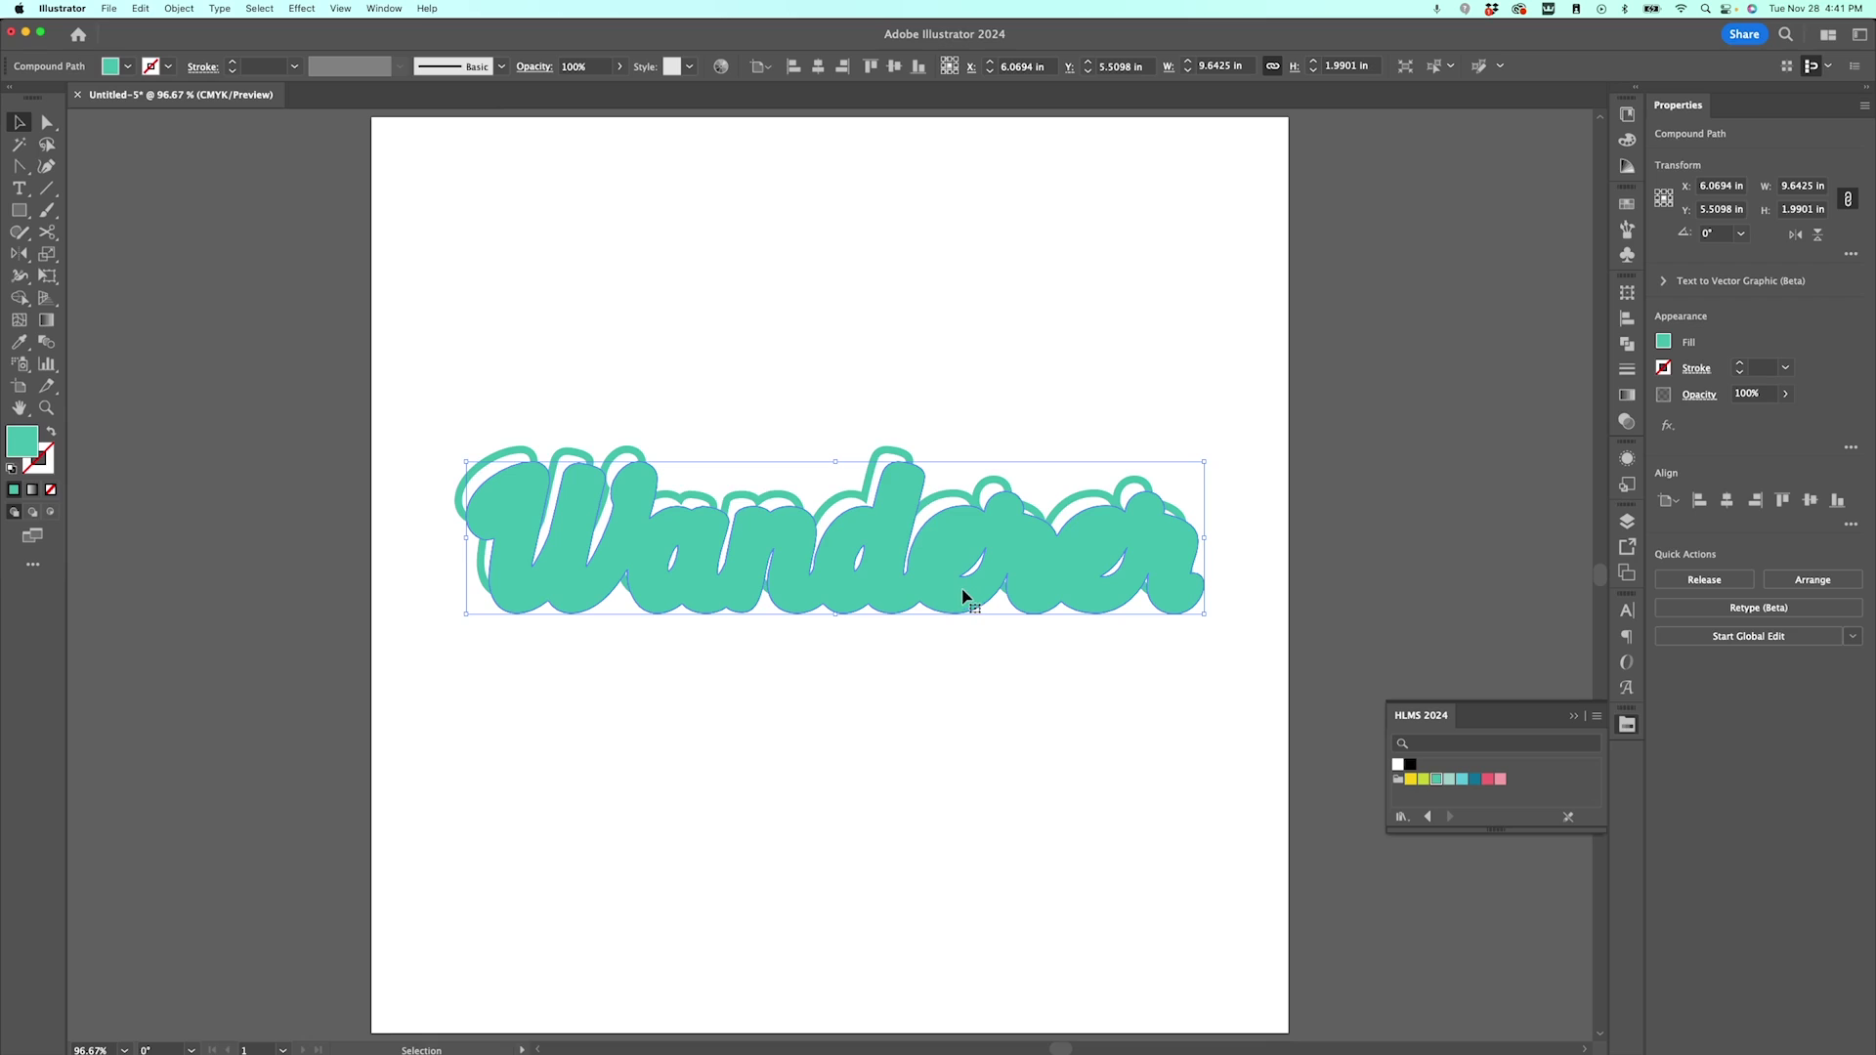
click(179, 9)
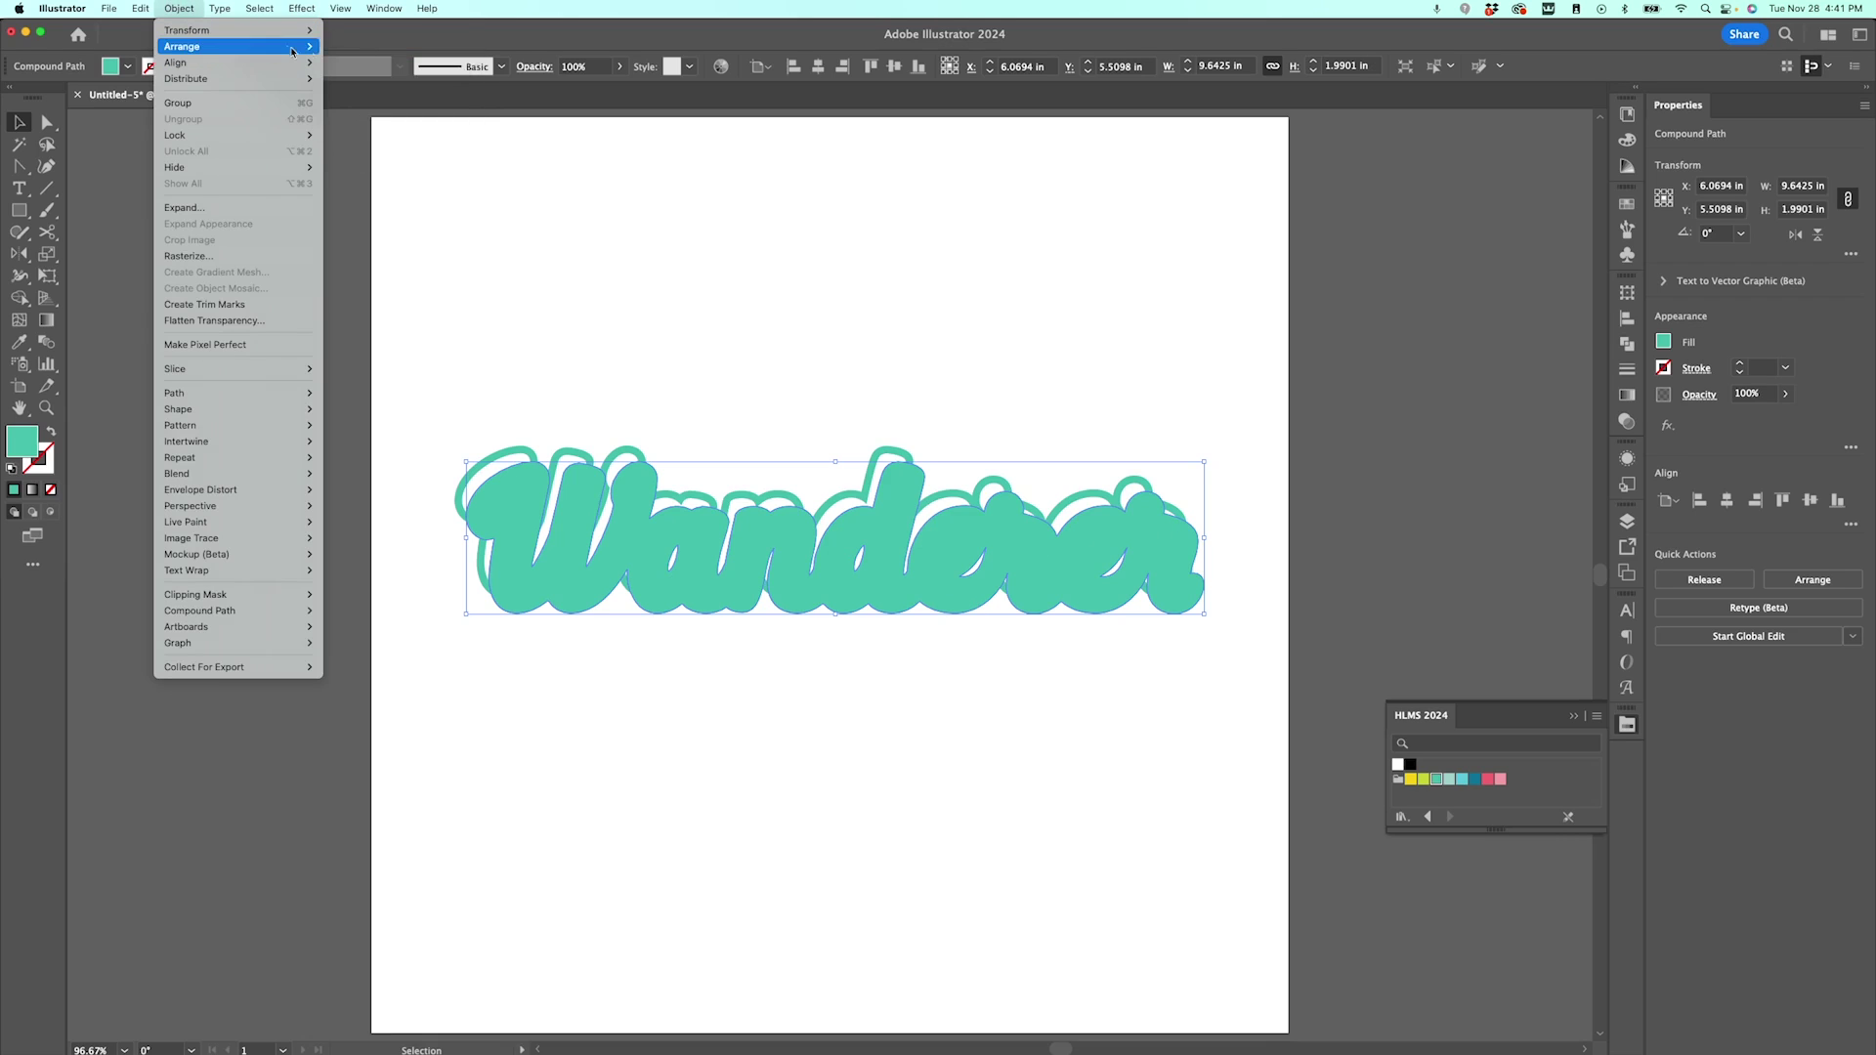
mouse_move(182, 44)
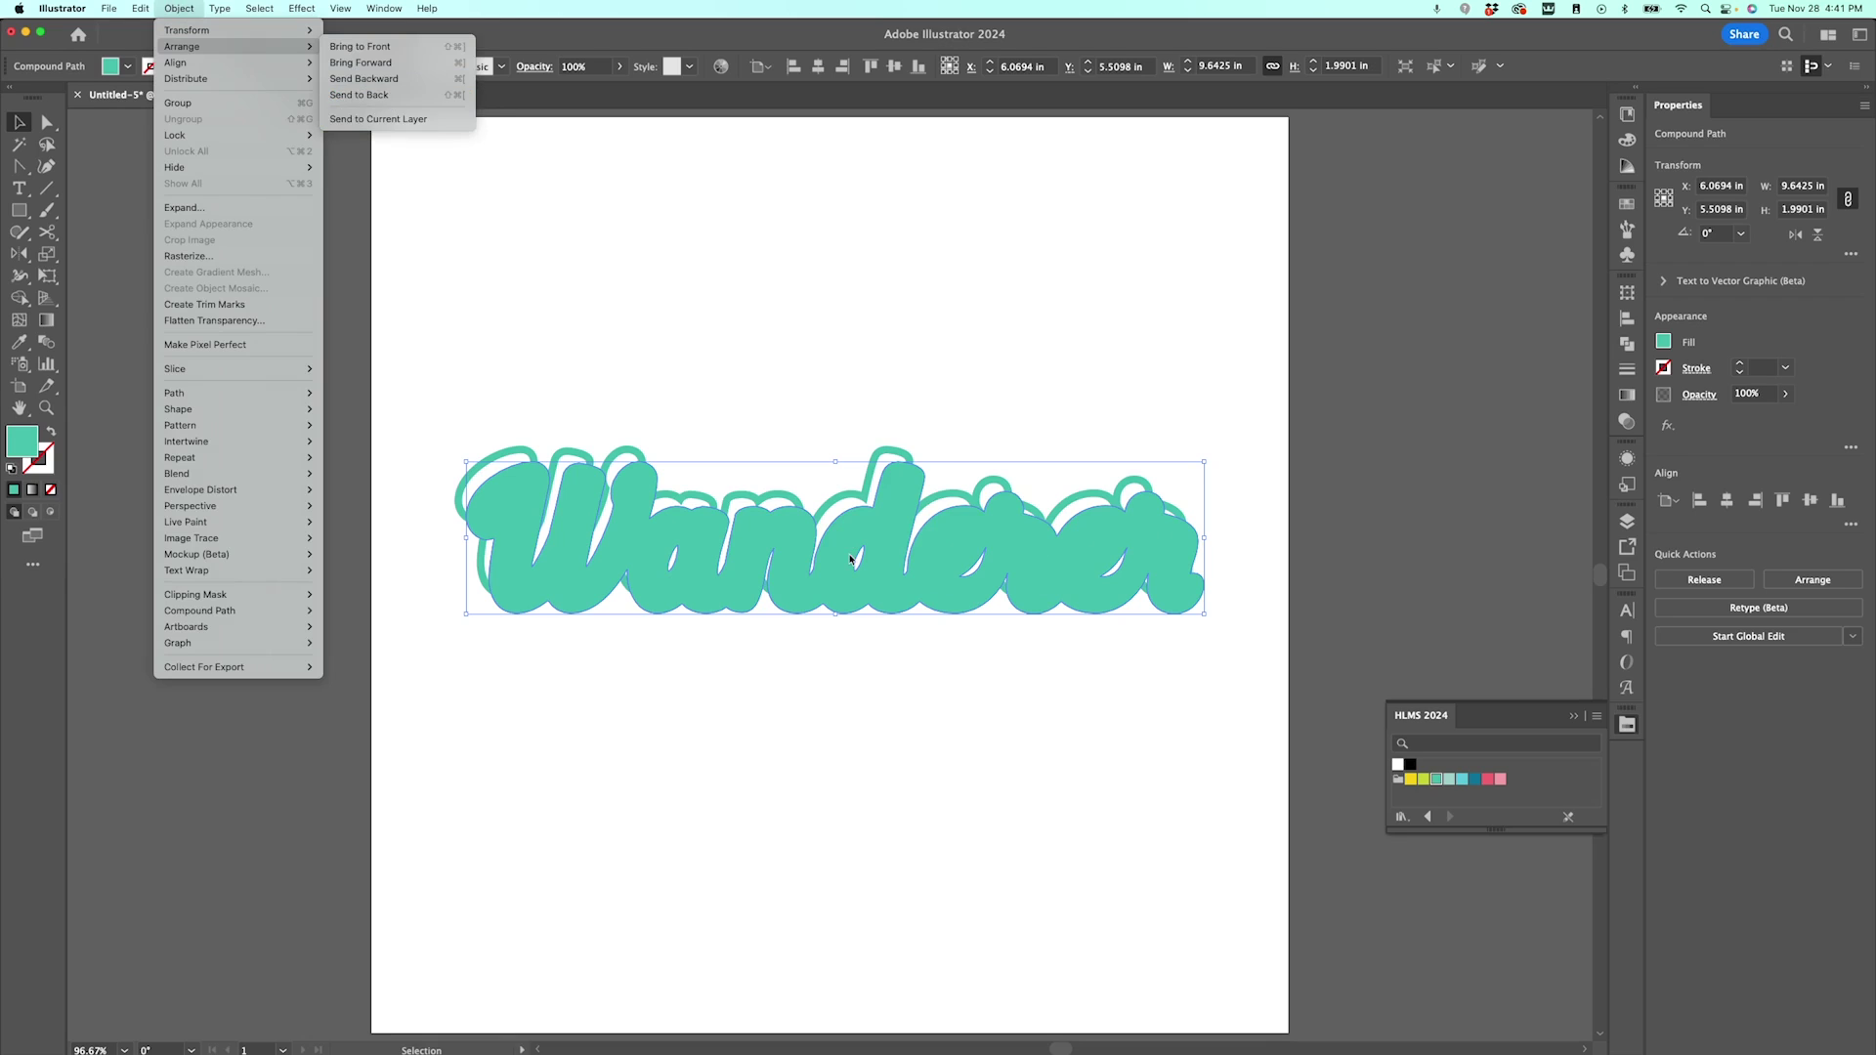
key(Escape)
key(super+shift+bracketleft)
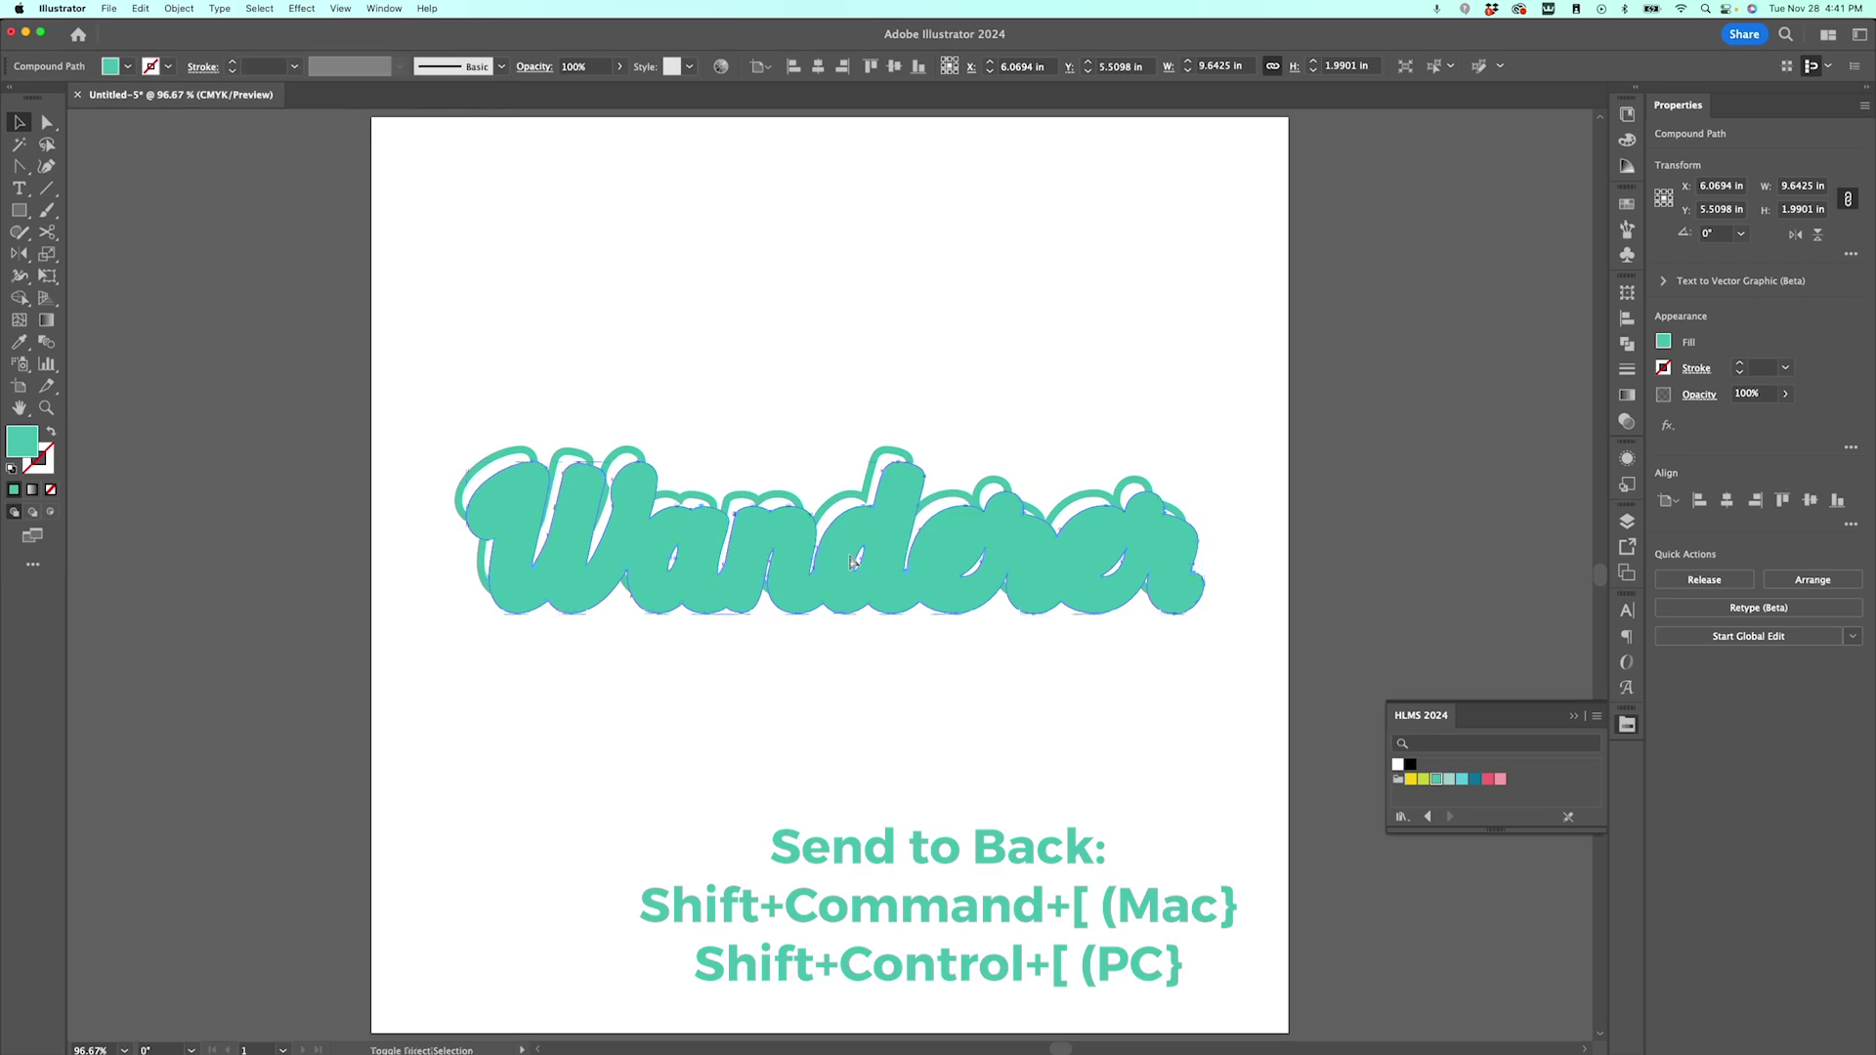
key(super+shift+bracketleft)
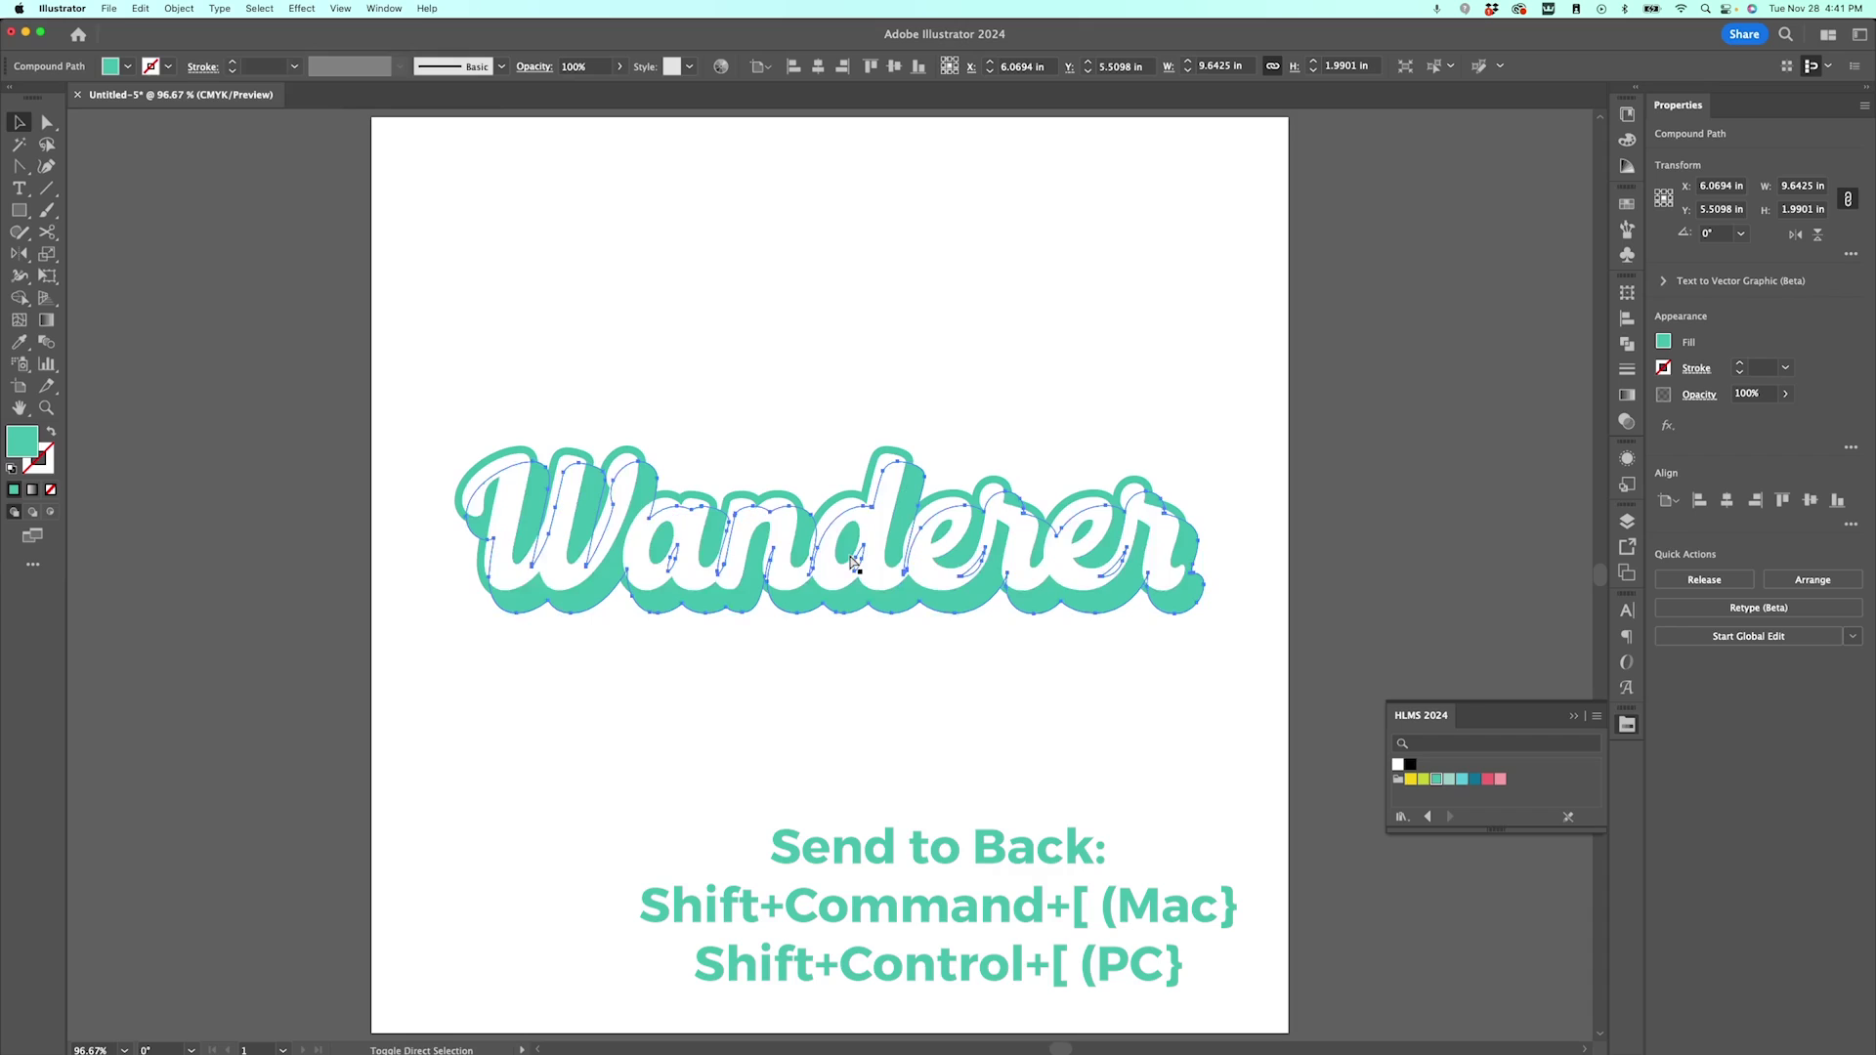
- Try a black fill on the shadow copy, then restore its teal fill
click(850, 545)
click(1070, 391)
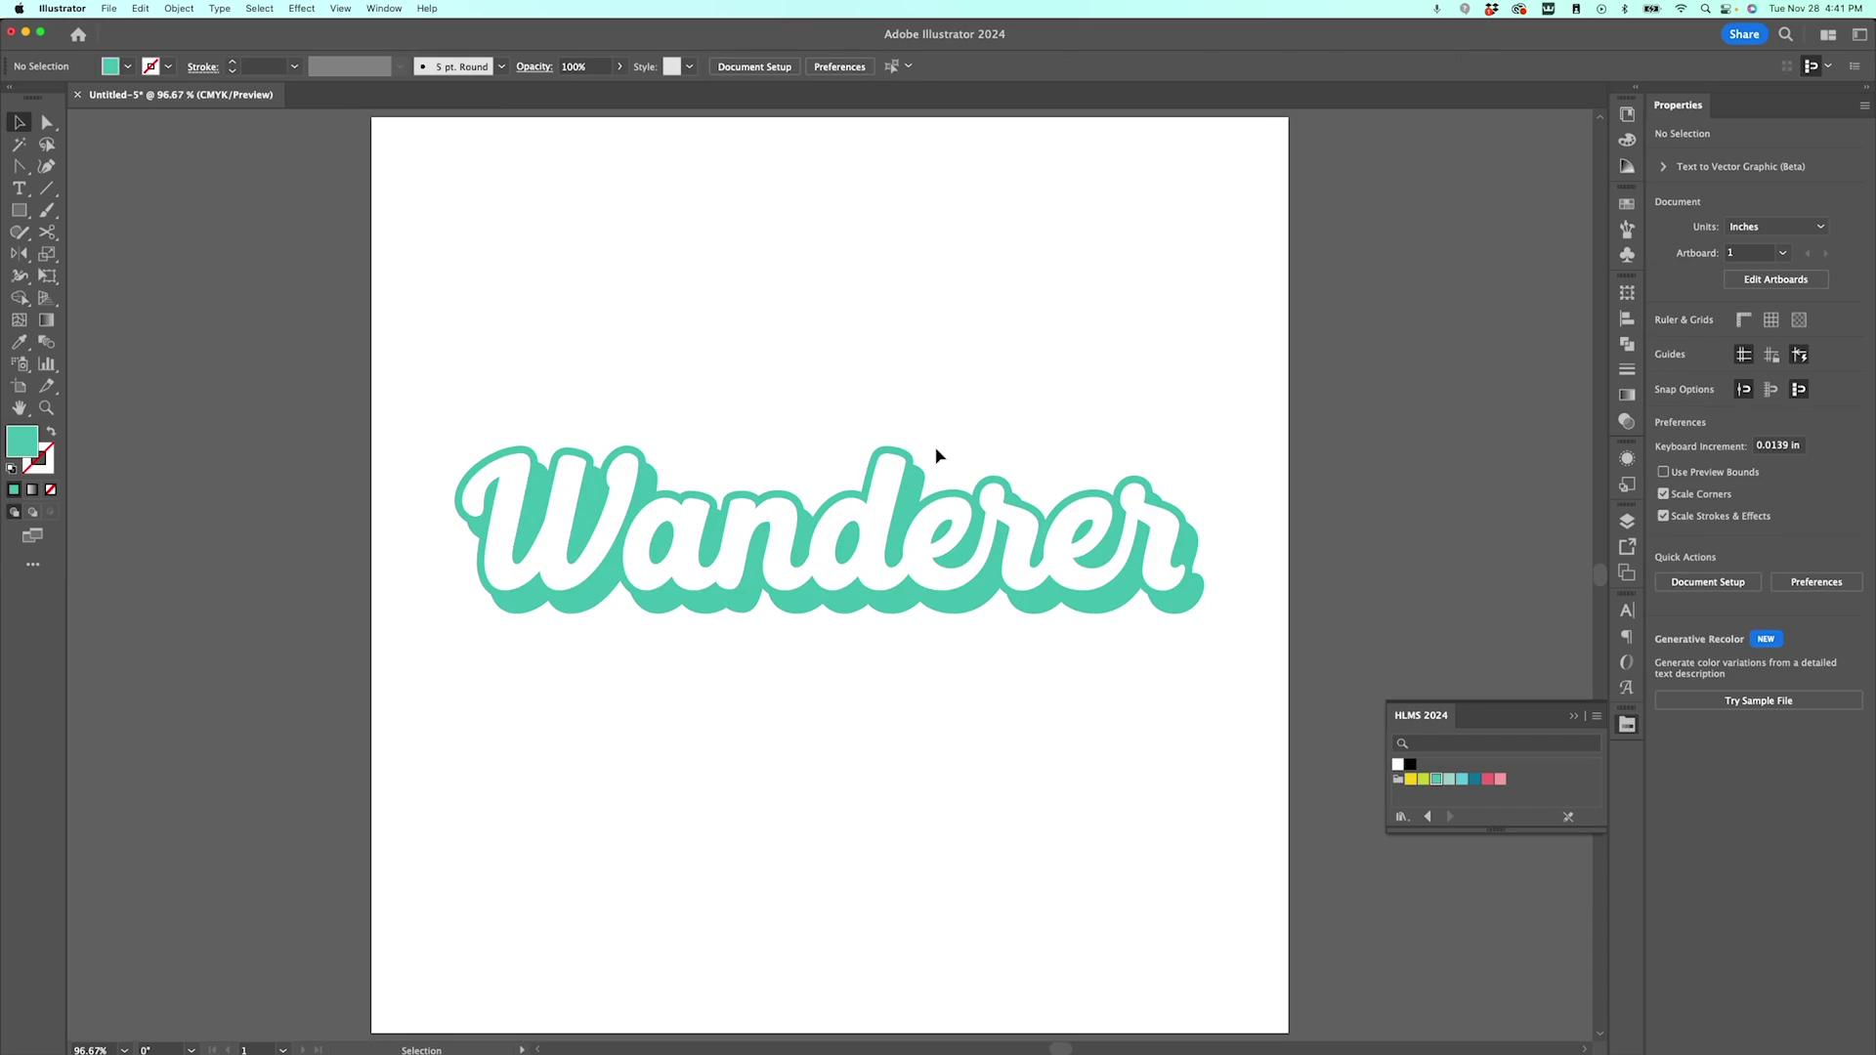
click(929, 481)
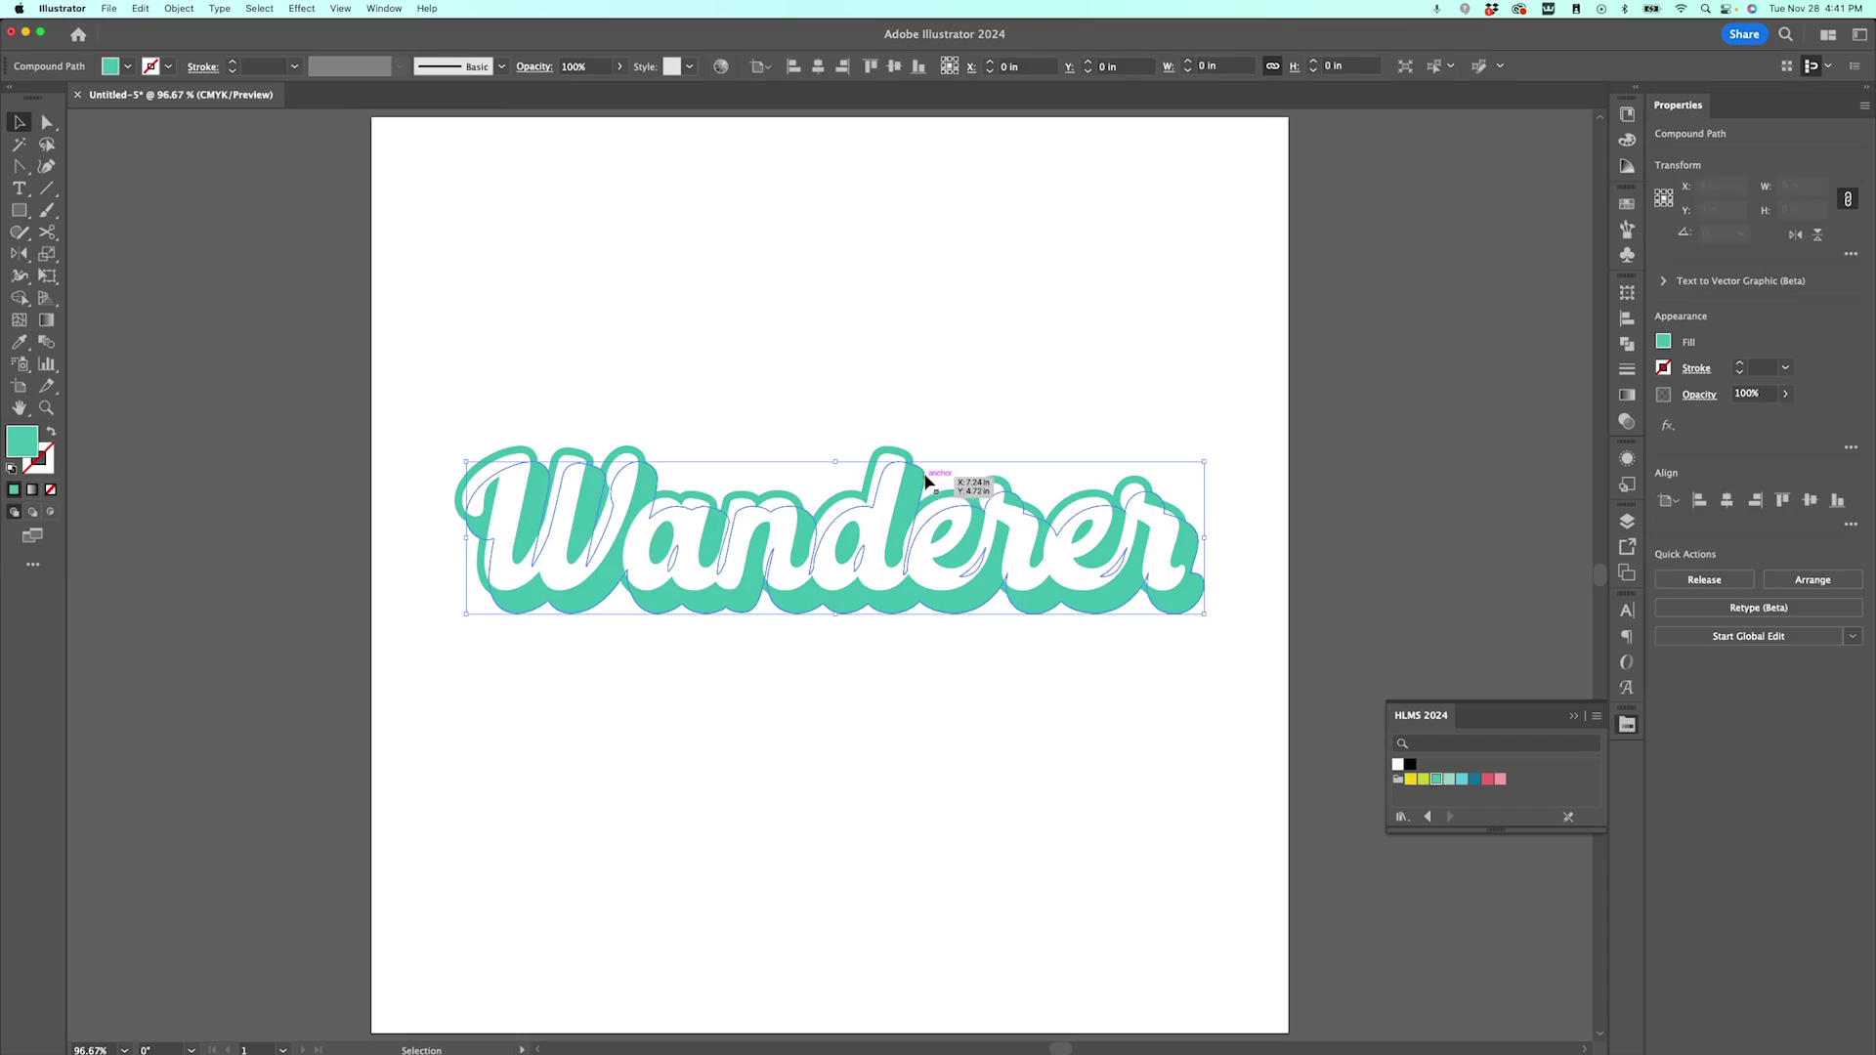
click(1410, 765)
click(1041, 782)
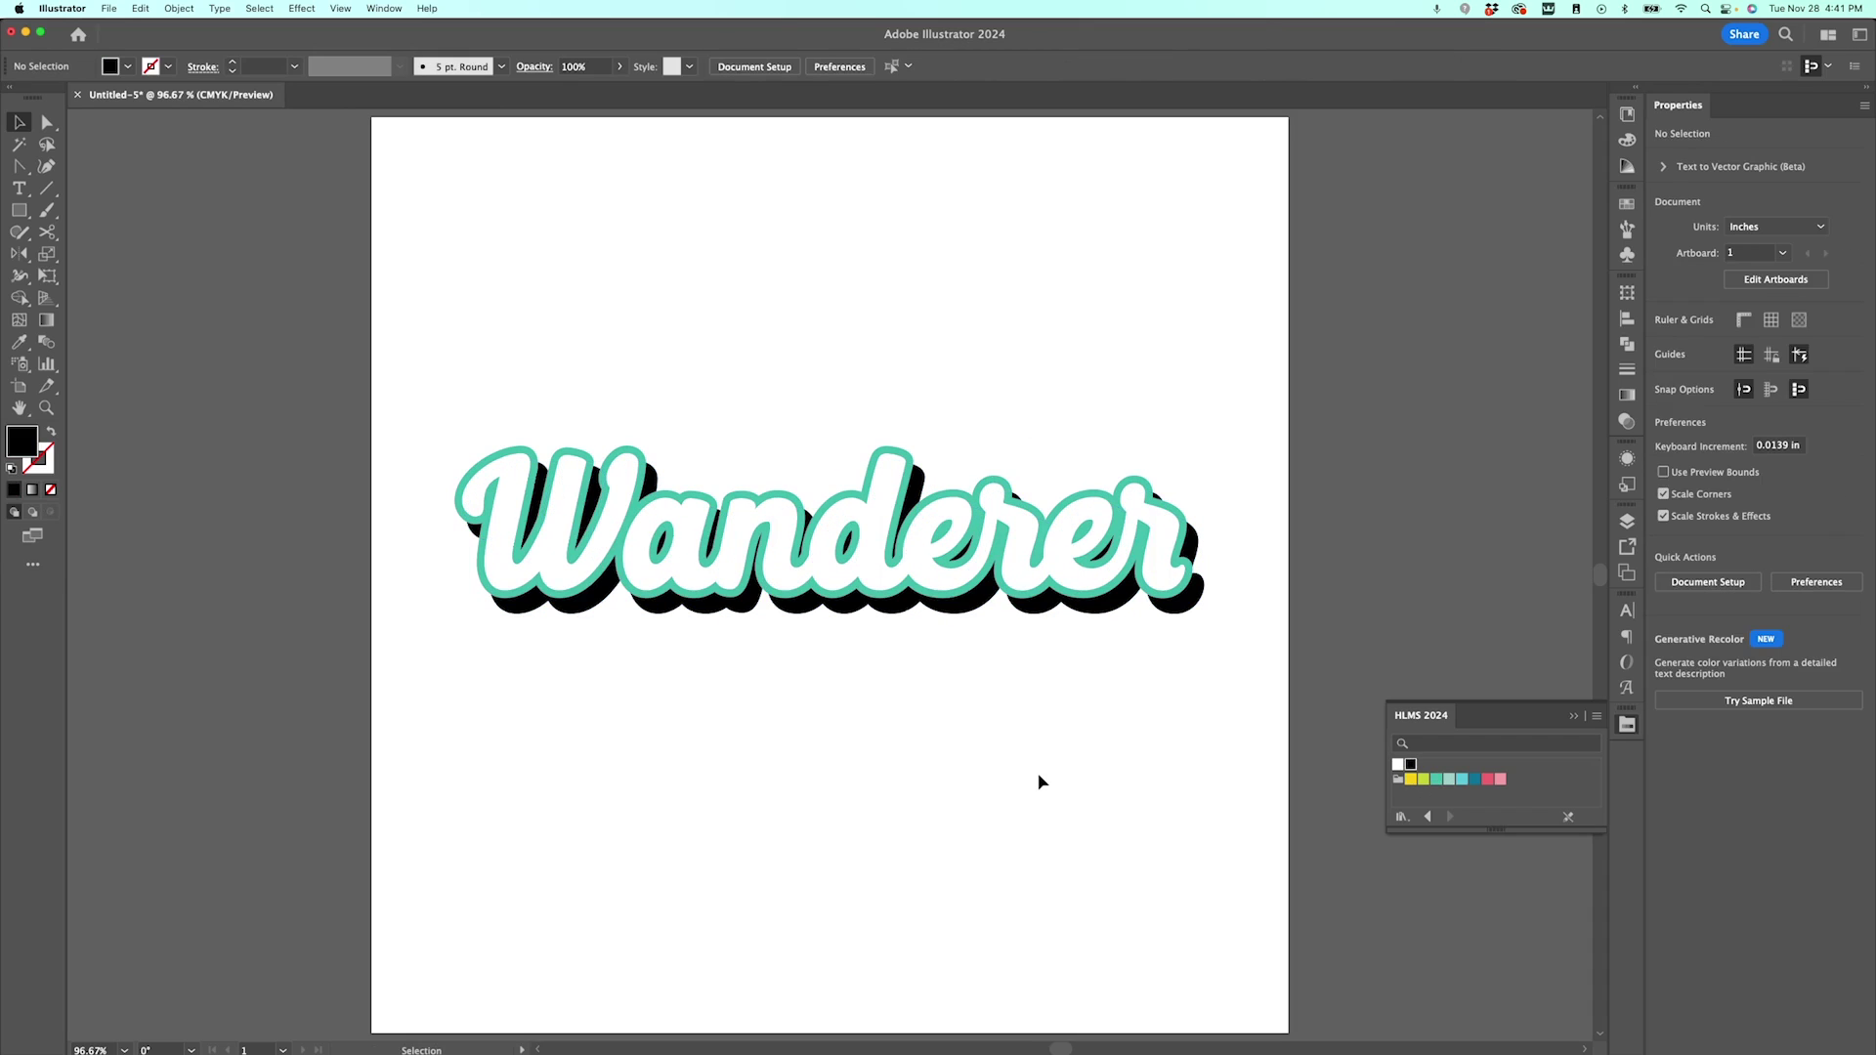
click(930, 493)
click(1435, 779)
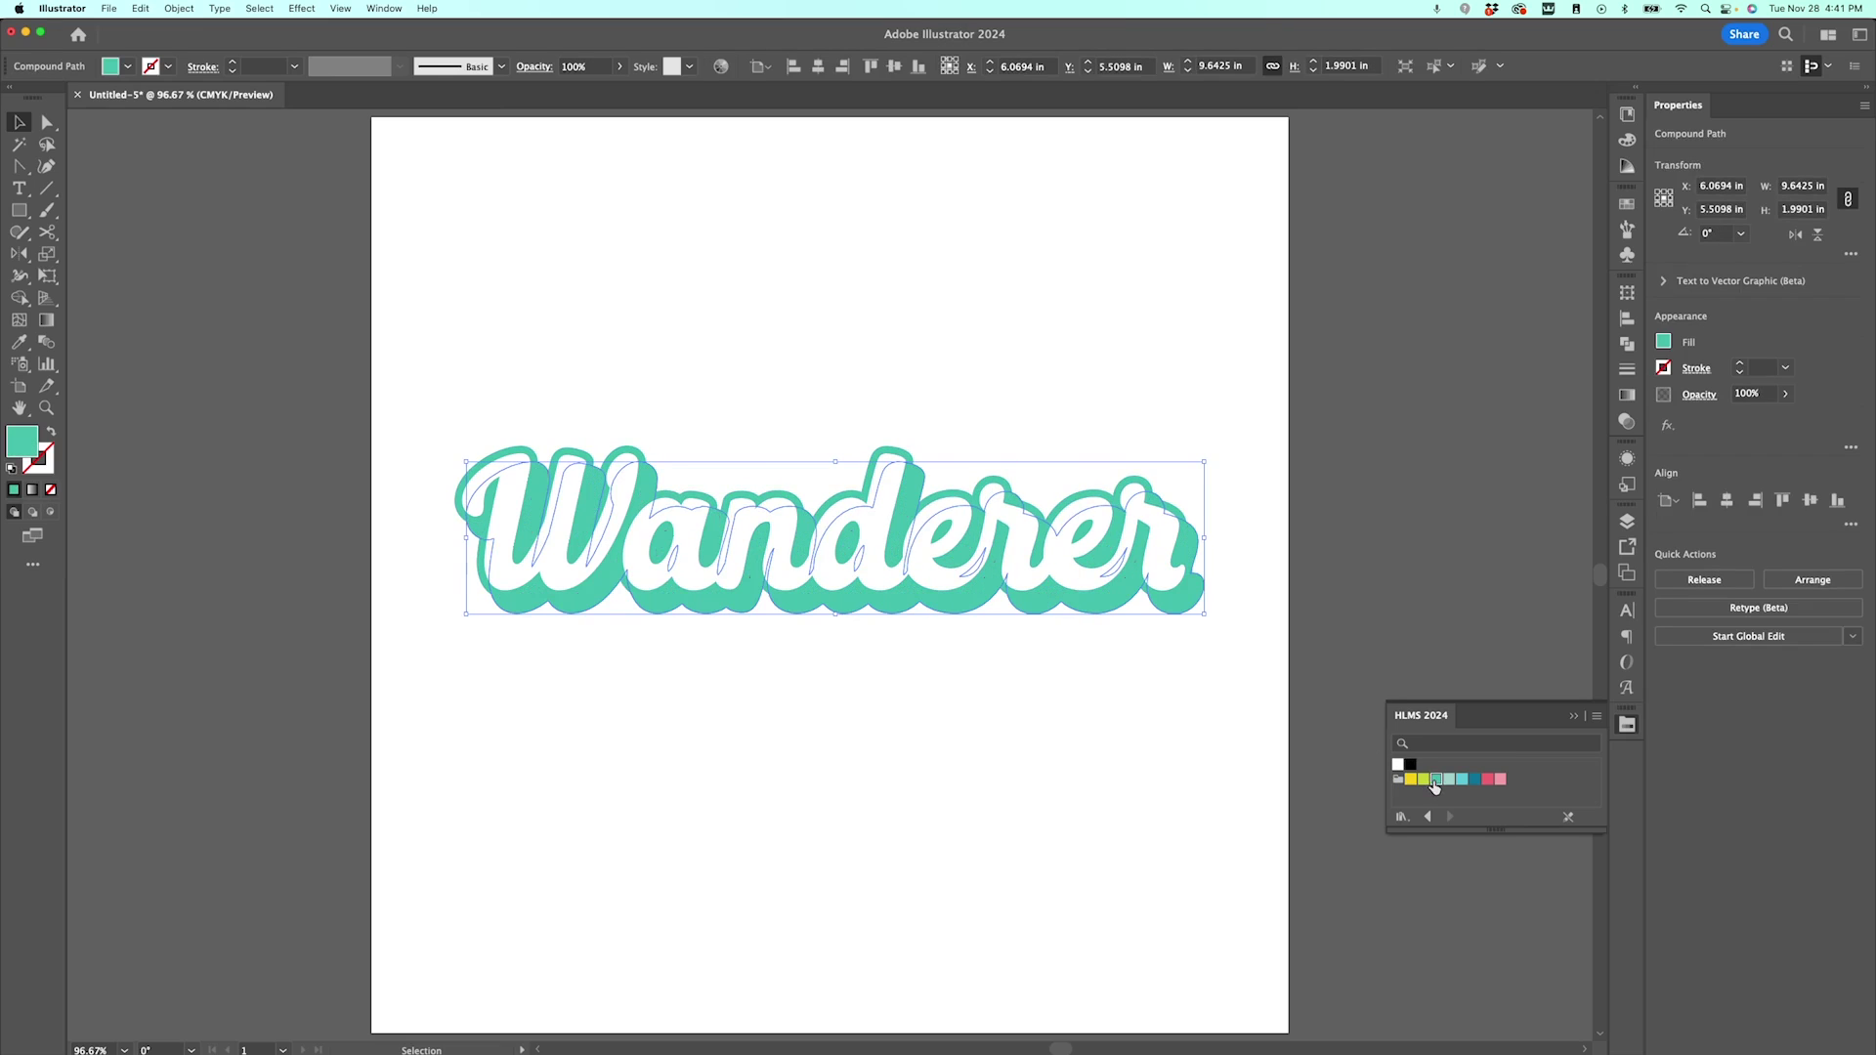
click(908, 395)
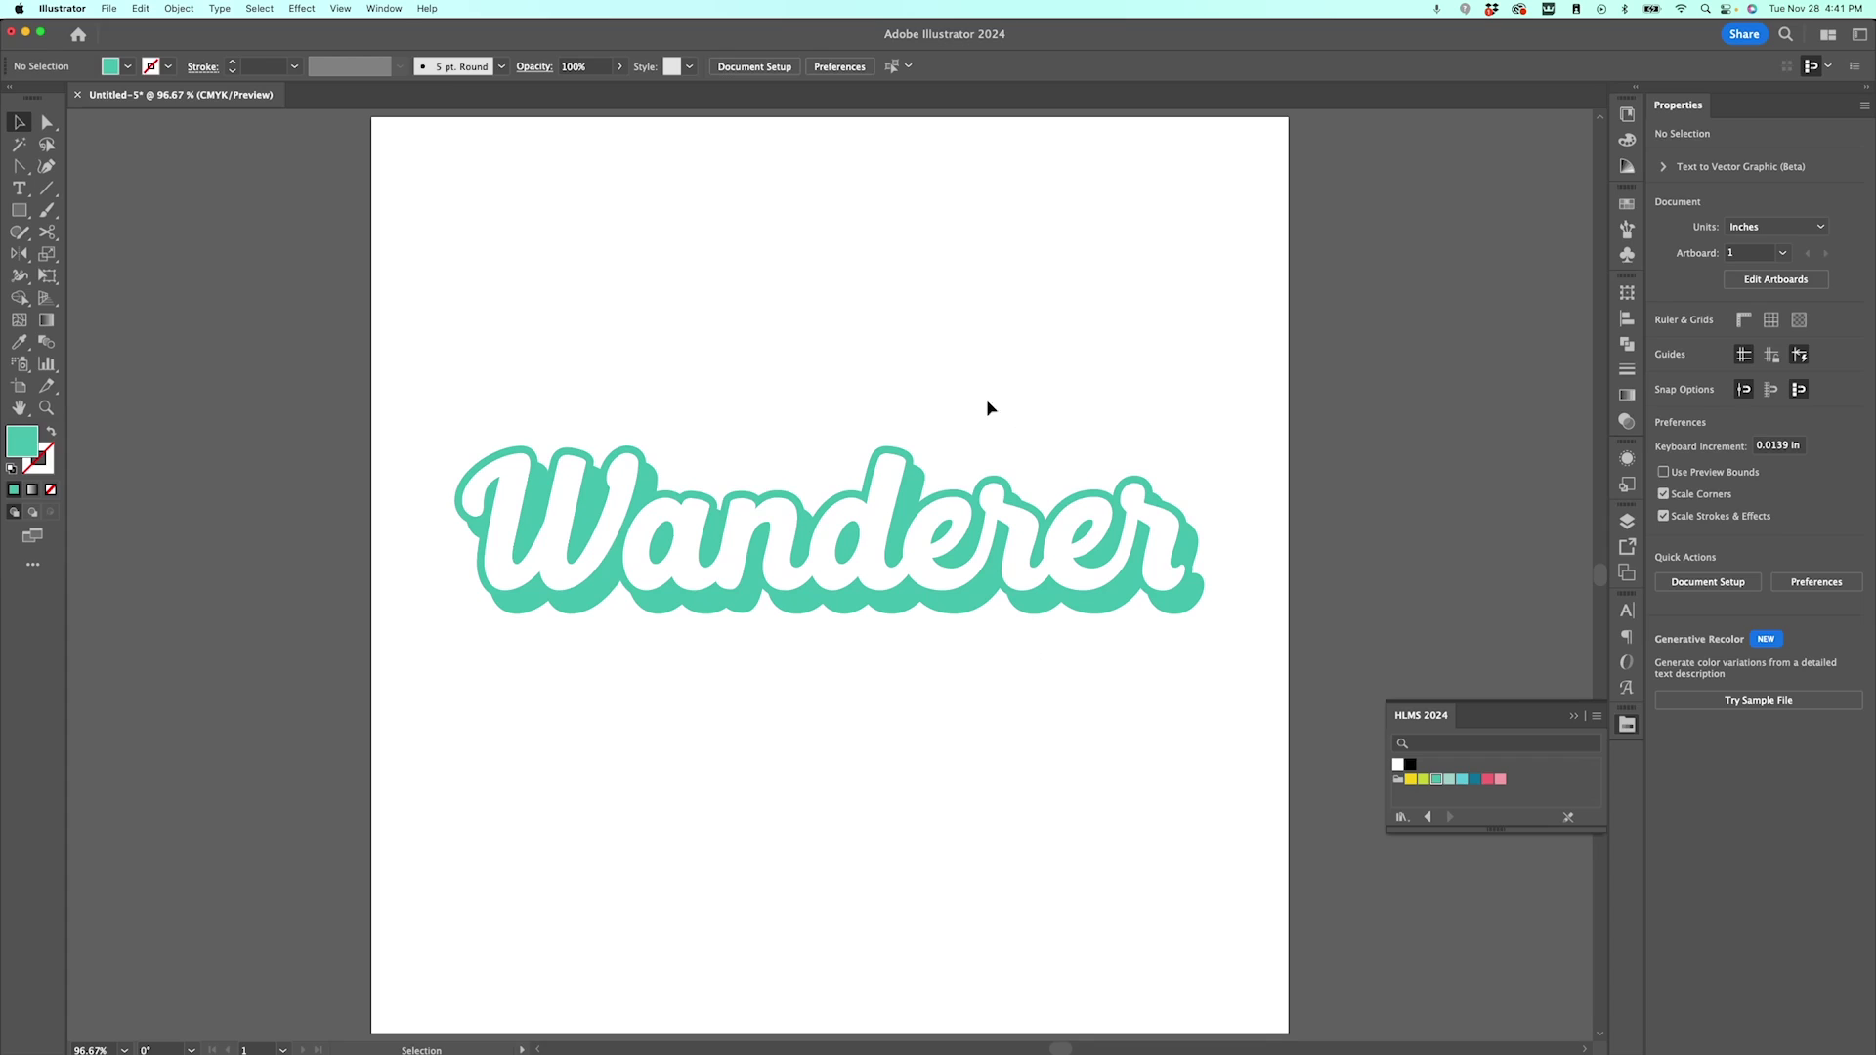
- Select the teal outline and its shadow copy and make a blend between them
click(927, 492)
shift+click(905, 455)
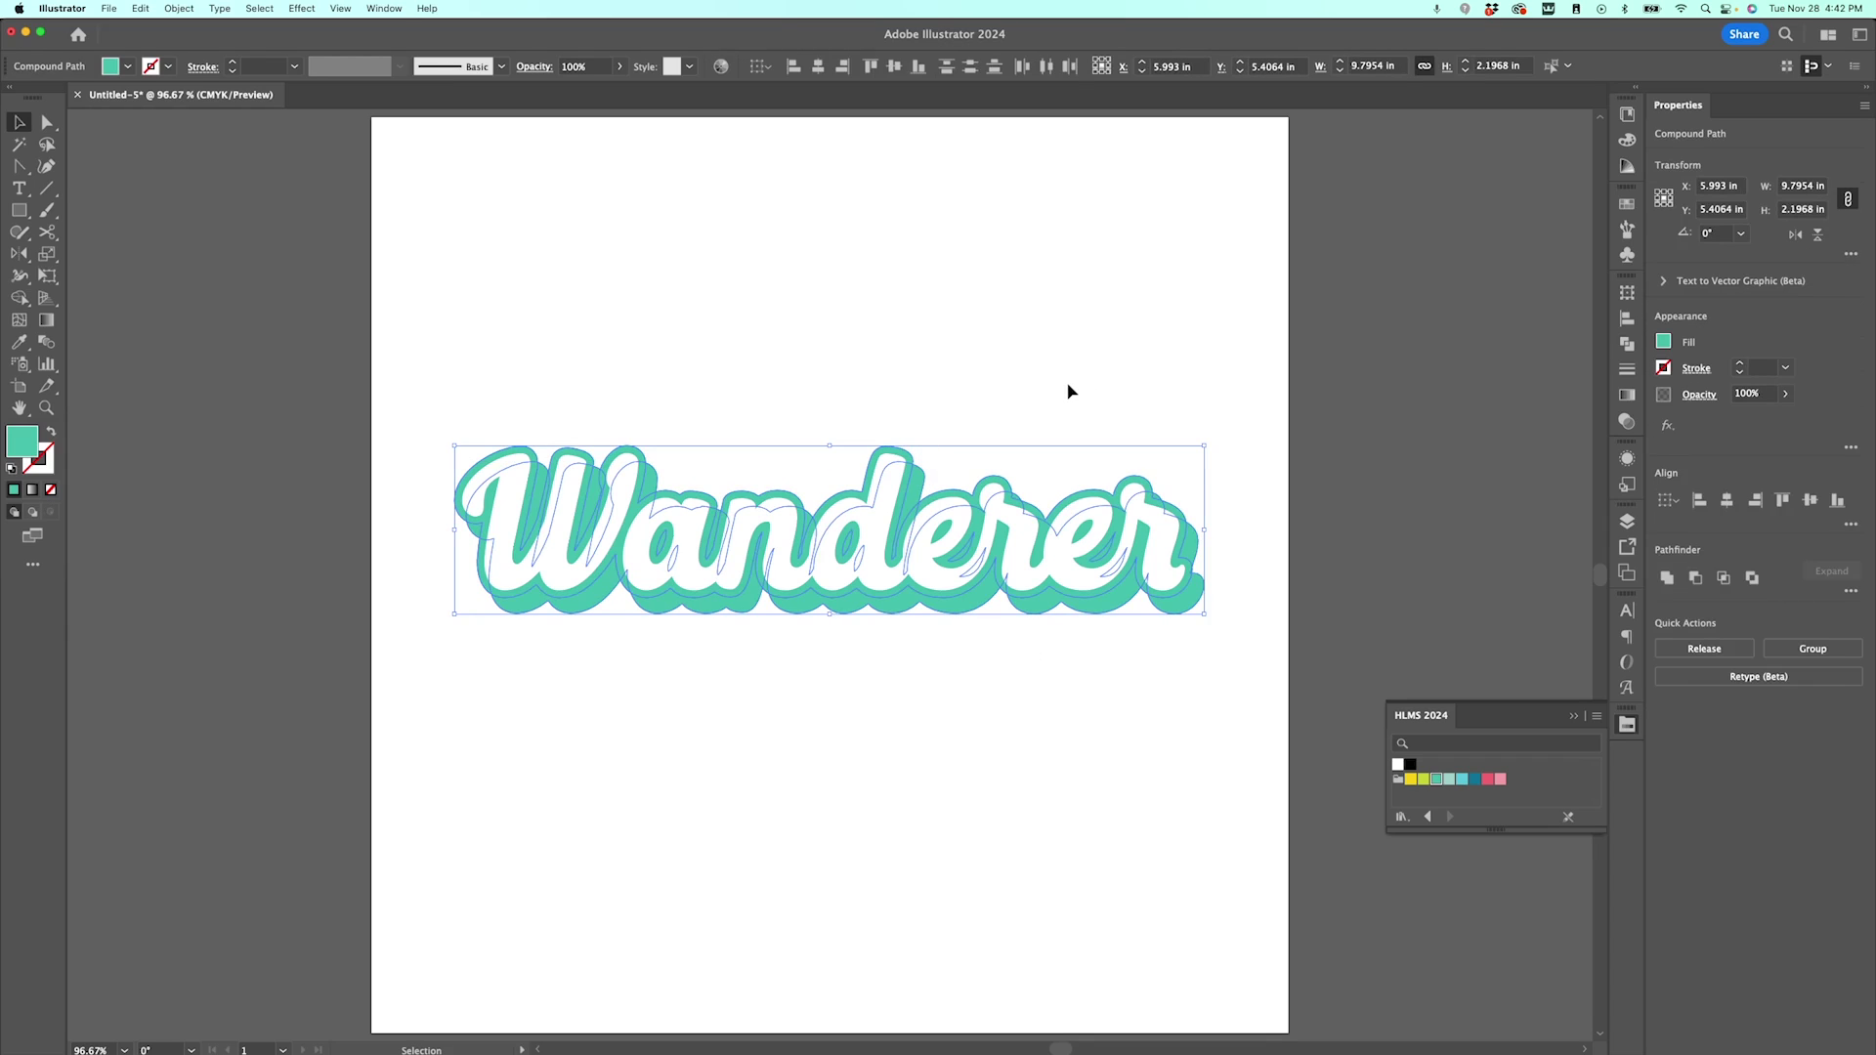
click(178, 8)
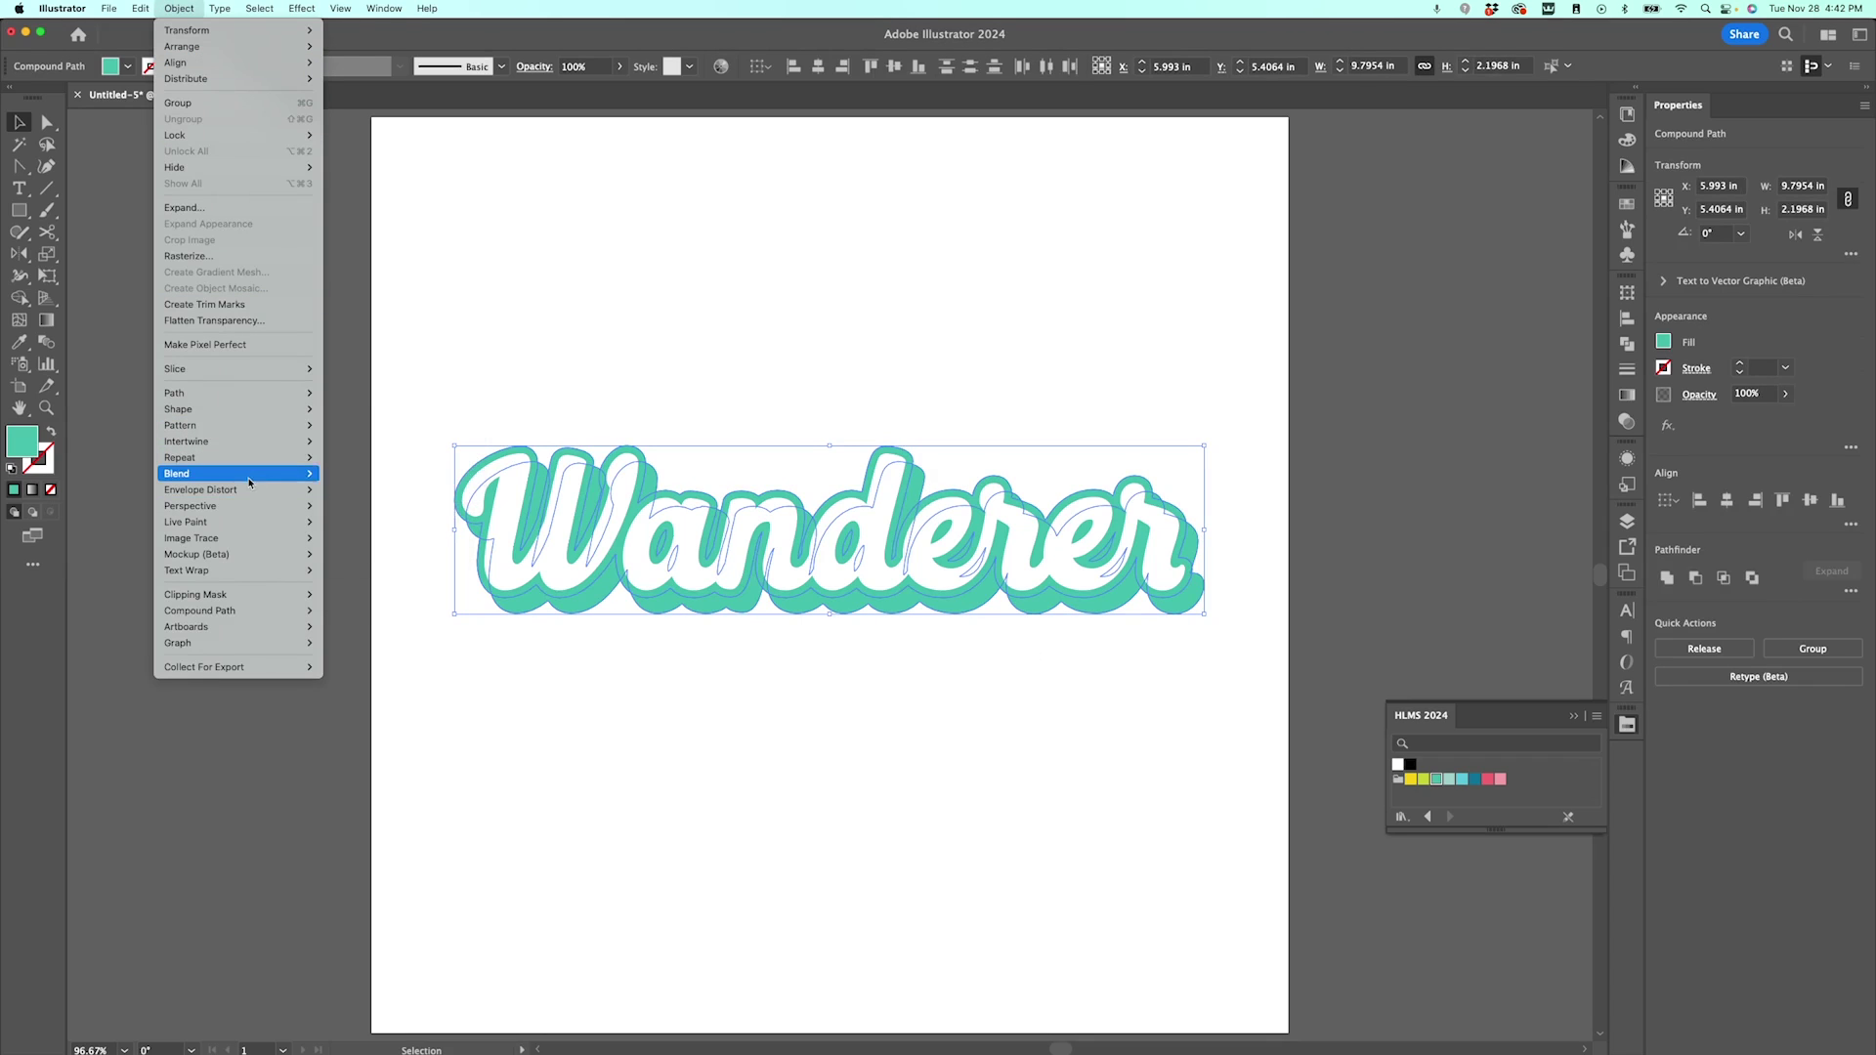
mouse_move(179, 474)
click(399, 479)
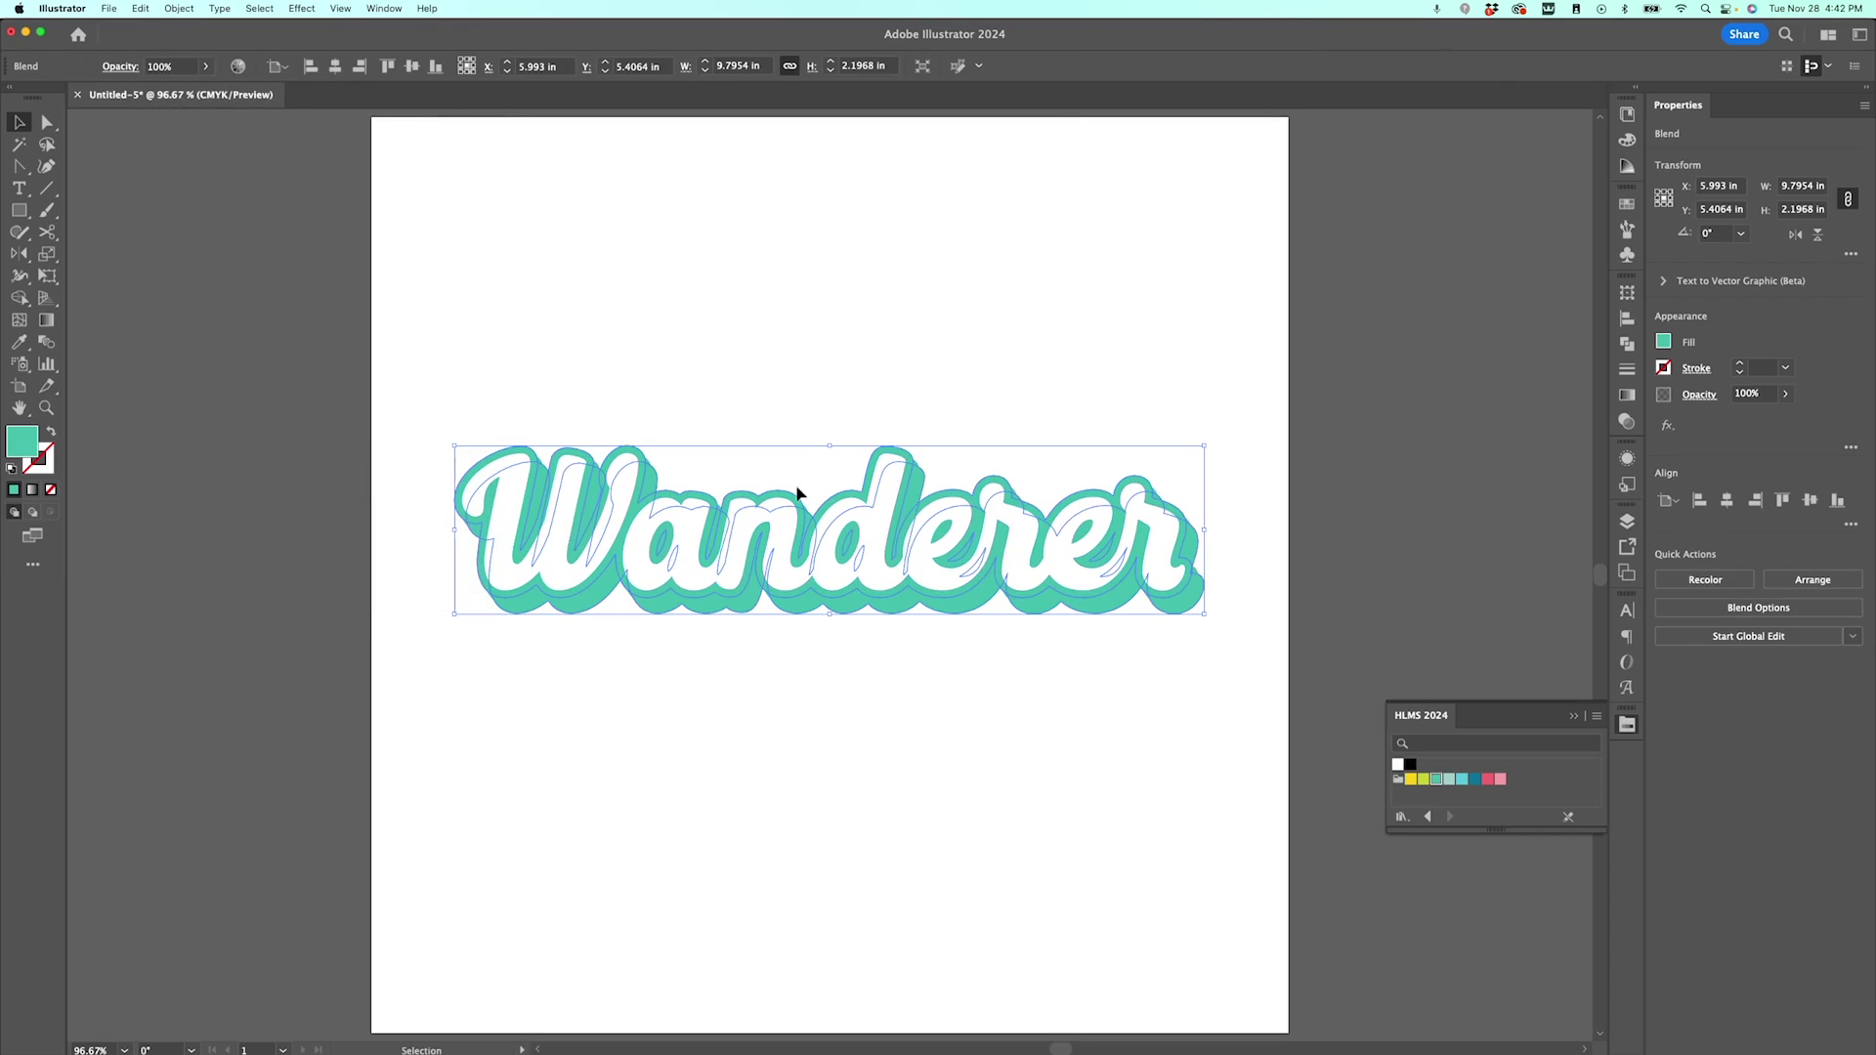
click(998, 419)
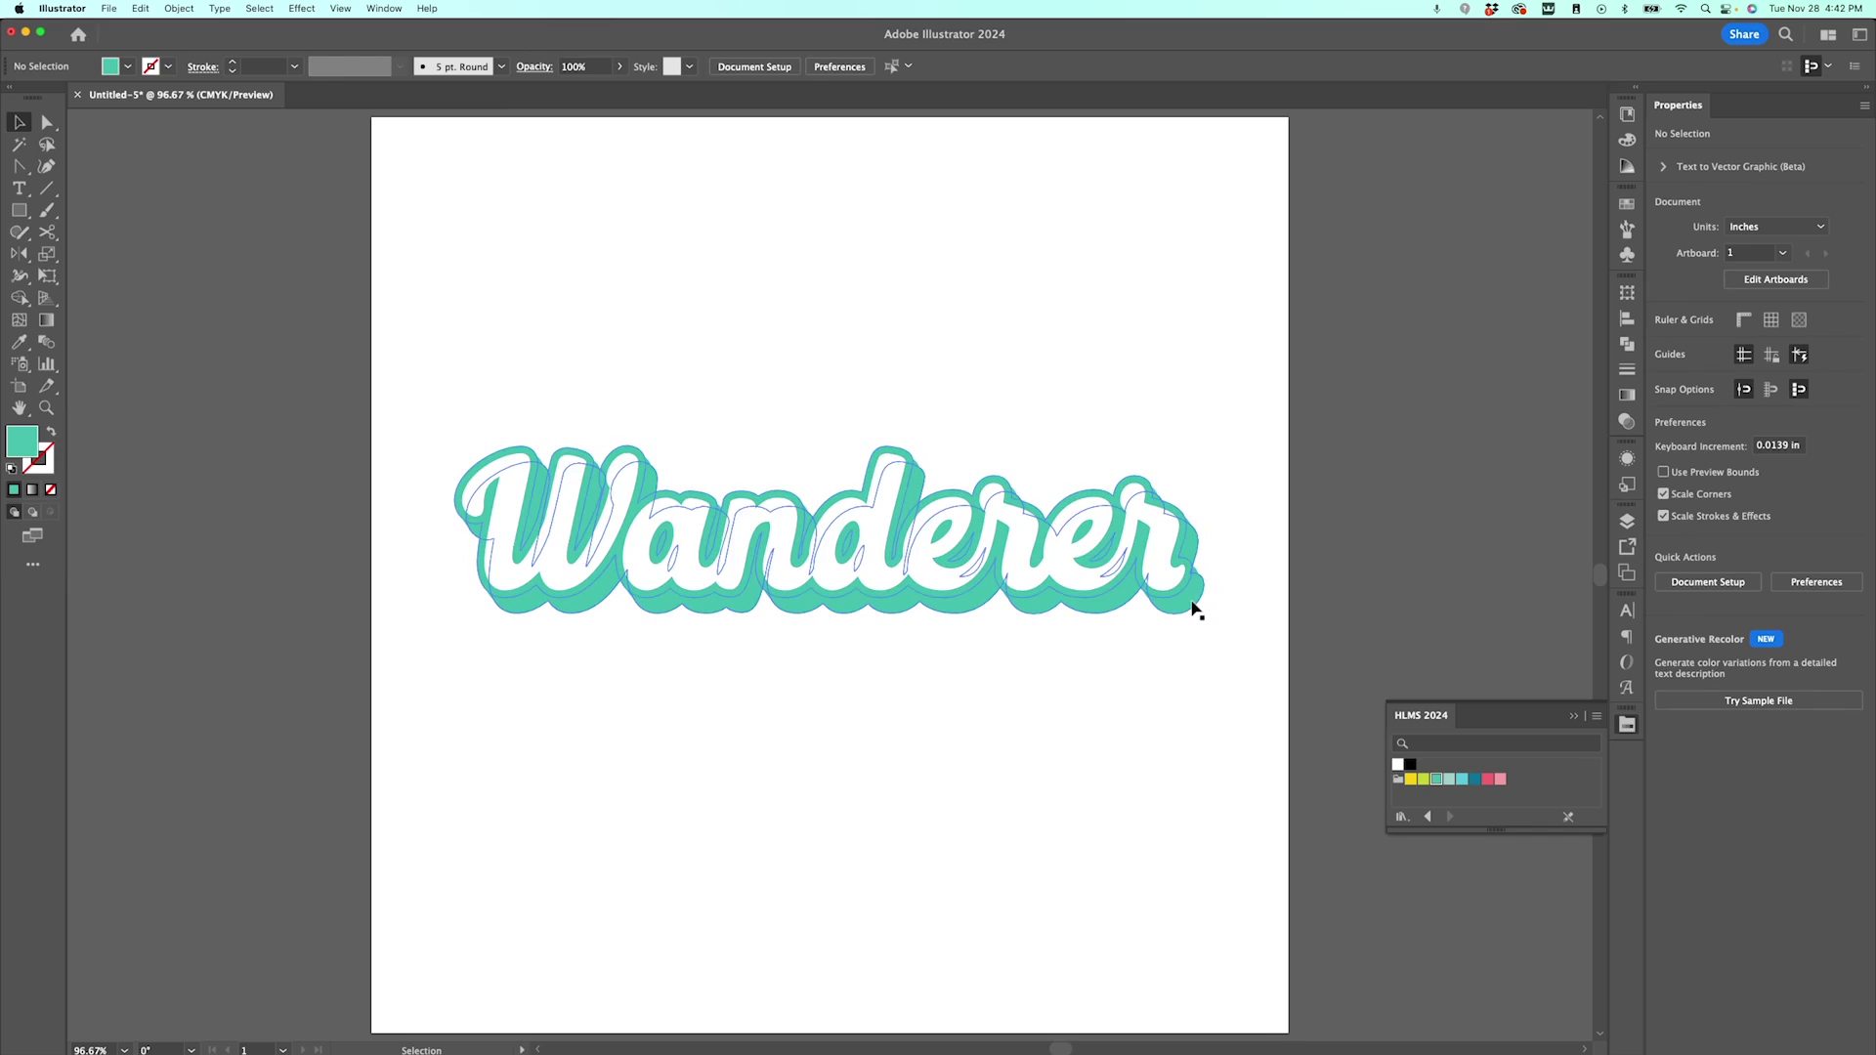
- Set the shadow blend's spacing to 10 specified steps, then deselect the artwork
click(1198, 608)
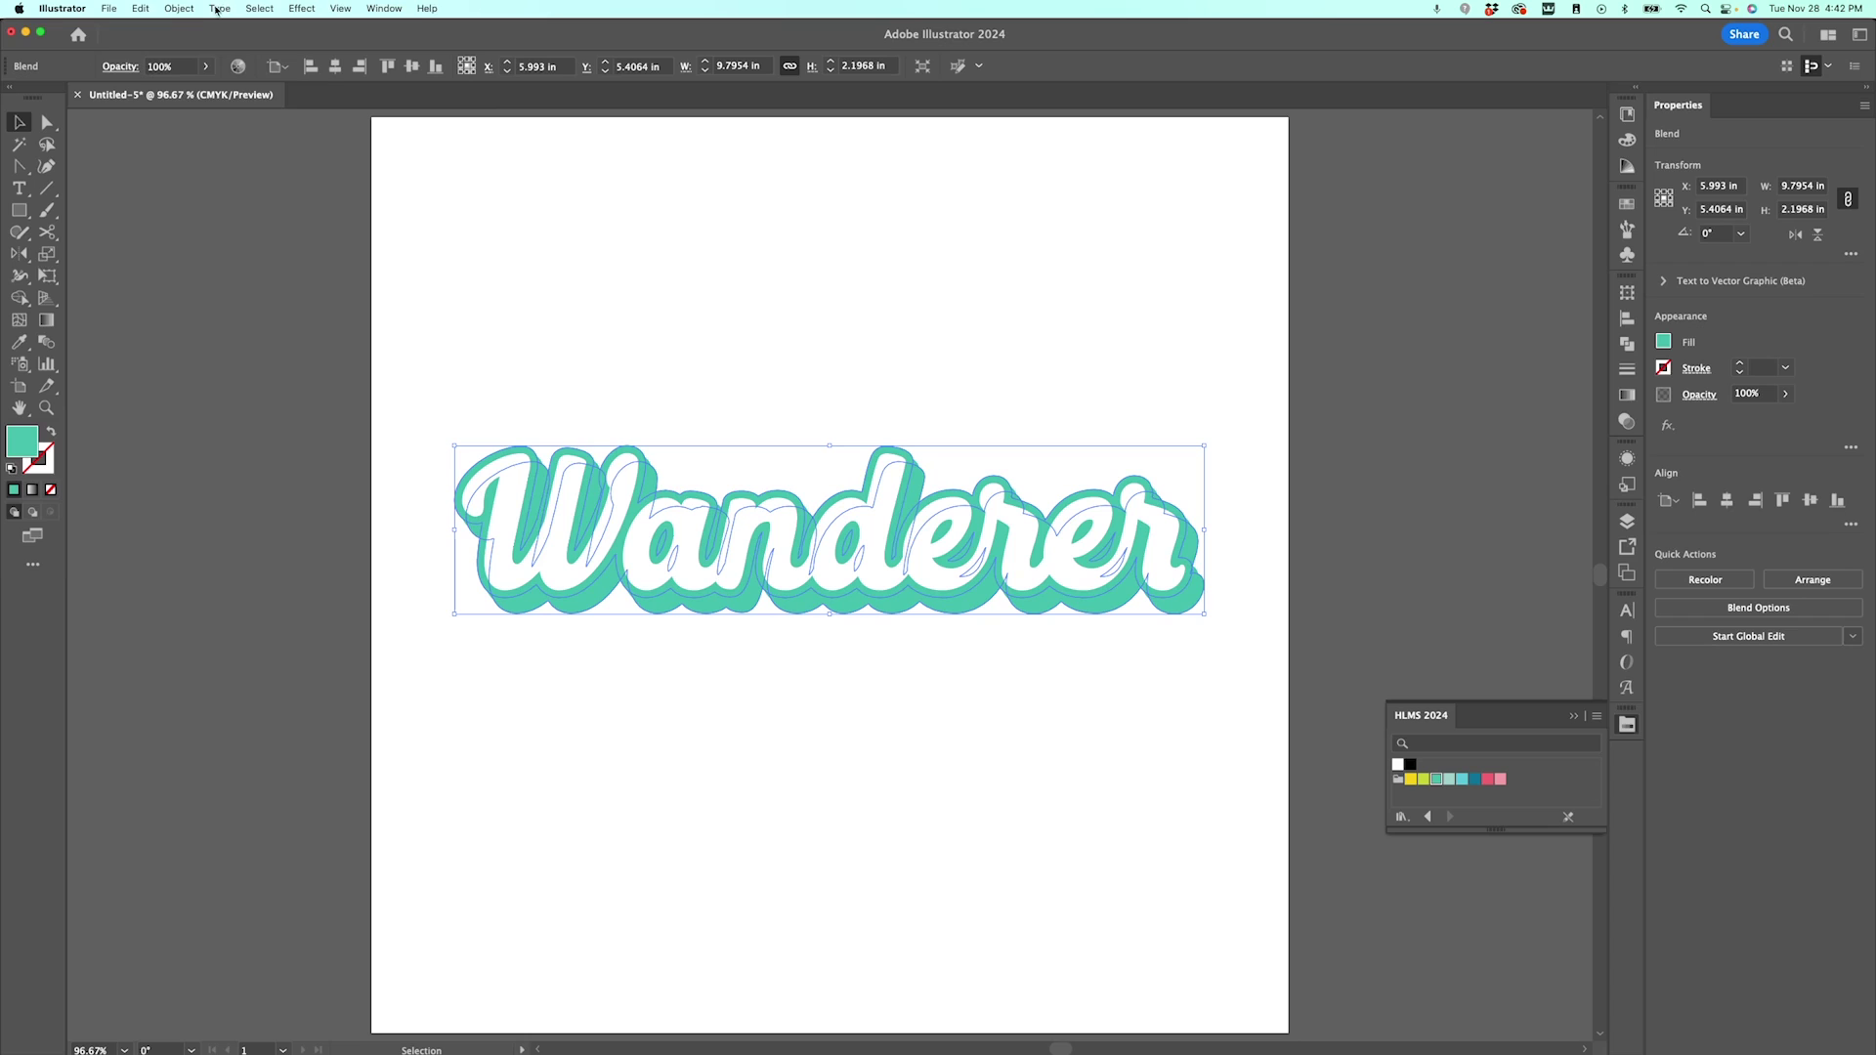
click(179, 9)
mouse_move(178, 473)
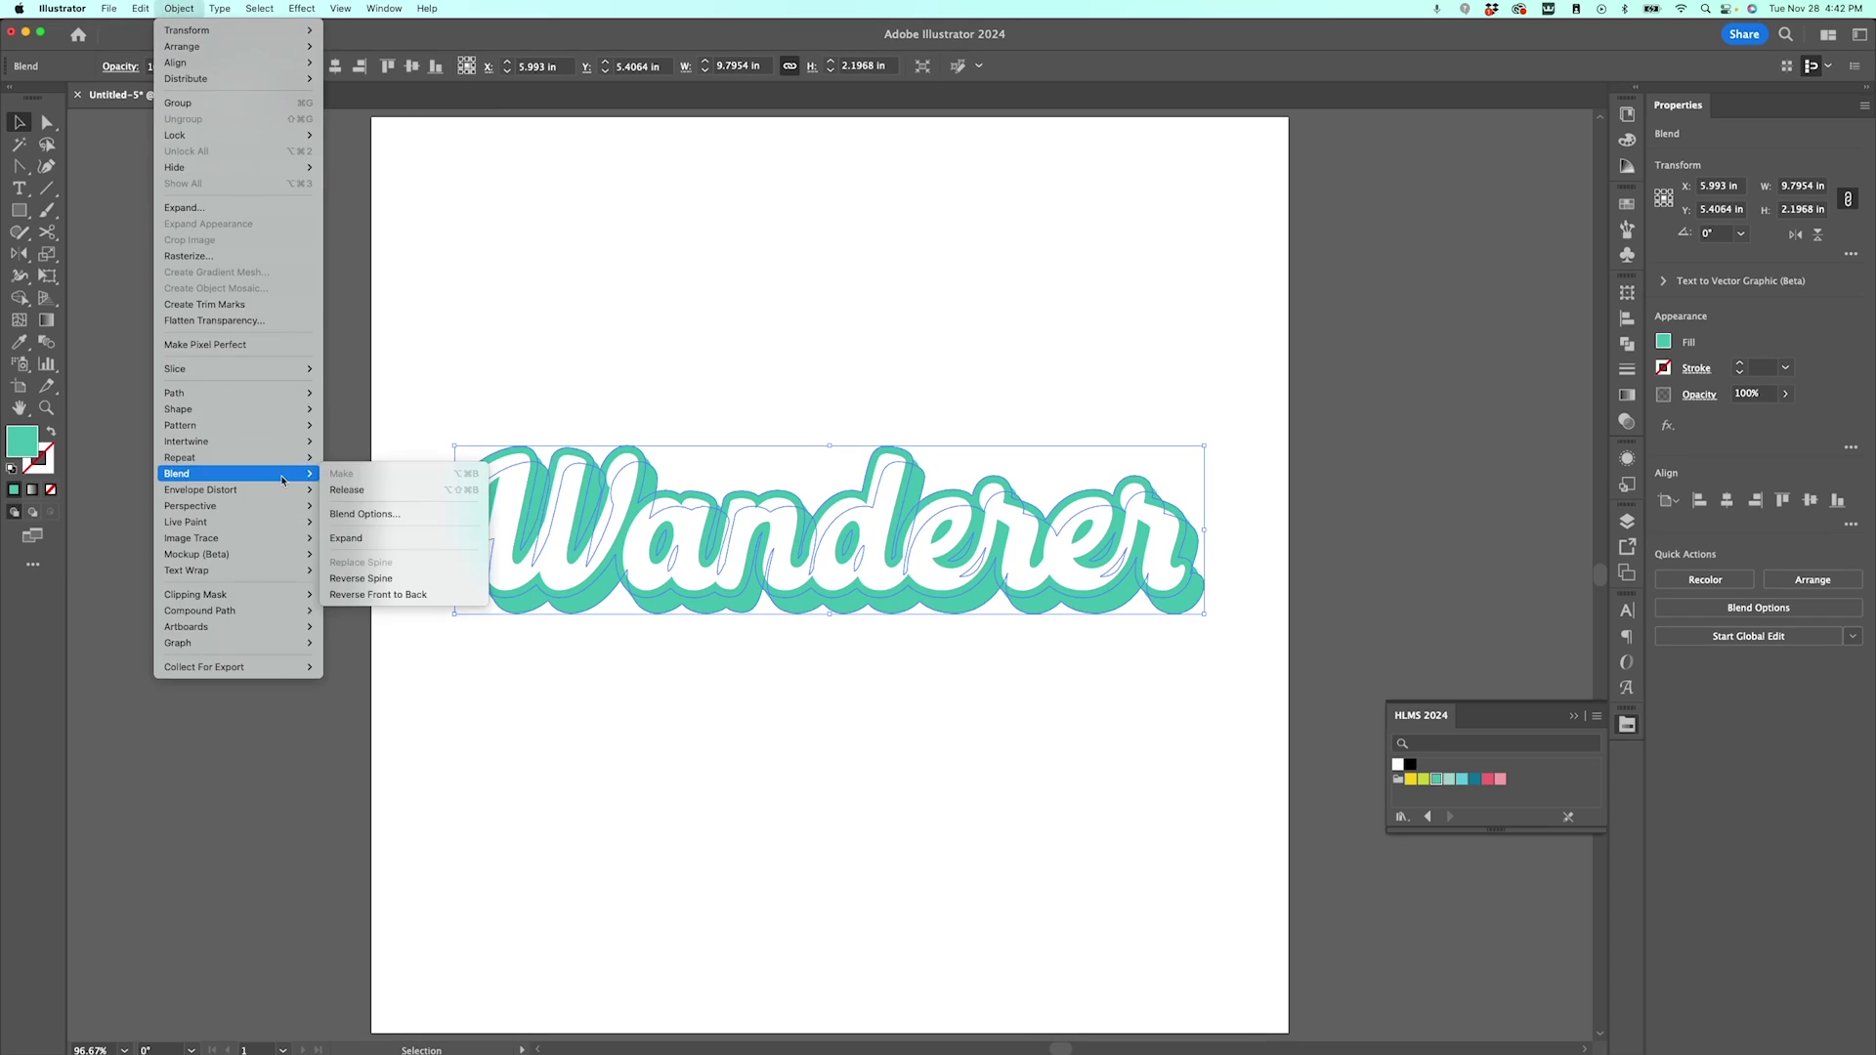
click(372, 516)
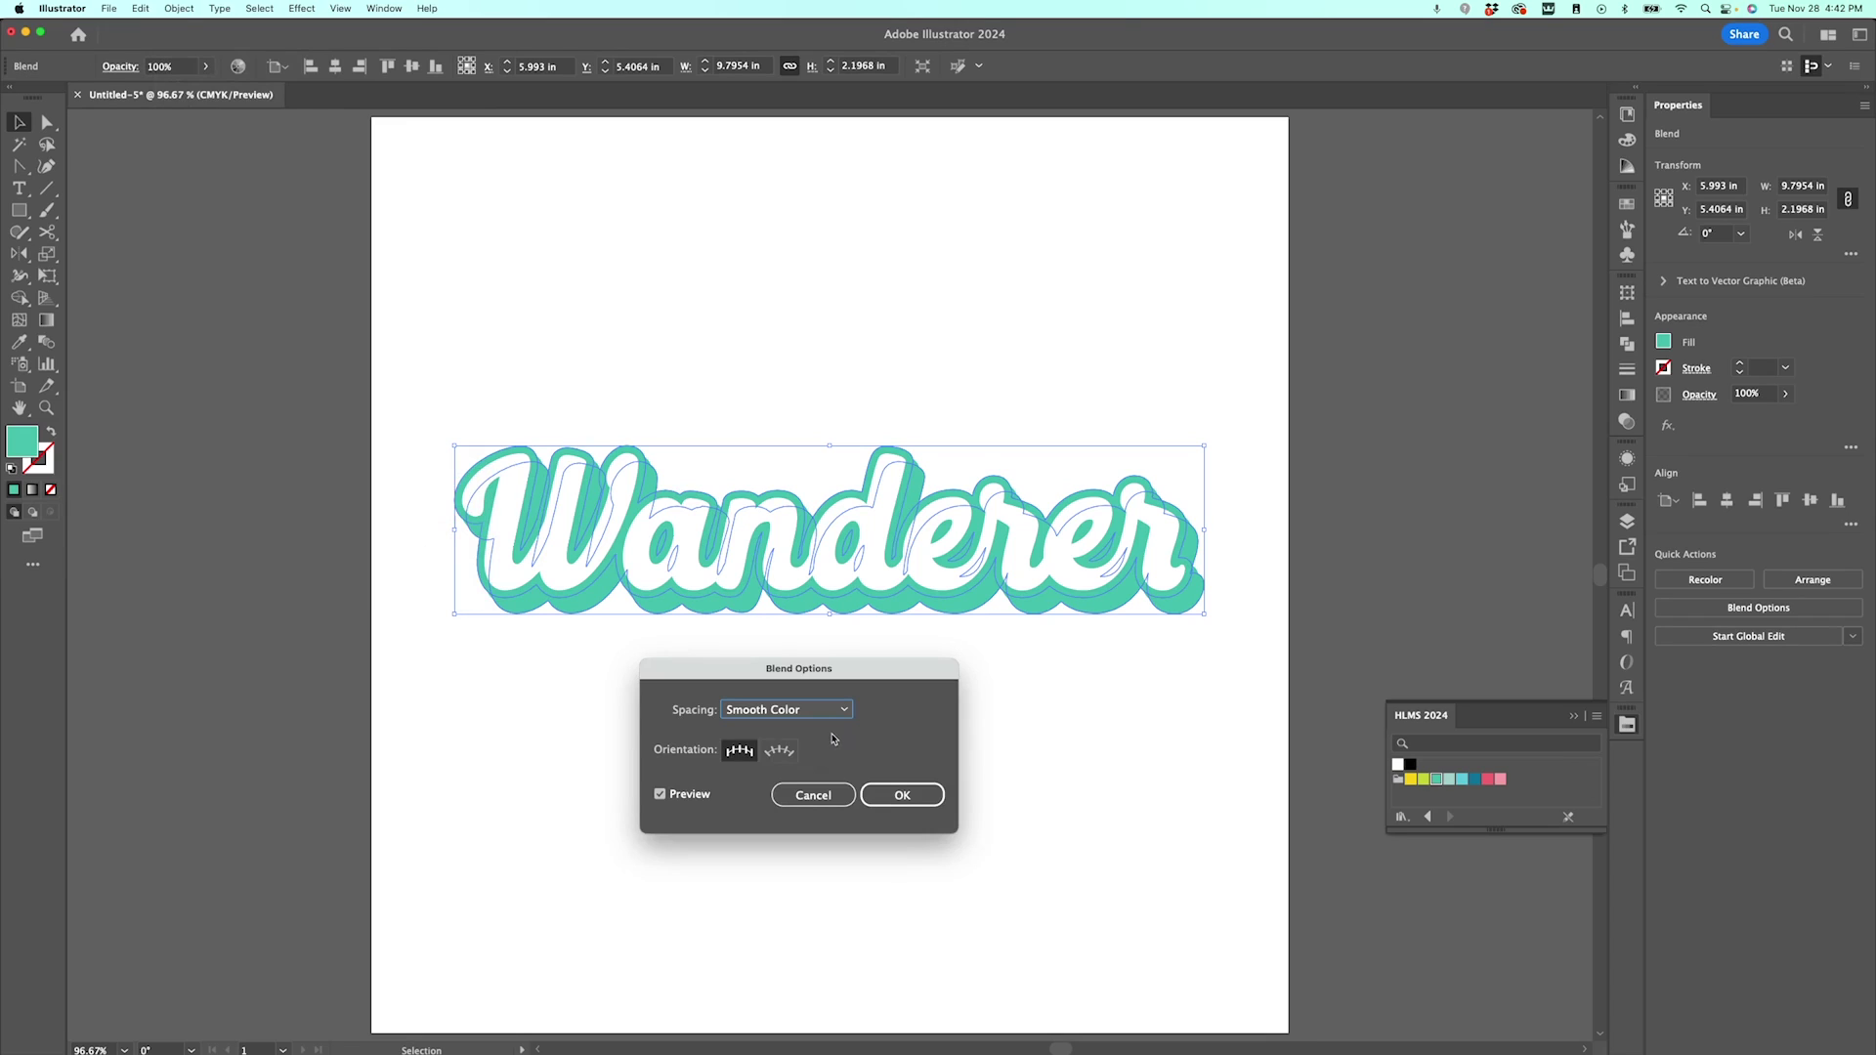
click(829, 713)
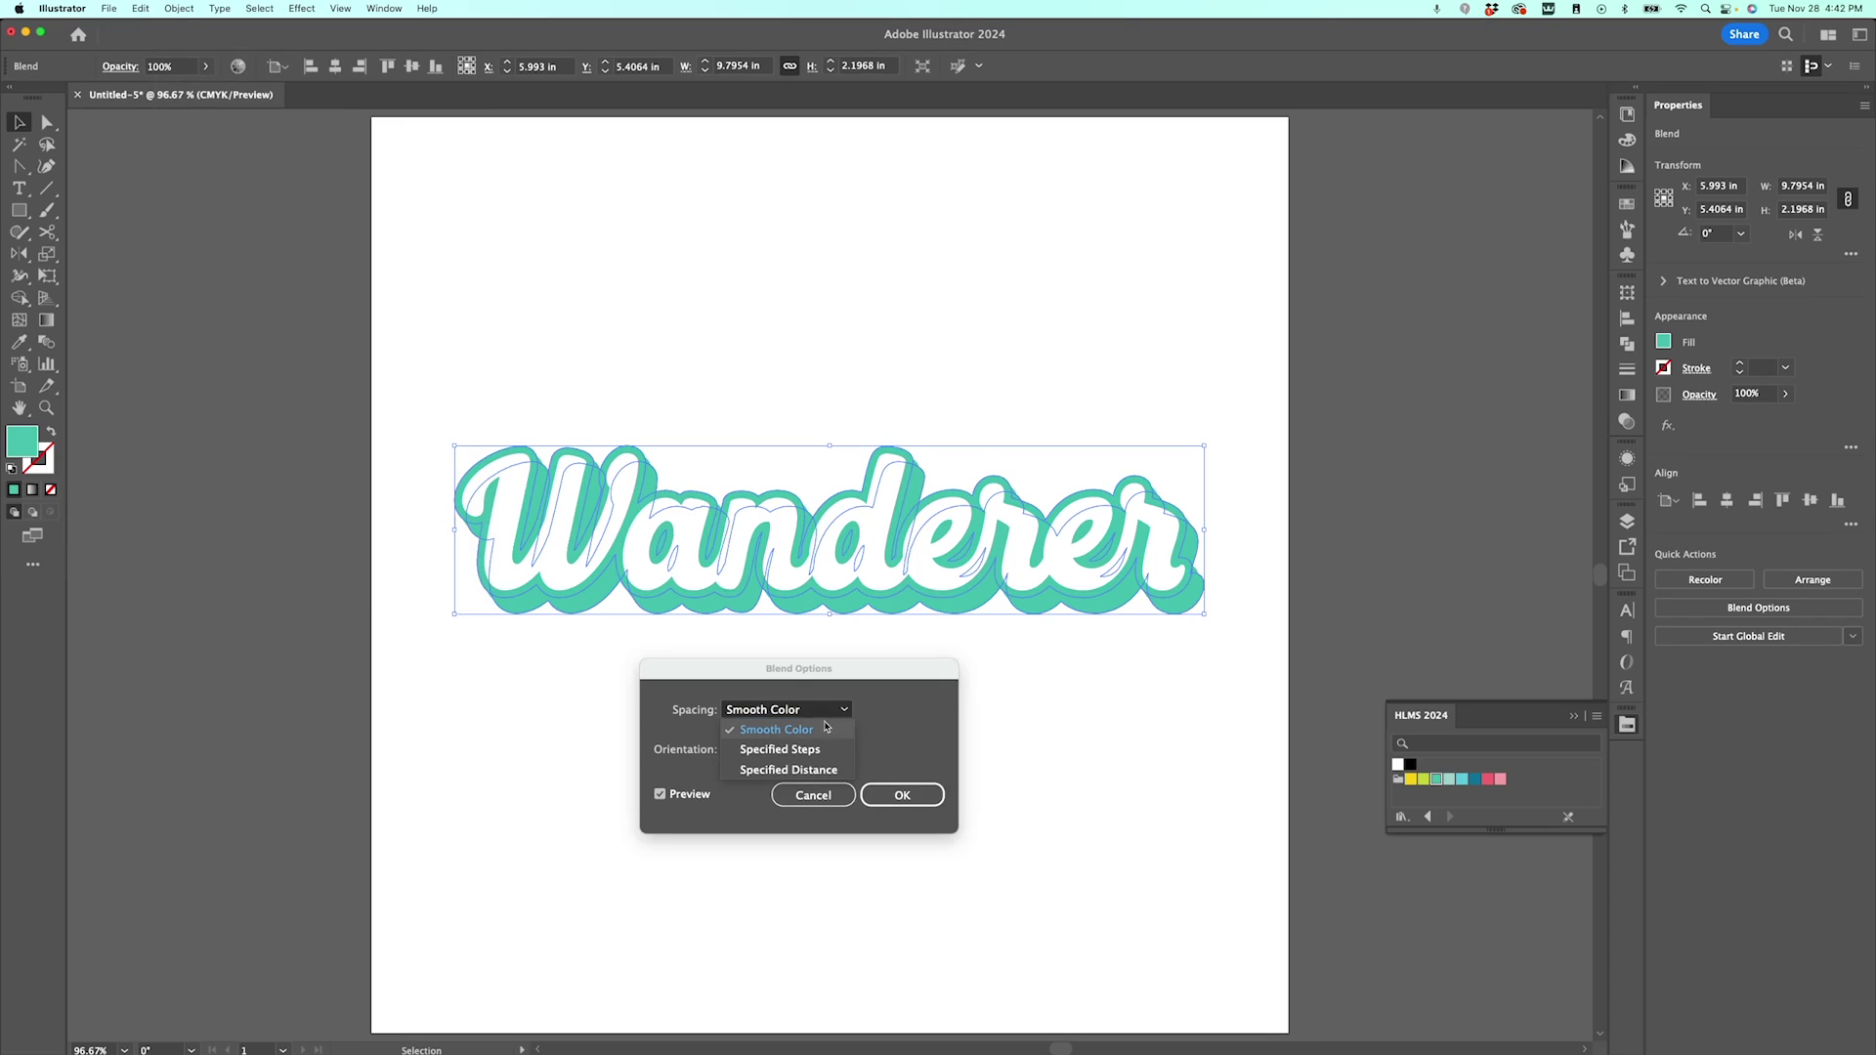
click(826, 750)
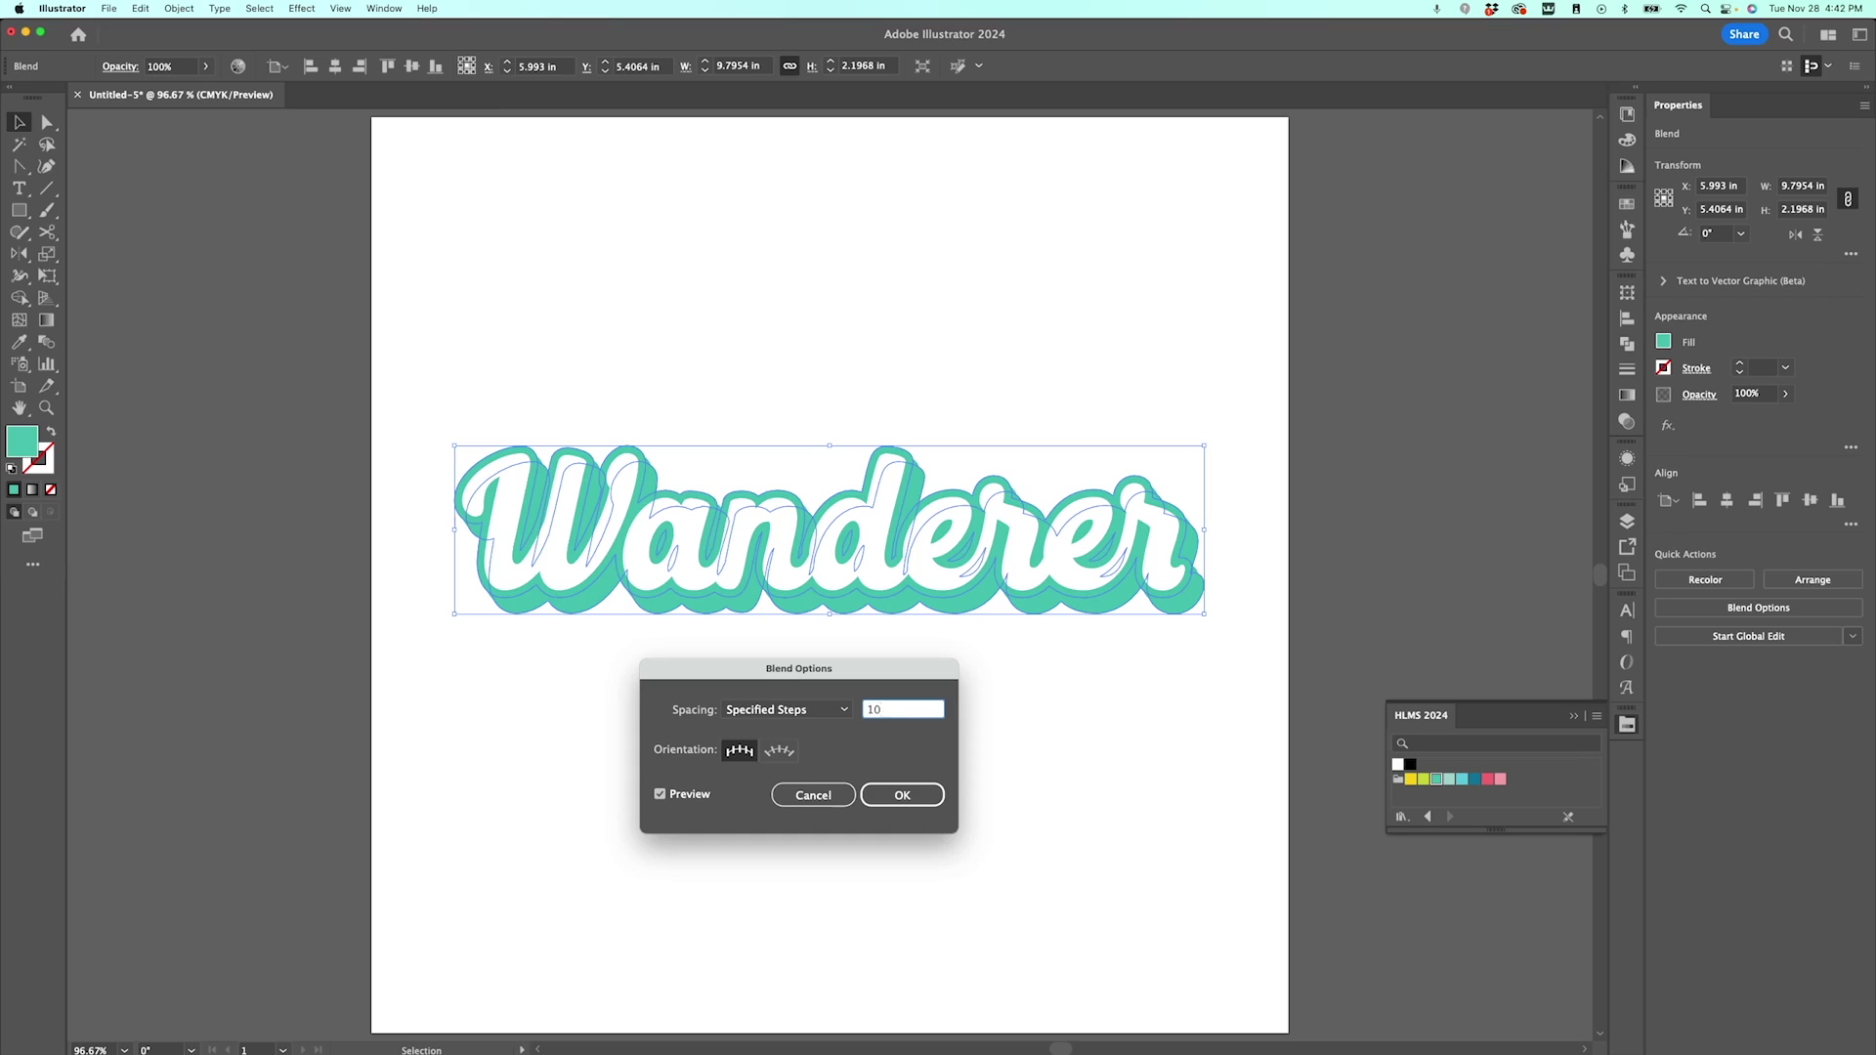
key(Tab)
click(902, 795)
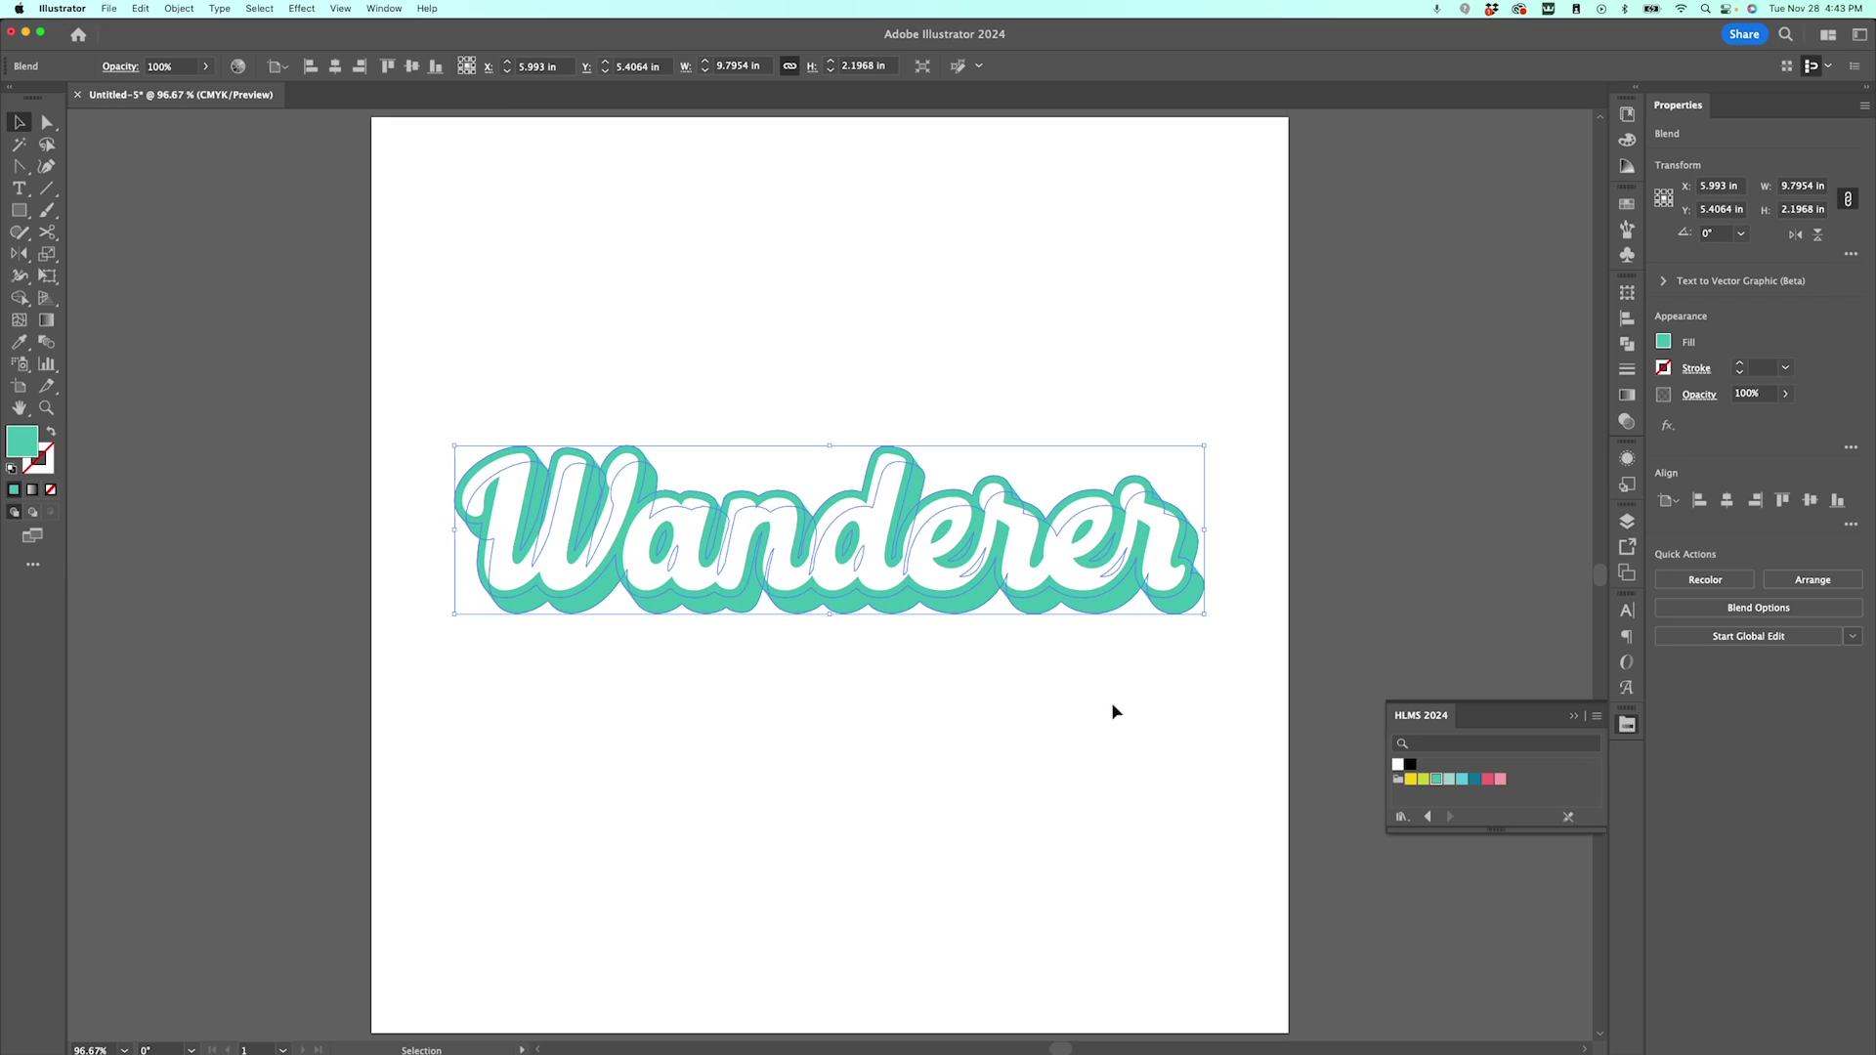
click(1114, 713)
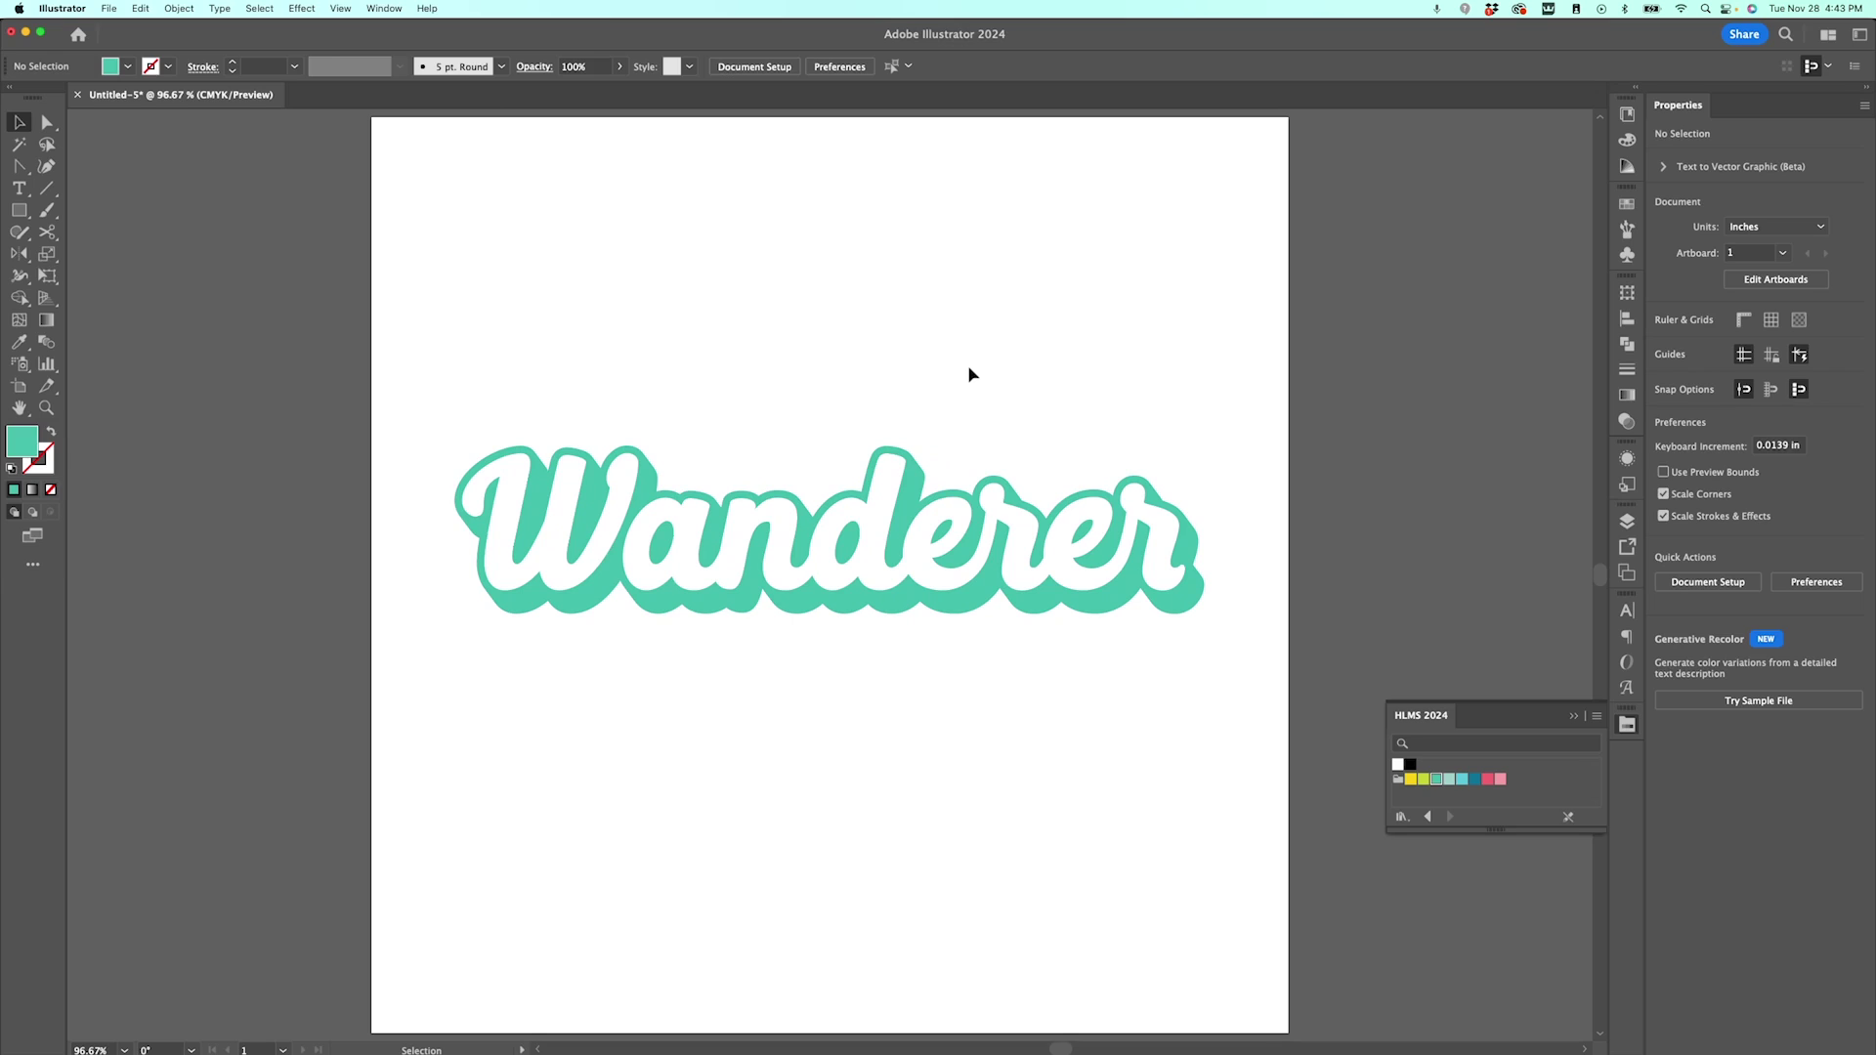
- Expand the Wanderer blend with Object and Fill checked, then undo the expansion
click(928, 472)
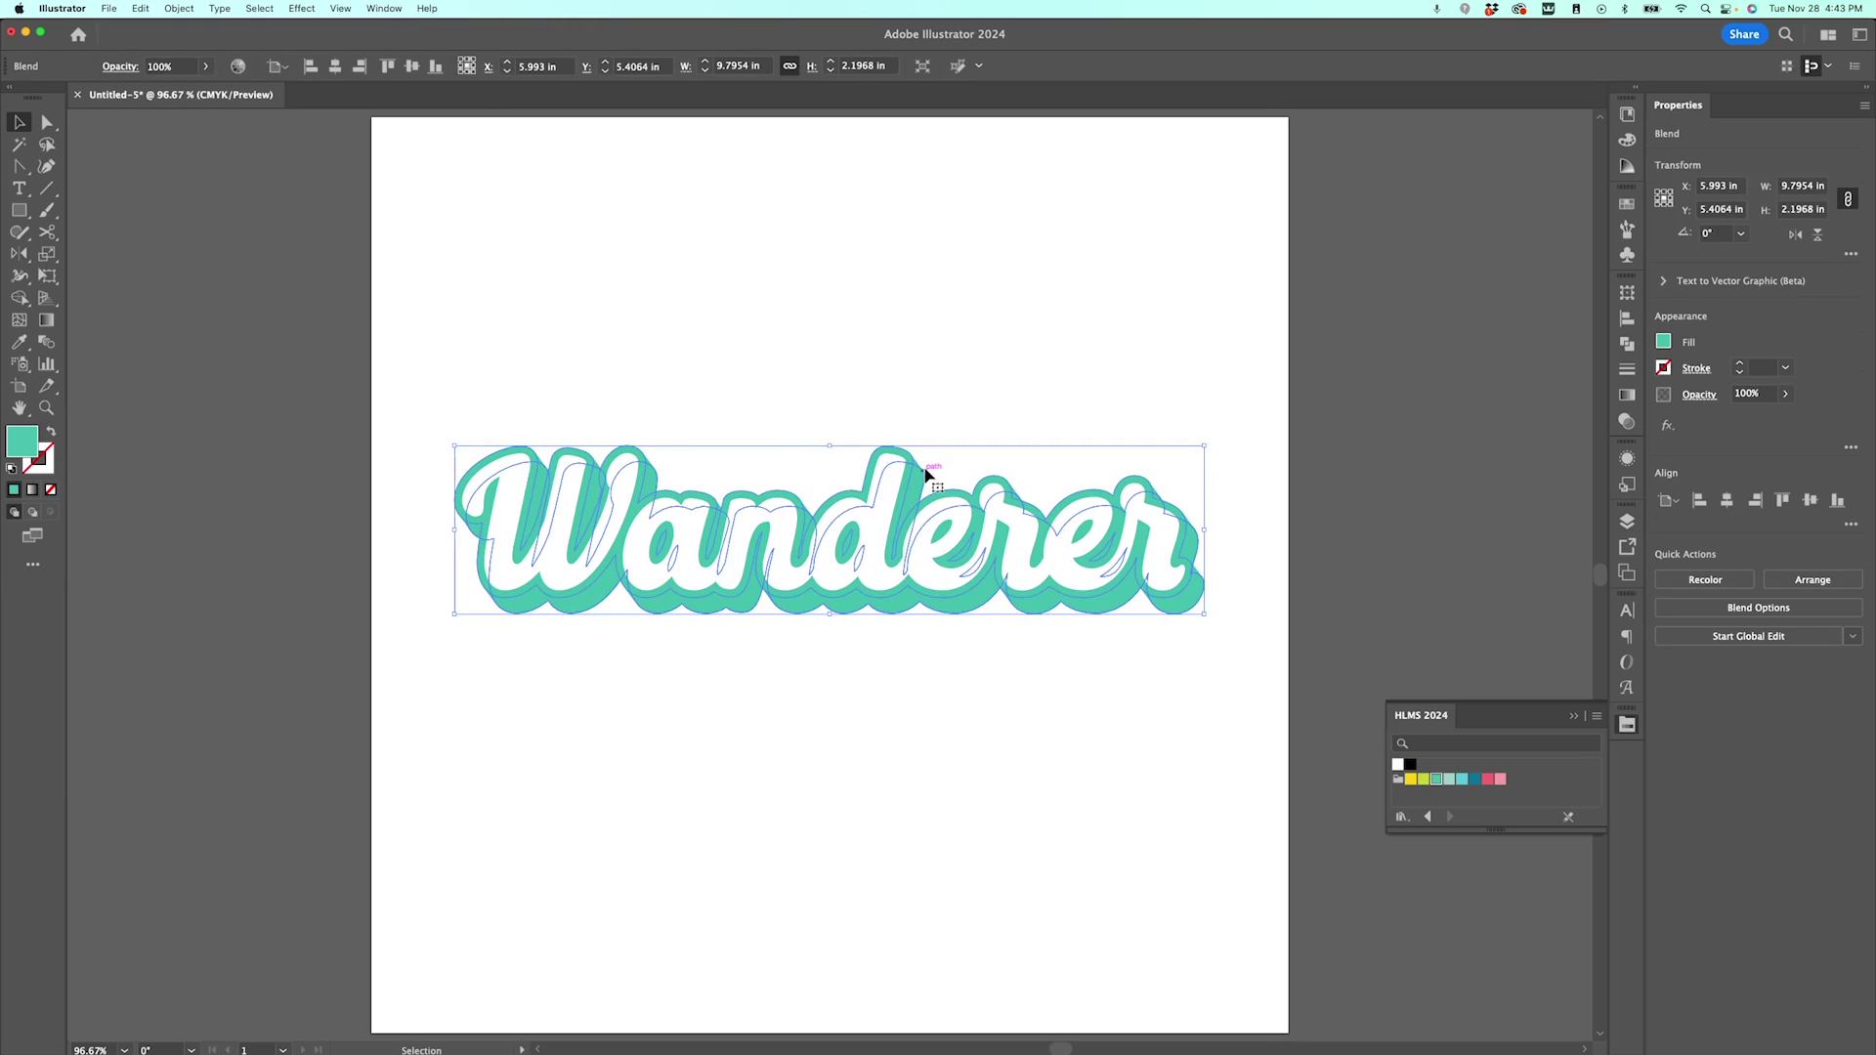
click(179, 9)
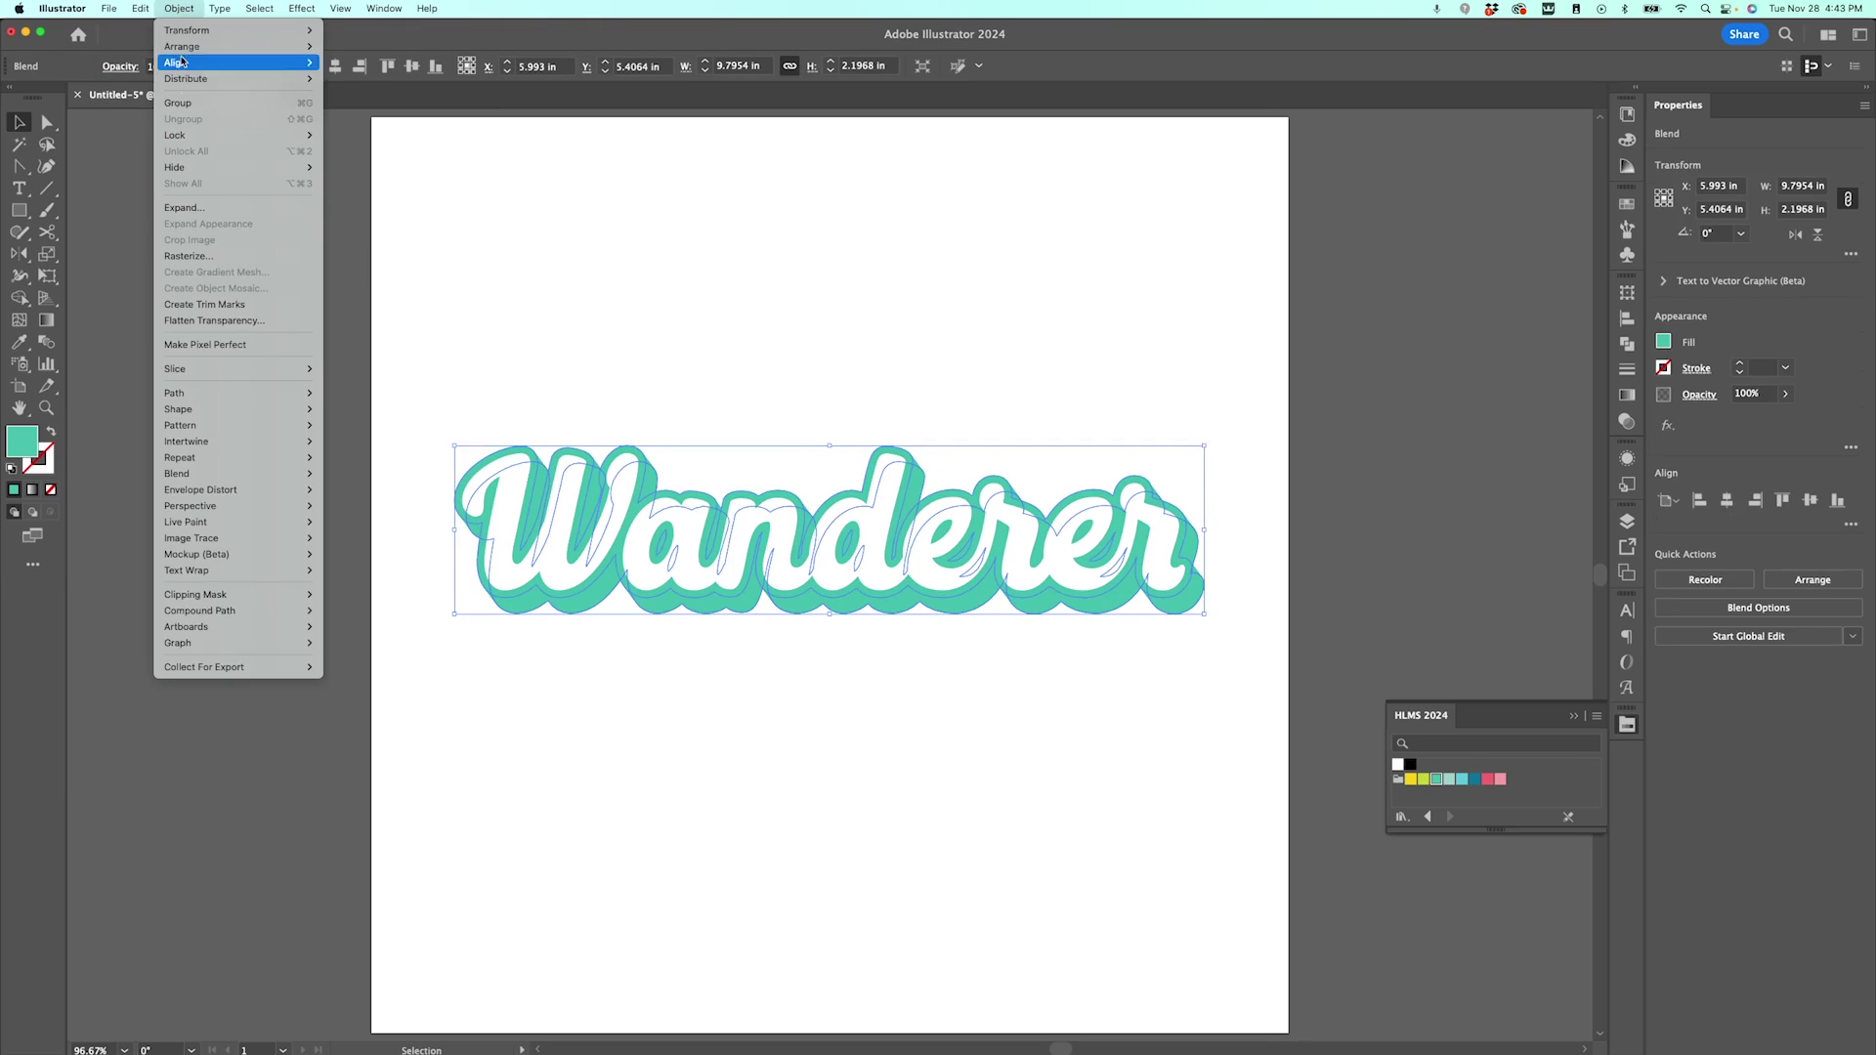
click(235, 209)
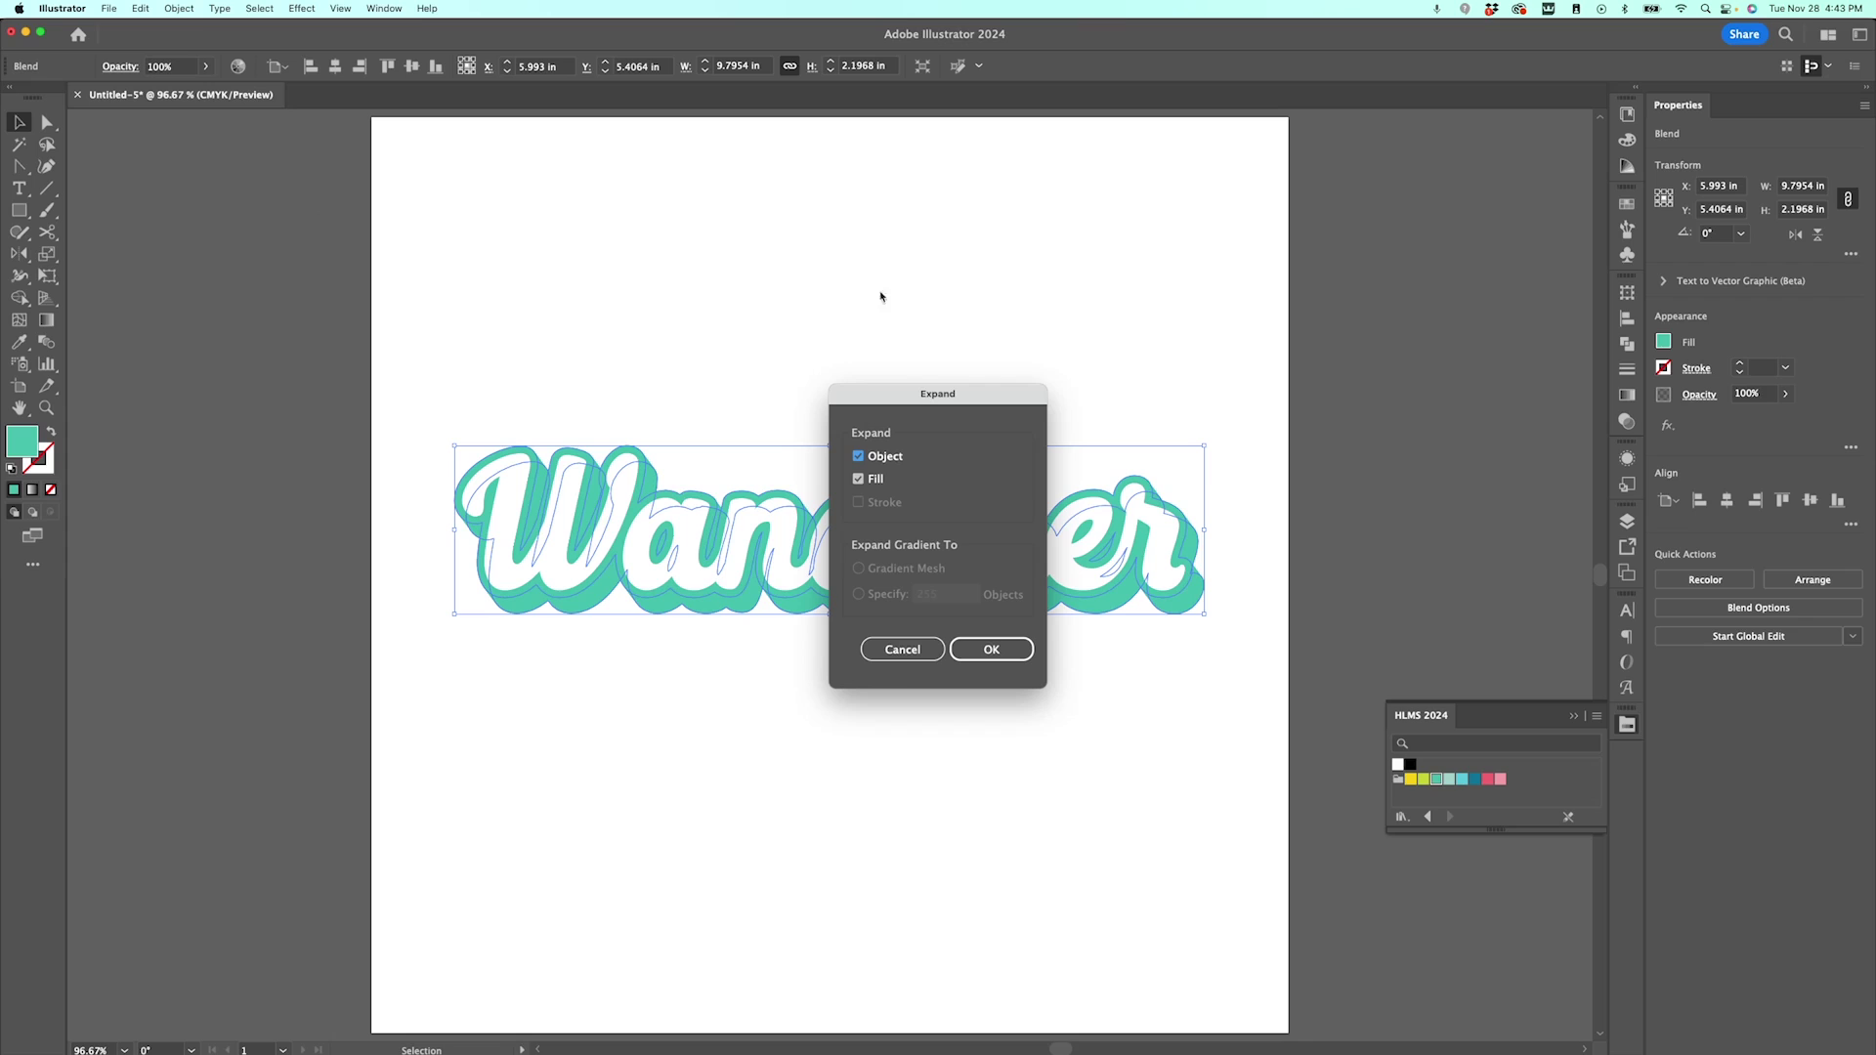
click(991, 650)
click(998, 649)
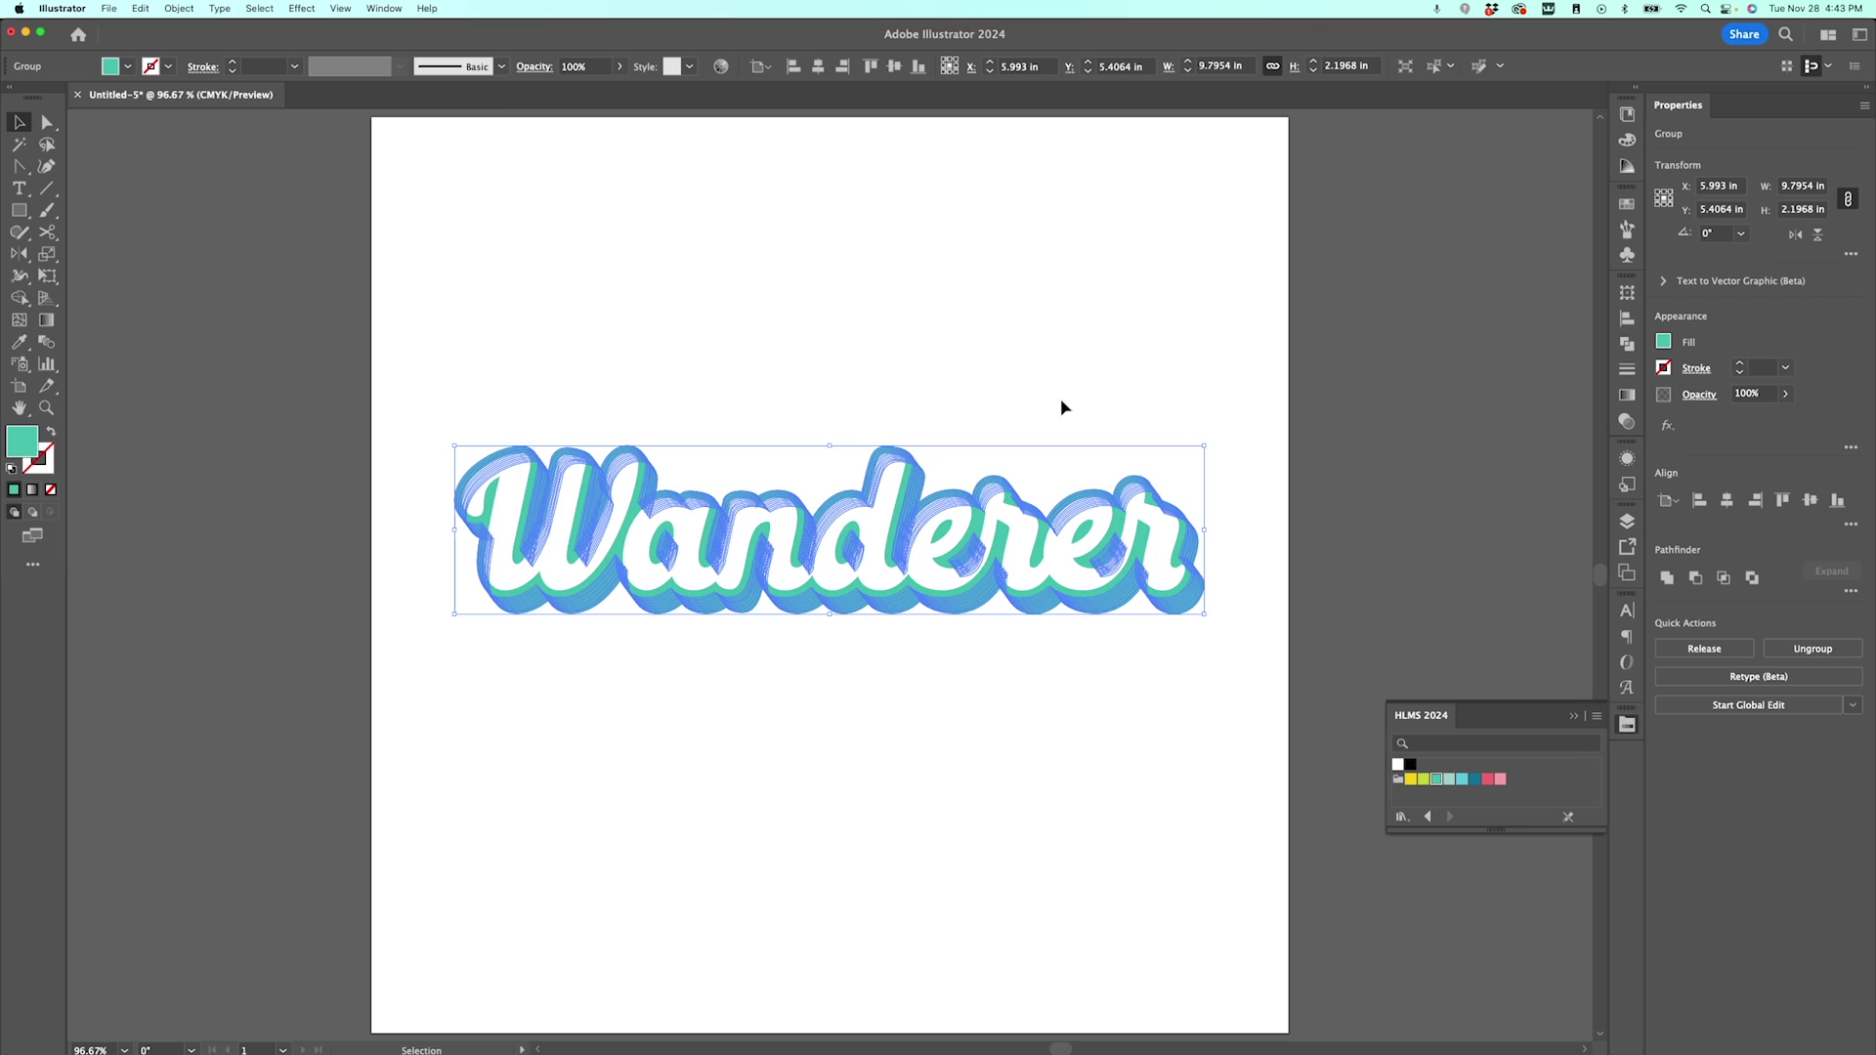
key(super+z)
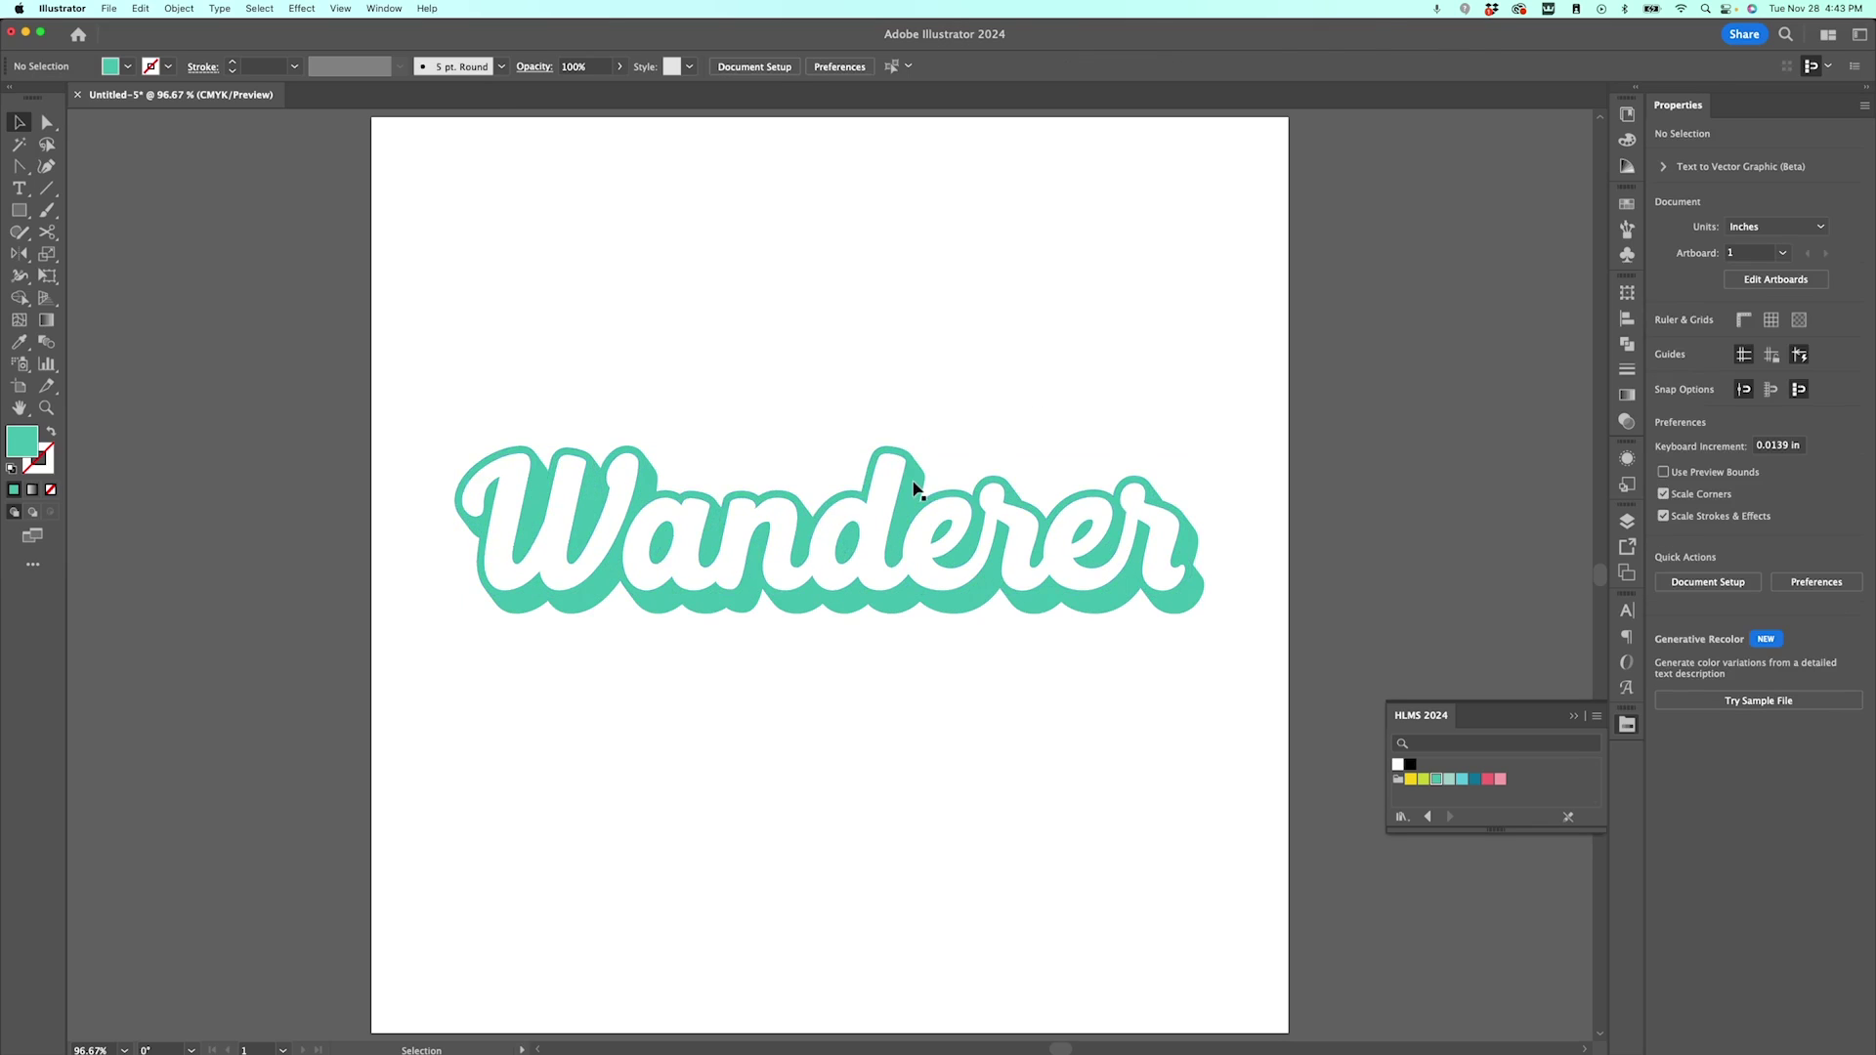
- Redo the expansion and unite the expanded shadow shapes with Pathfinder's Unite
key(super+shift+z)
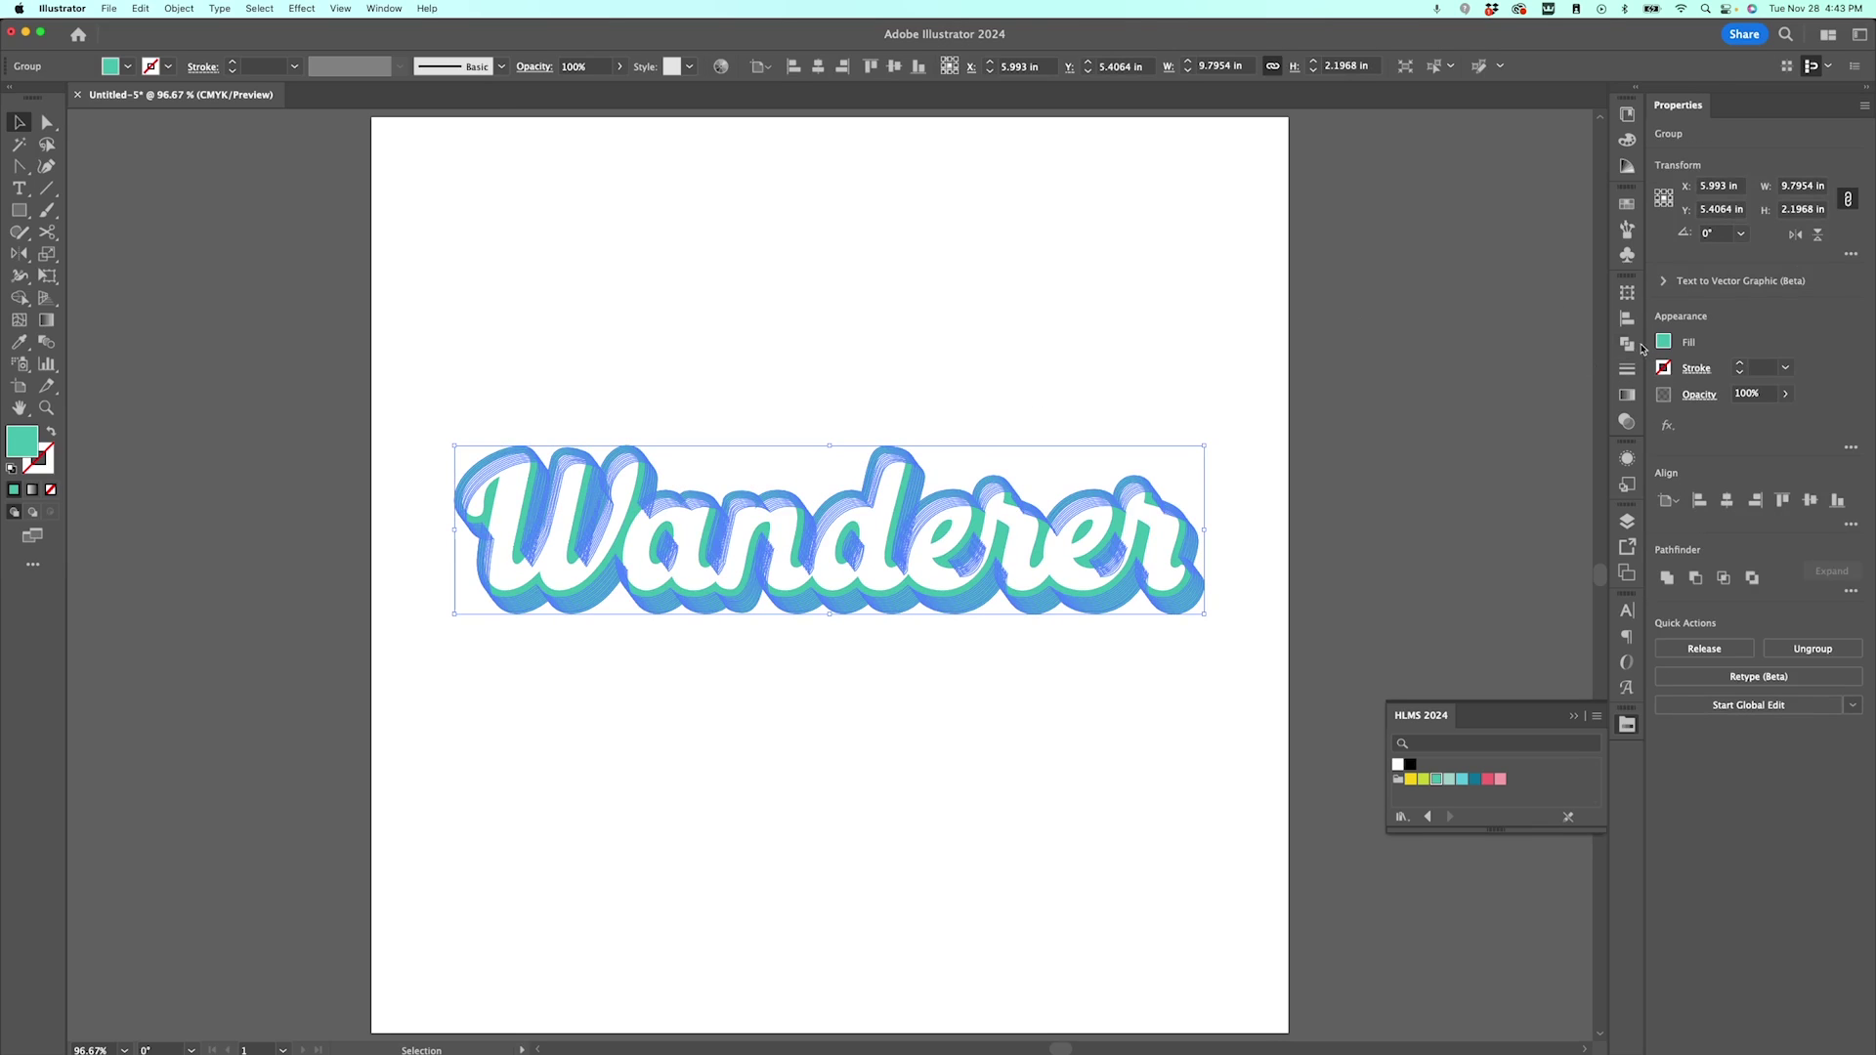
click(1628, 344)
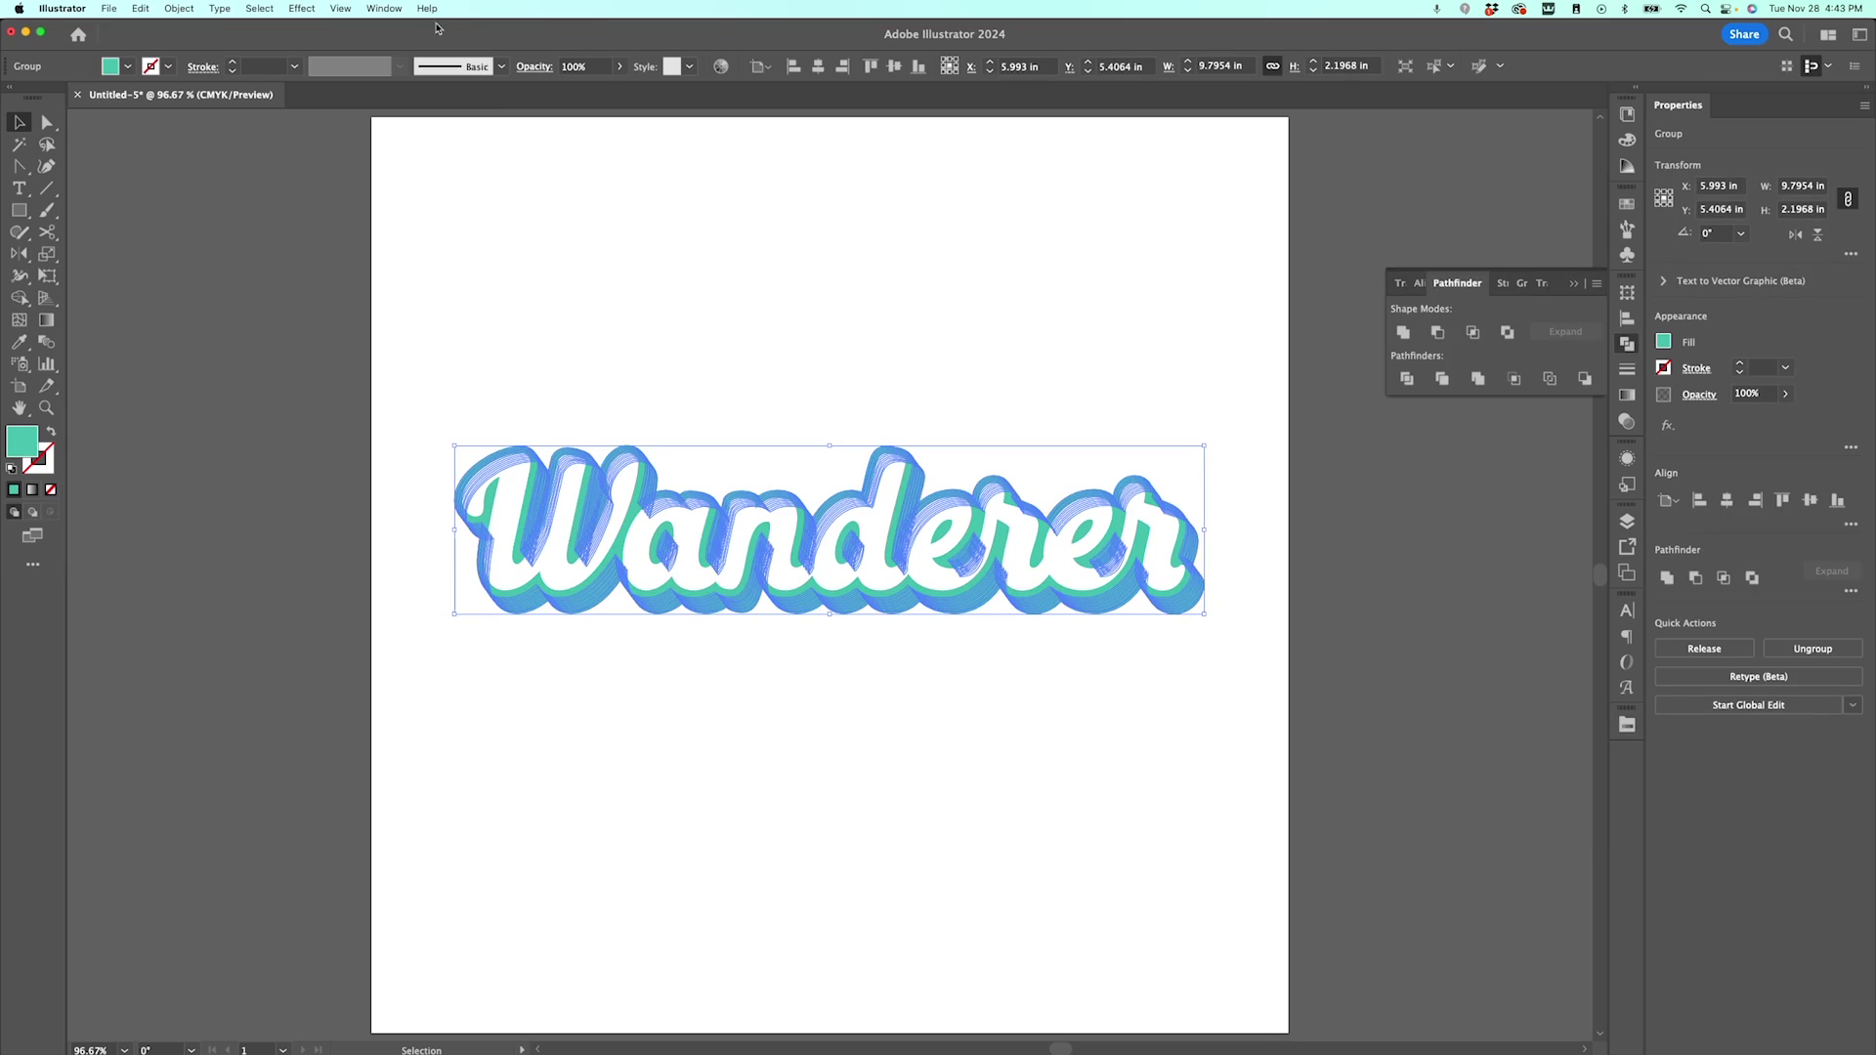
click(382, 9)
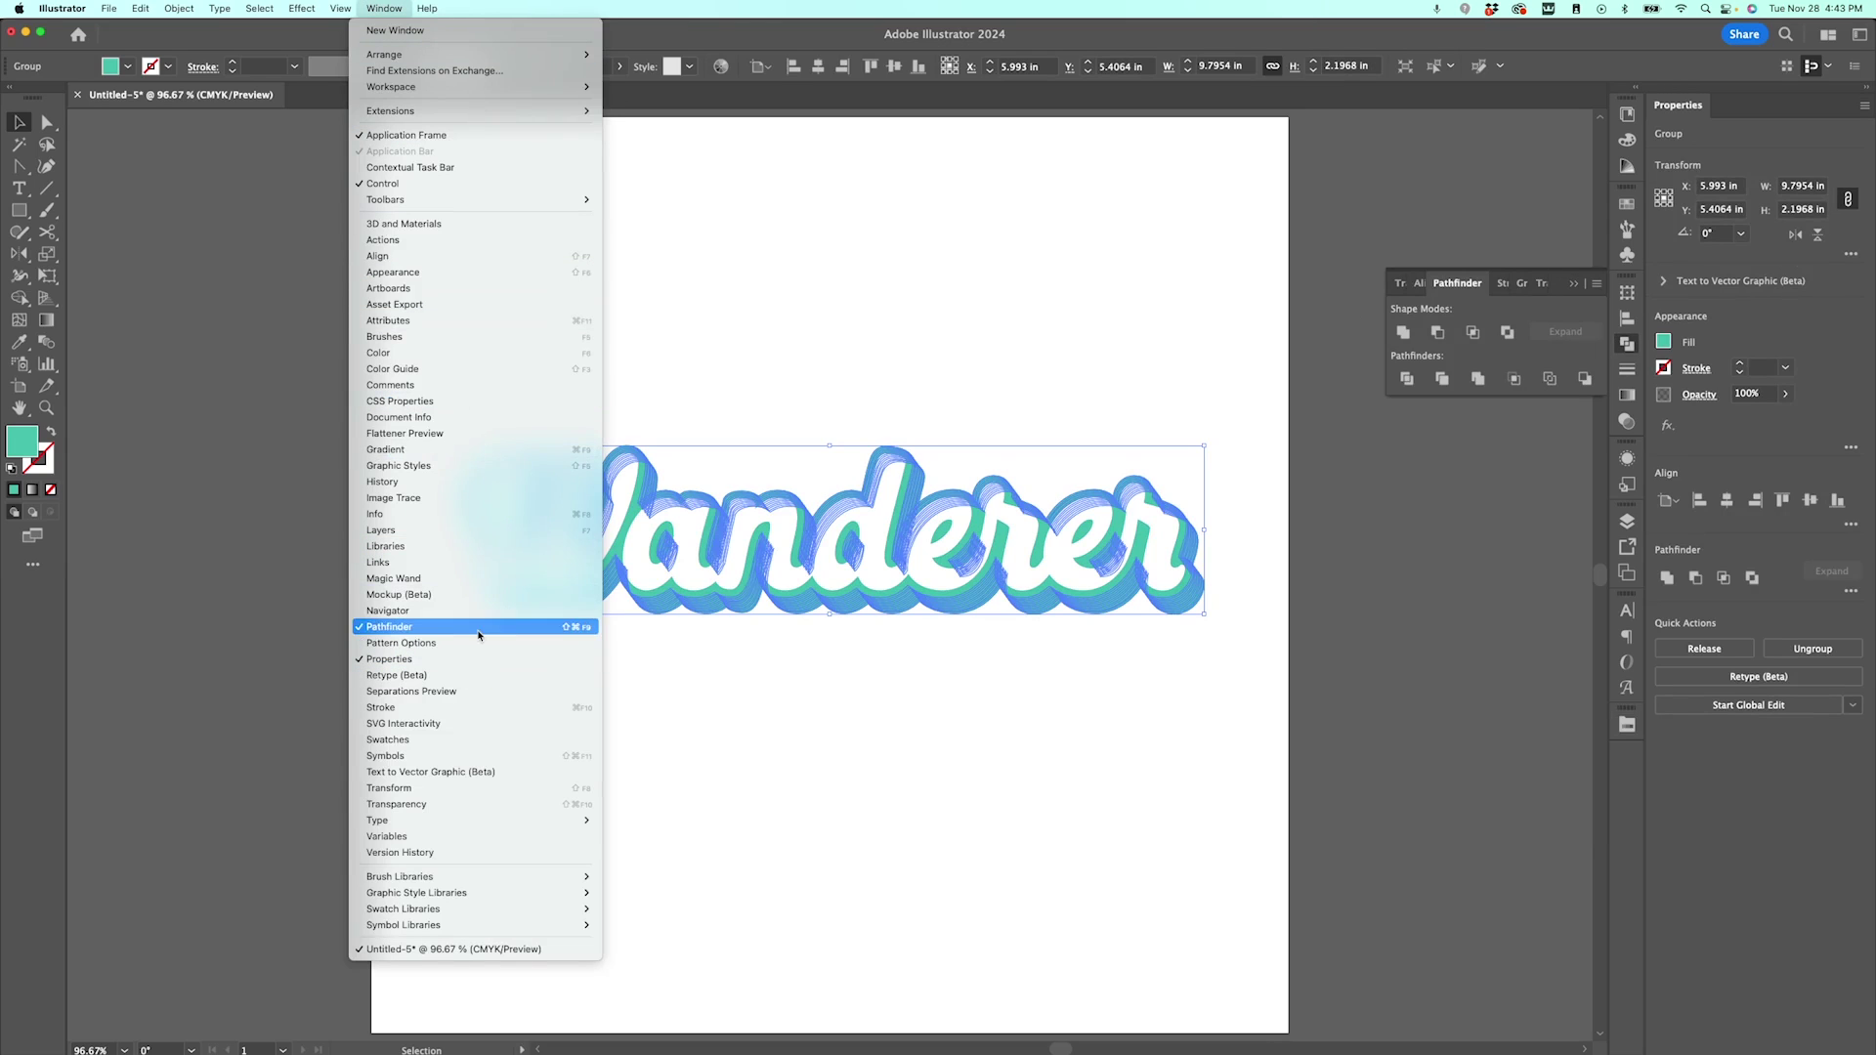
click(1467, 282)
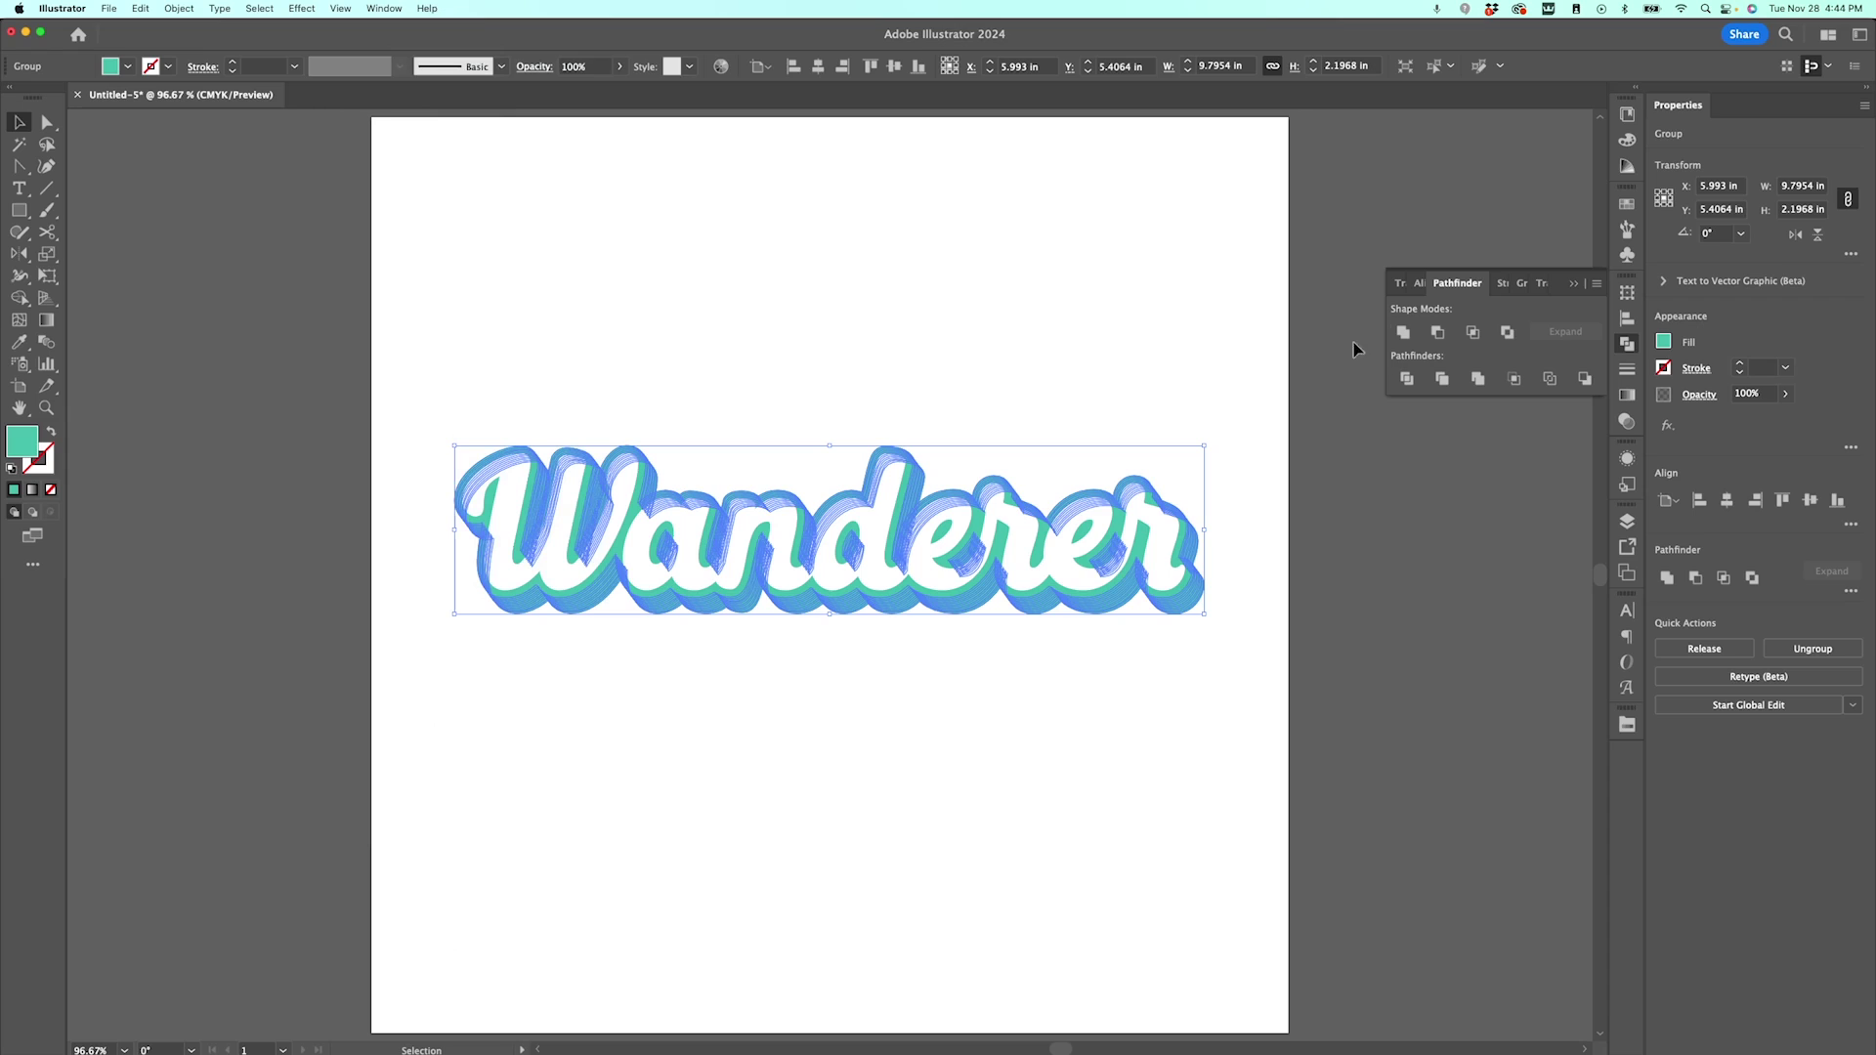
click(1403, 333)
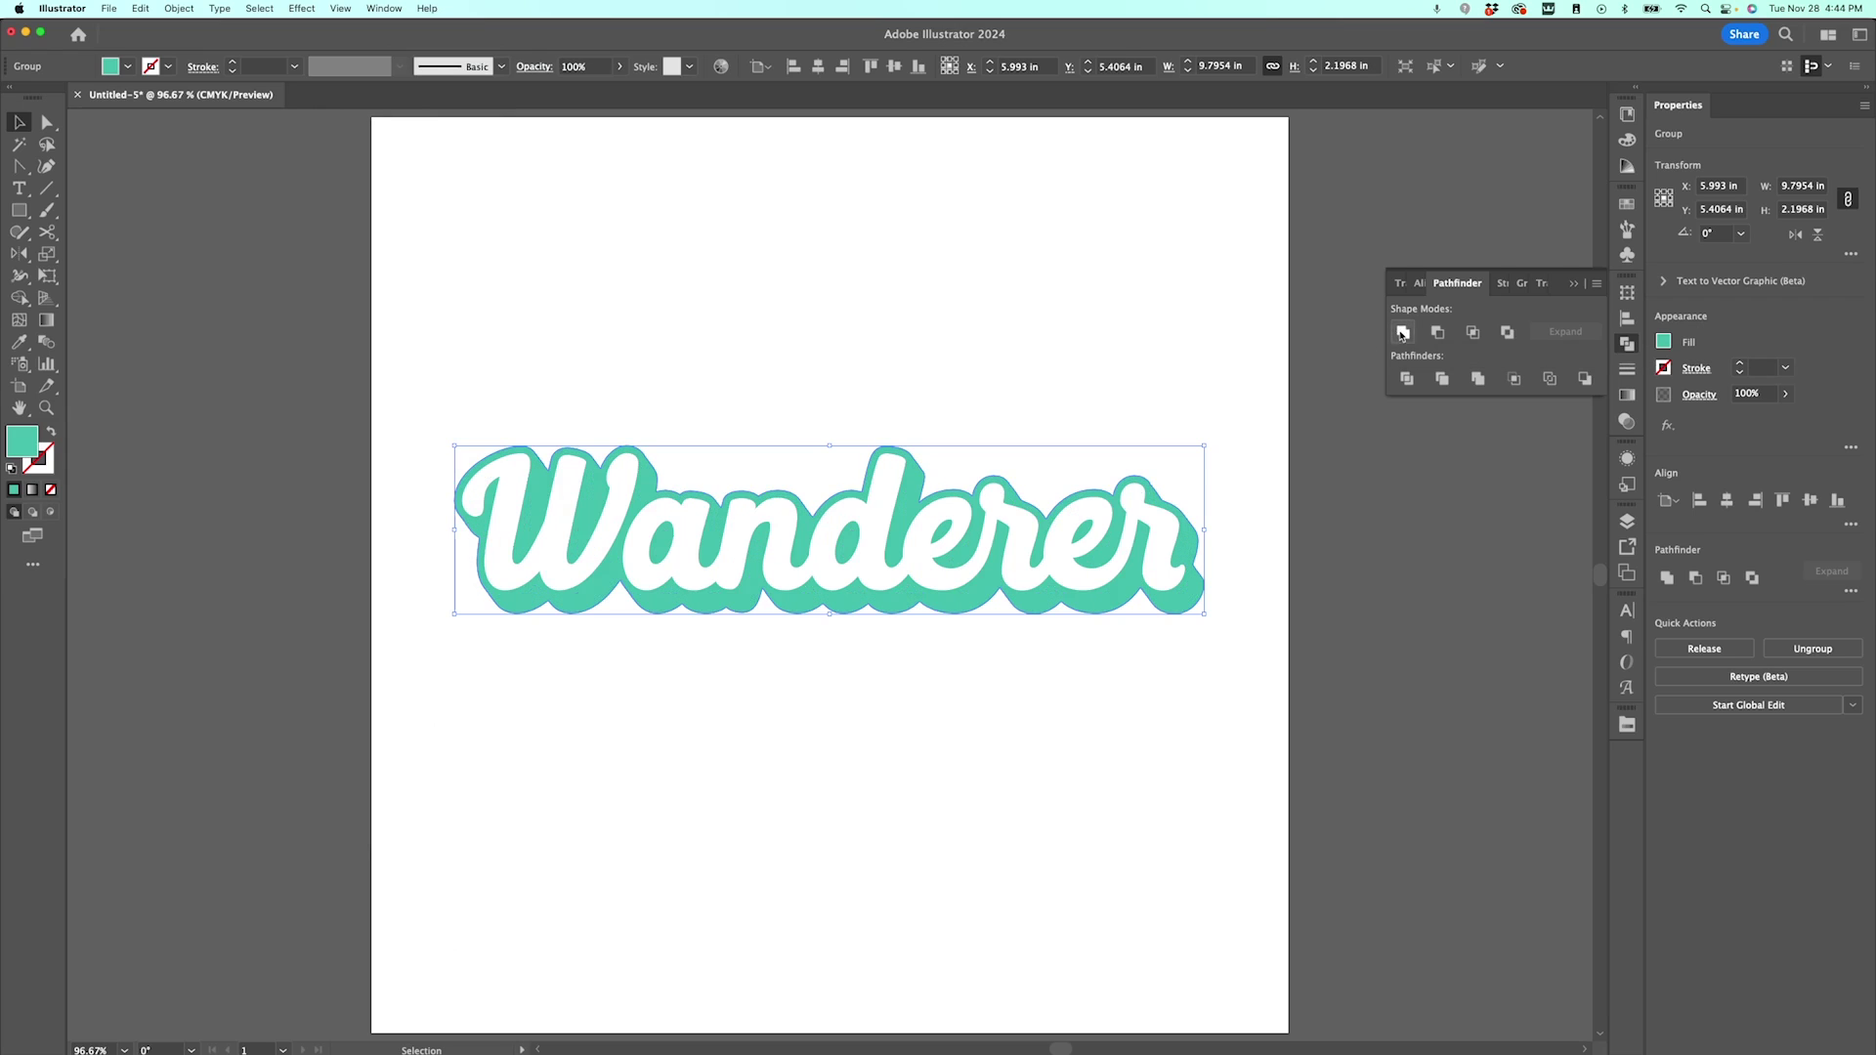
click(990, 357)
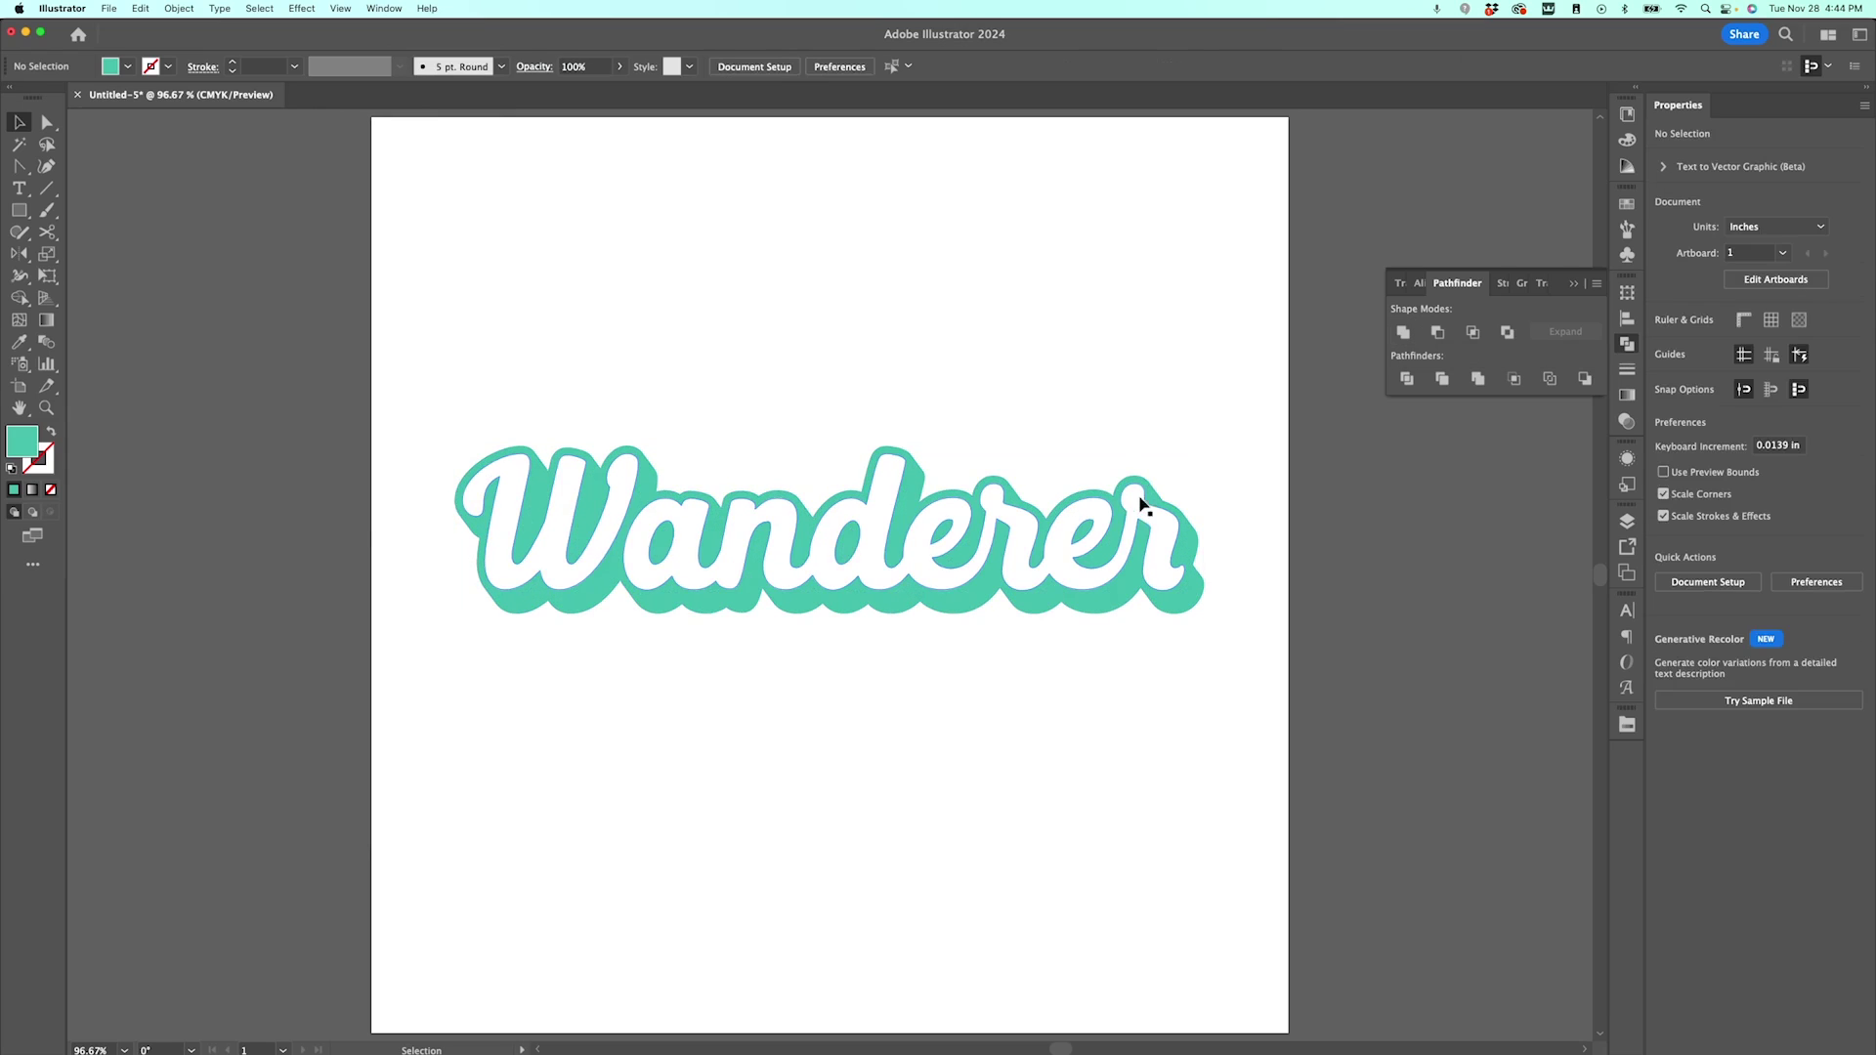
click(1145, 494)
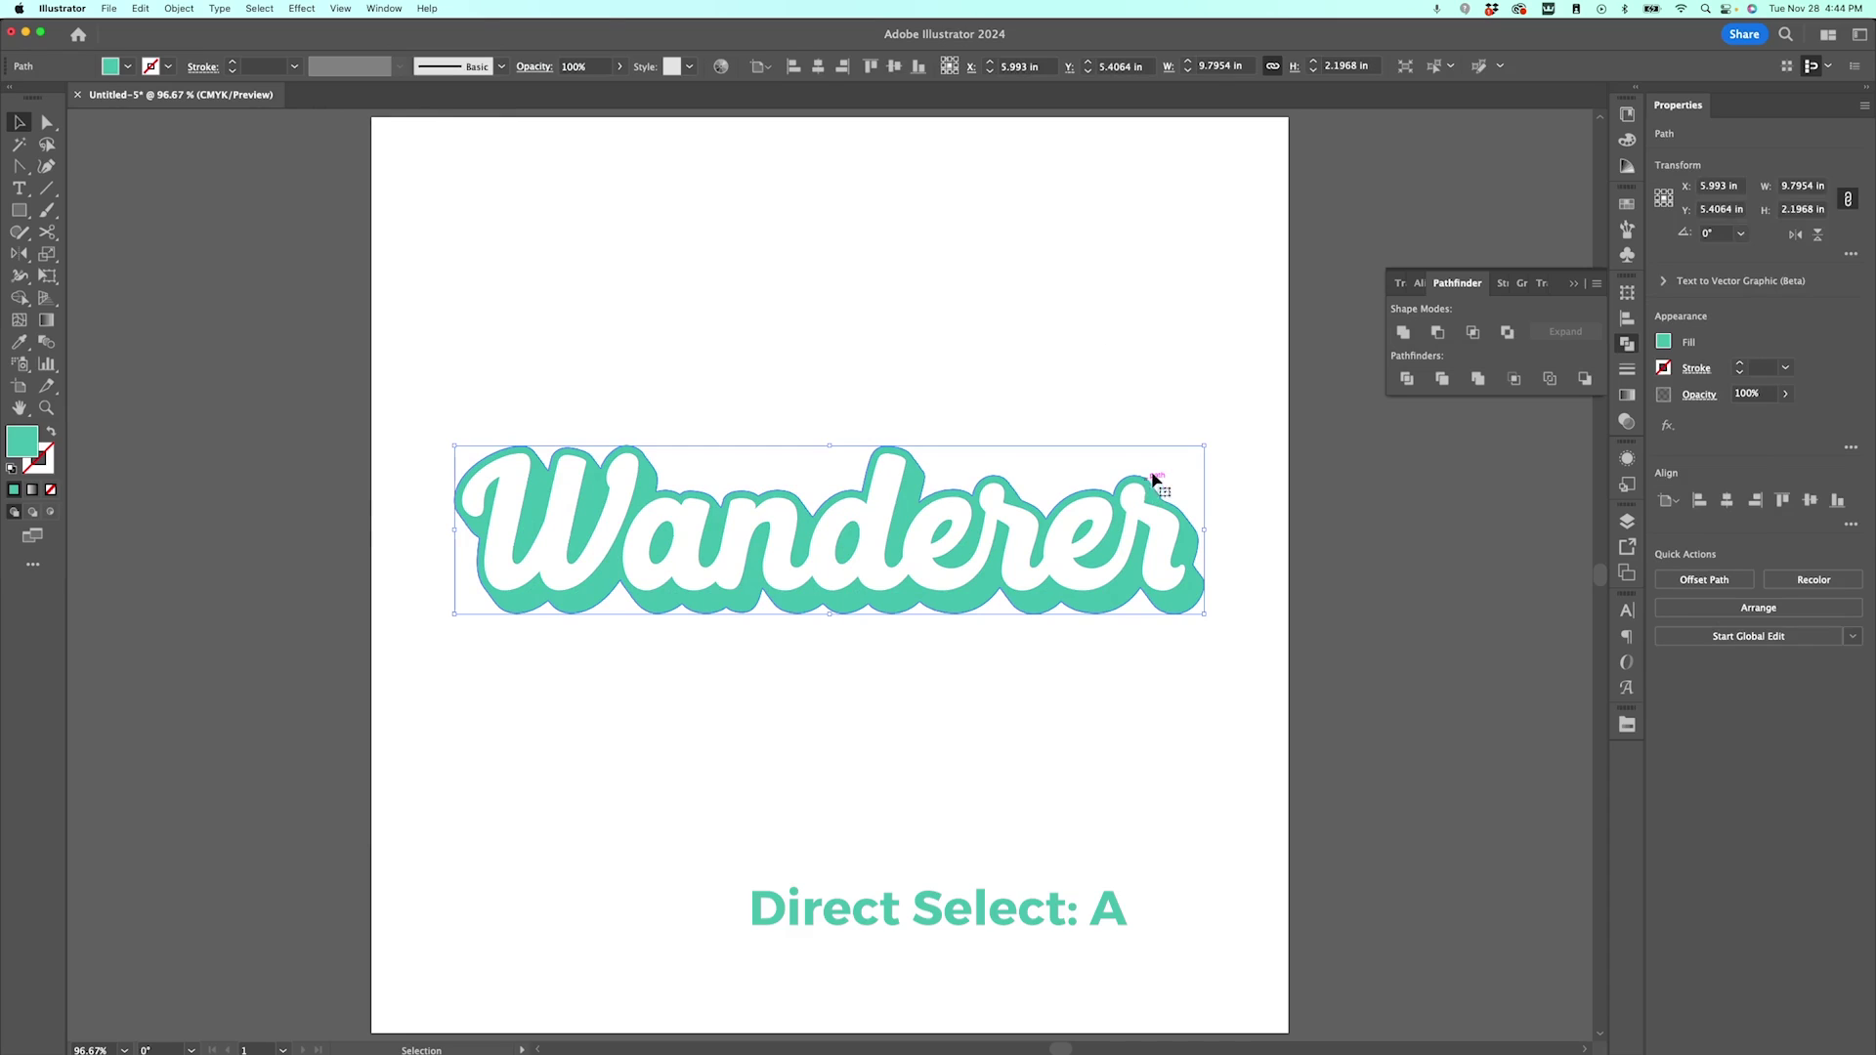
- Simplify the united teal path with Simplify Curve at 90%, leaving about 56 anchors
key(a)
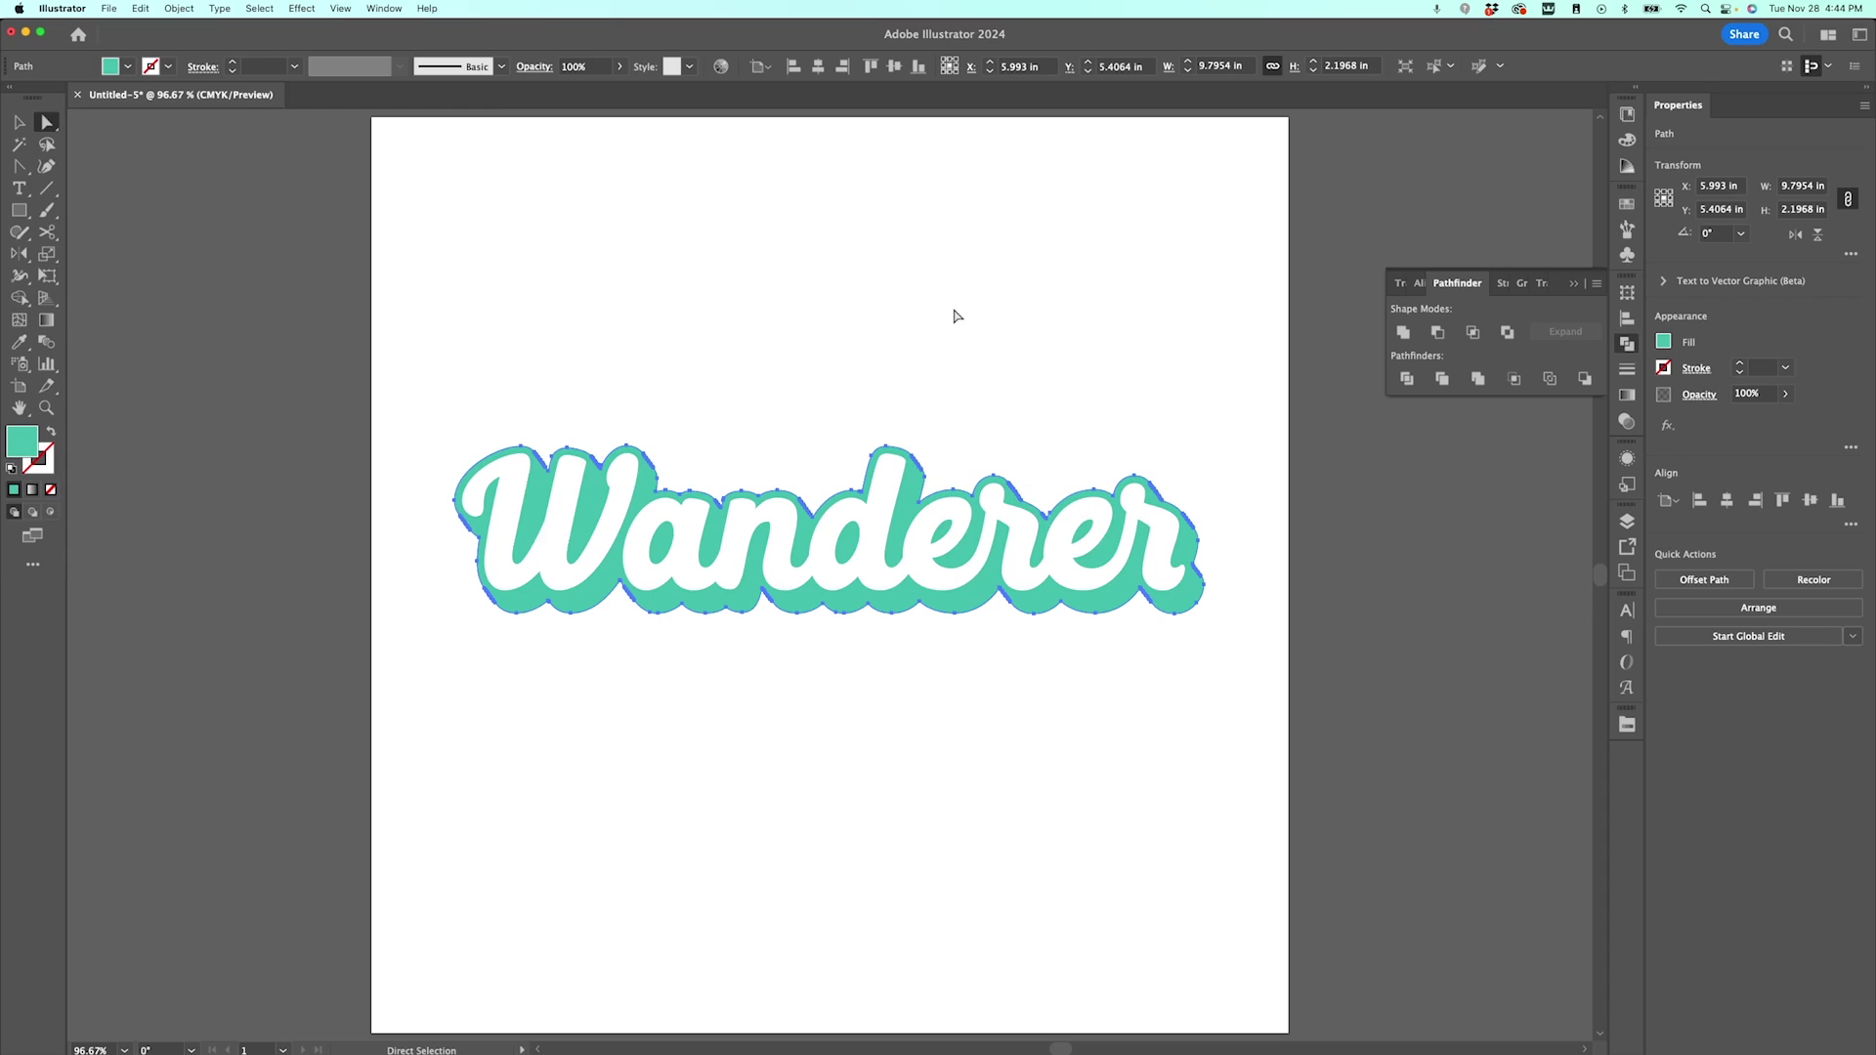
click(179, 9)
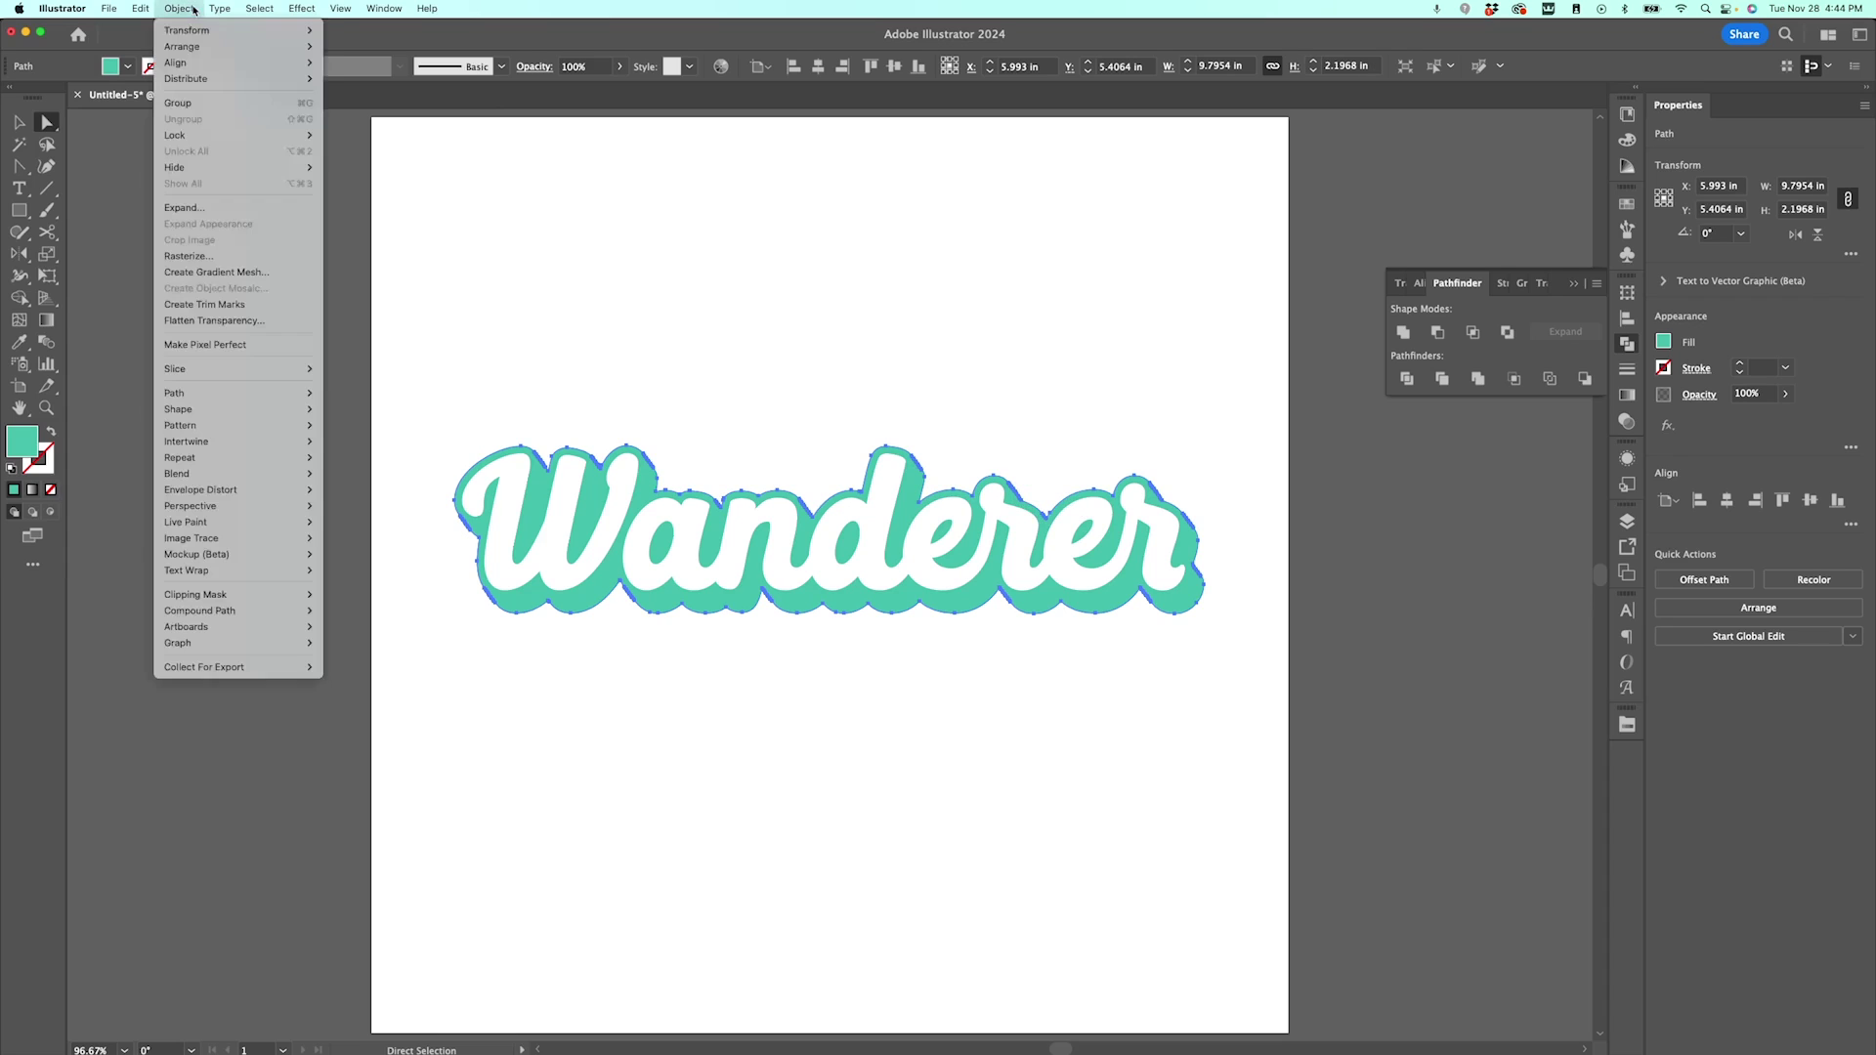
mouse_move(174, 393)
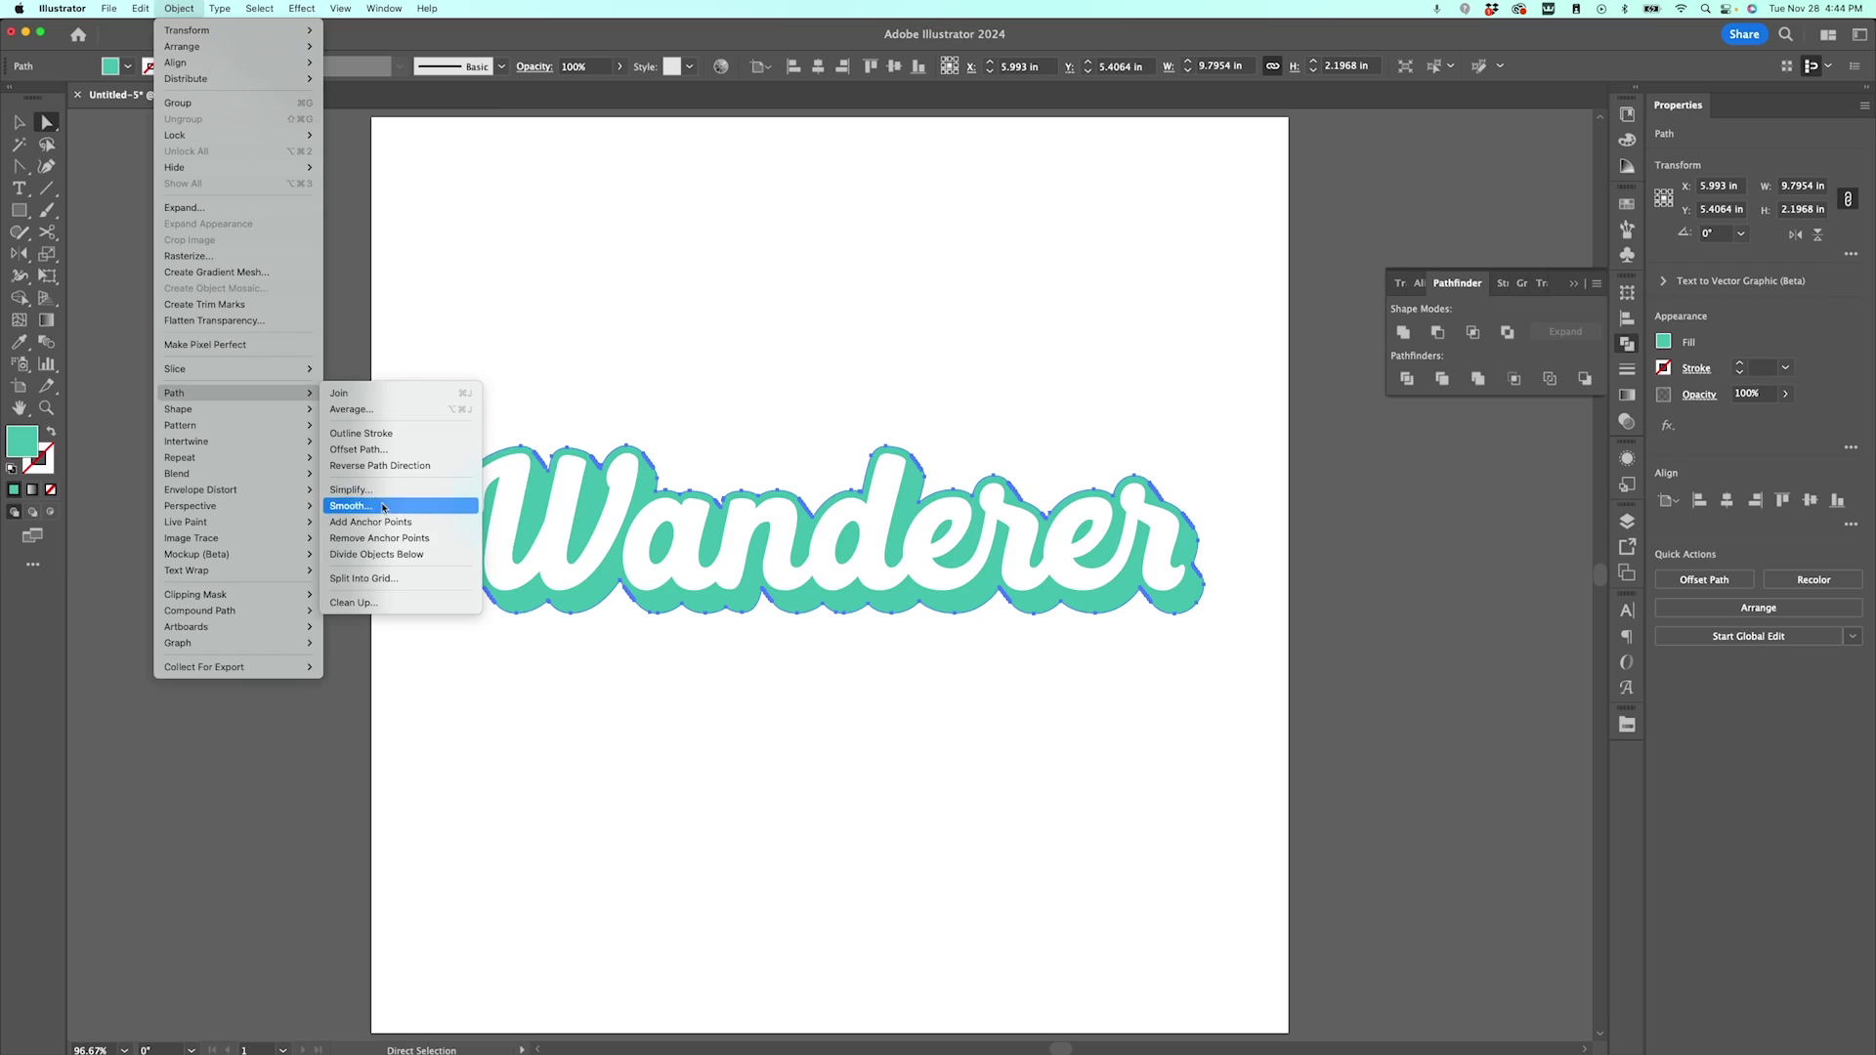
click(391, 491)
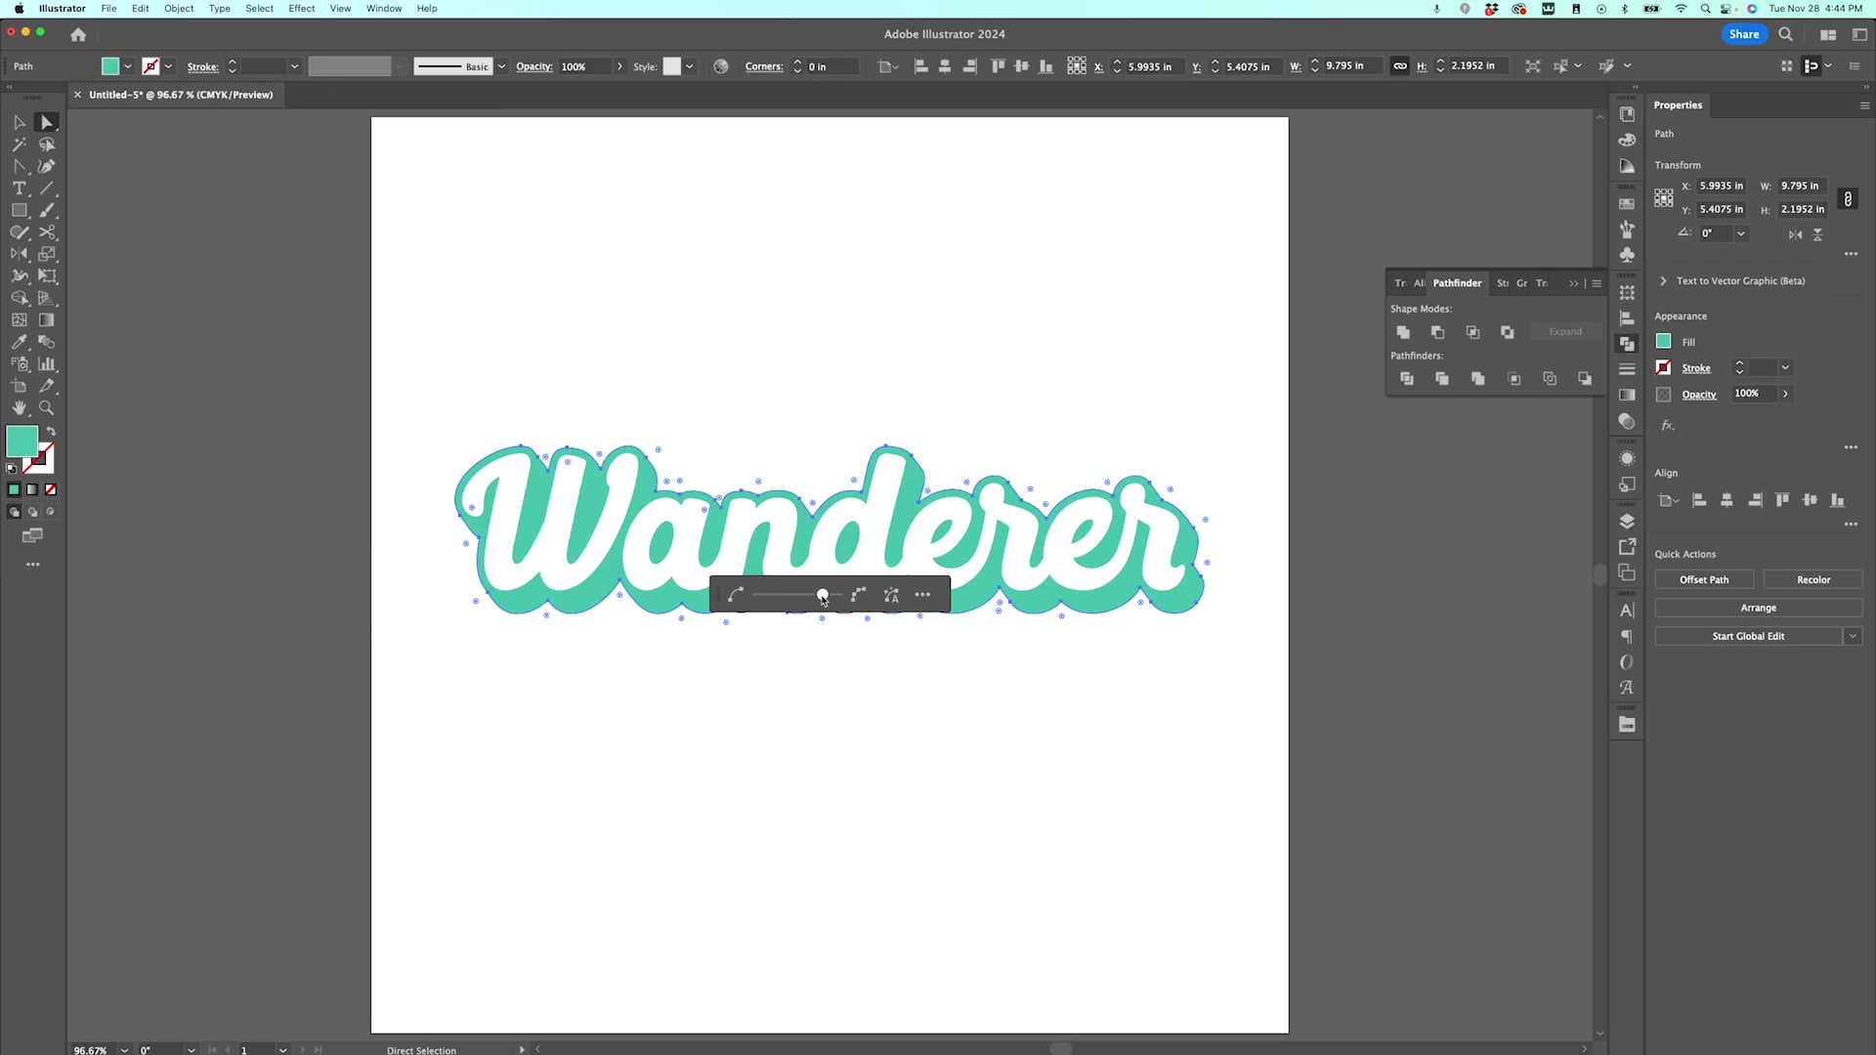
drag(817, 595, 831, 596)
click(924, 596)
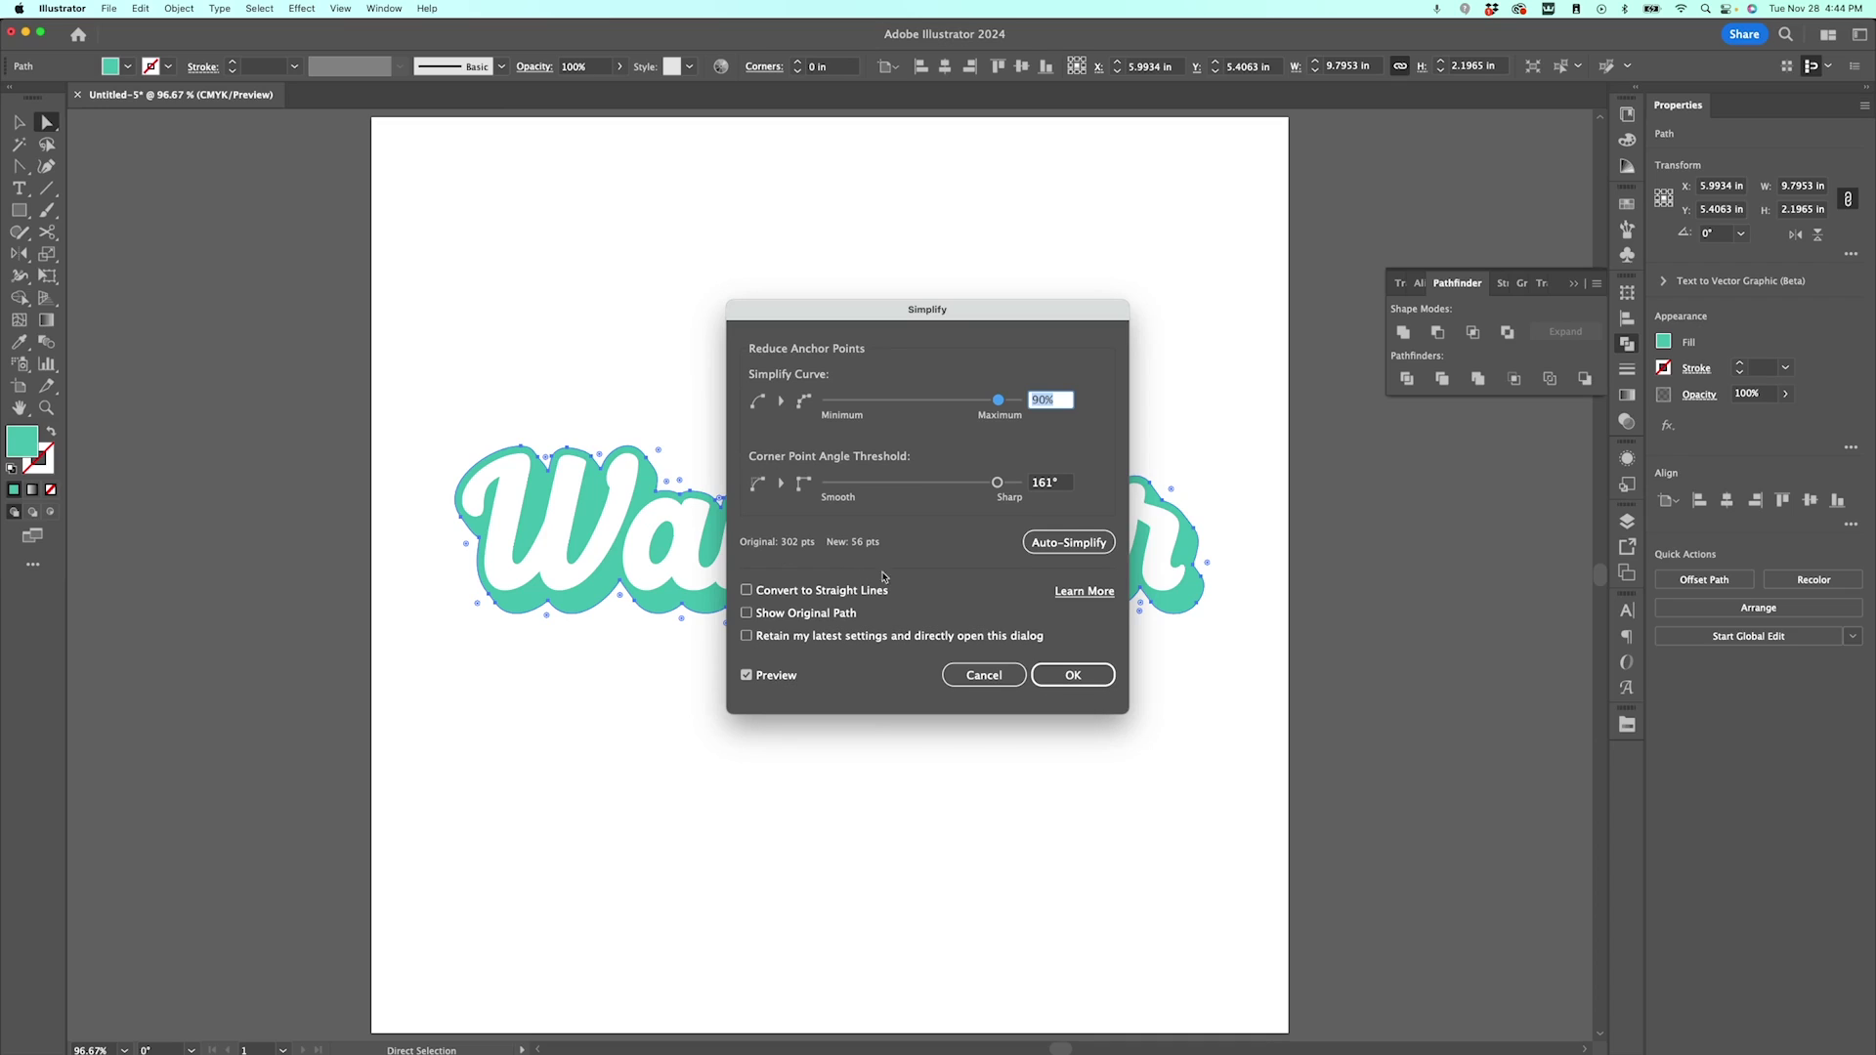
click(1073, 674)
click(923, 391)
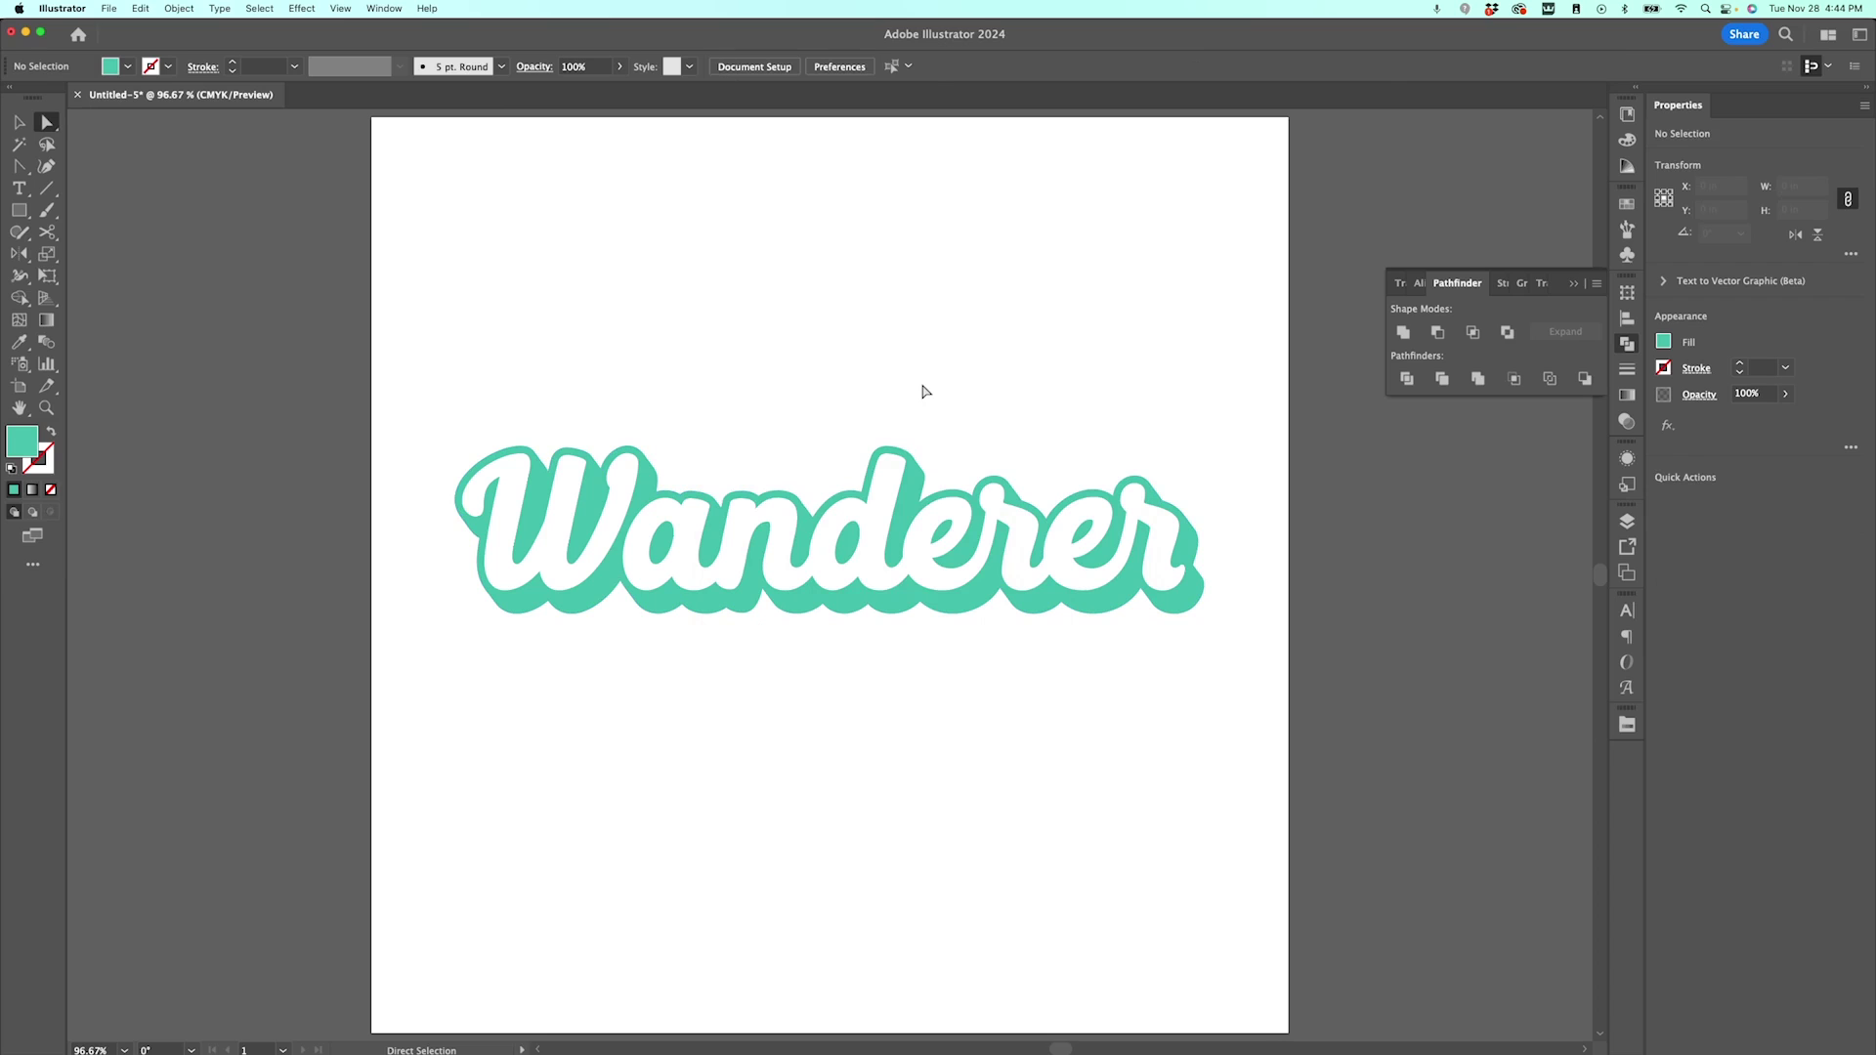
- Make the Wanderer paths compound with Command+8, then inspect the white lettering compound path
key(v)
click(920, 485)
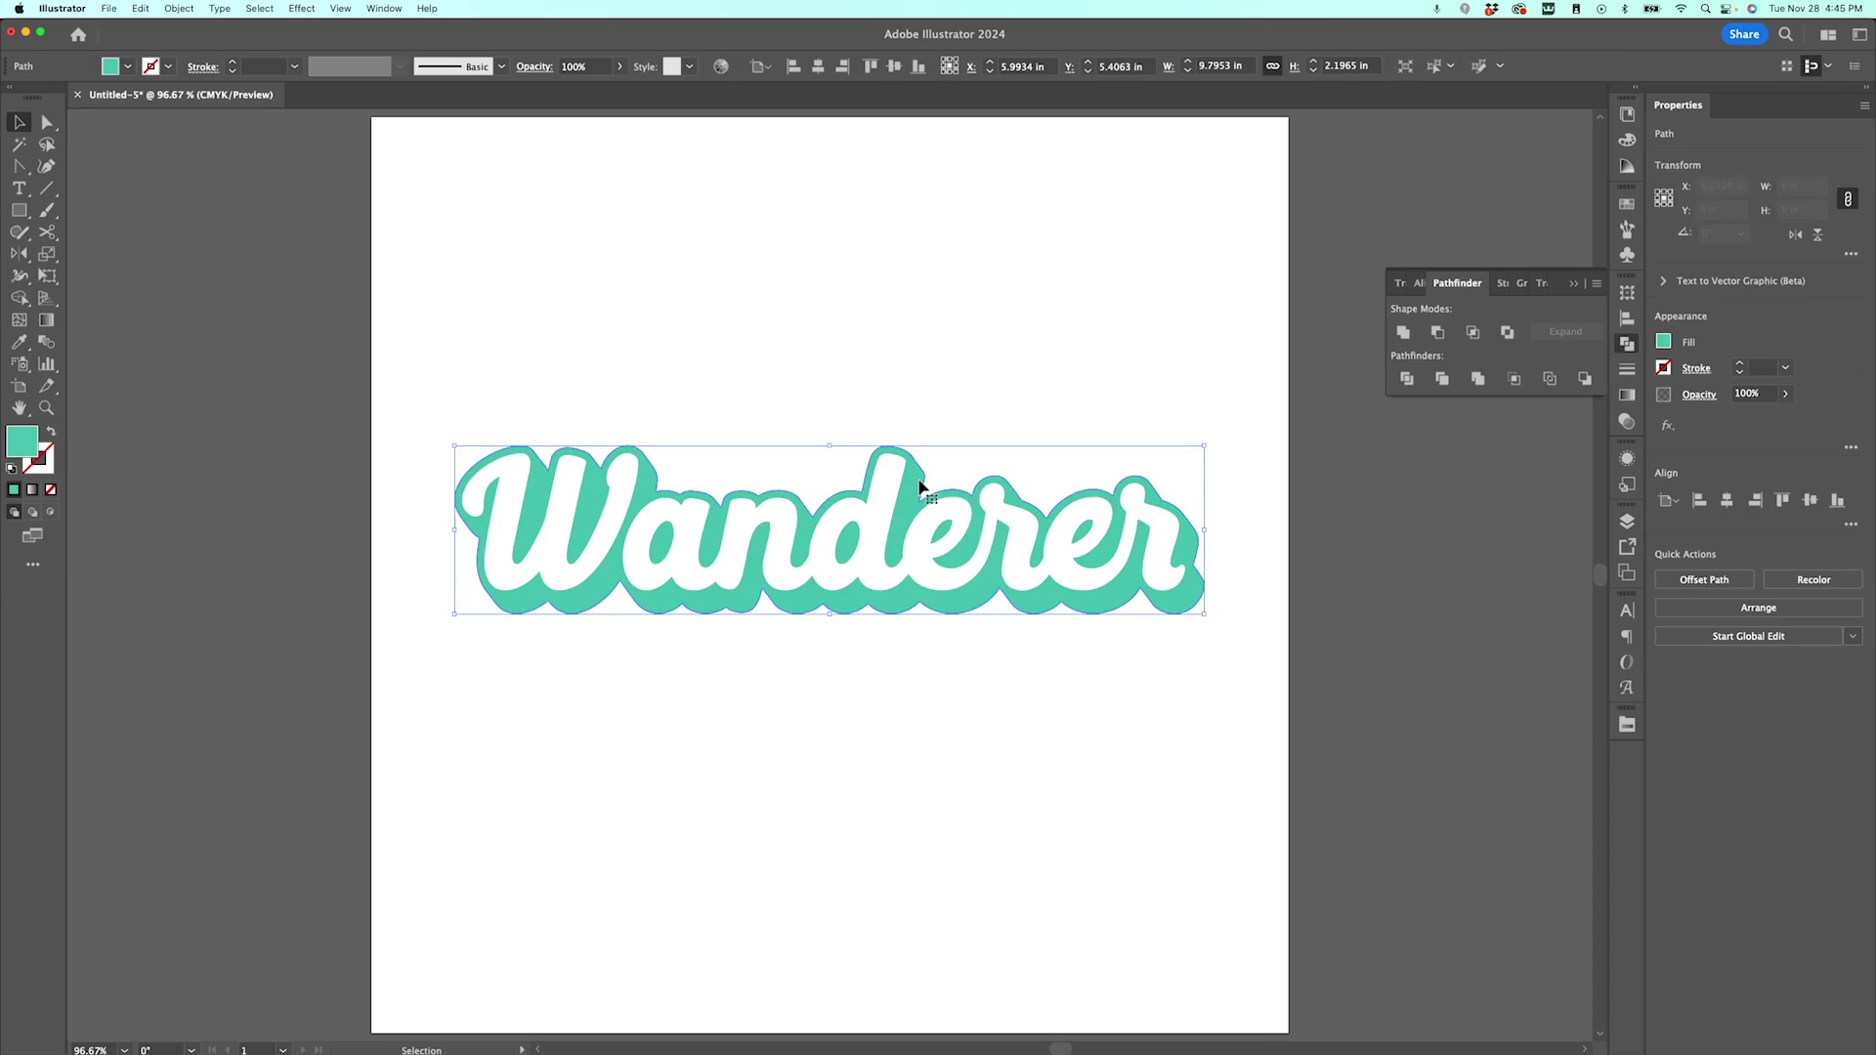
key(super+8)
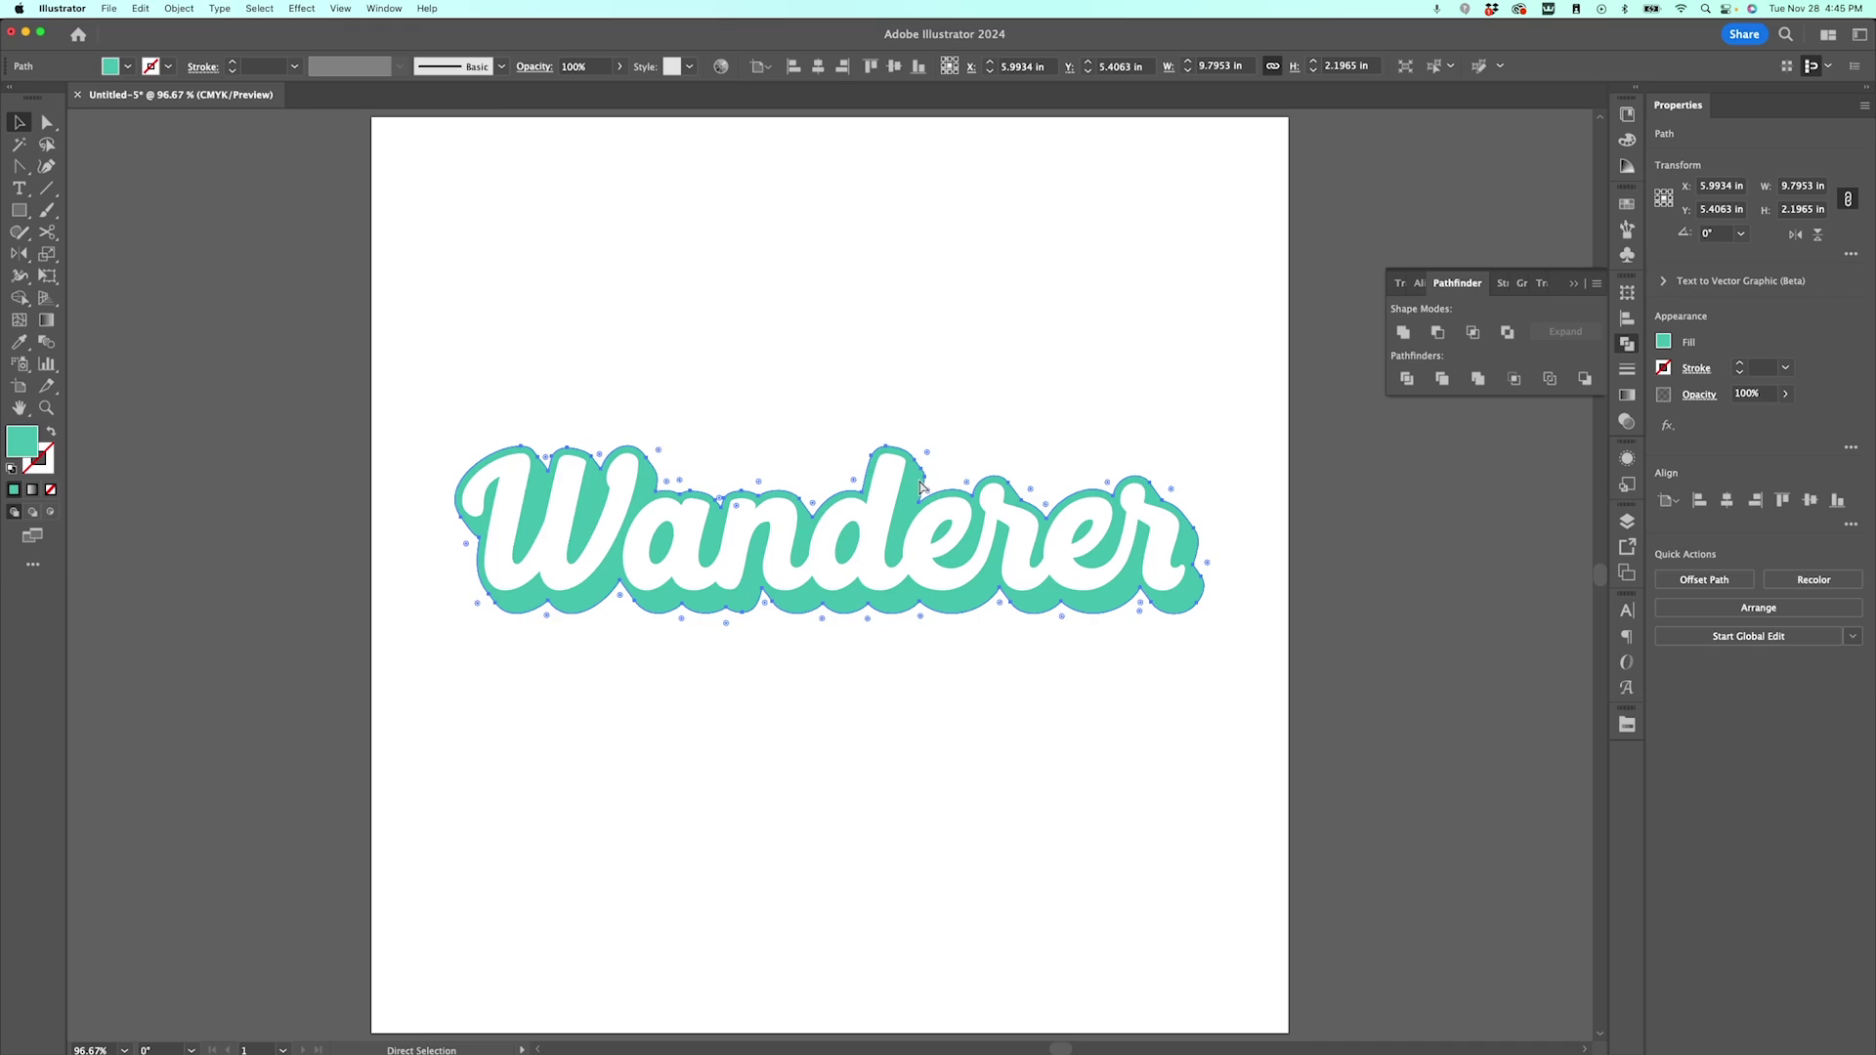
key(a)
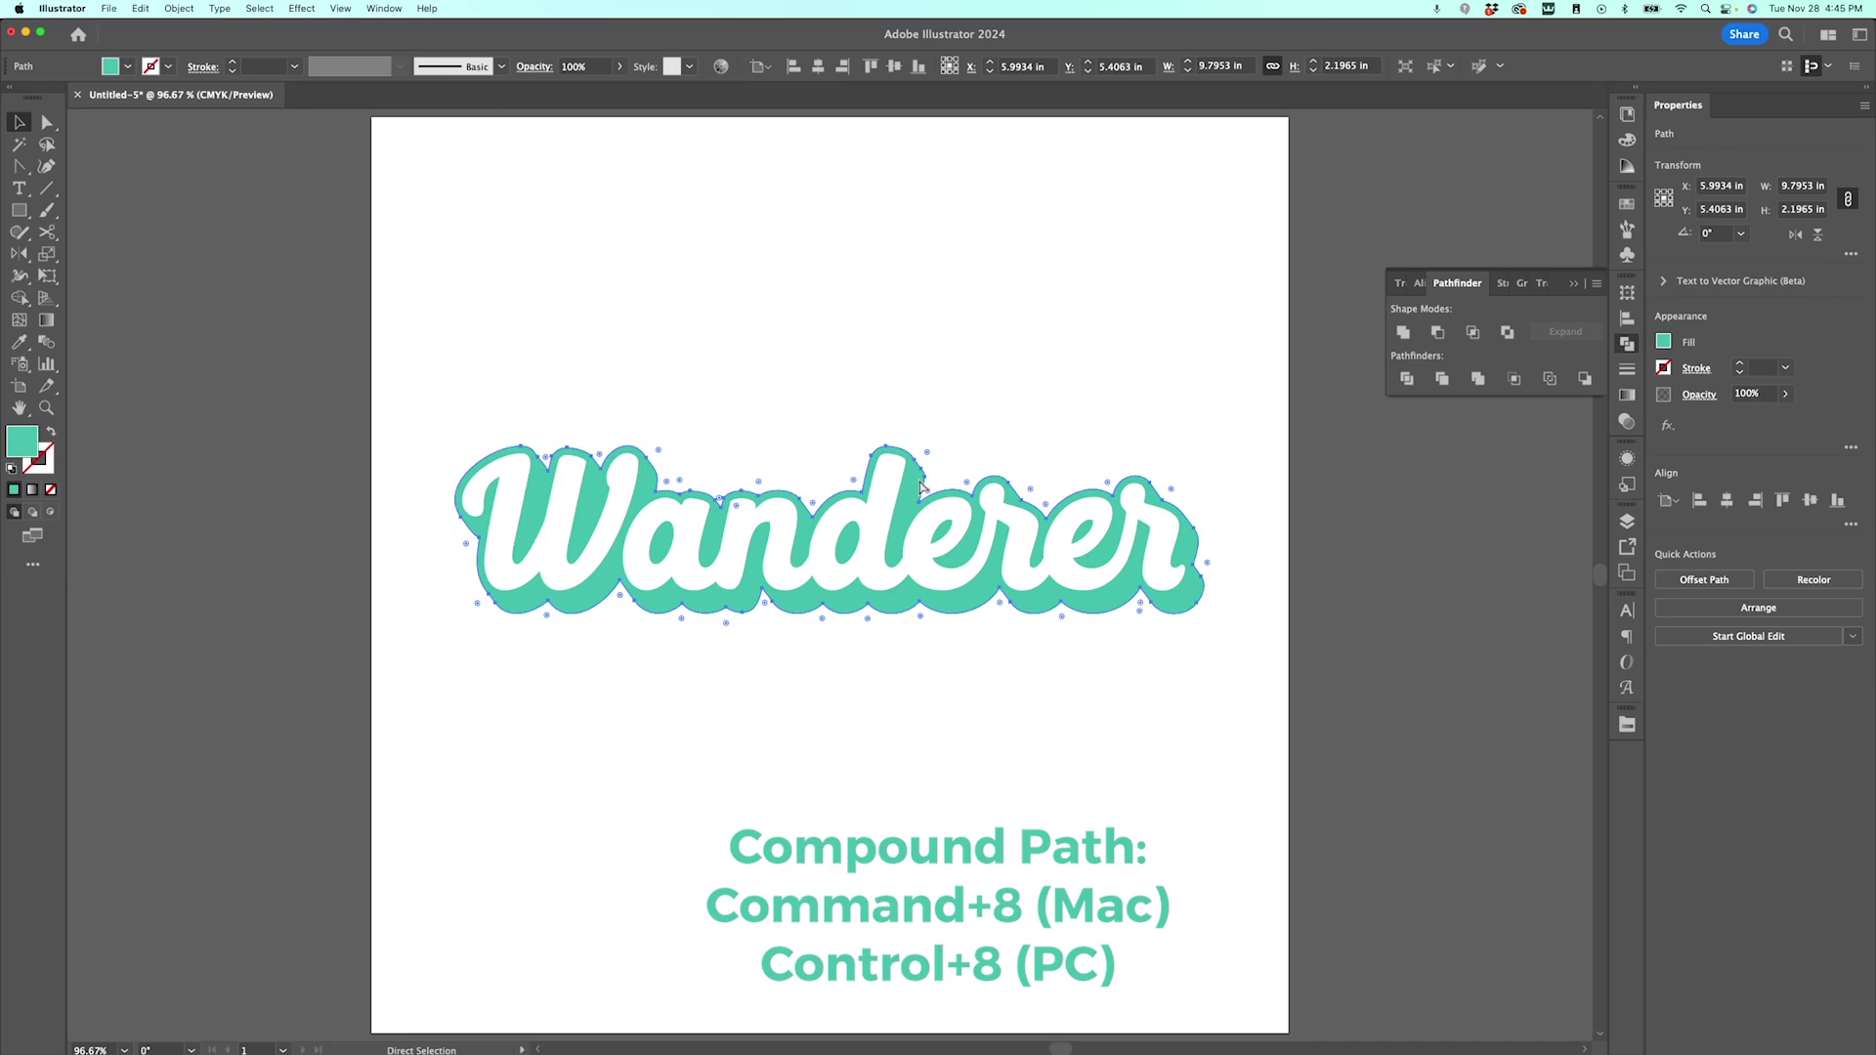
key(super+8)
key(v)
click(887, 506)
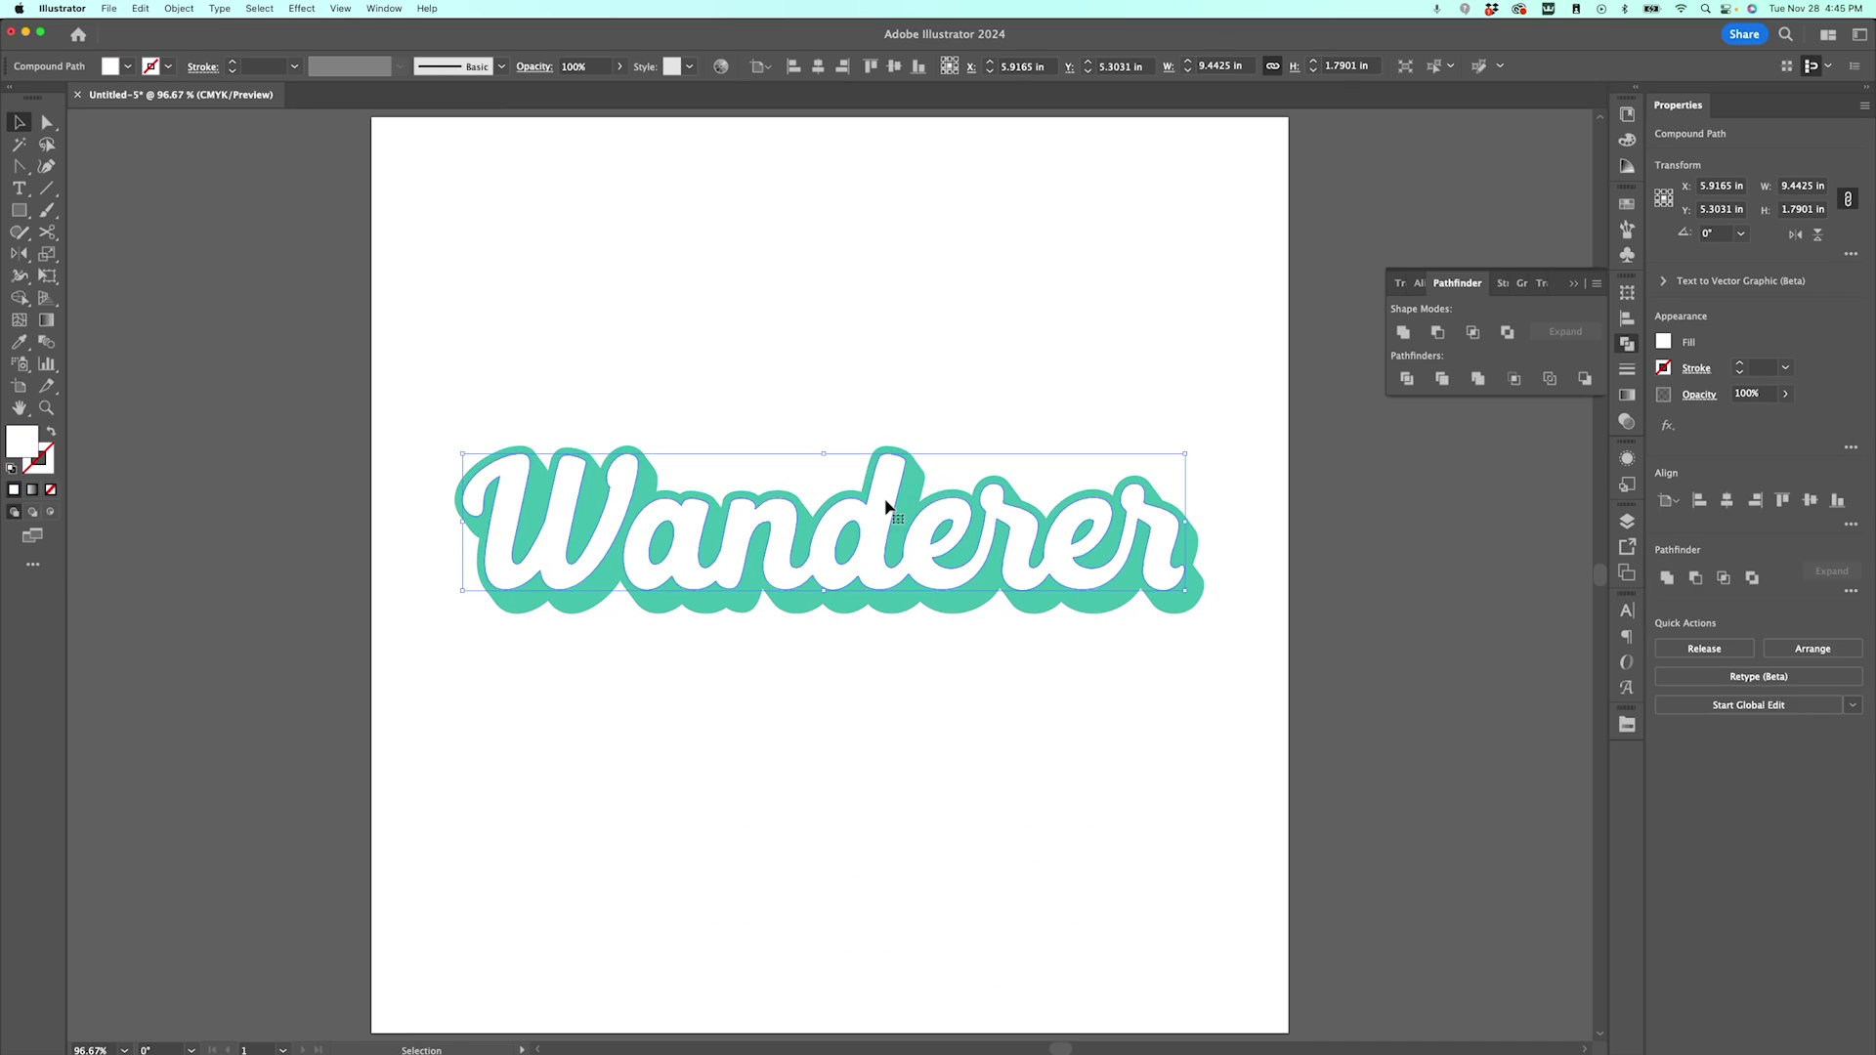
key(a)
key(v)
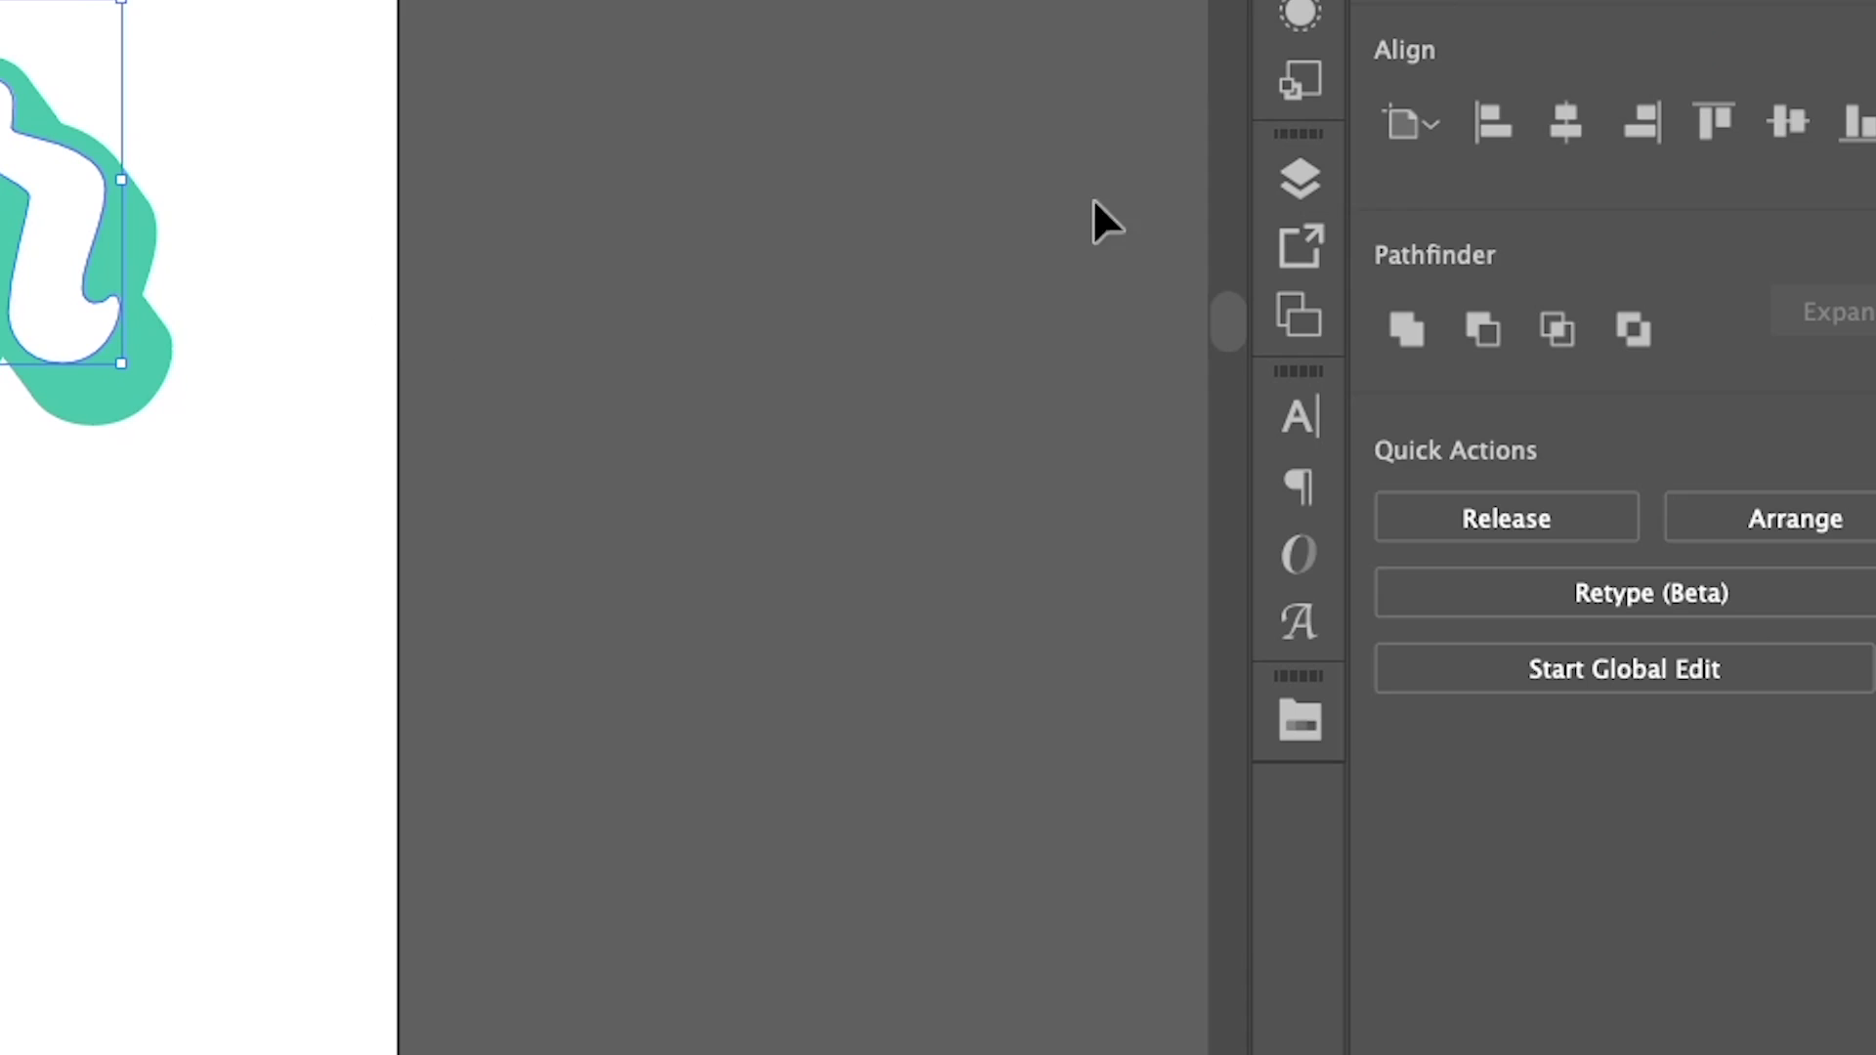
- Open the Layers panel to confirm Layer 1 holds two compound paths
click(1301, 180)
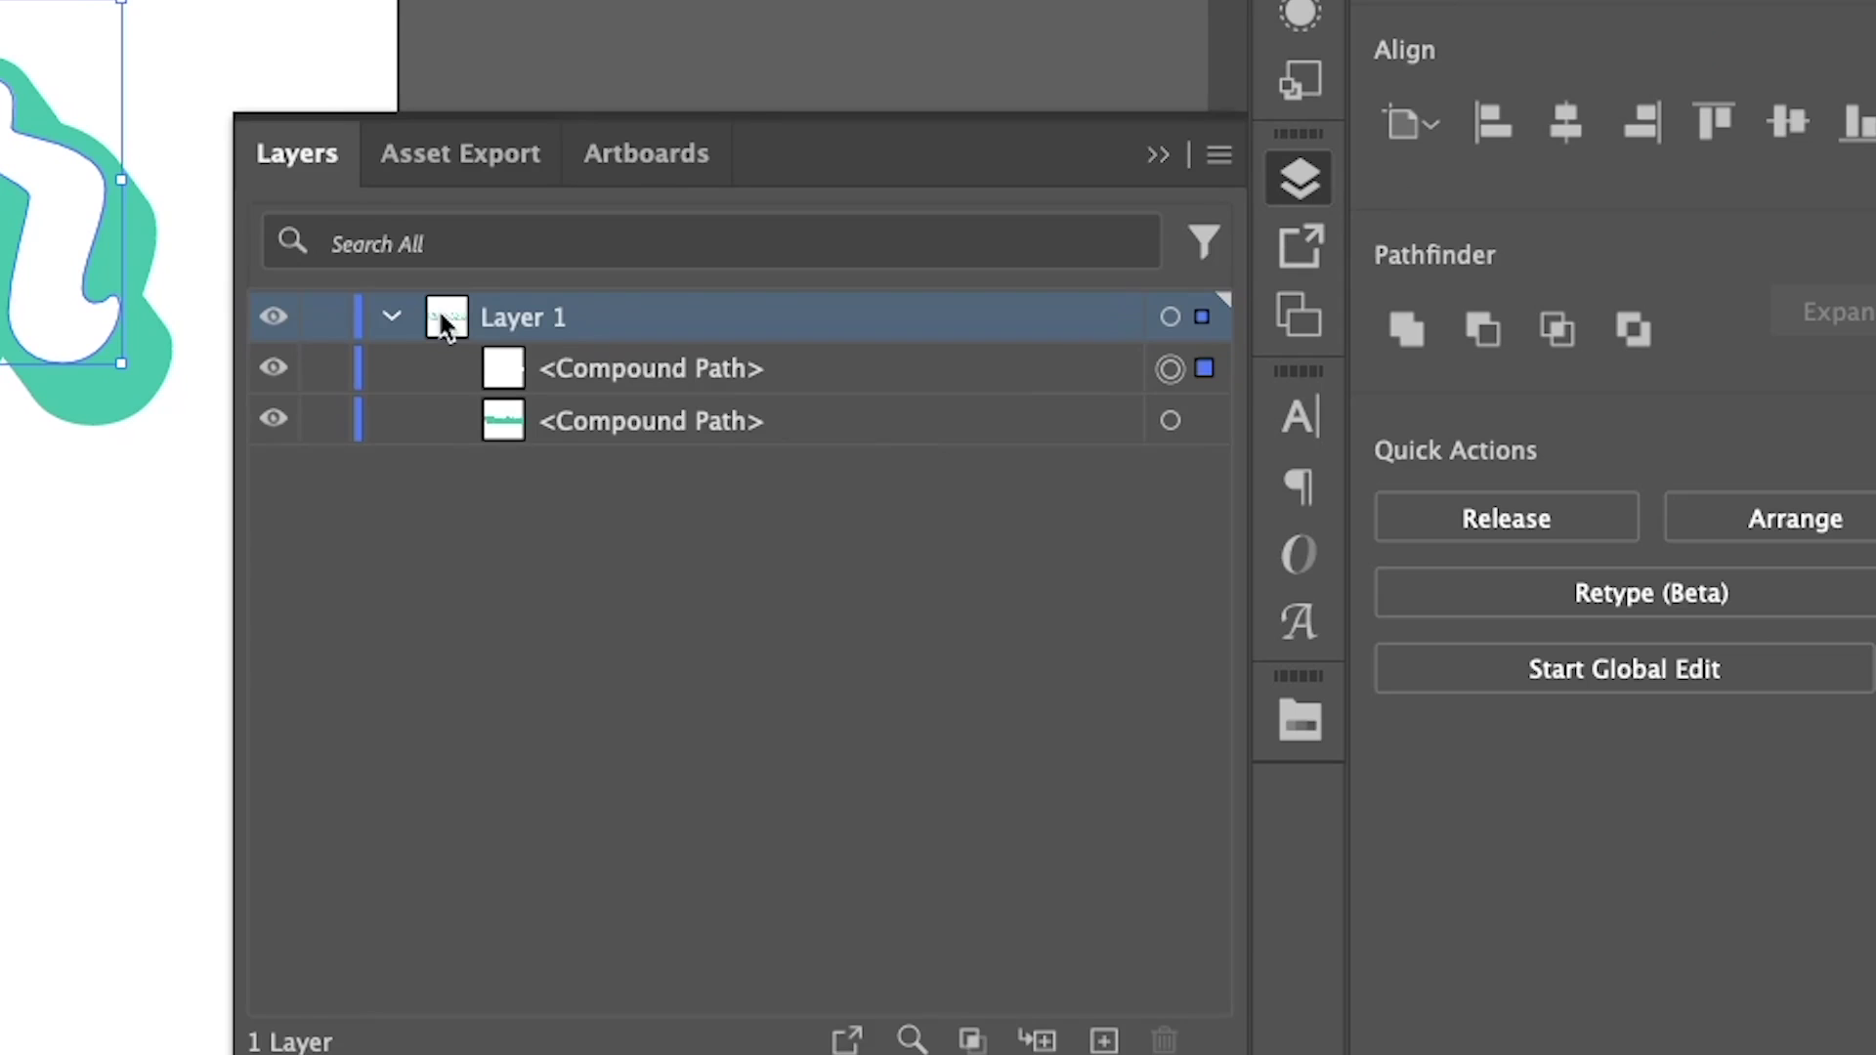